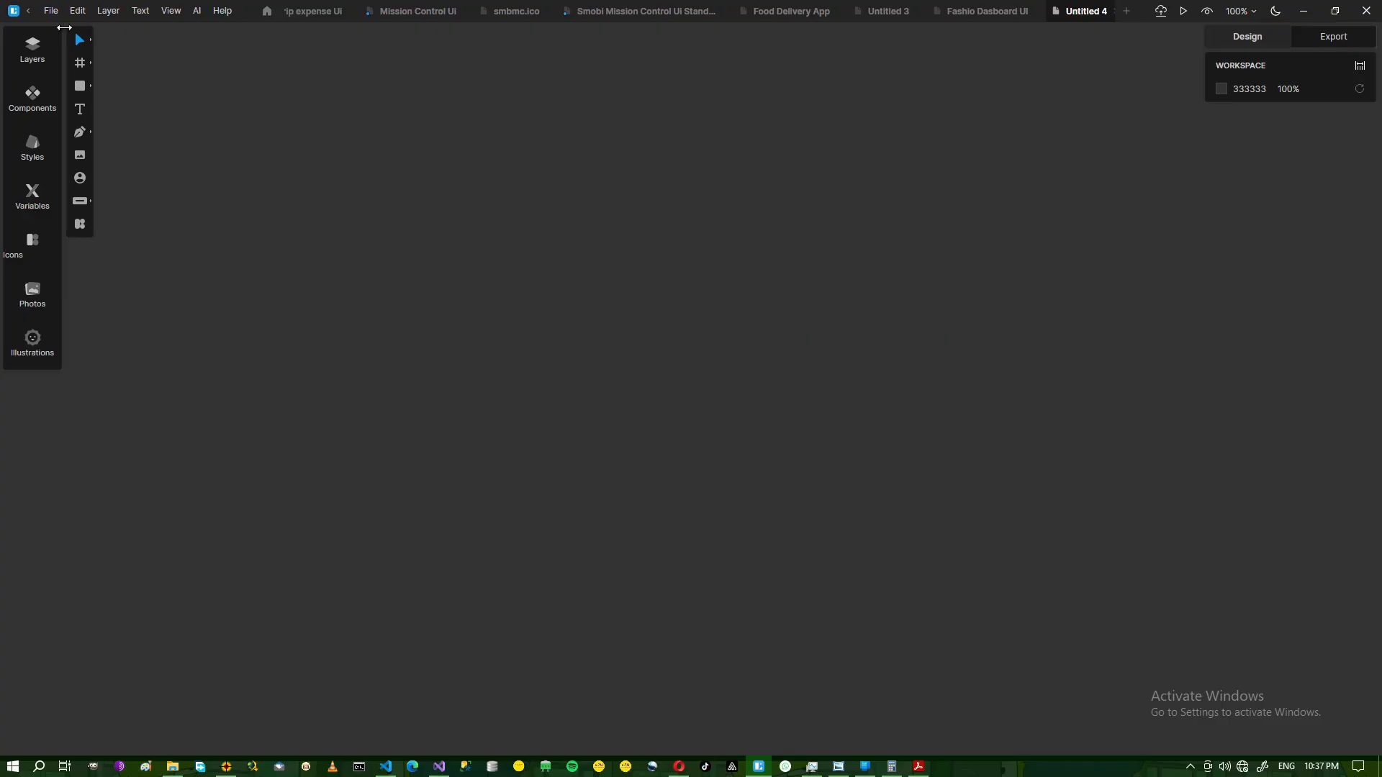
# Create a new blank local document, Untitled 5, from the File menu.
pyautogui.click(51, 10)
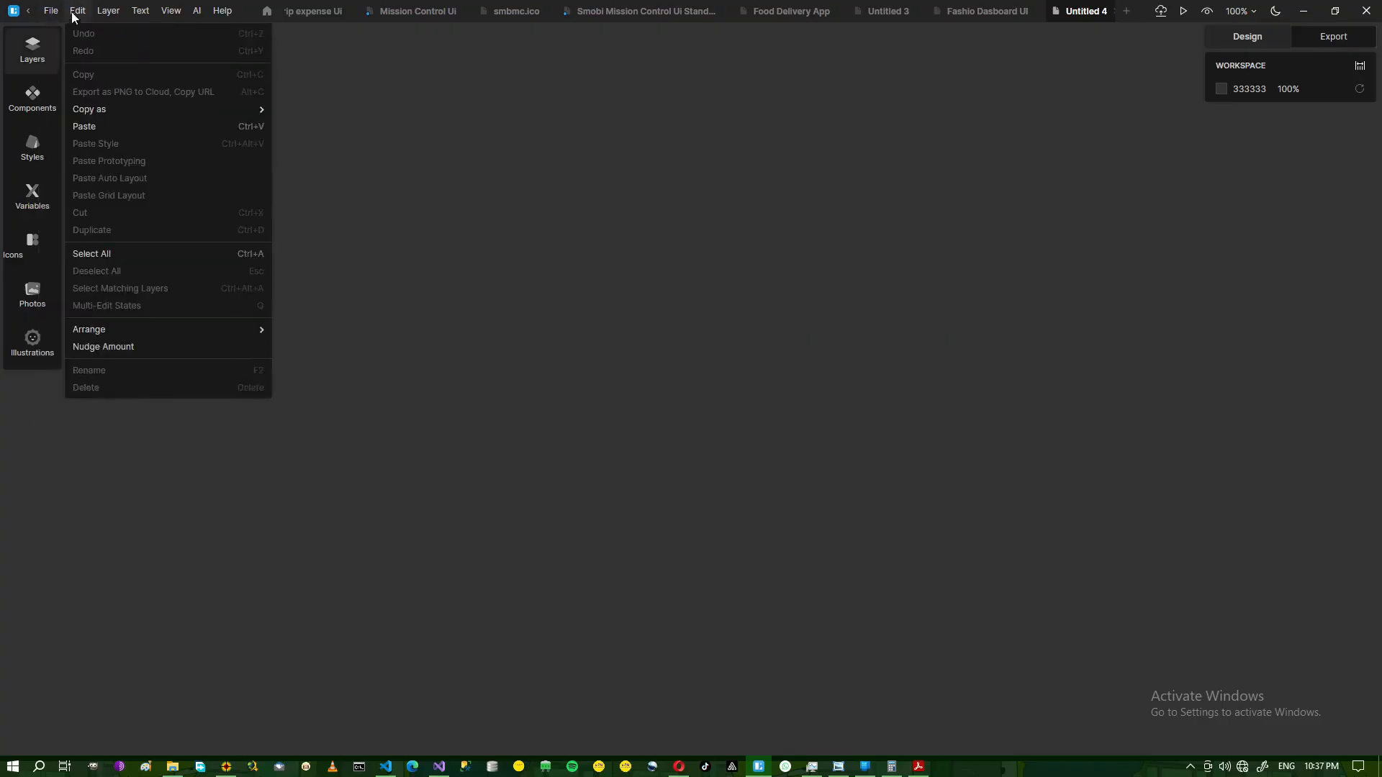
pyautogui.click(119, 52)
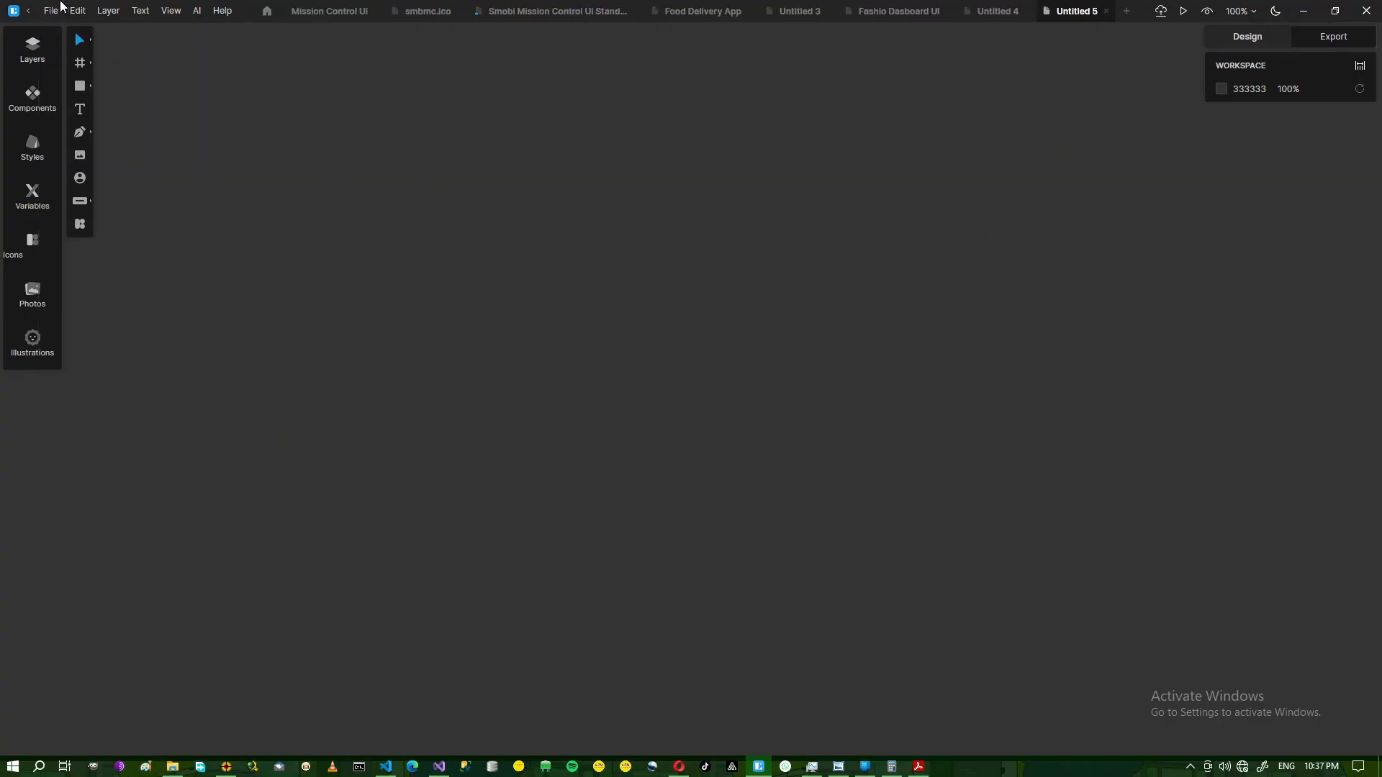
pyautogui.click(52, 10)
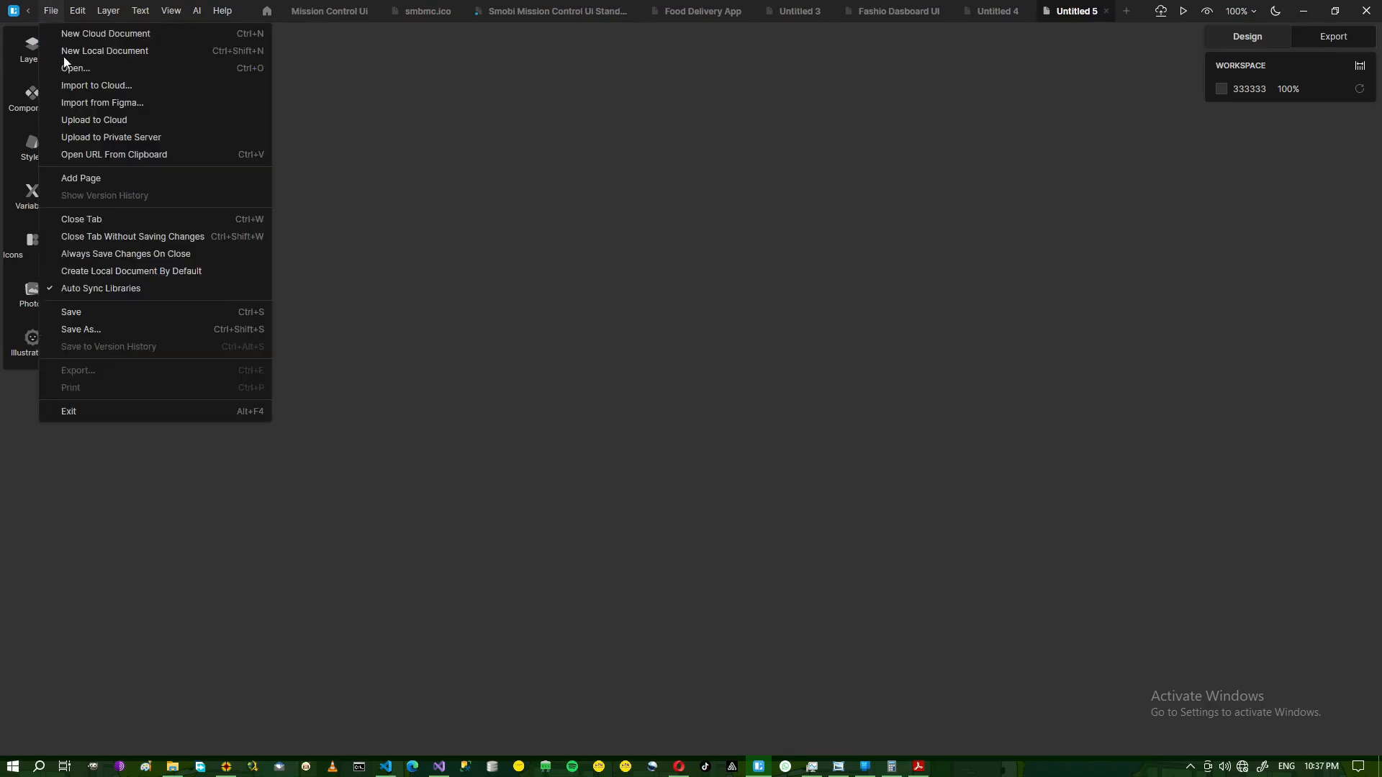
# Save as a .sketch file named FashionDesignDesktopLoginMenu, fixing the typo in the name.
pyautogui.click(93, 315)
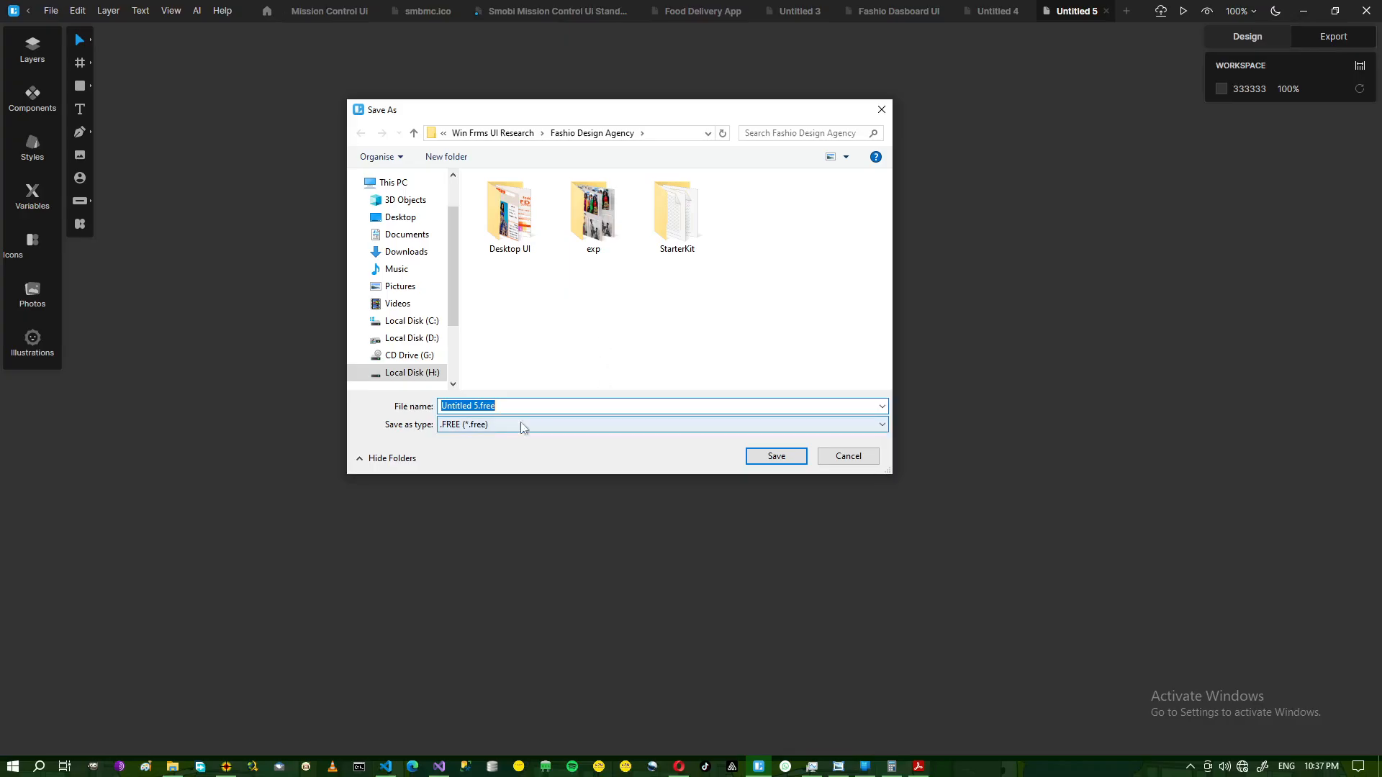
pyautogui.click(882, 427)
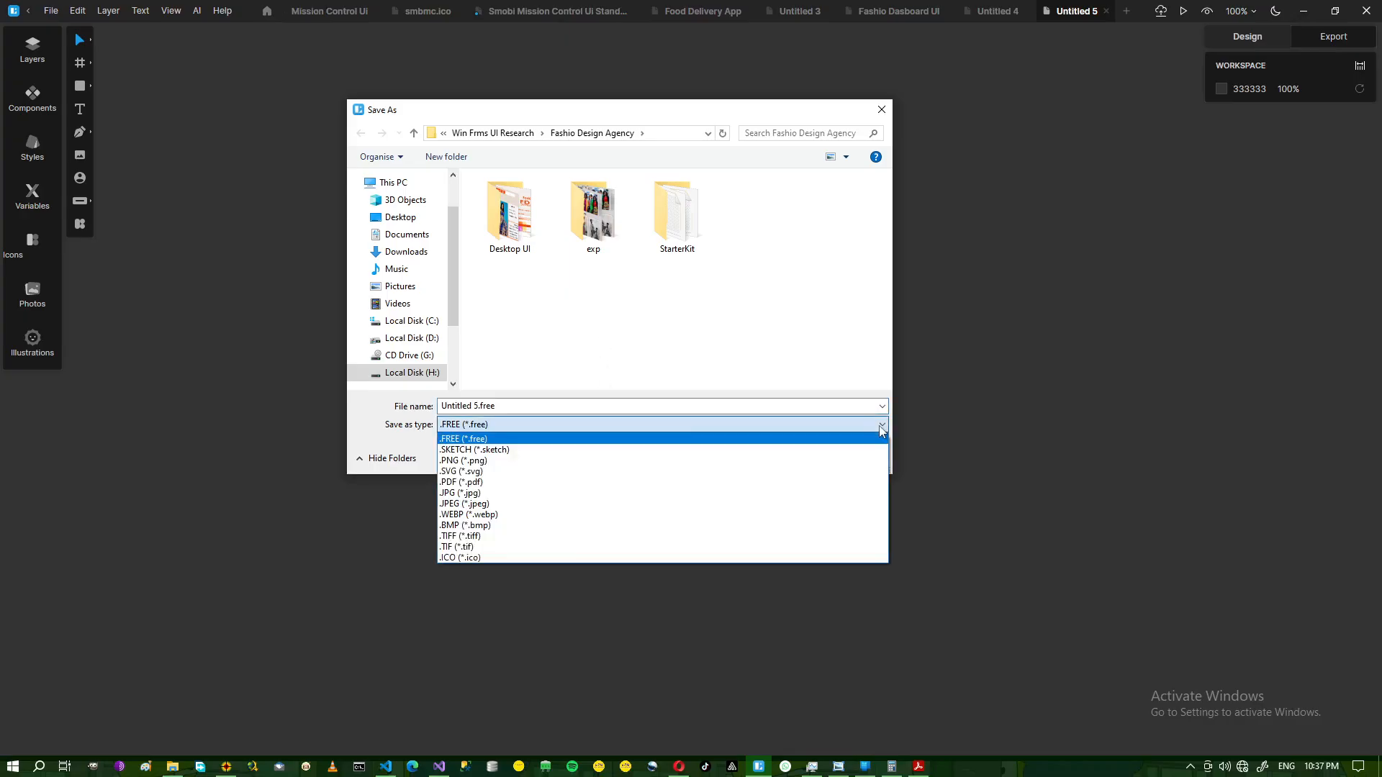
pyautogui.click(475, 450)
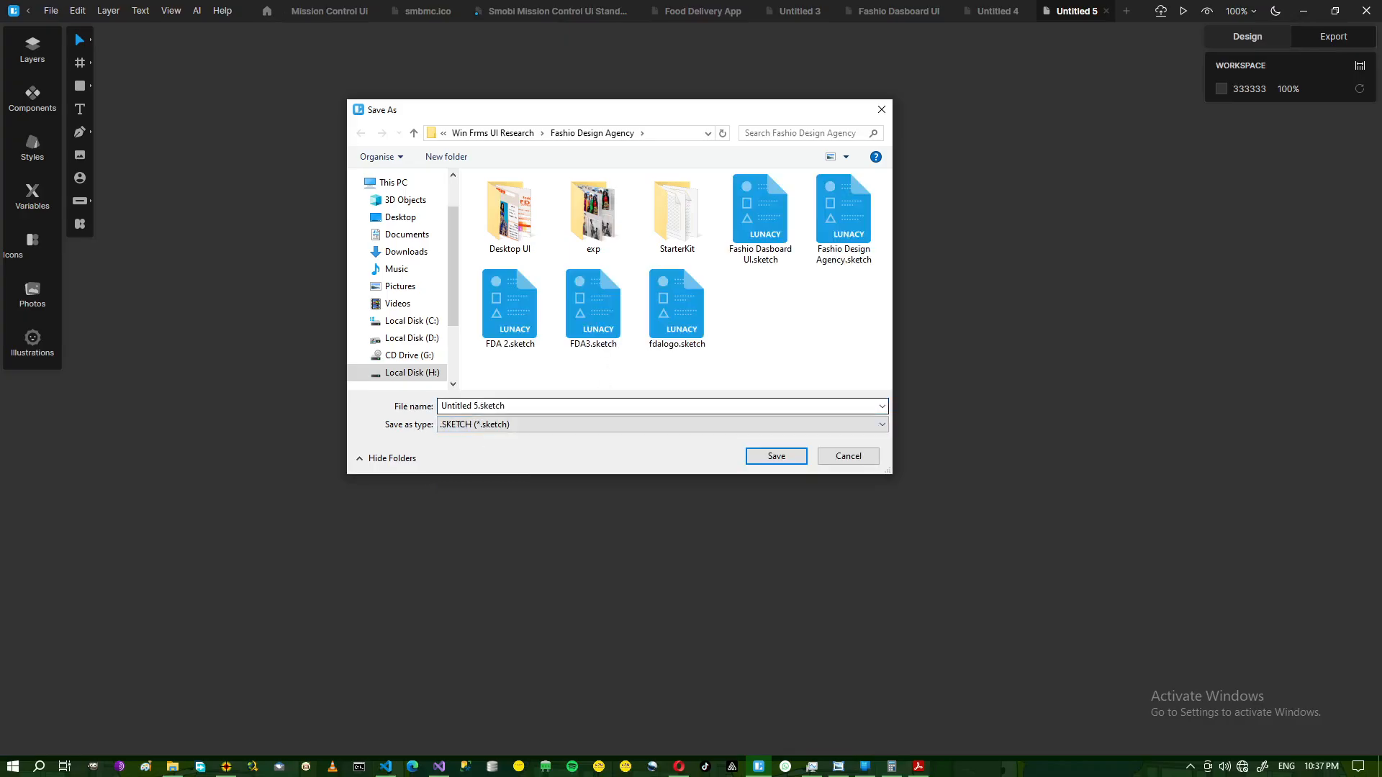
pyautogui.hotkey('shift', 'Tab')
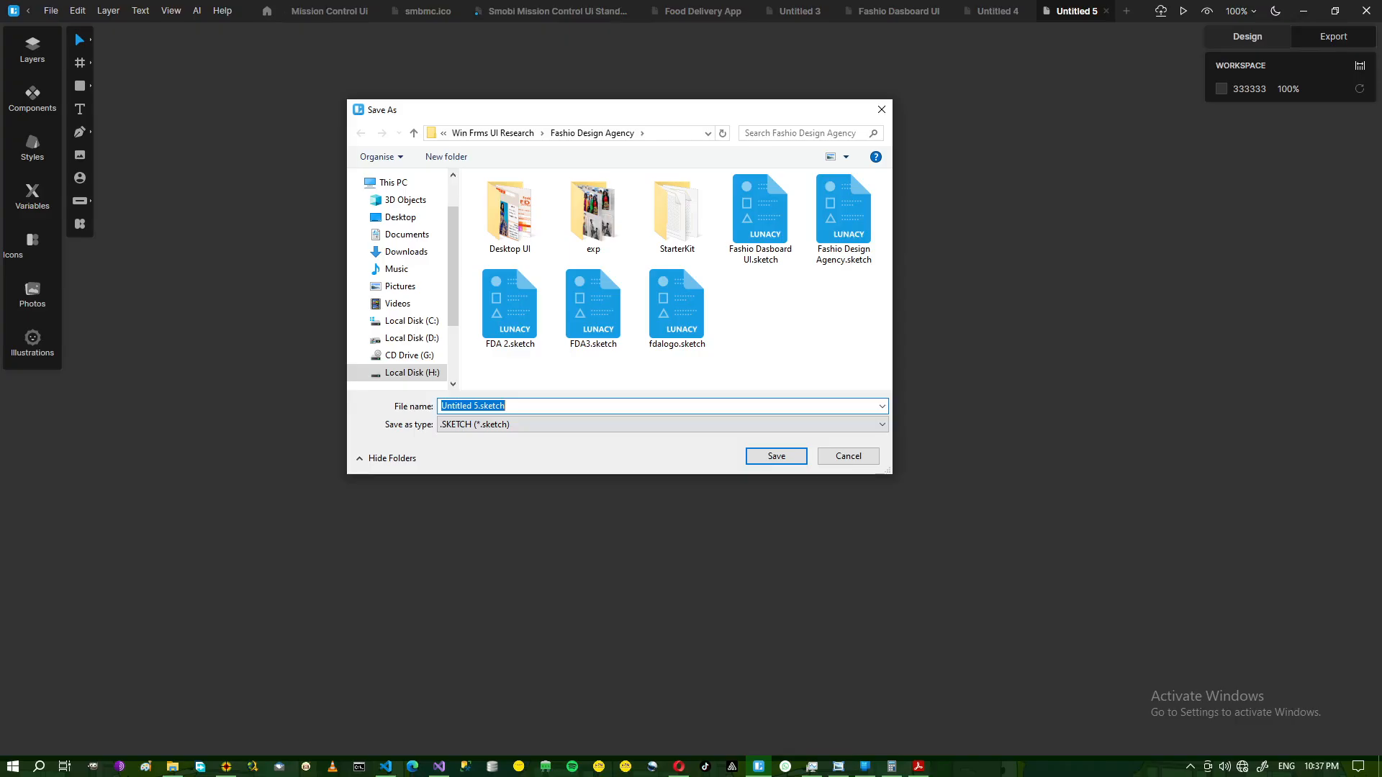
pyautogui.write('Fash')
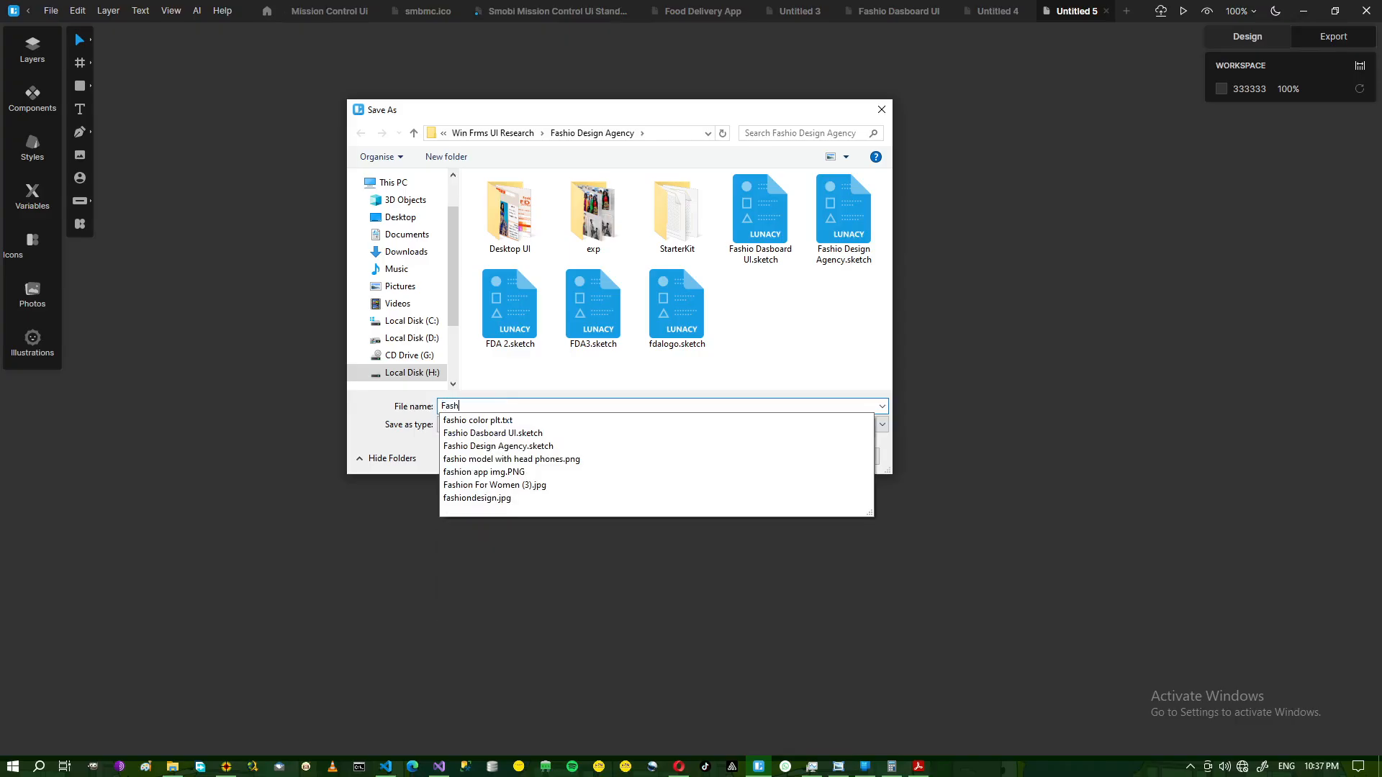
pyautogui.write('ionDesign')
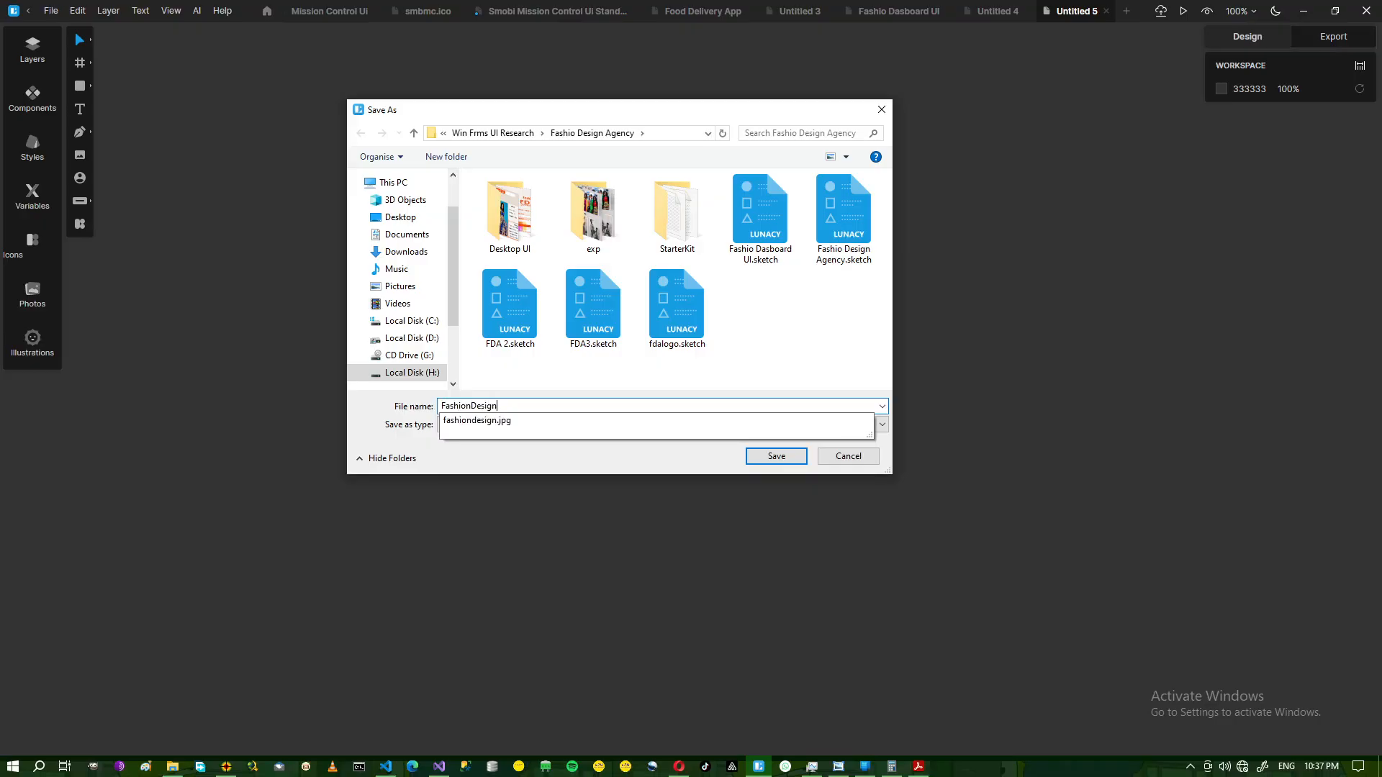
pyautogui.write('DesktopLiginMenu')
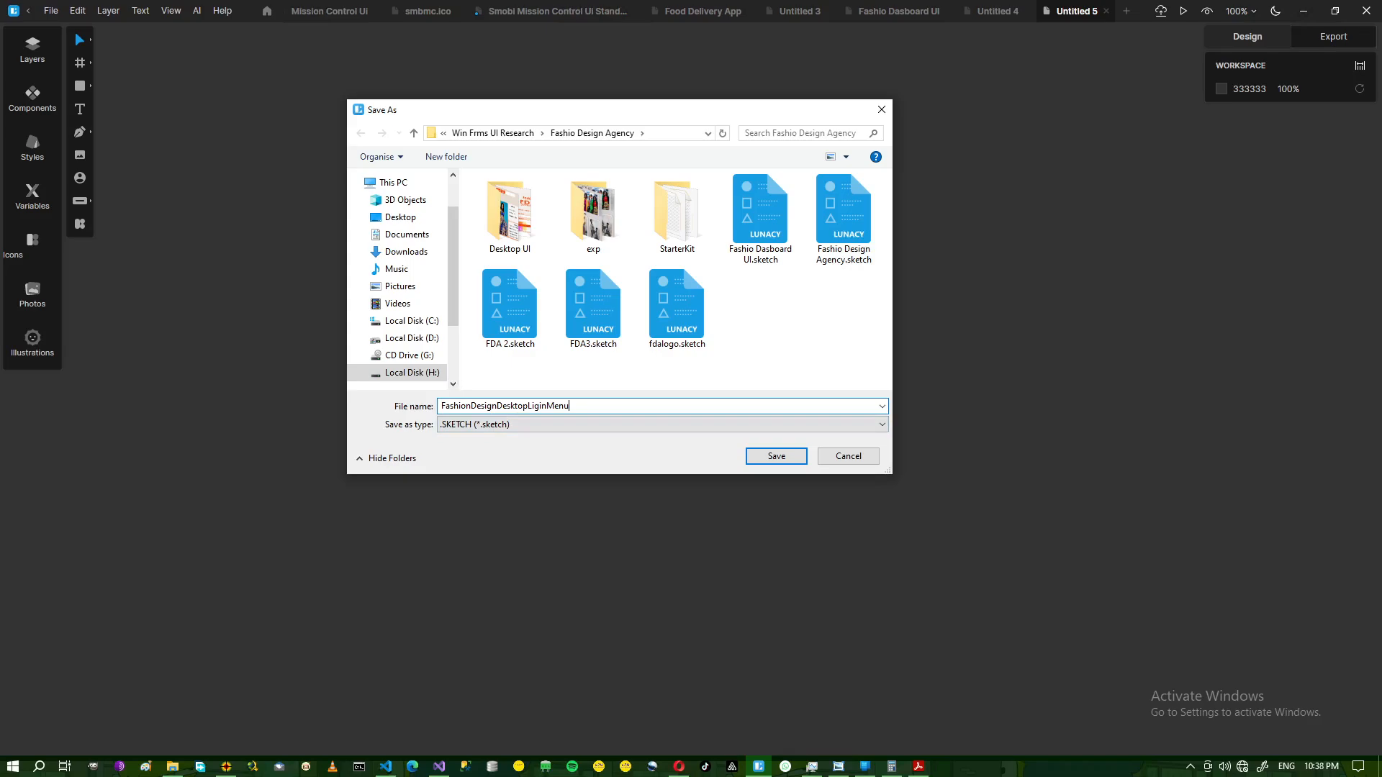
pyautogui.press('BackSpace')
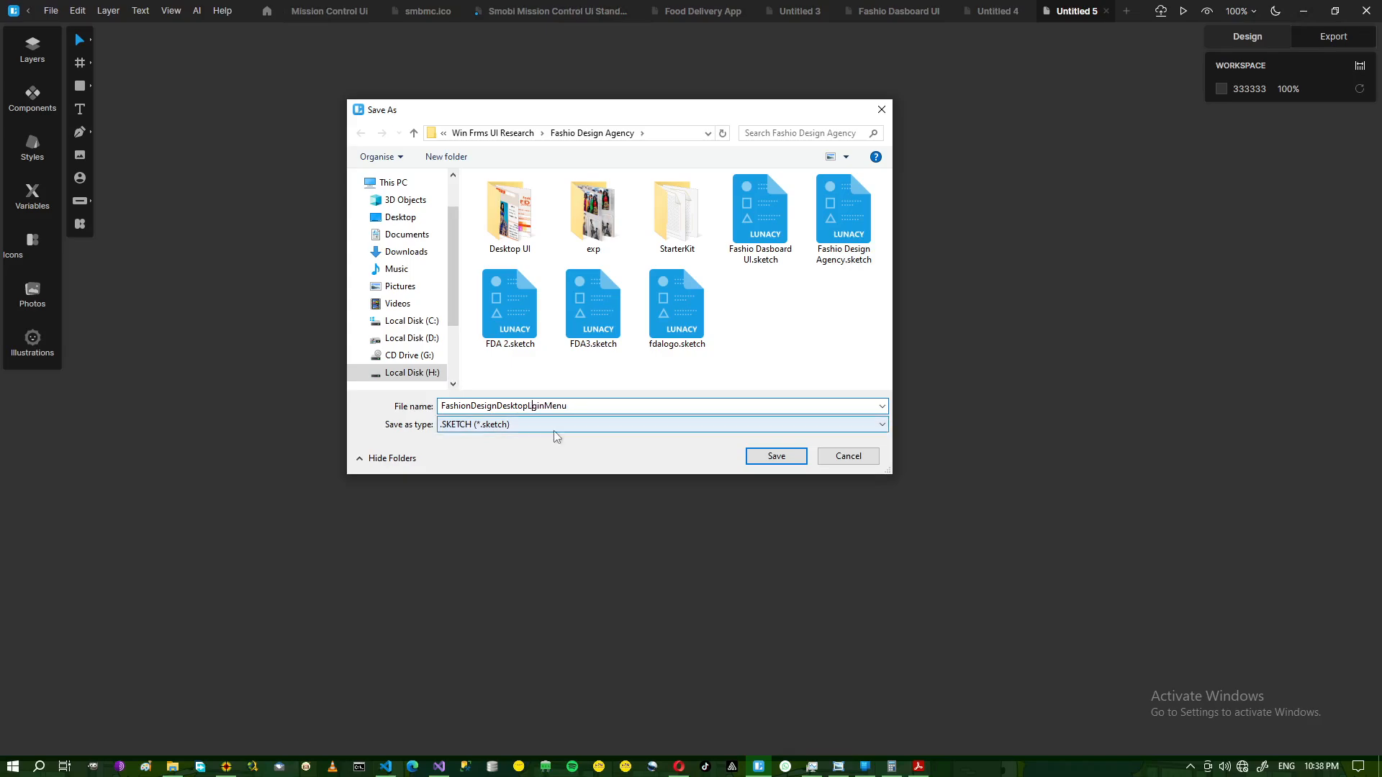
pyautogui.write('o')
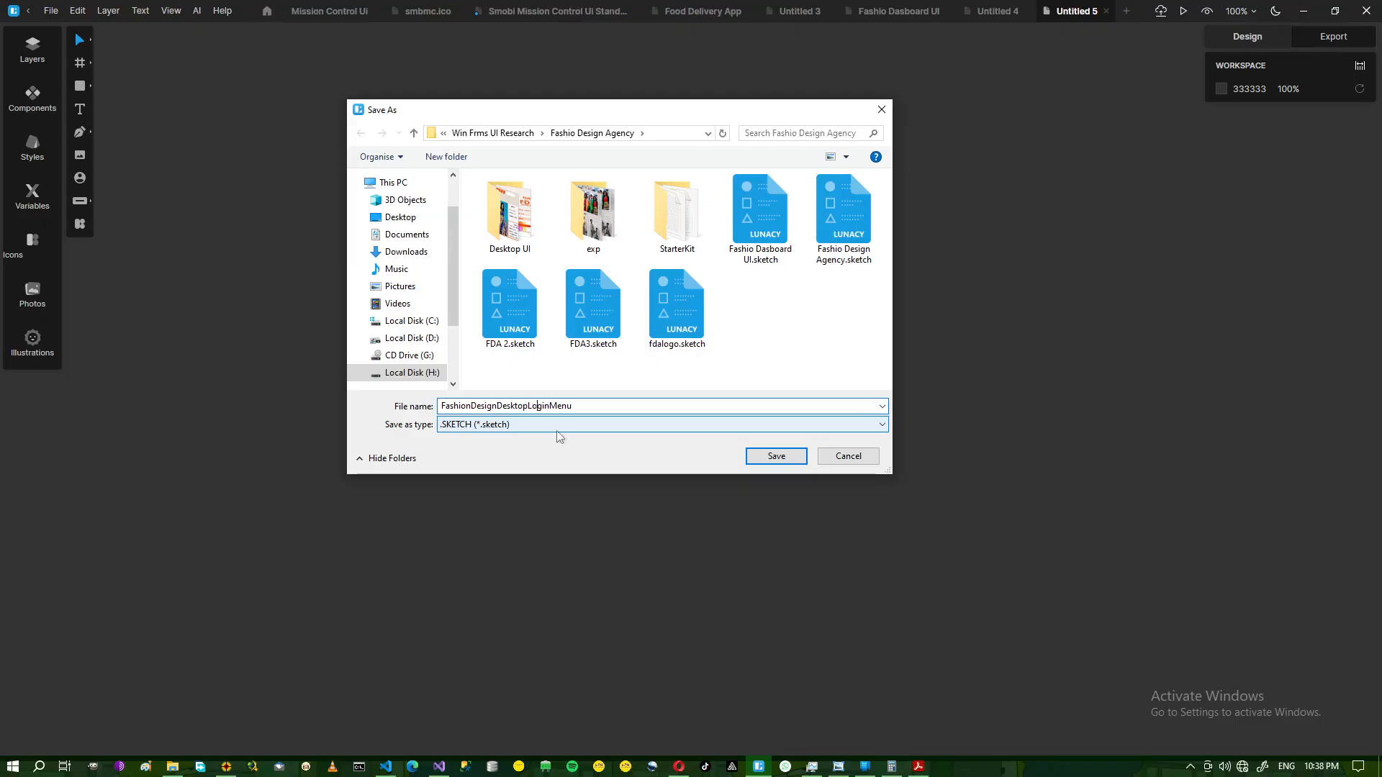
pyautogui.click(785, 459)
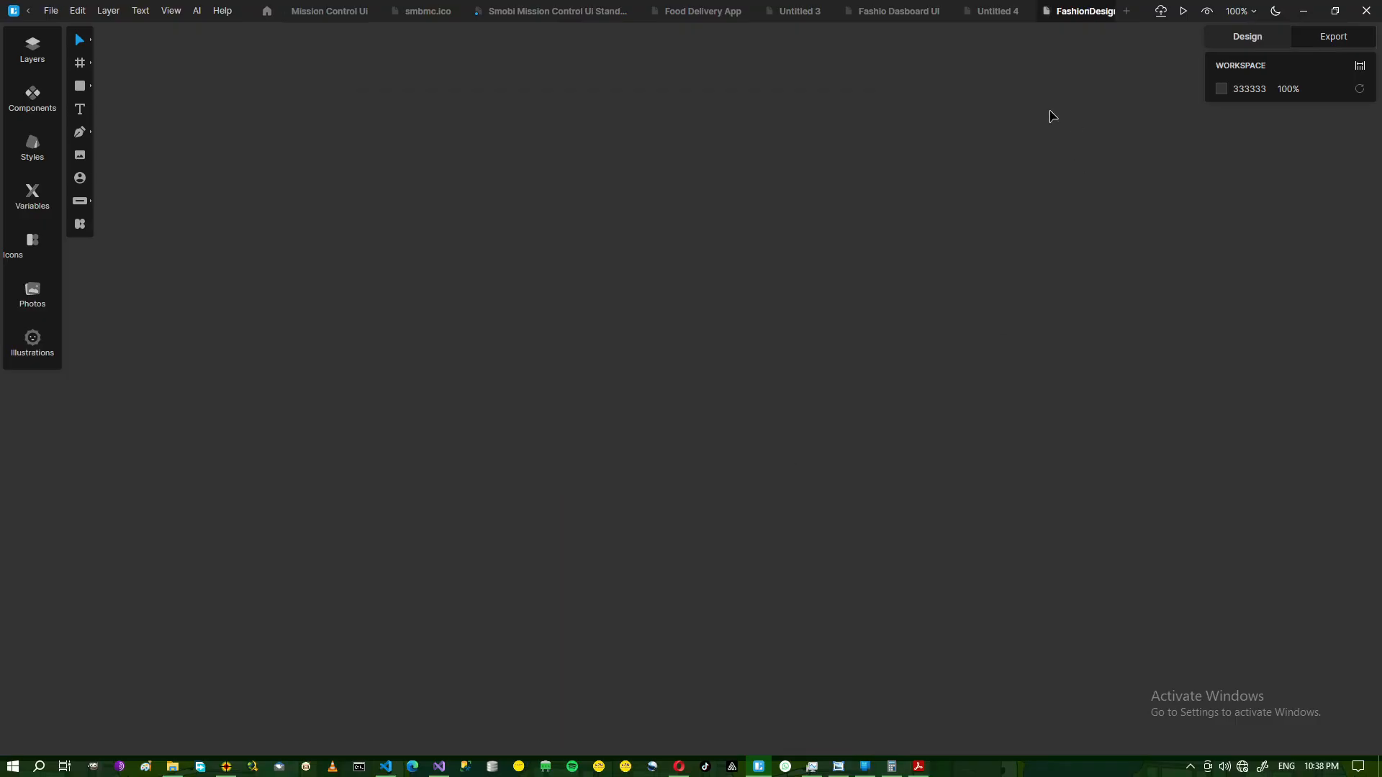
# Create a 1280×720 HD frame and add a second 000000 fill at 20%.
pyautogui.click(110, 11)
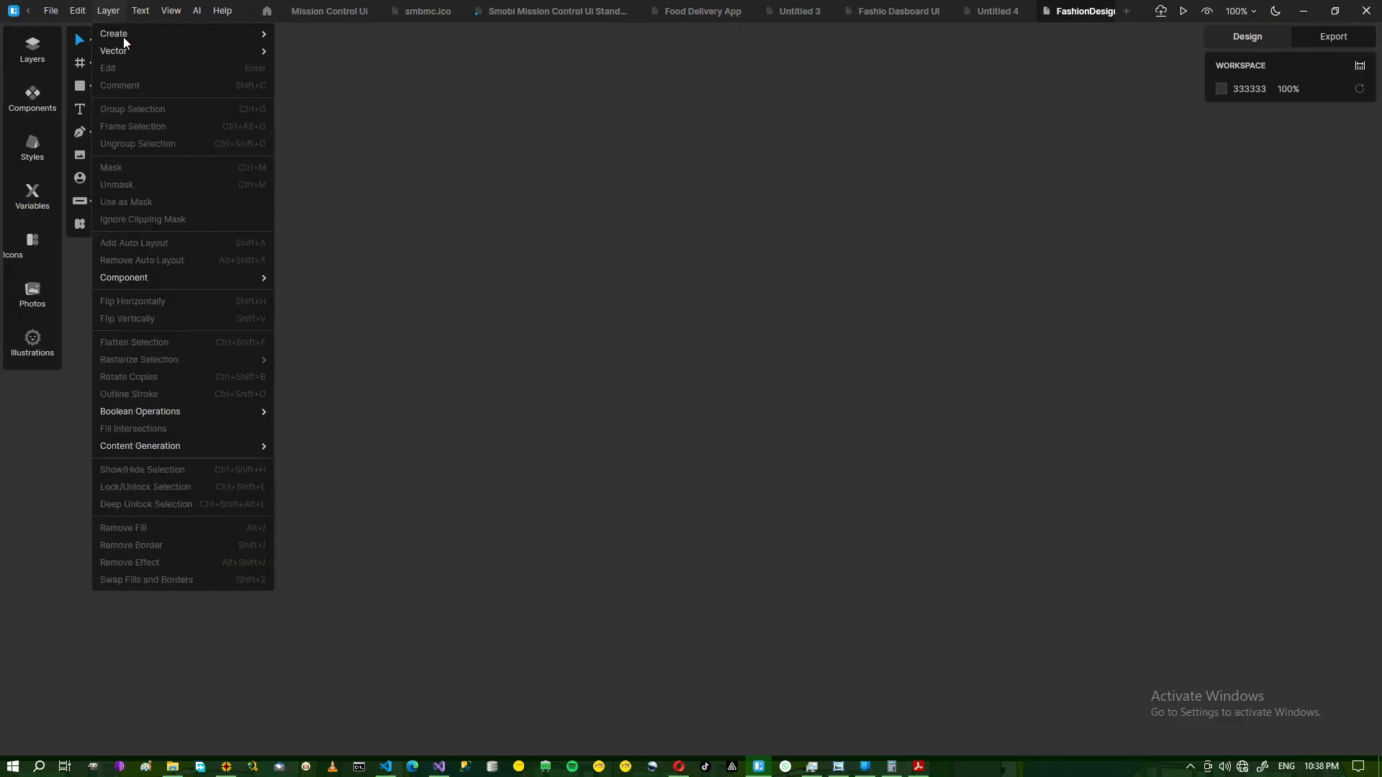
pyautogui.moveTo(232, 45)
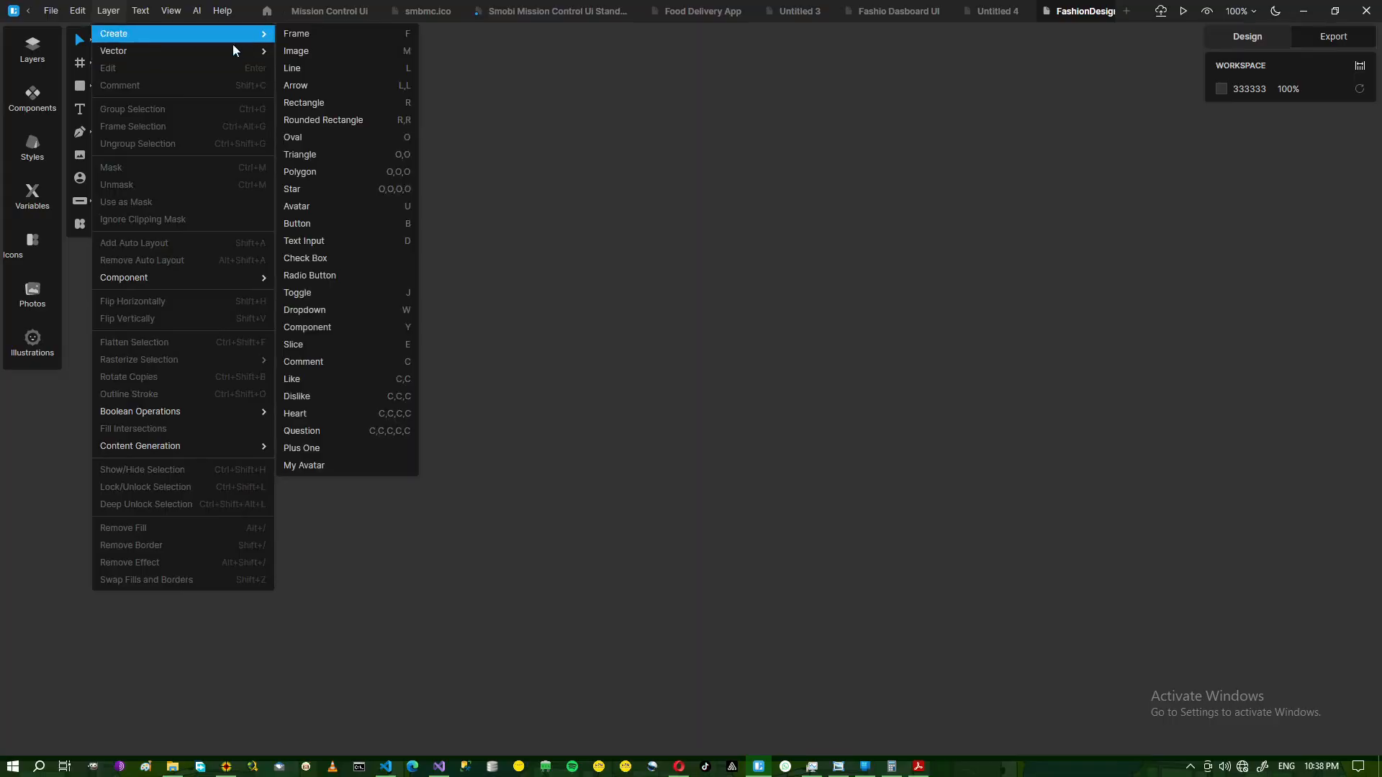
pyautogui.click(309, 34)
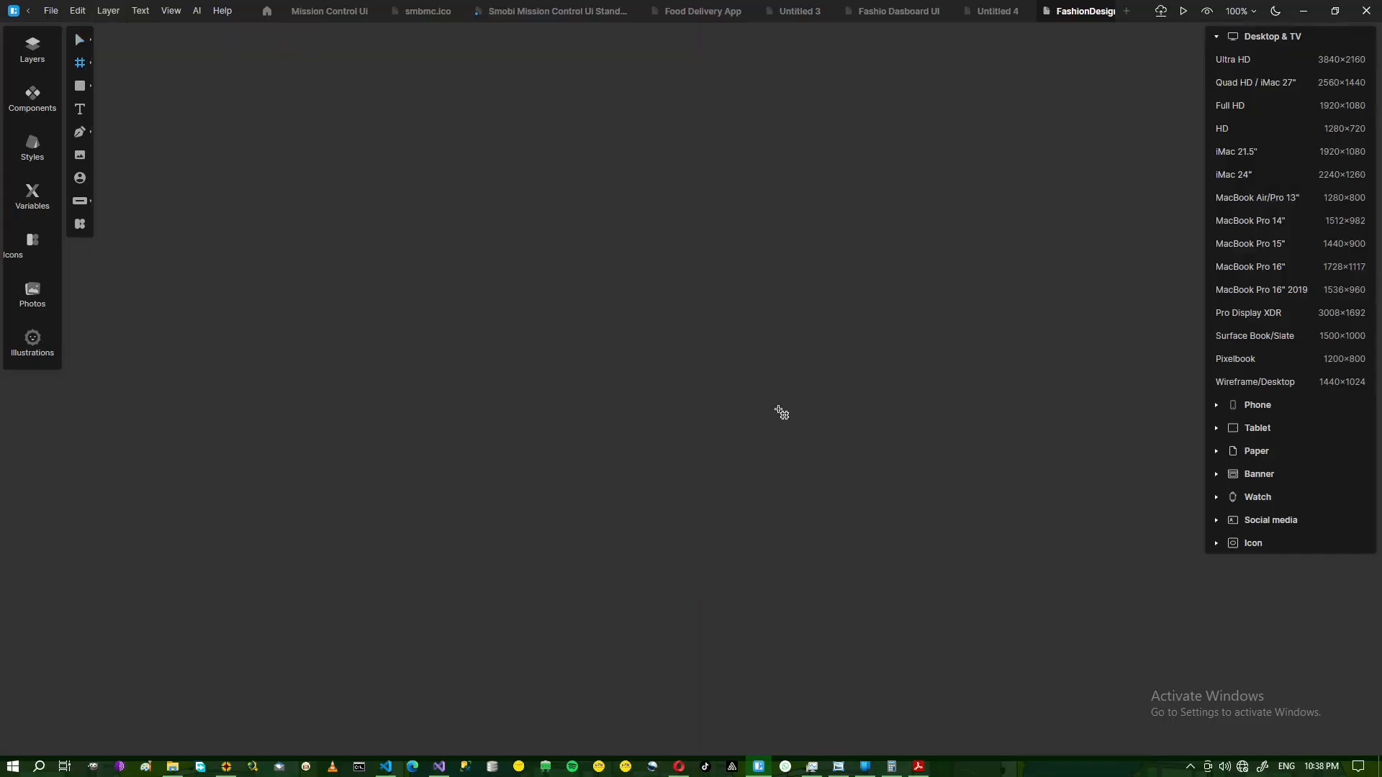
pyautogui.click(1222, 130)
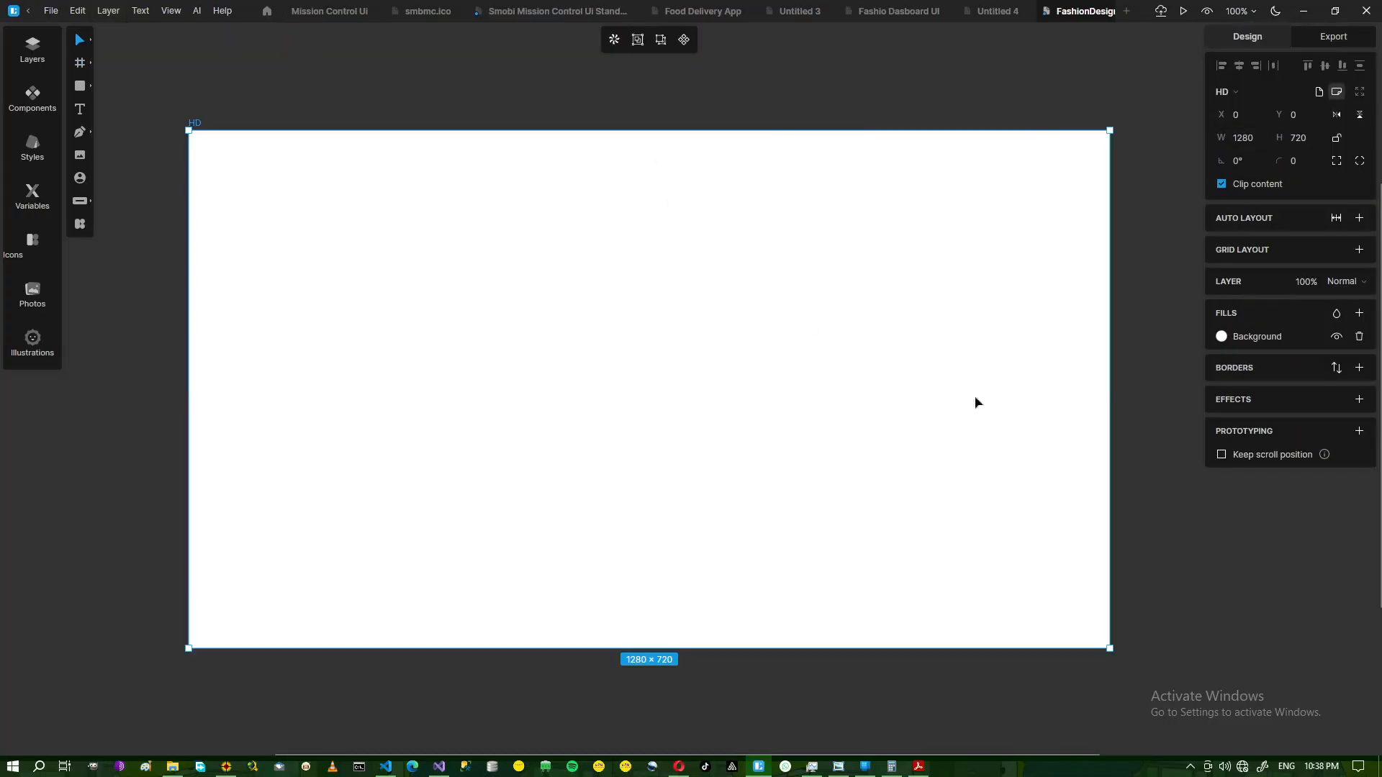
pyautogui.click(1358, 313)
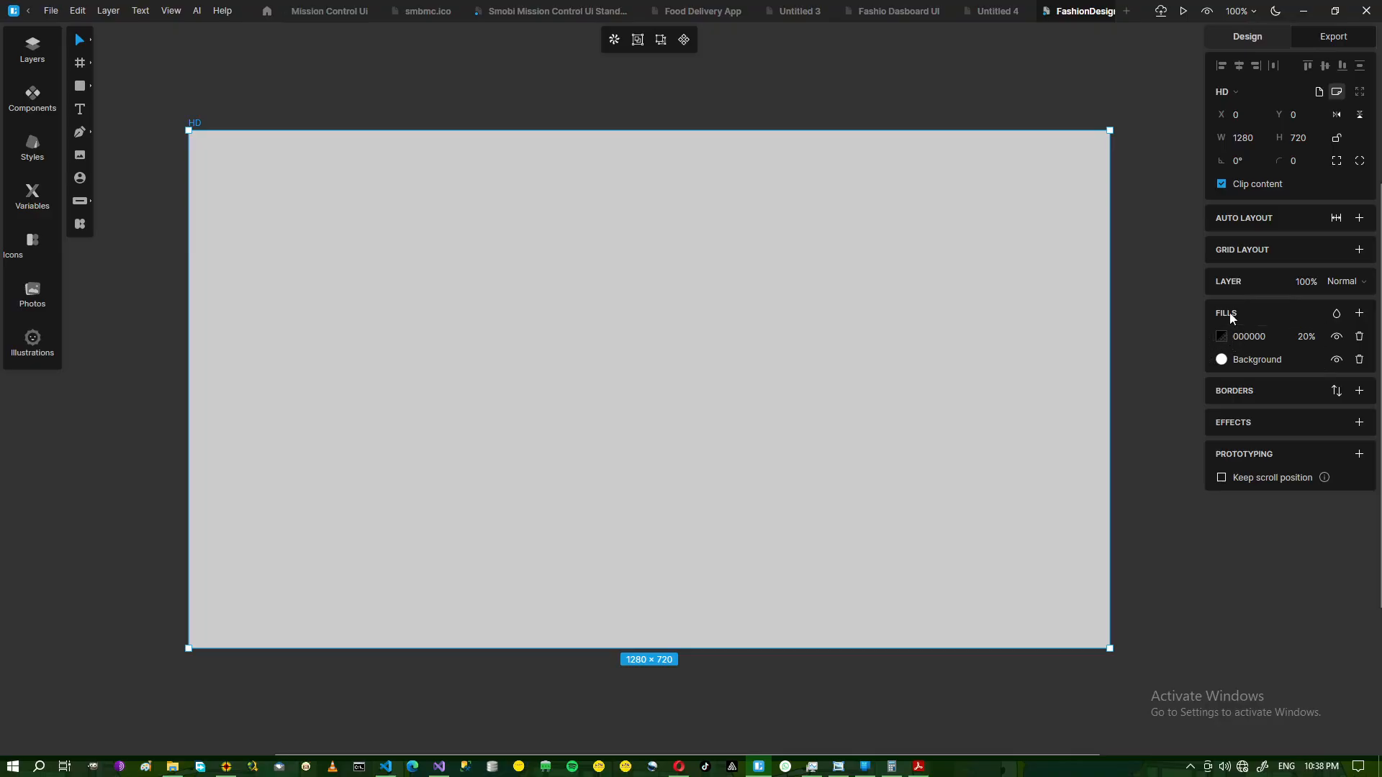
pyautogui.click(226, 766)
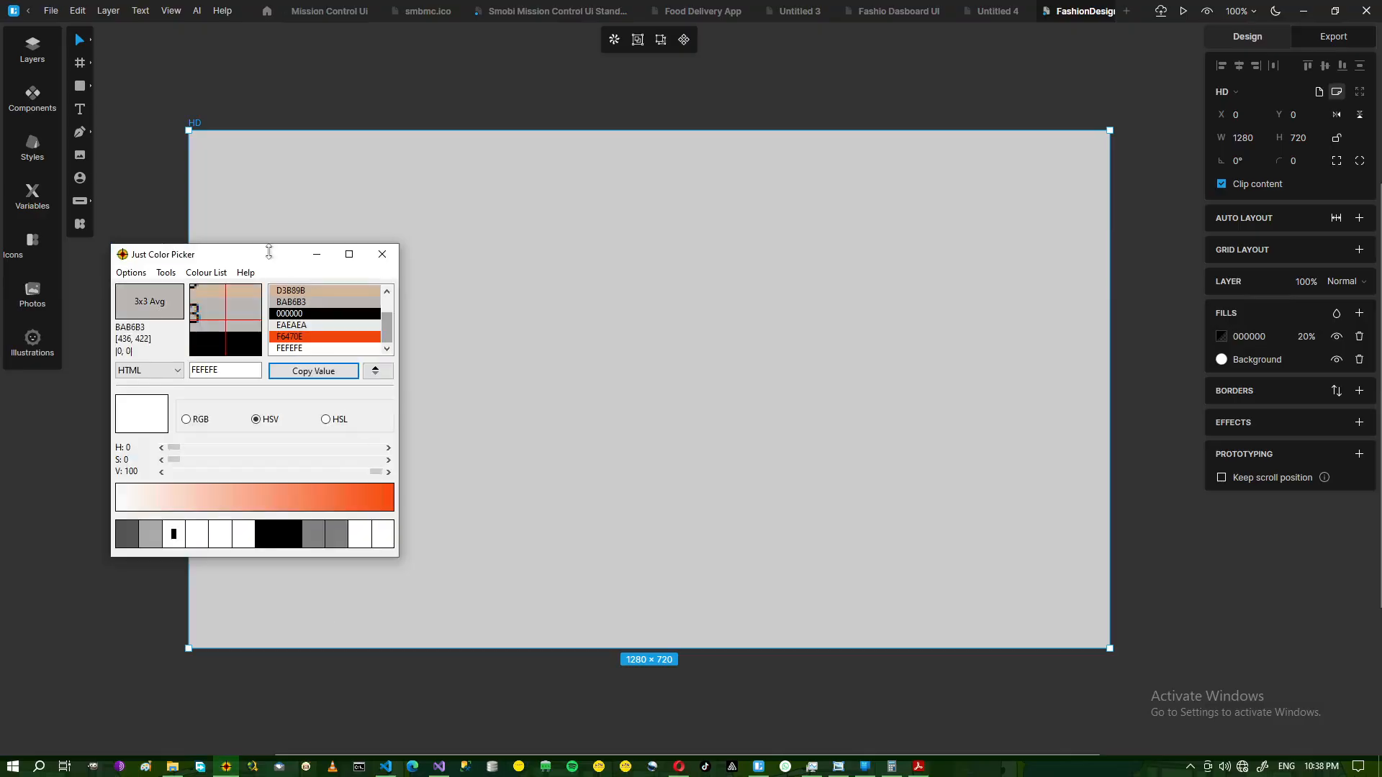
# Set the frame's 20% top fill colour to FEFEFE, copied from Just Color Picker.
pyautogui.click(292, 349)
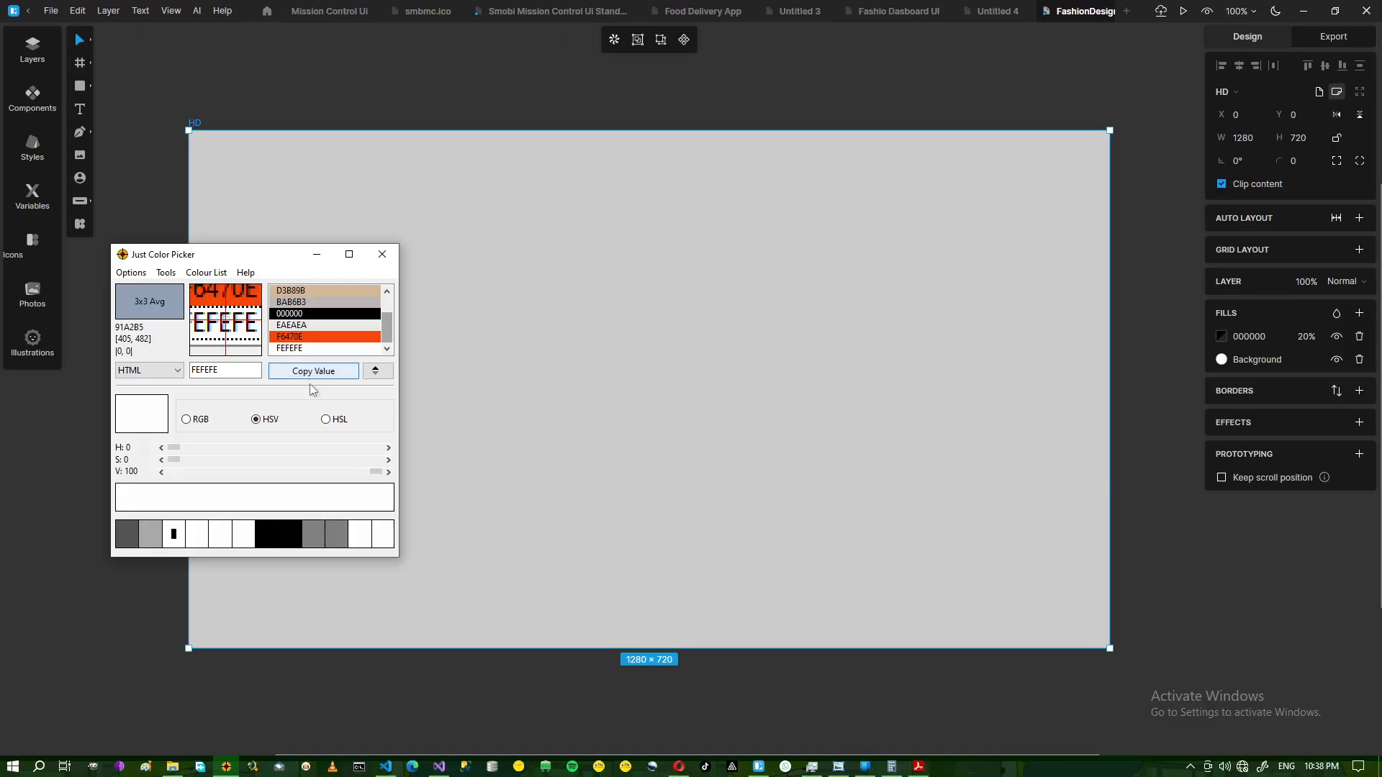
pyautogui.click(310, 373)
pyautogui.click(1252, 337)
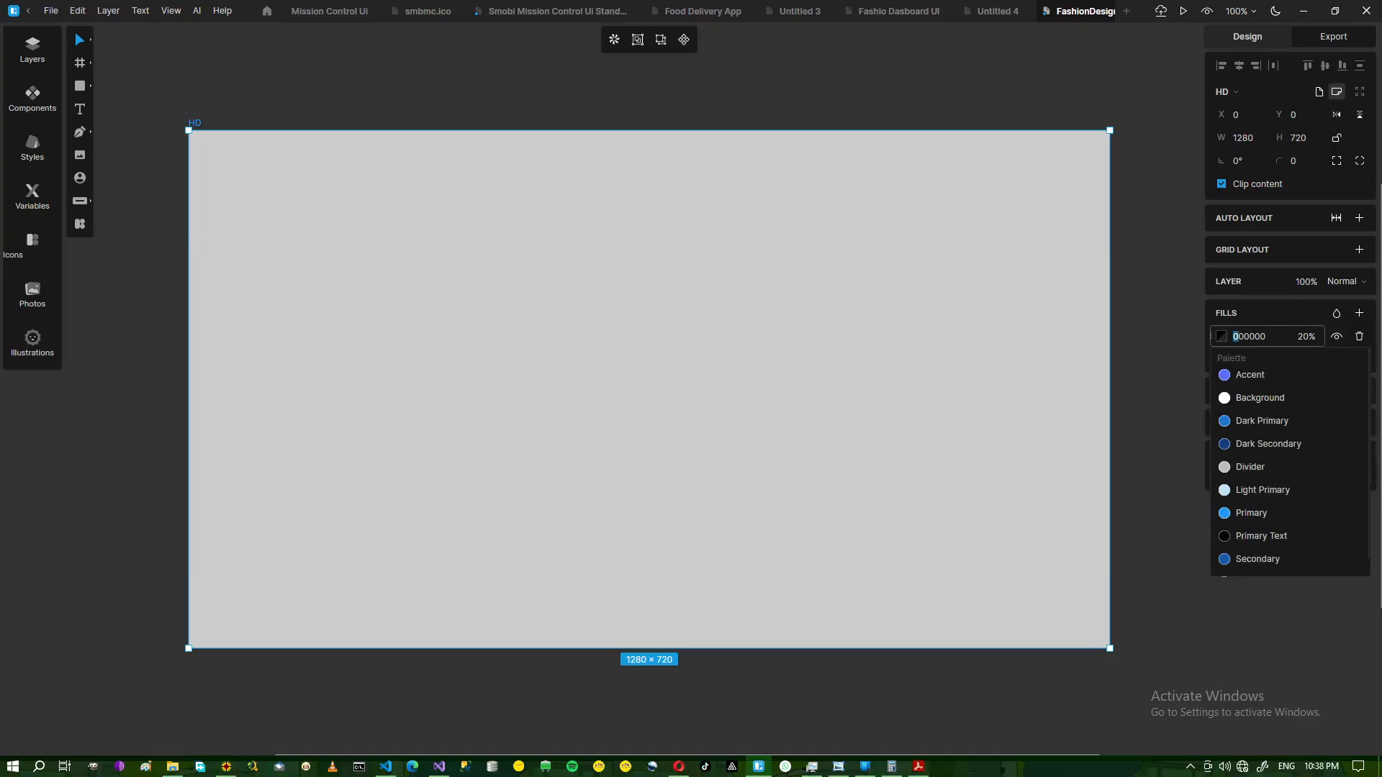
pyautogui.hotkey('ctrl', 'a')
pyautogui.write('FEFEFE')
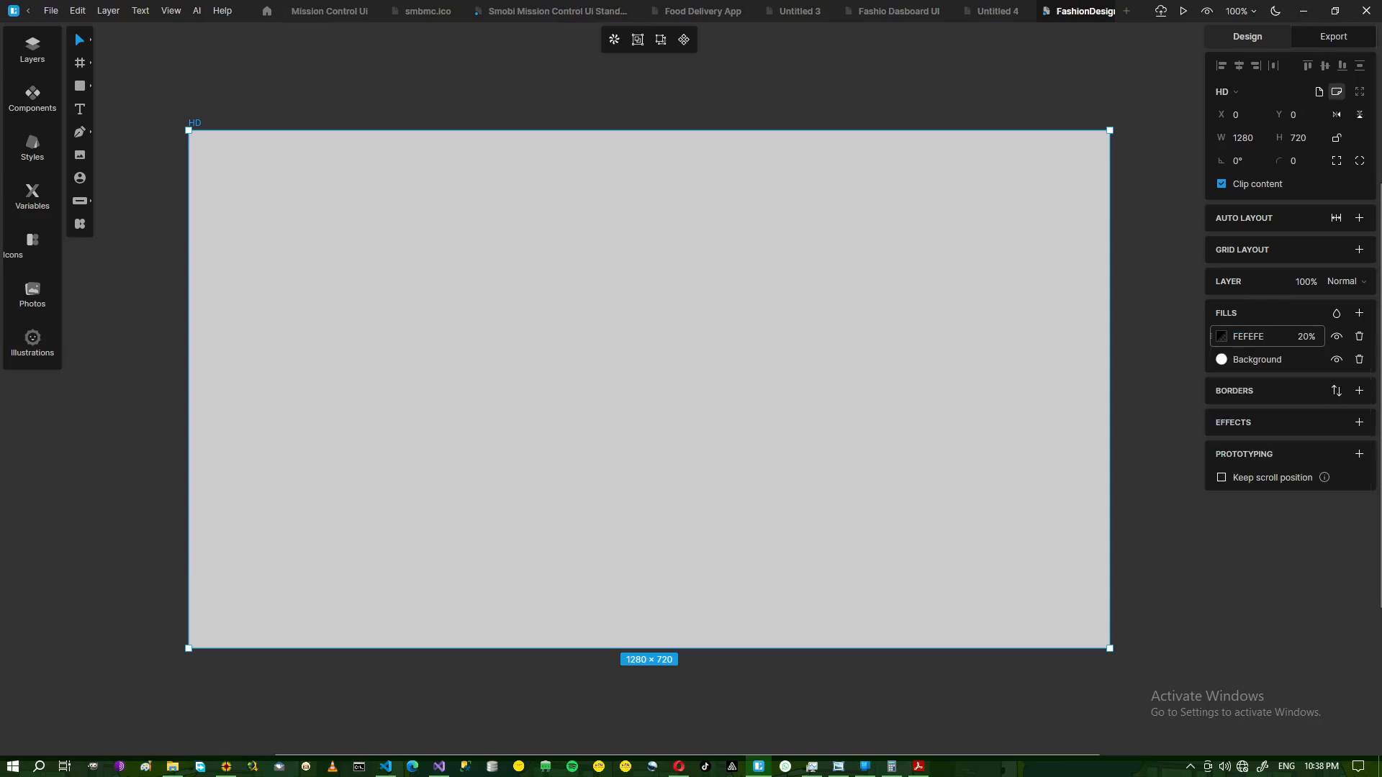
pyautogui.press('Return')
# Set the frame's base fill colour to orange F6470E.
pyautogui.click(1259, 359)
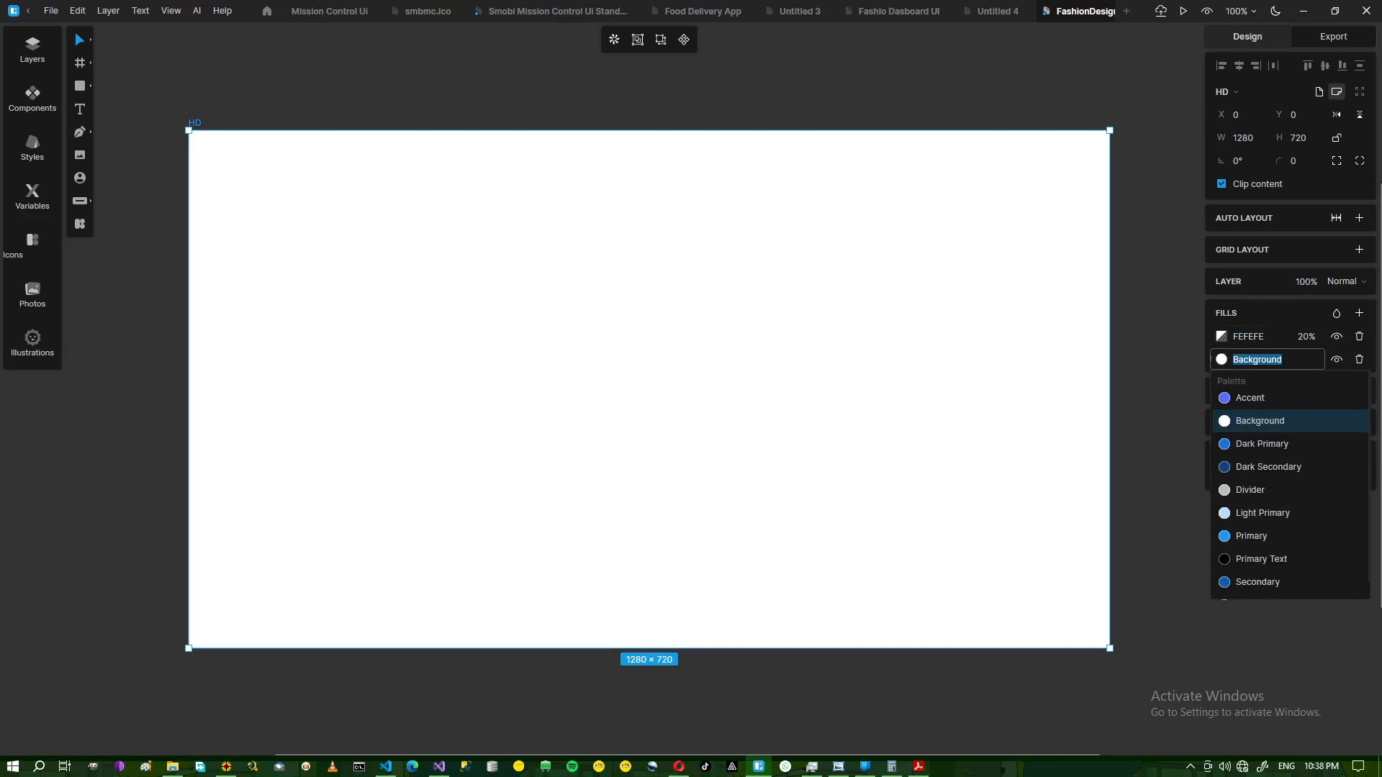
pyautogui.click(226, 767)
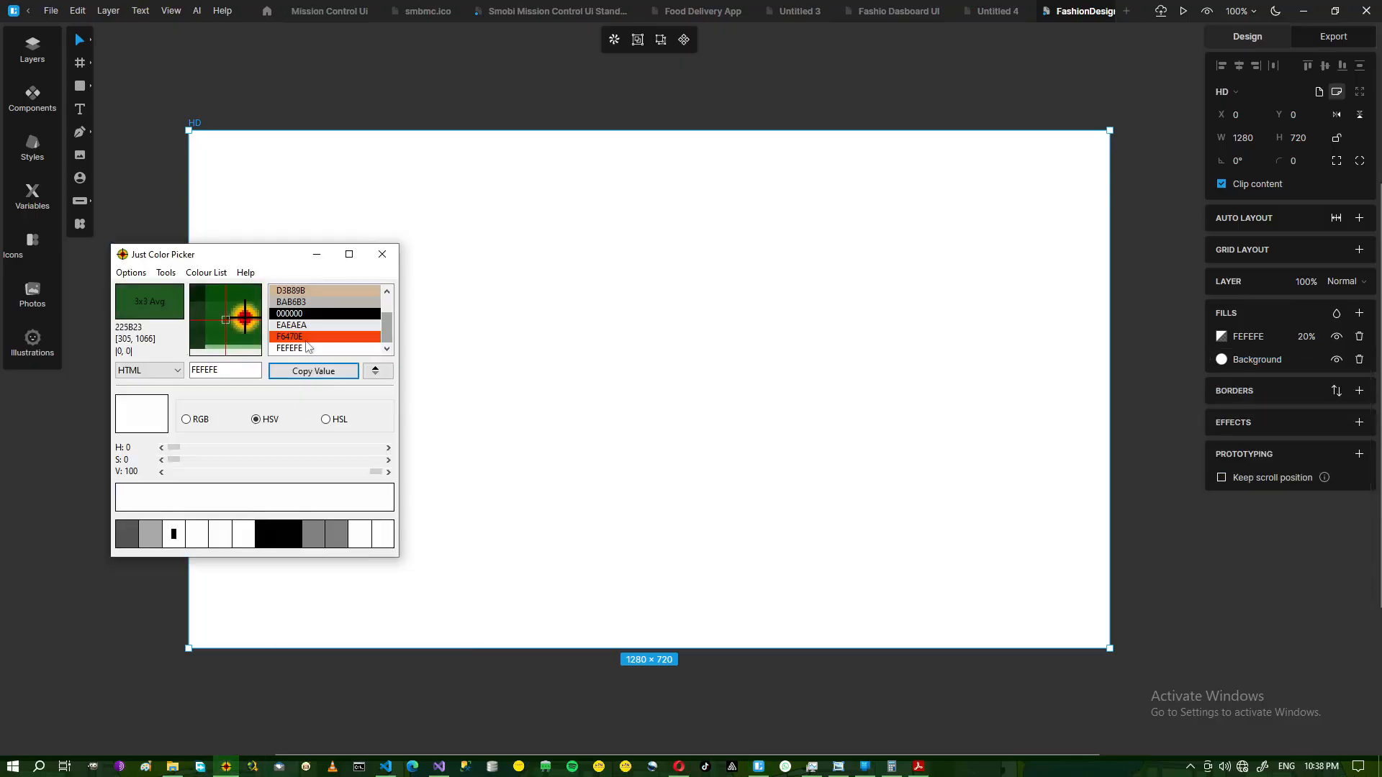
pyautogui.click(314, 371)
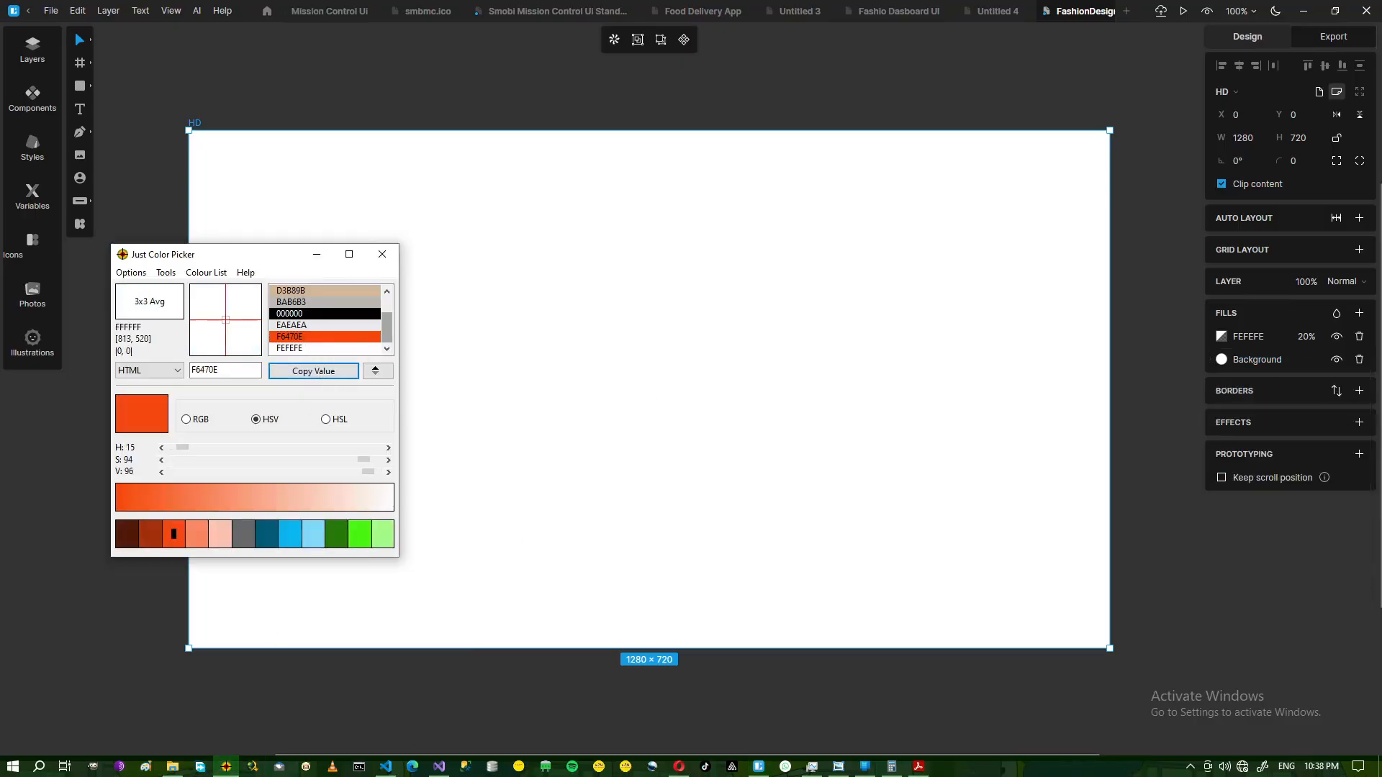
pyautogui.click(1258, 359)
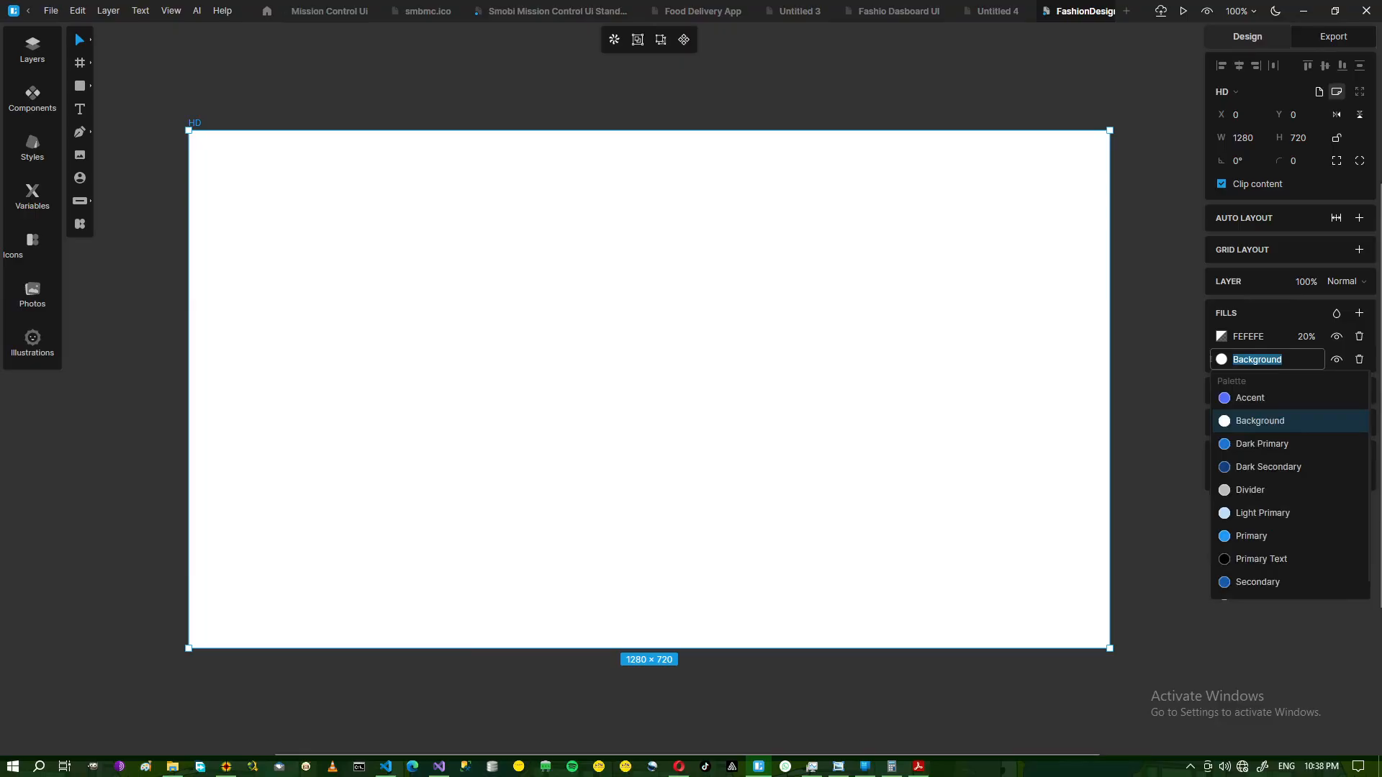
pyautogui.write('F6470E')
pyautogui.press('Return')
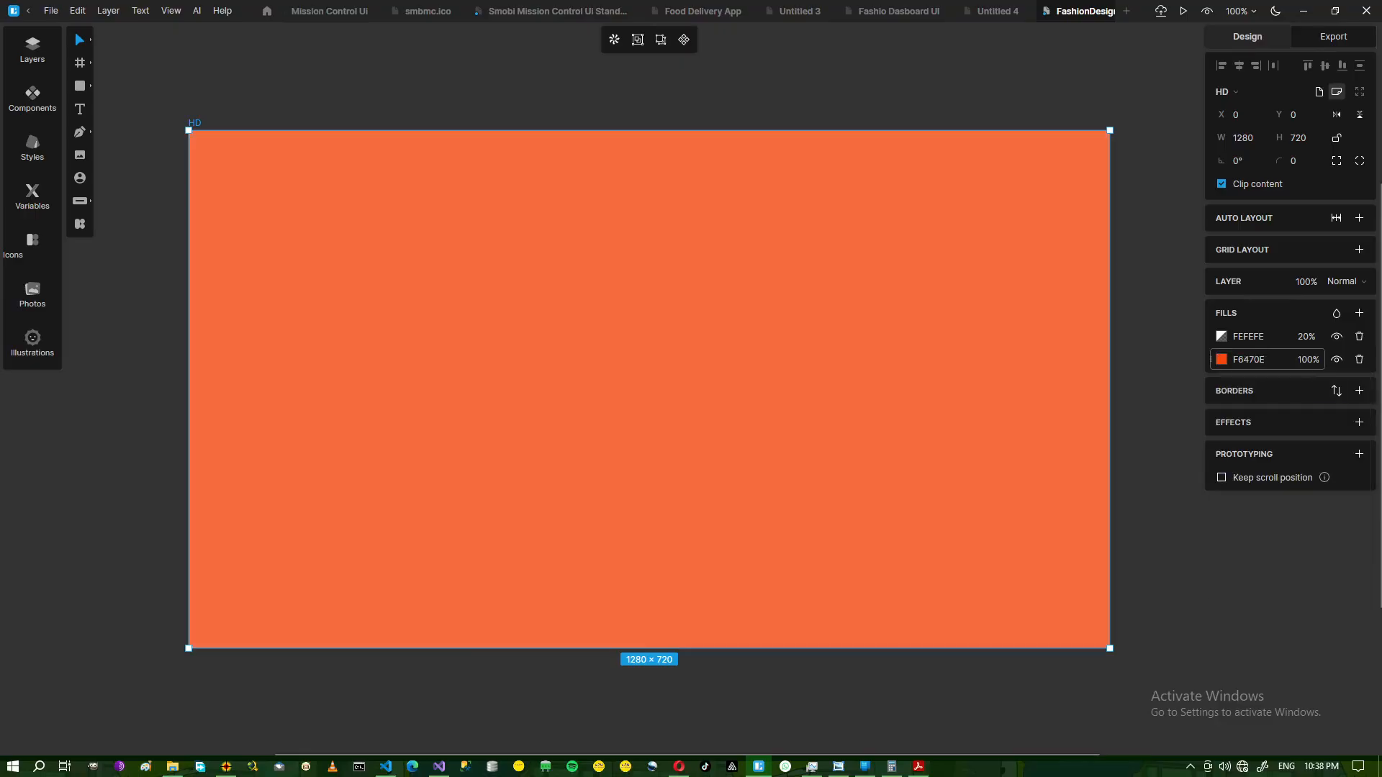
# Turn the orange base fill into a linear gradient and move the orange stop up.
pyautogui.click(1222, 363)
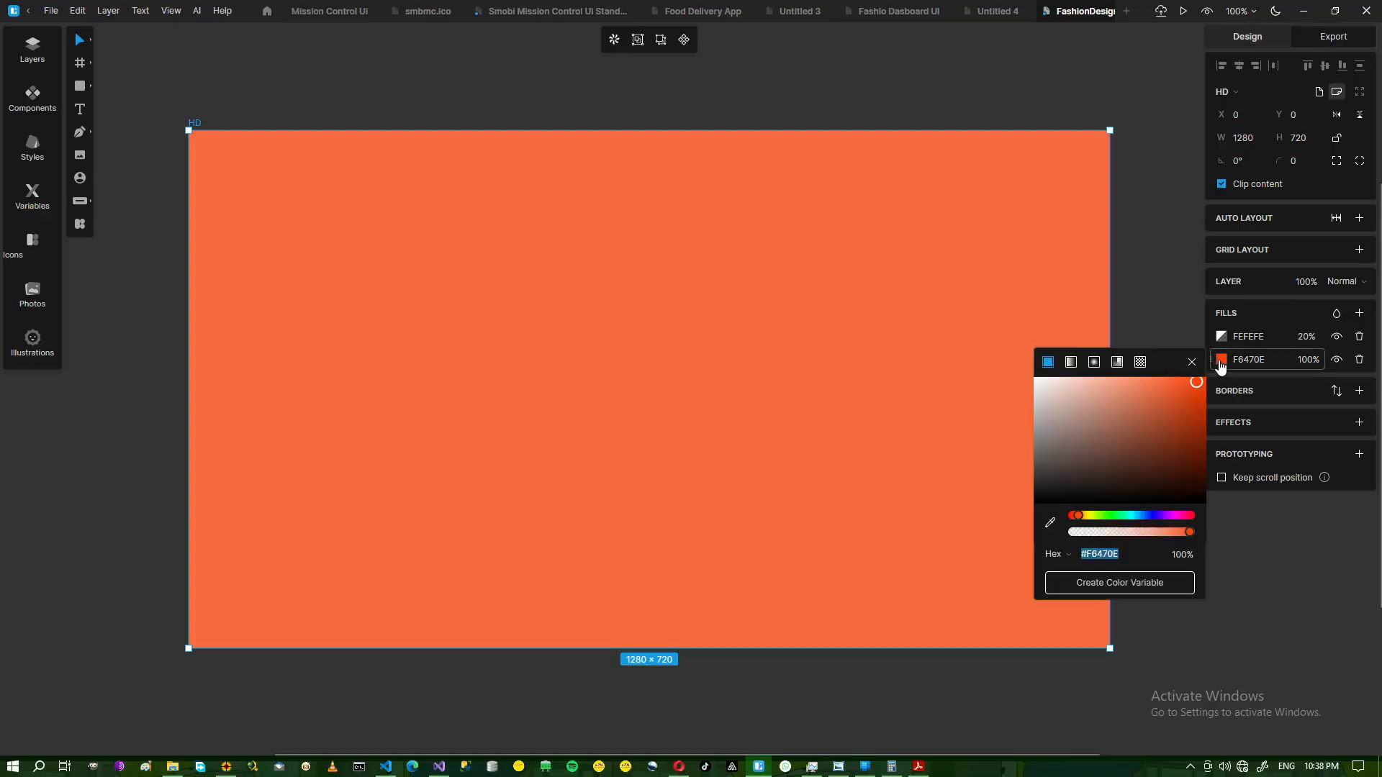
pyautogui.click(1072, 363)
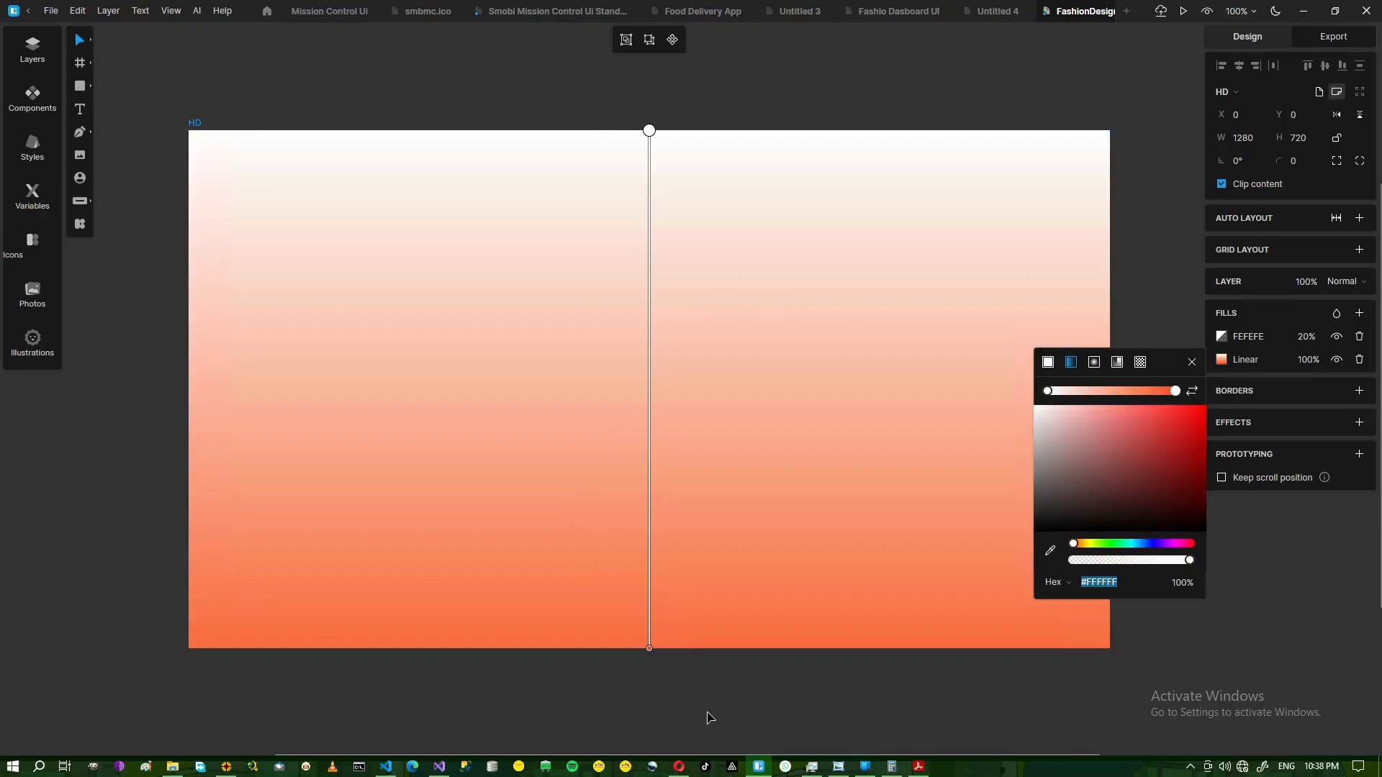
pyautogui.click(839, 767)
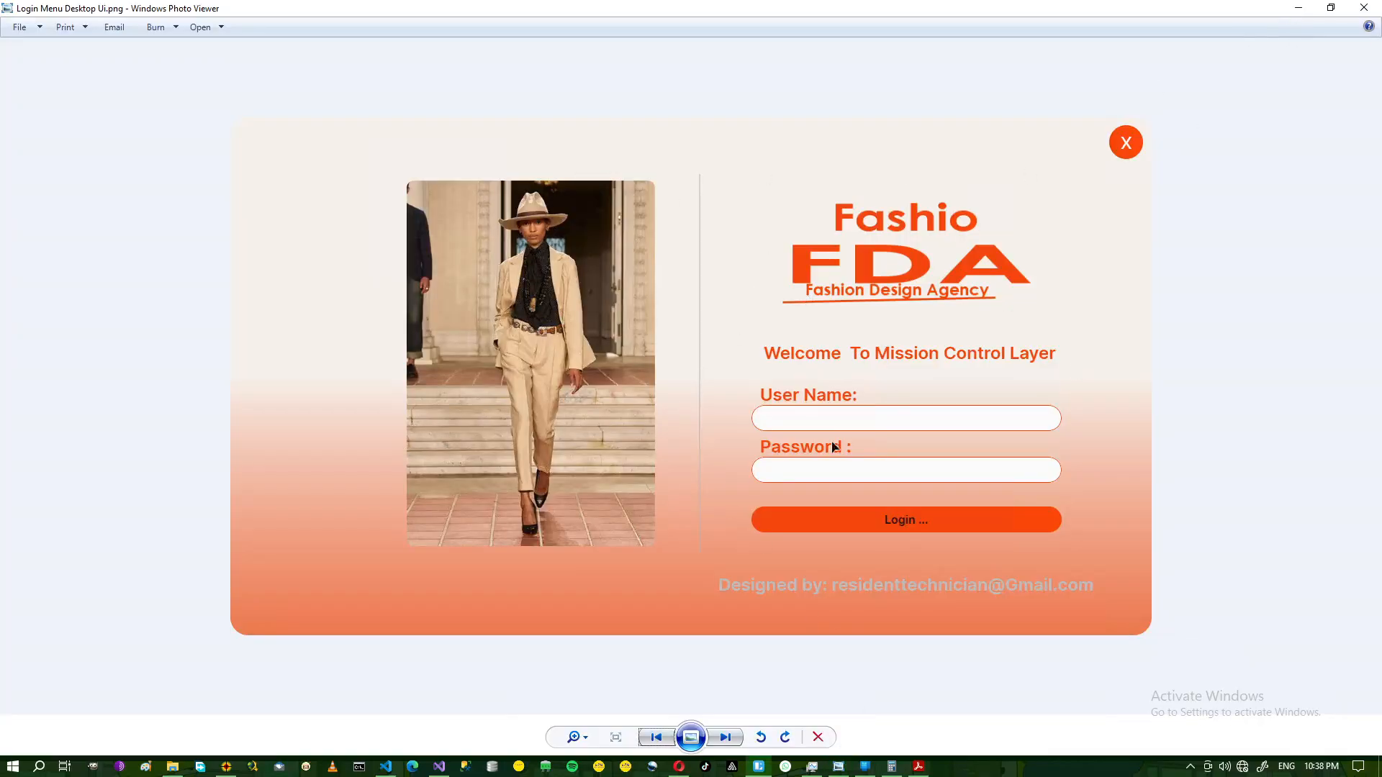
pyautogui.hotkey('alt', 'Tab')
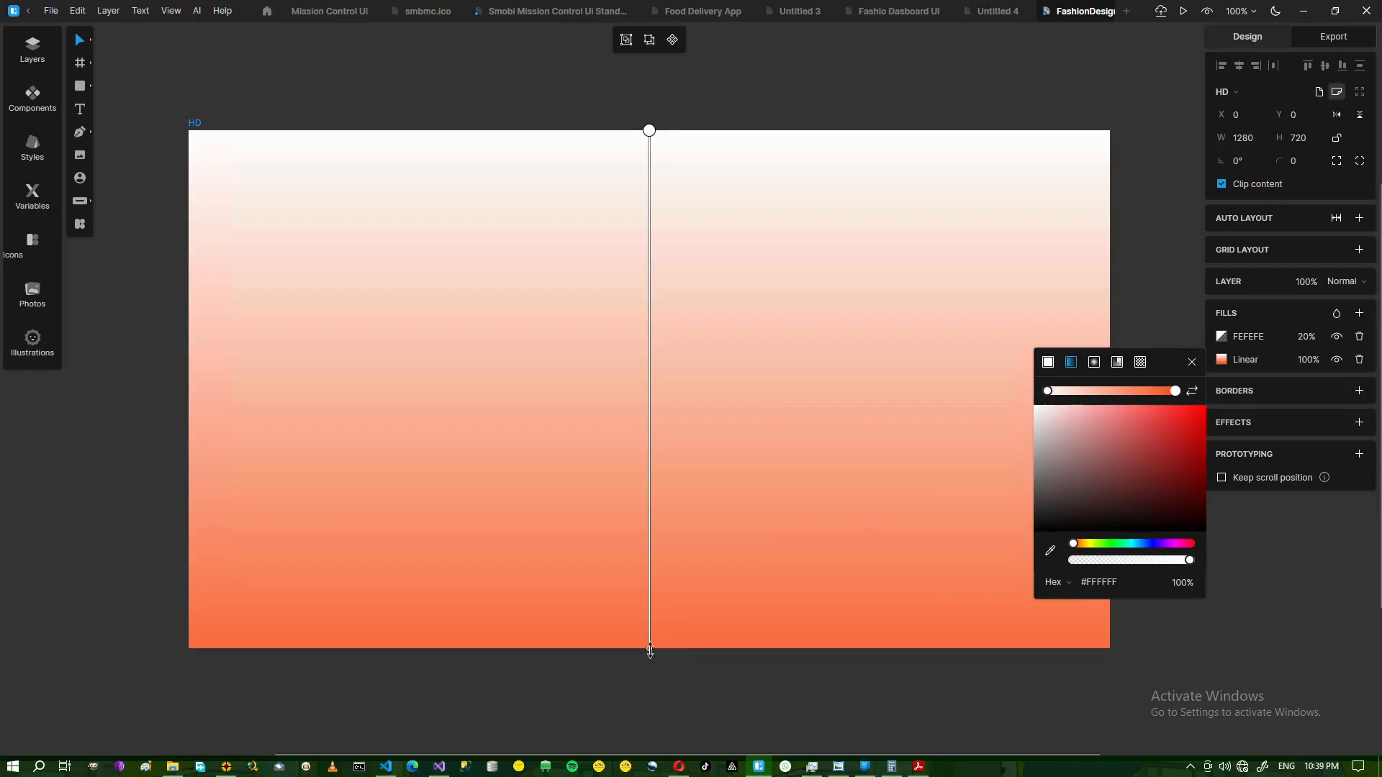
pyautogui.moveTo(650, 652); pyautogui.dragTo(653, 488)
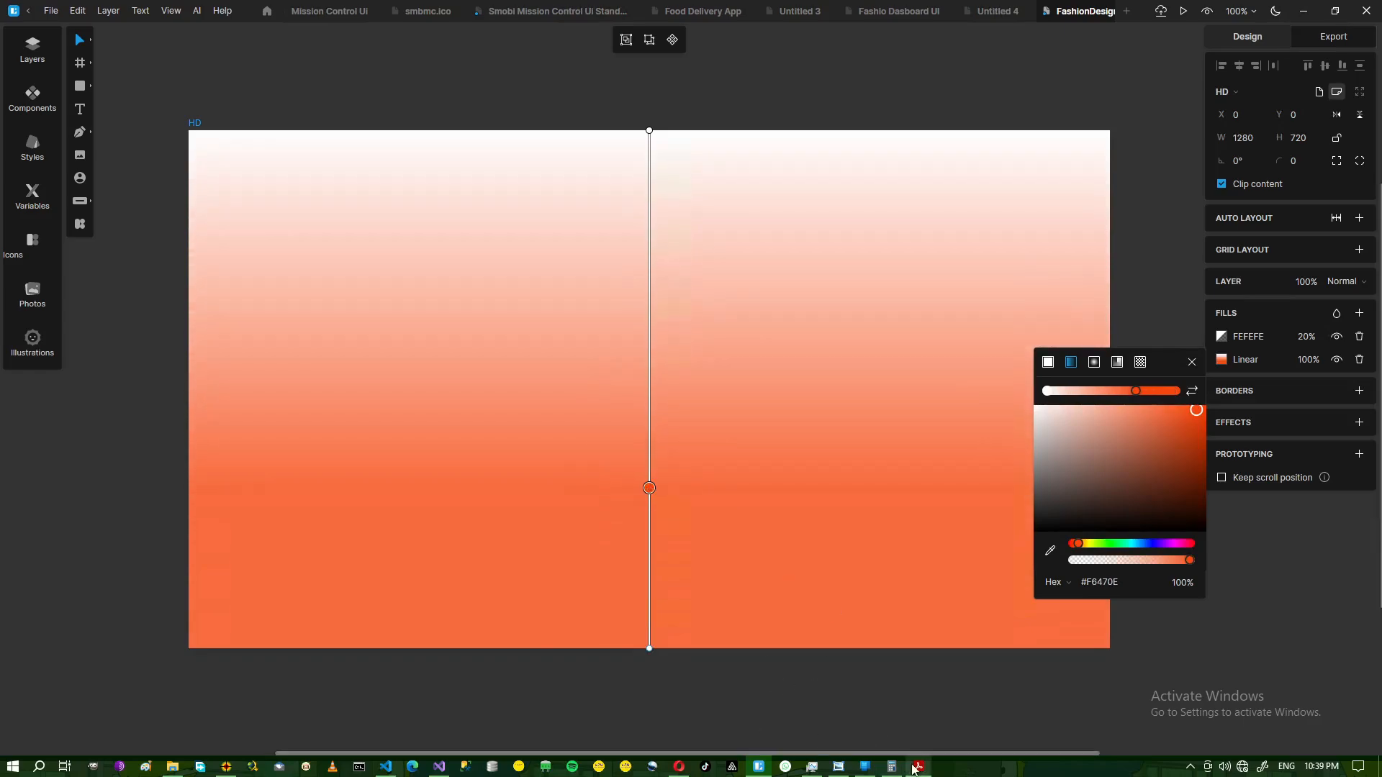
# Fine-tune the gradient stops, lowering the white stop so white fills more of the top.
pyautogui.click(844, 769)
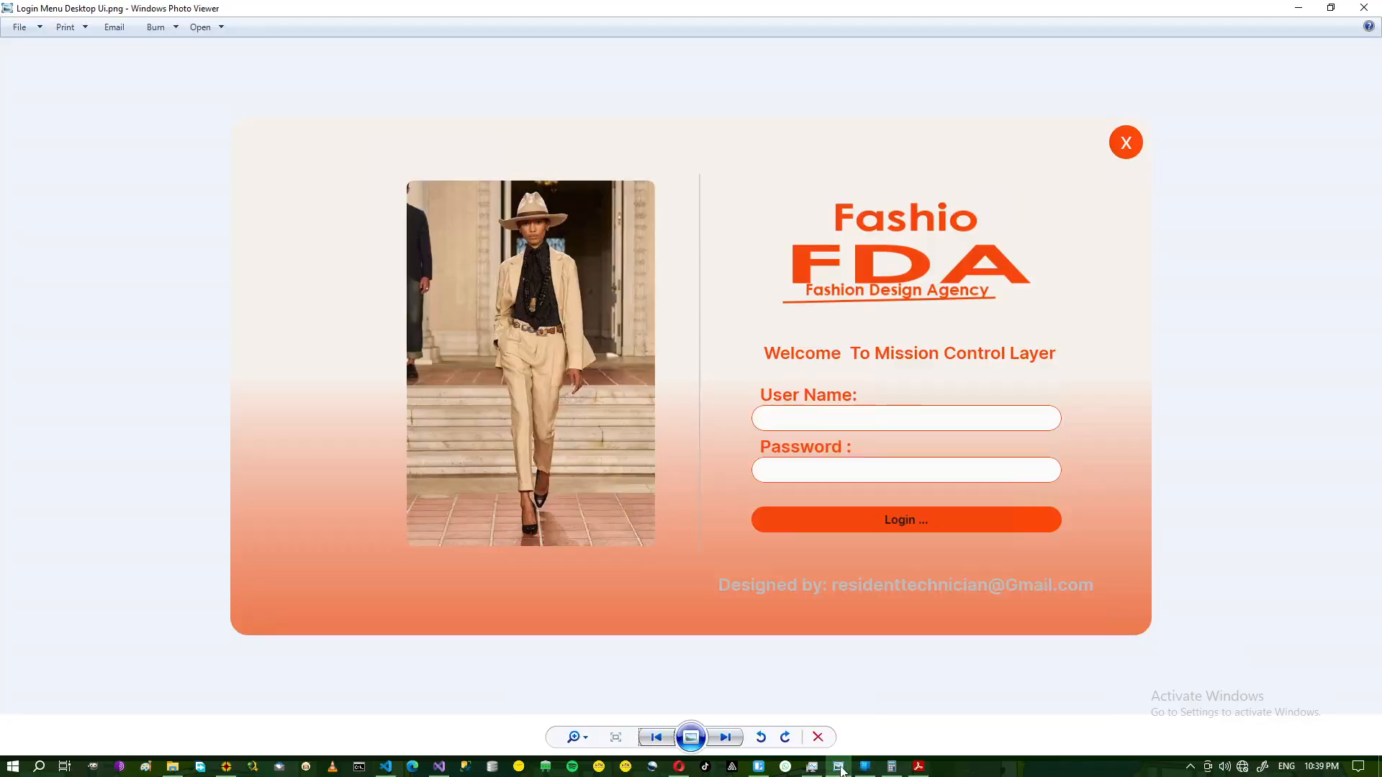
pyautogui.click(841, 768)
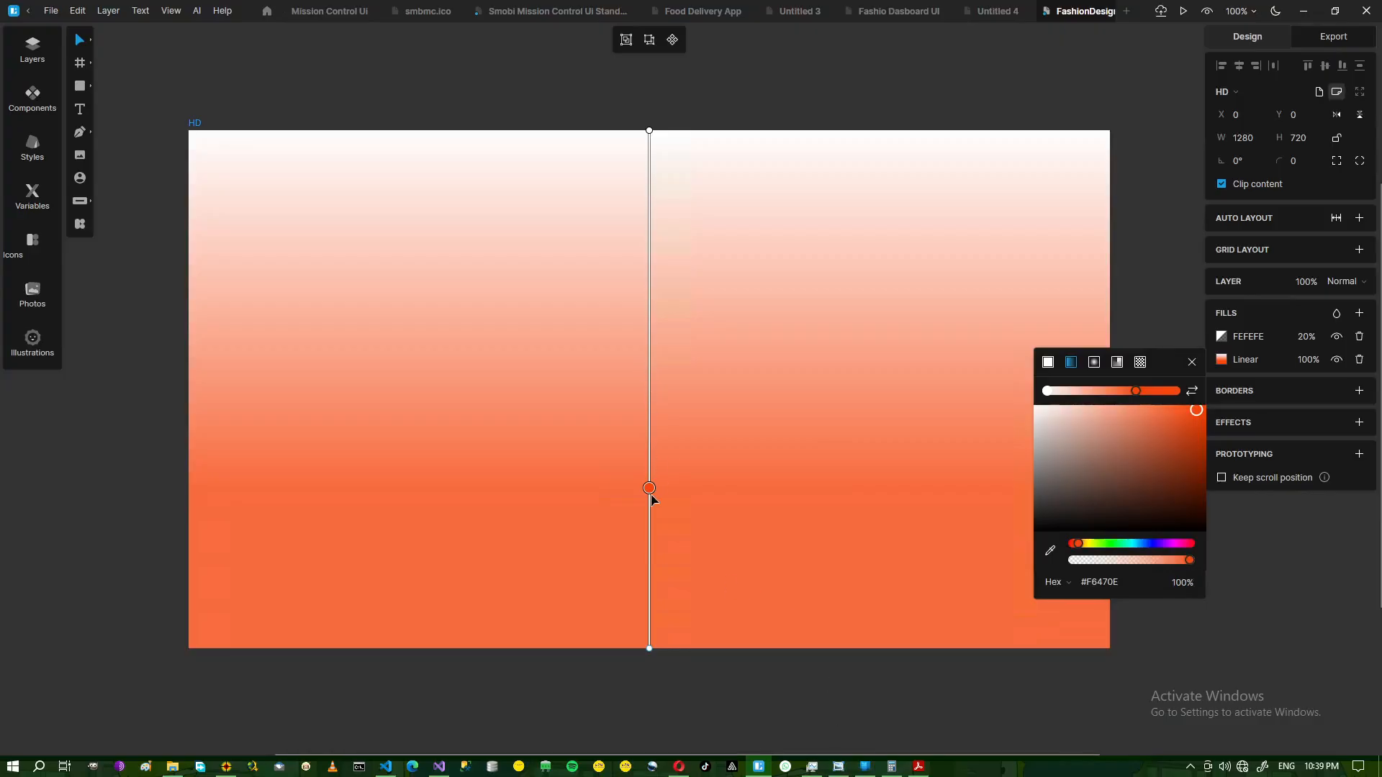
pyautogui.moveTo(649, 489); pyautogui.dragTo(650, 533)
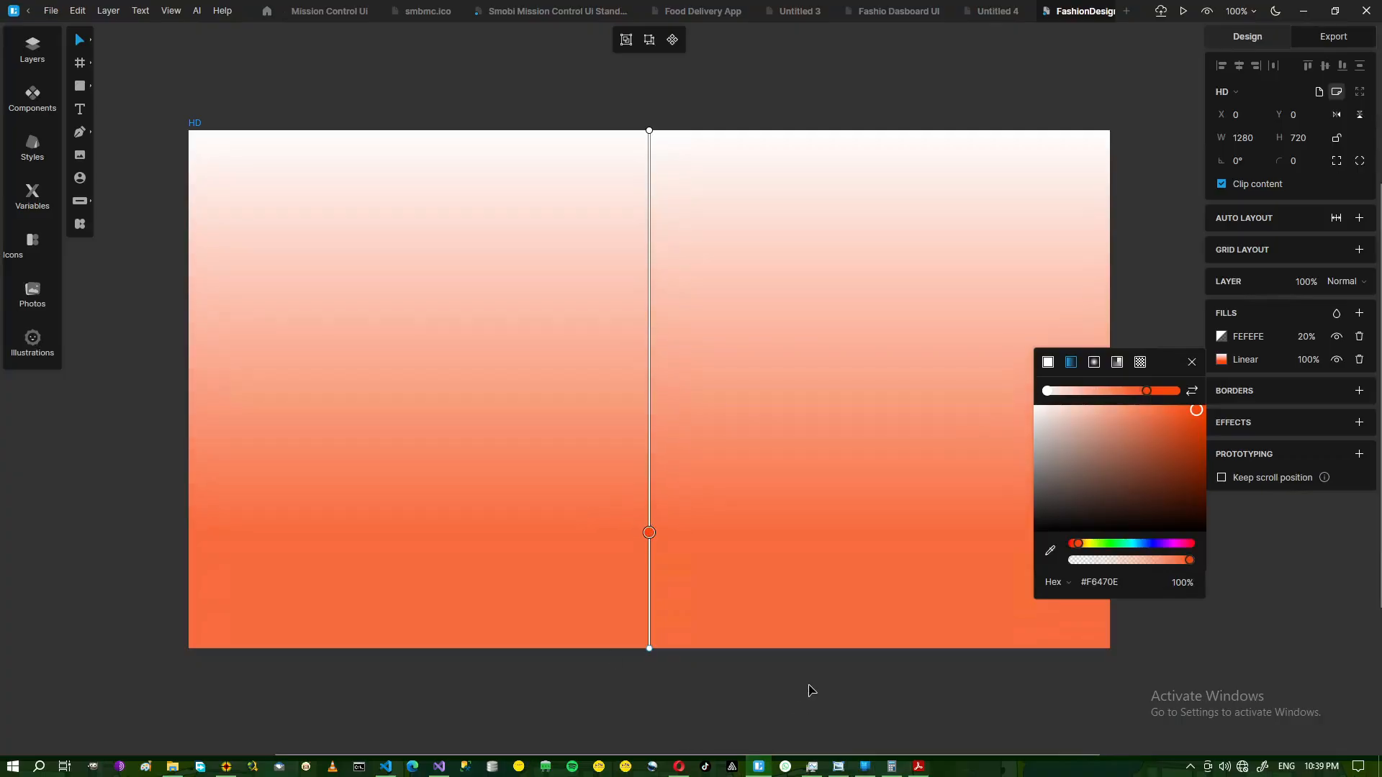
pyautogui.click(649, 130)
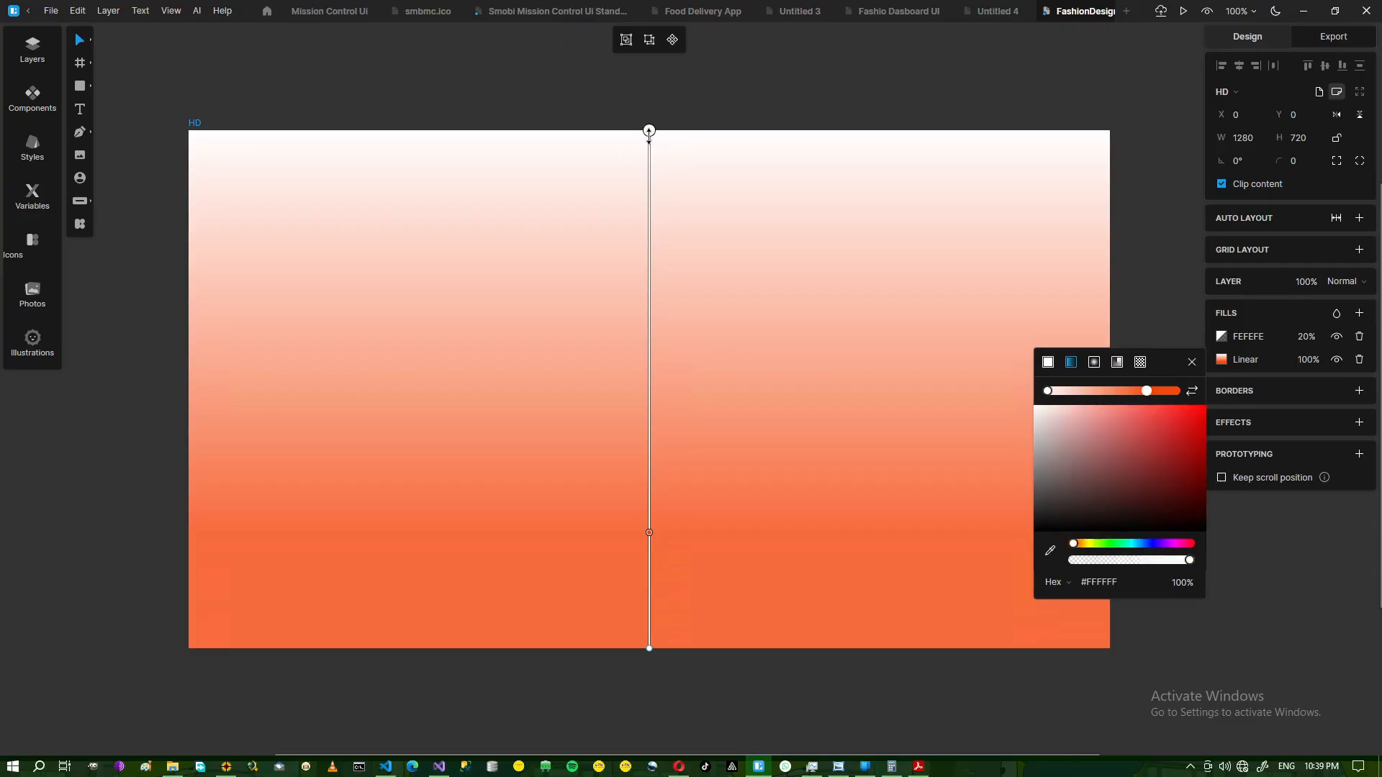
pyautogui.moveTo(651, 149); pyautogui.dragTo(650, 205)
pyautogui.moveTo(650, 533); pyautogui.dragTo(649, 526)
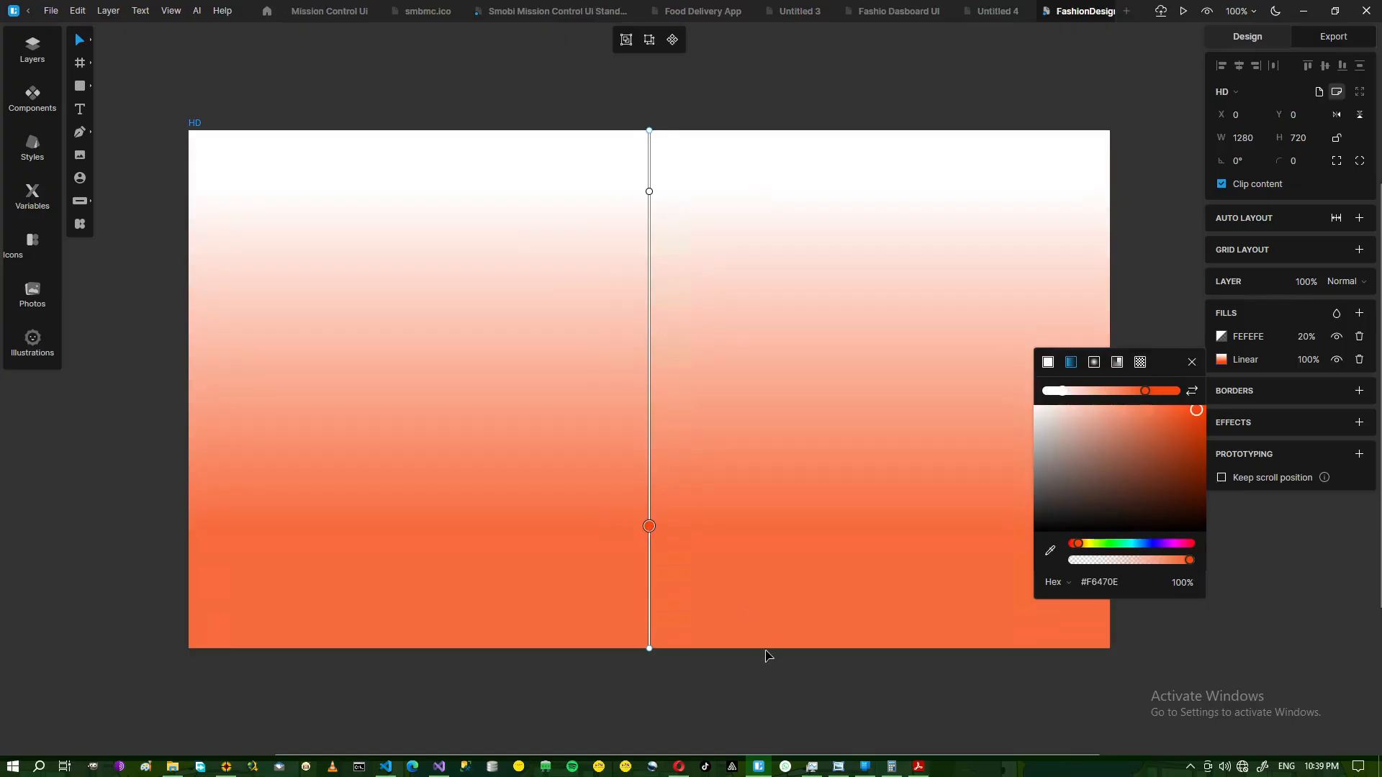
pyautogui.click(1192, 363)
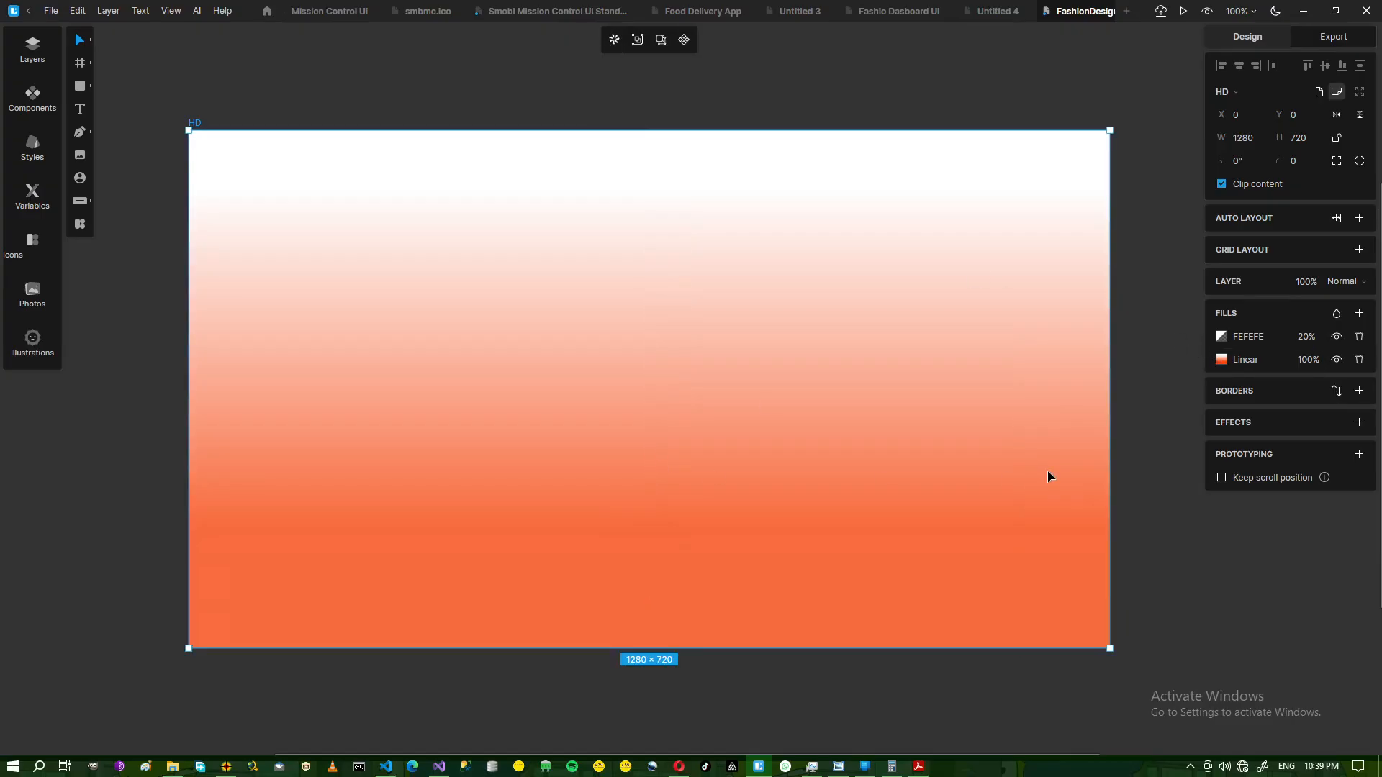
# Give the HD frame a corner radius of 25 and compare it with the reference design.
pyautogui.click(1309, 167)
pyautogui.press('Return')
pyautogui.click(702, 672)
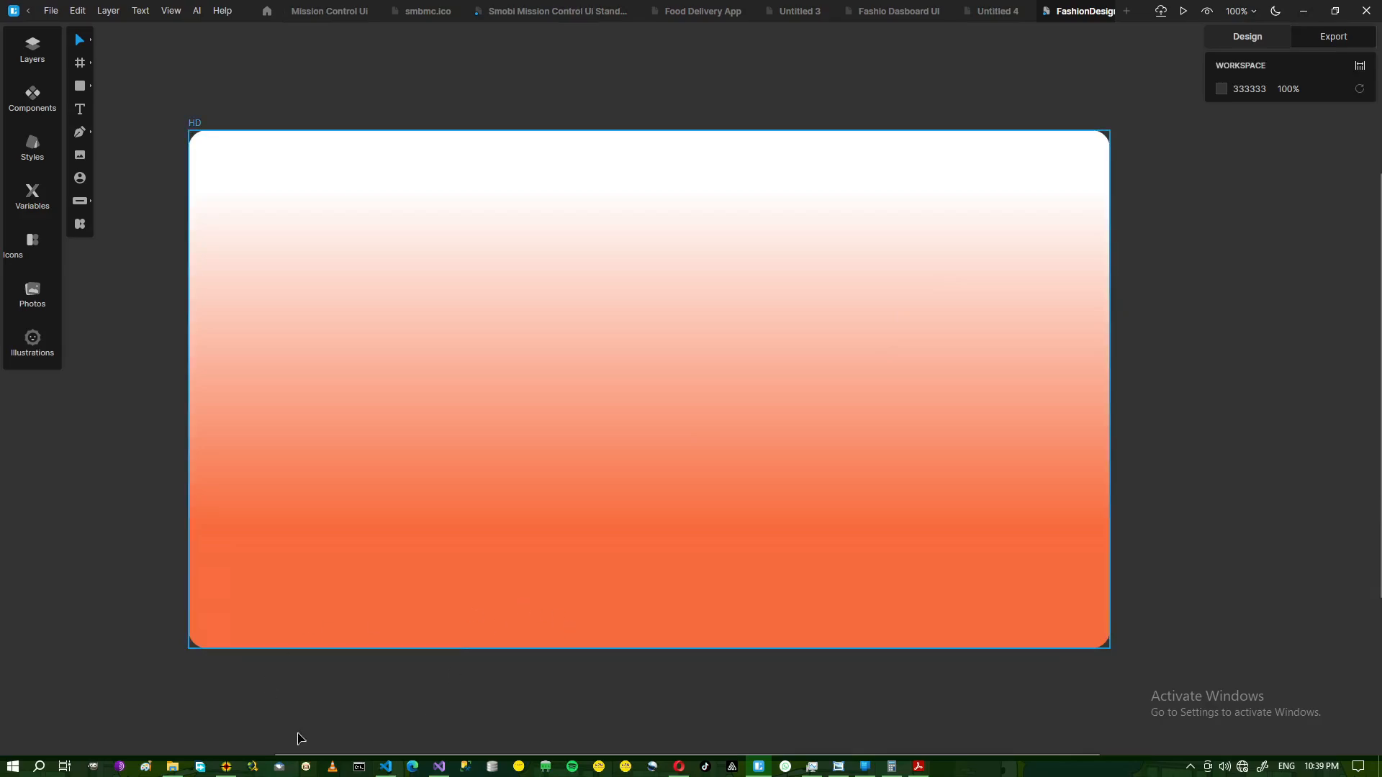
pyautogui.click(840, 768)
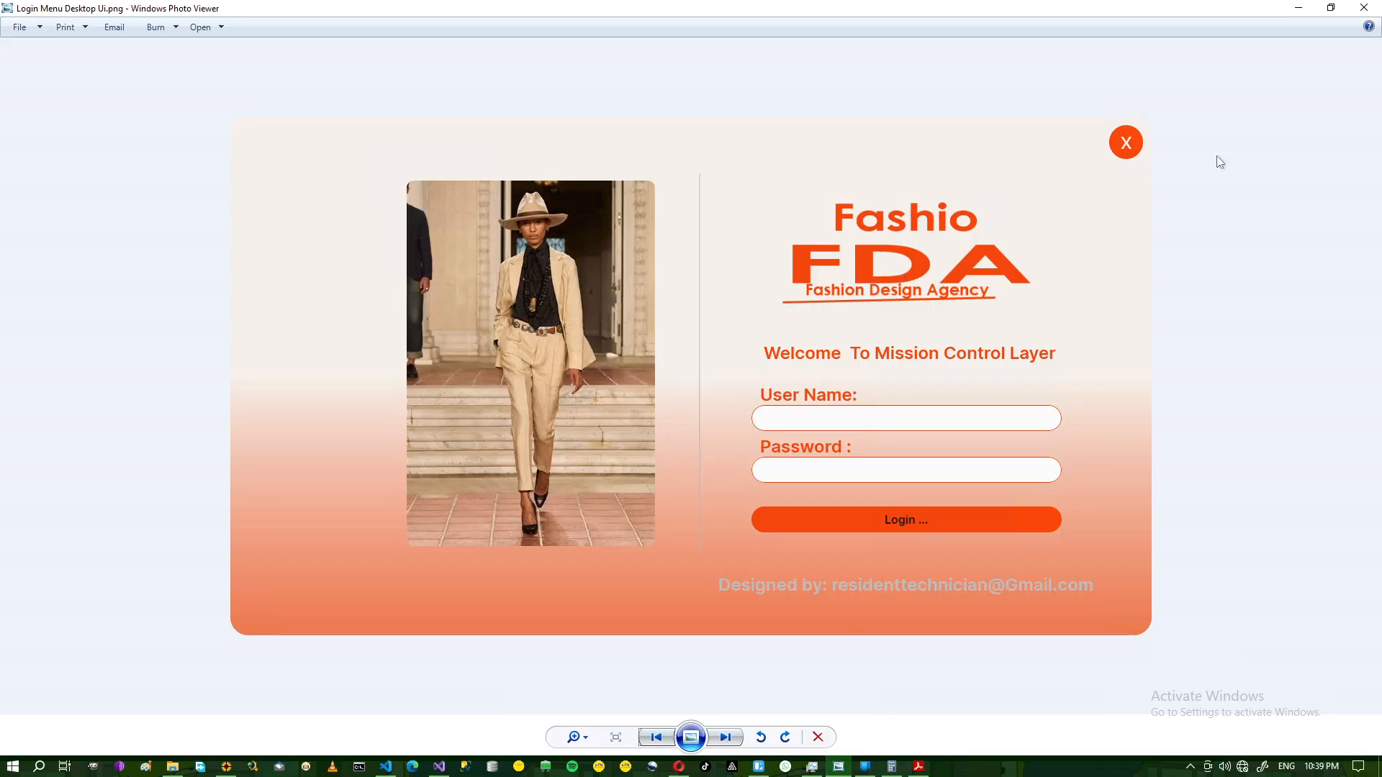
pyautogui.click(1299, 9)
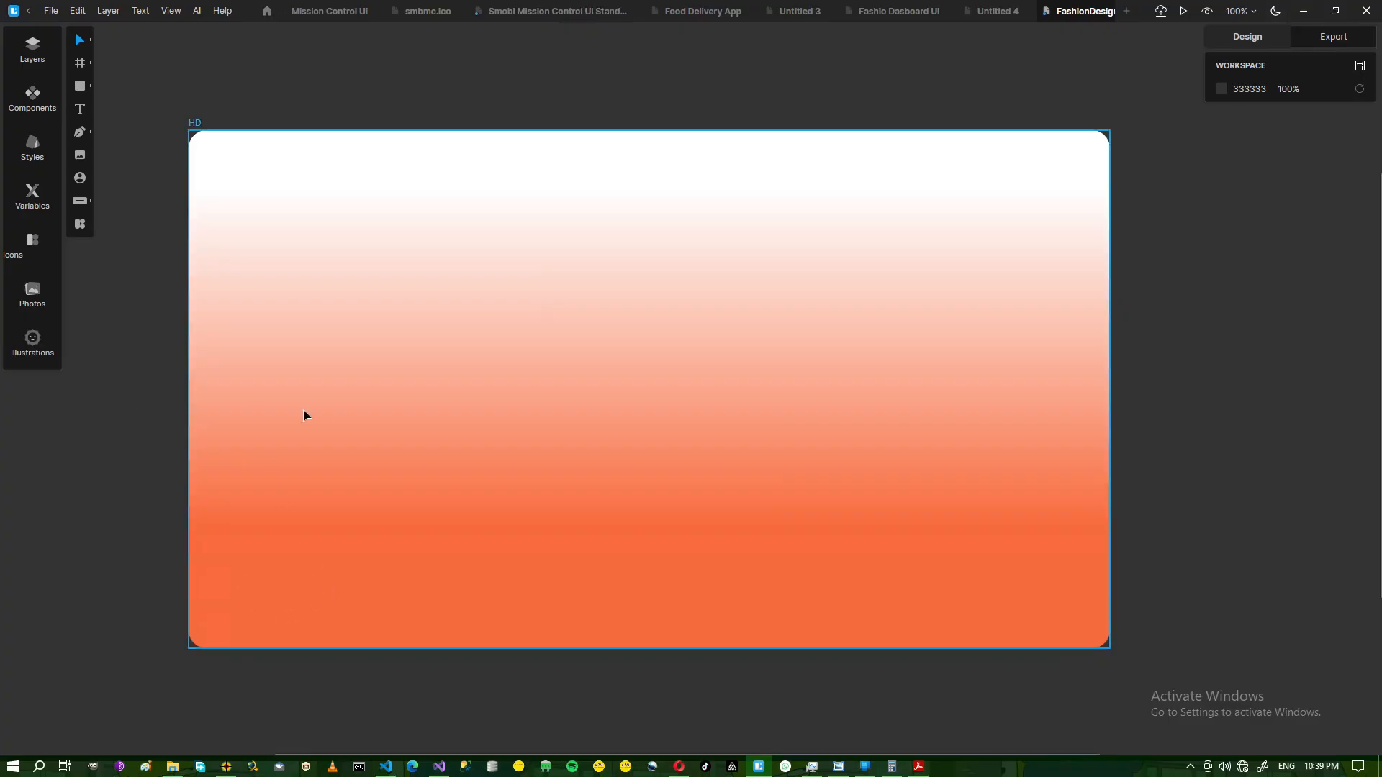
pyautogui.click(80, 155)
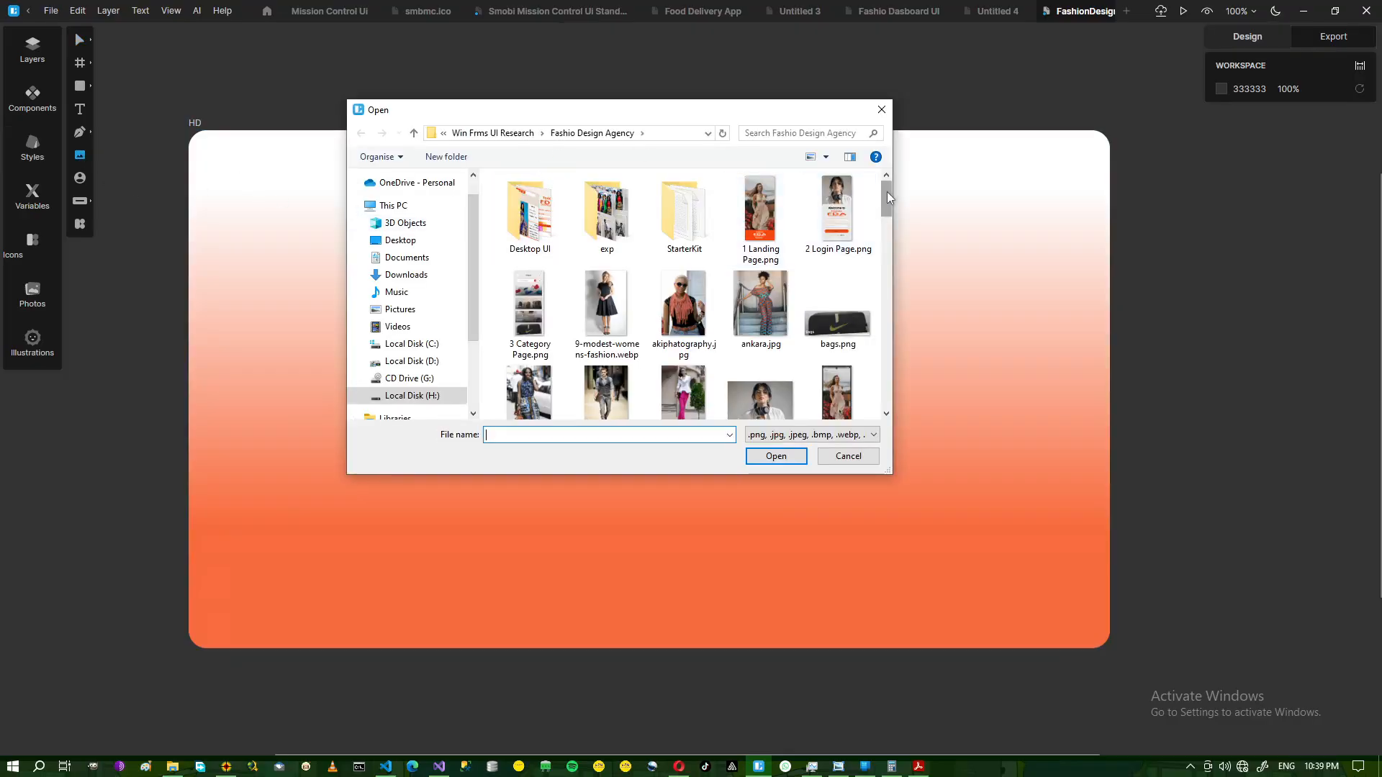
# Insert pharrelfashionhat.jpg and place it on the frame's left side.
pyautogui.moveTo(887, 196); pyautogui.dragTo(894, 326)
pyautogui.click(607, 281)
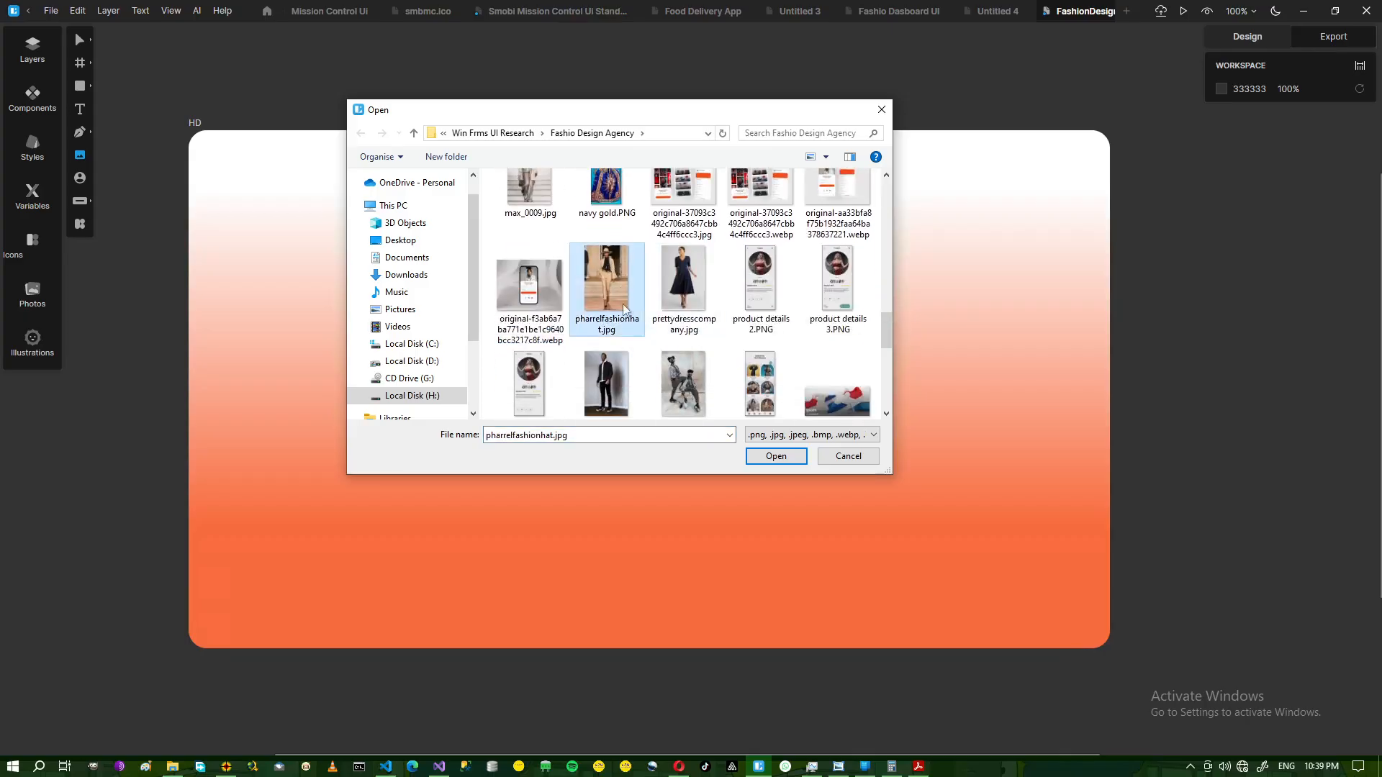
pyautogui.click(776, 458)
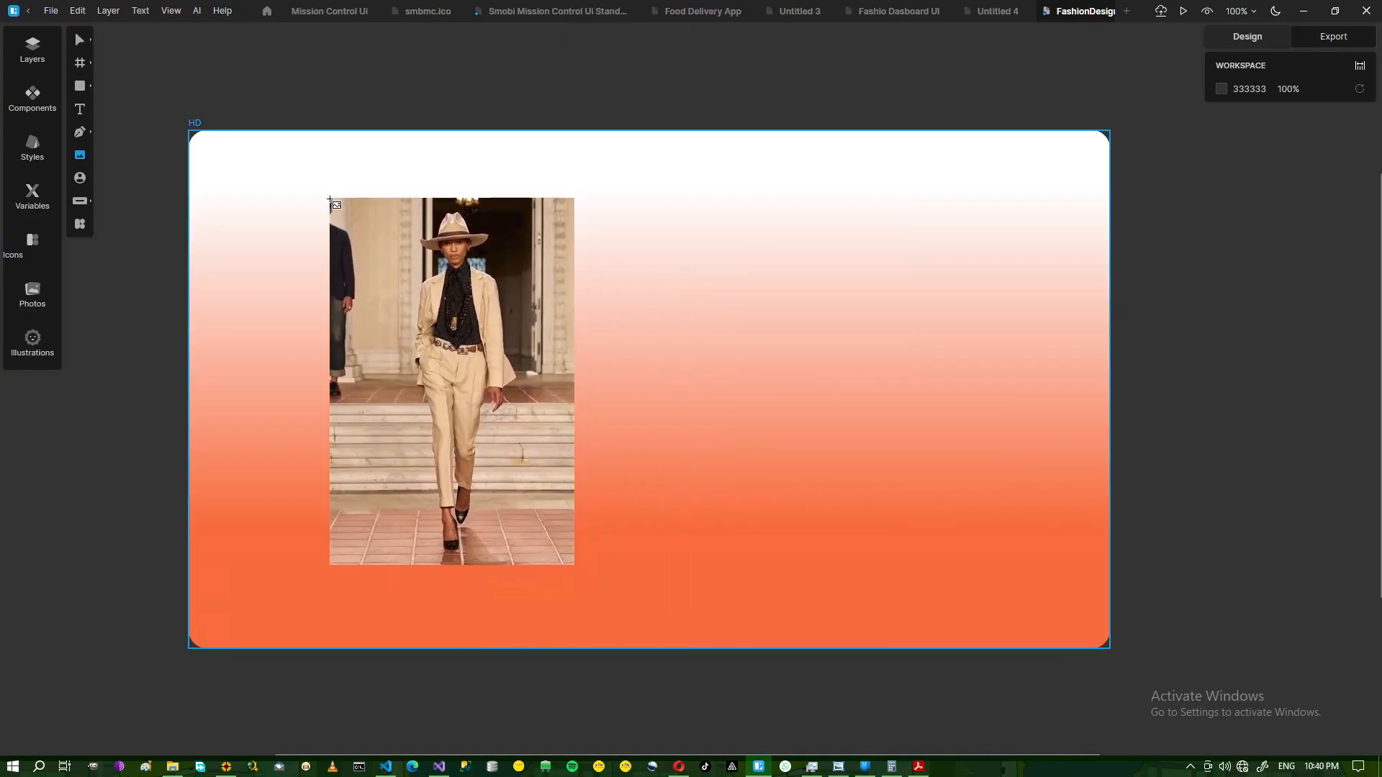
pyautogui.click(330, 200)
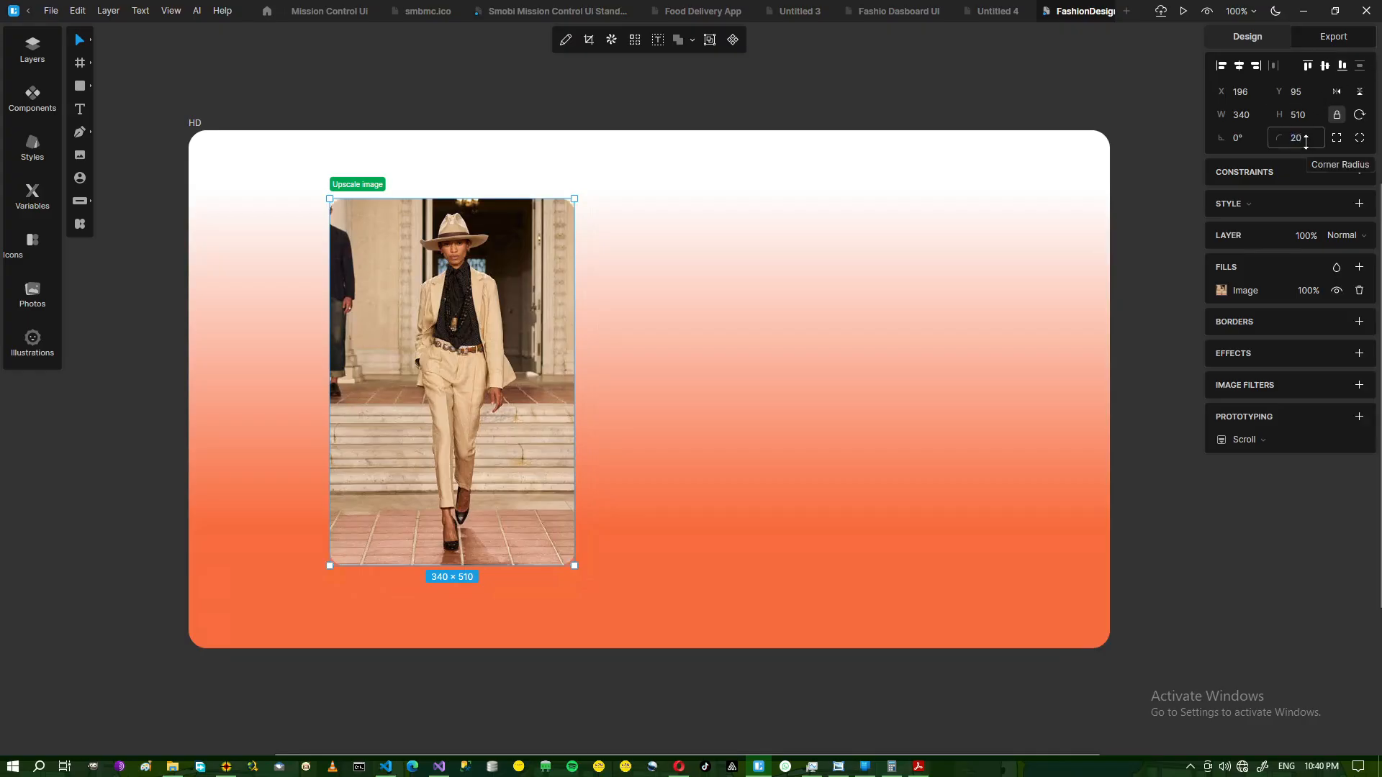
# Nudge the 340×510 rounded photo into position, checking against the reference design.
pyautogui.click(117, 461)
pyautogui.click(422, 343)
pyautogui.moveTo(461, 364)
pyautogui.mouseDown()
pyautogui.moveTo(455, 332)
pyautogui.moveTo(461, 371)
pyautogui.mouseUp()
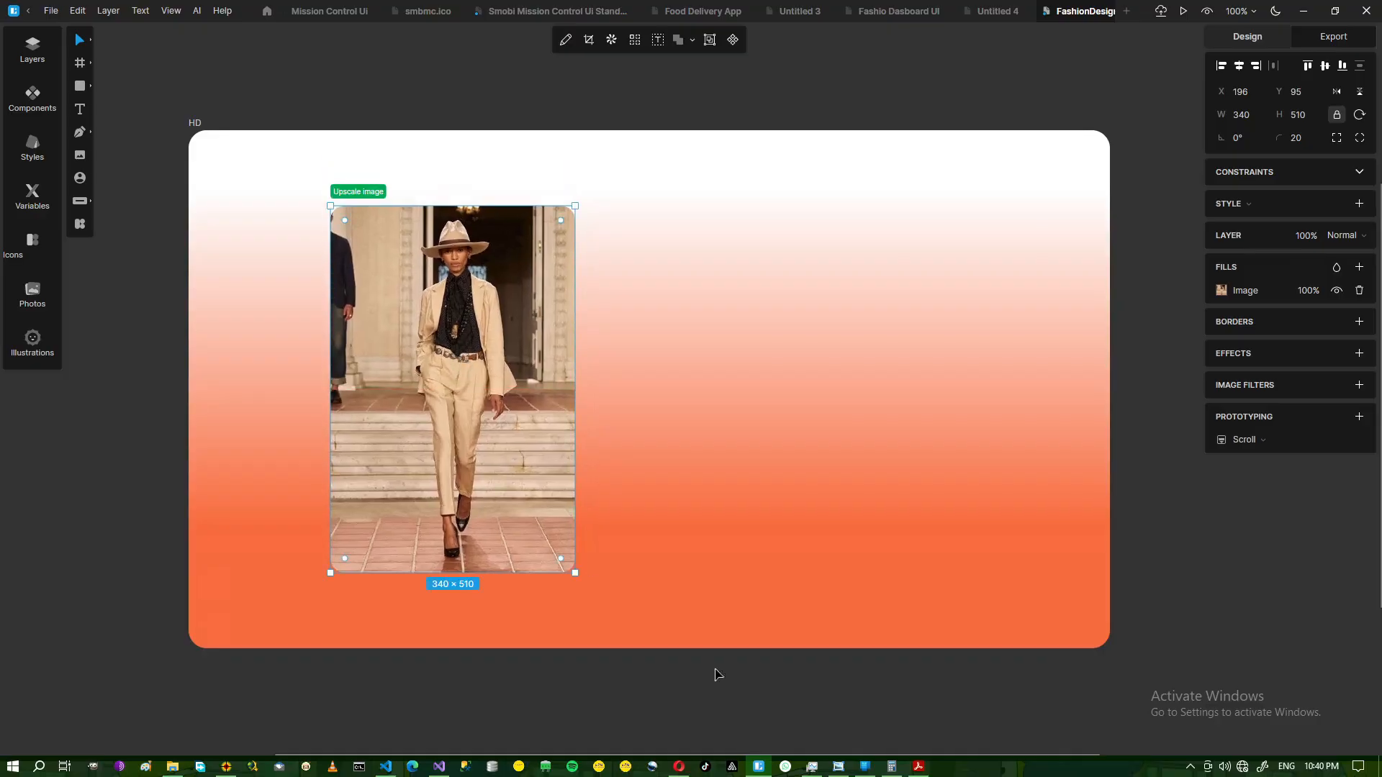
pyautogui.click(838, 768)
pyautogui.click(839, 768)
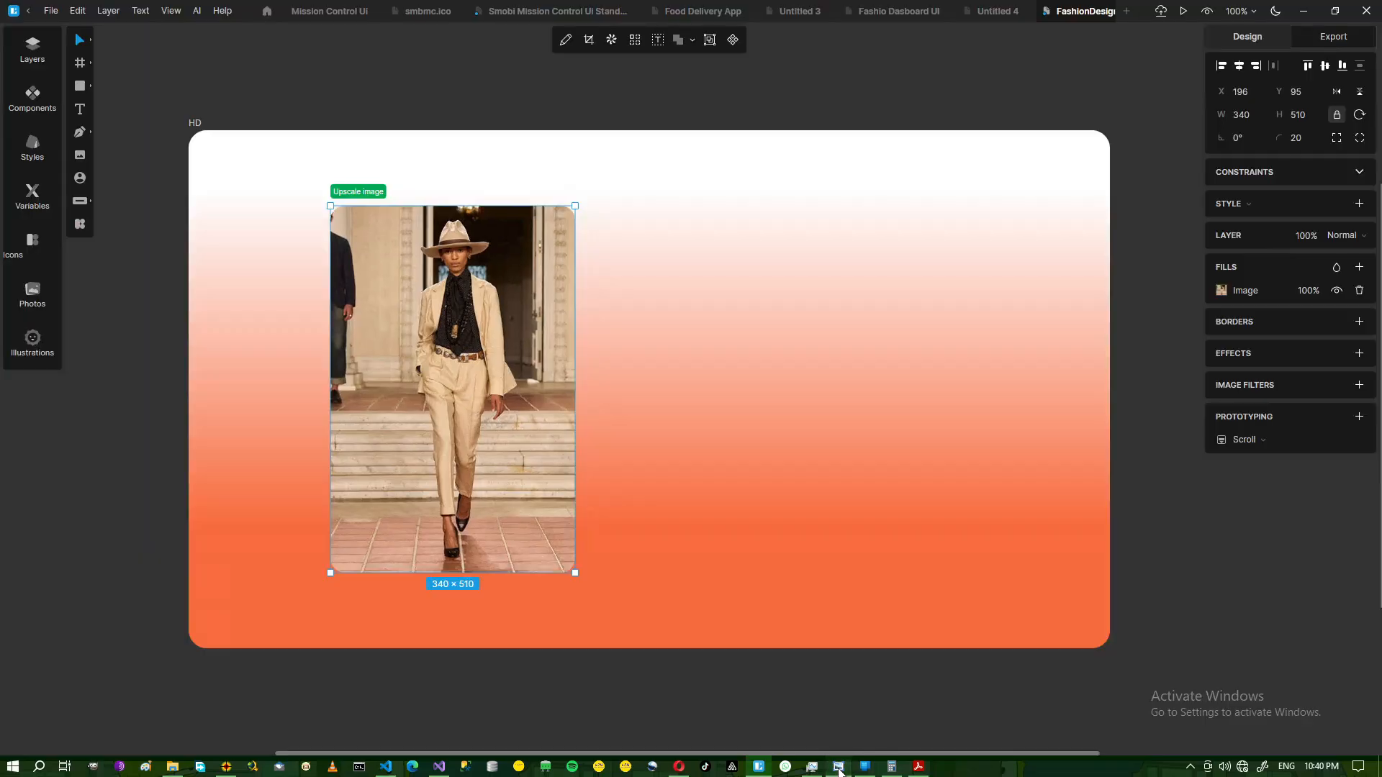
pyautogui.click(838, 767)
pyautogui.click(838, 767)
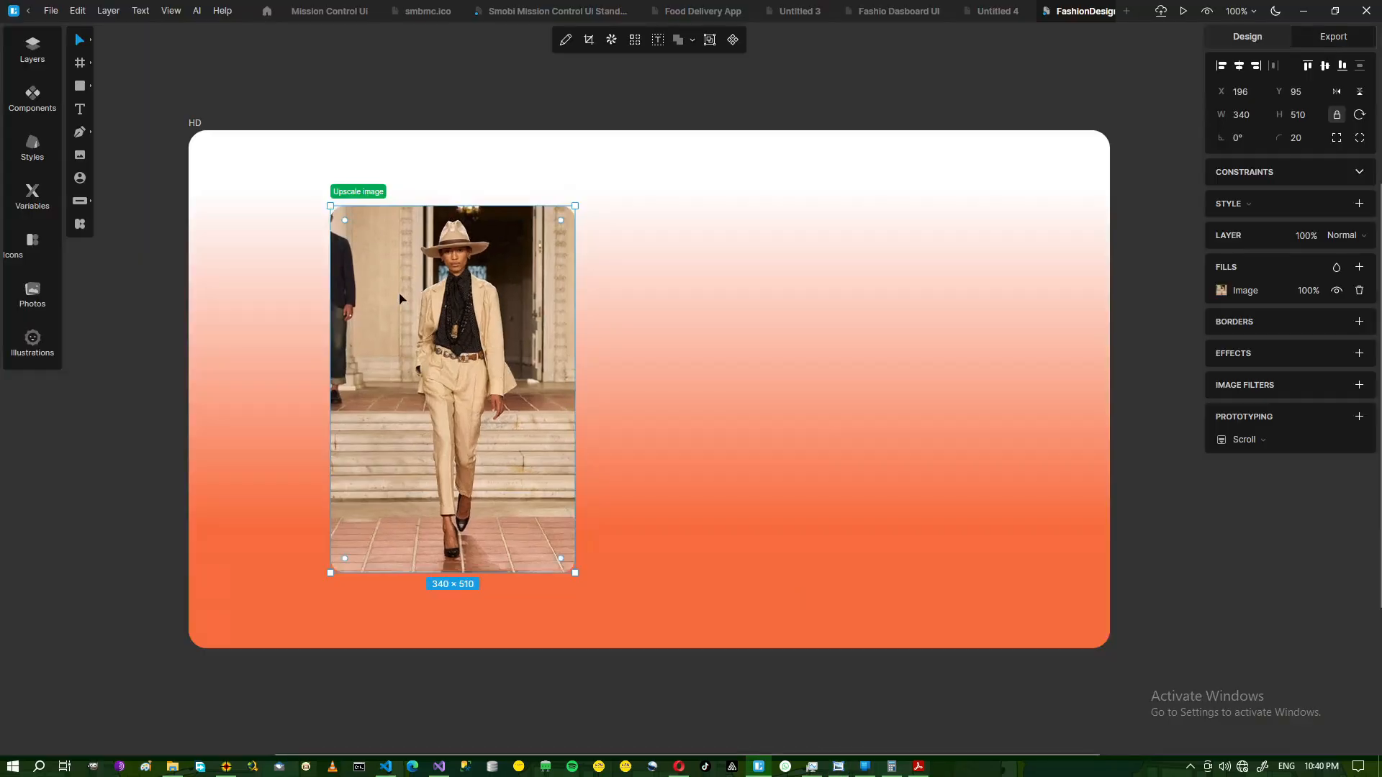
pyautogui.click(80, 86)
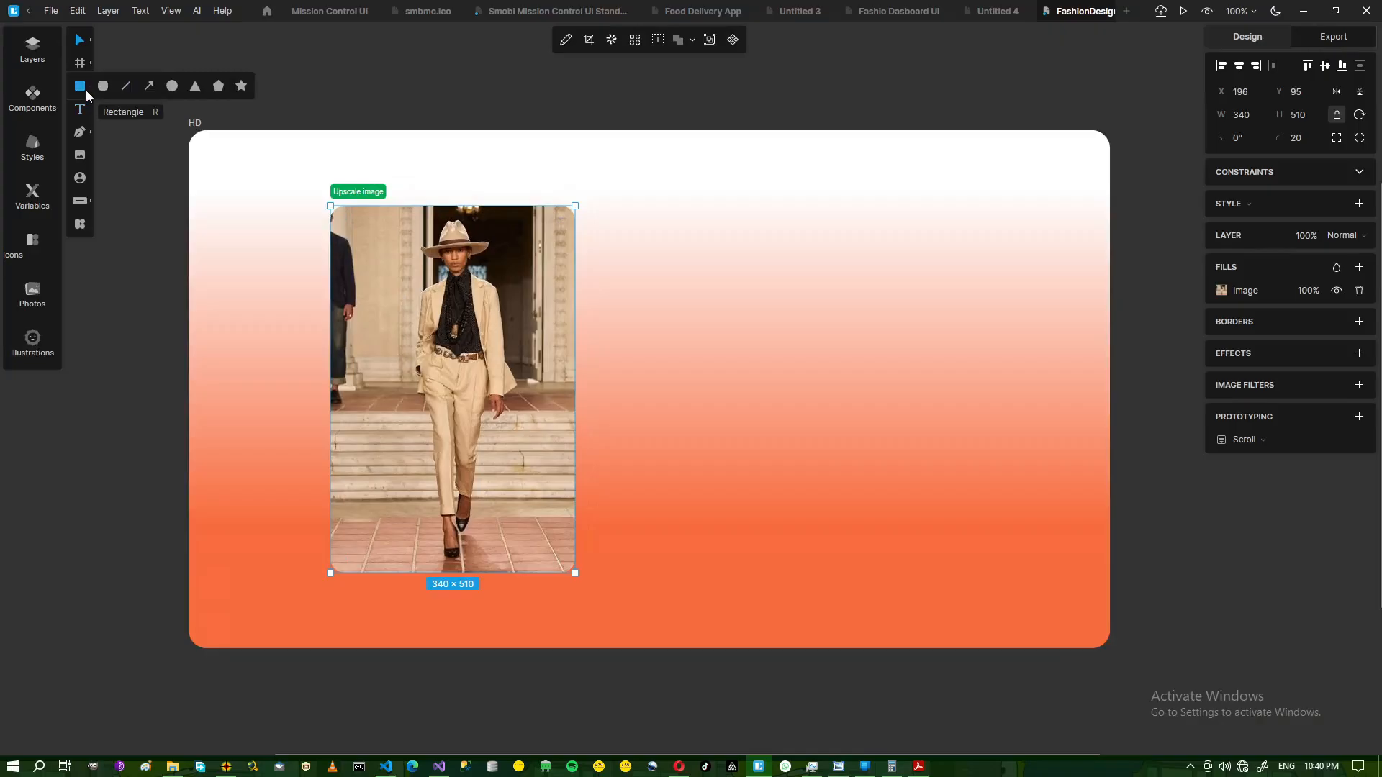
# Draw a 586-long vertical divider line beside the photo and nudge it slightly up.
pyautogui.click(124, 87)
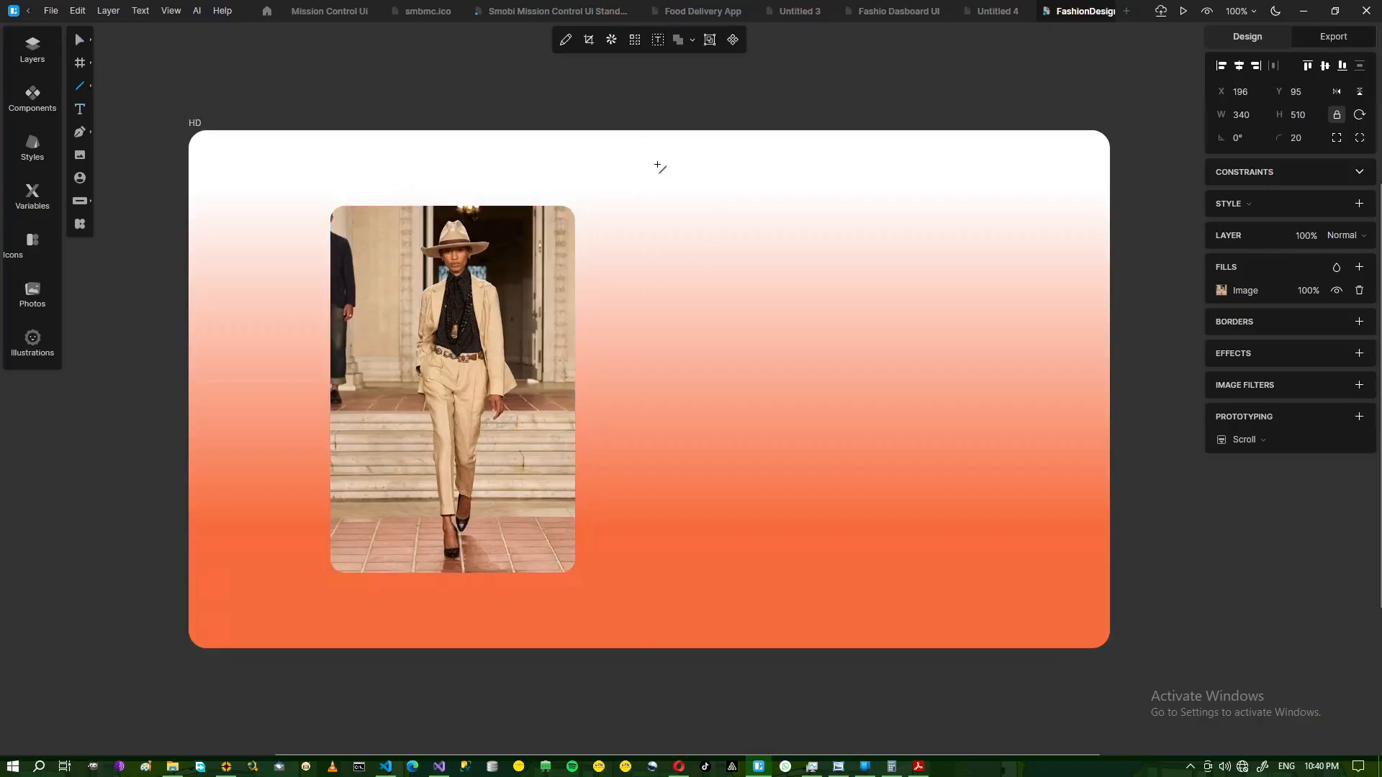
pyautogui.moveTo(657, 208)
pyautogui.mouseDown()
pyautogui.moveTo(648, 608)
pyautogui.moveTo(651, 580)
pyautogui.mouseUp()
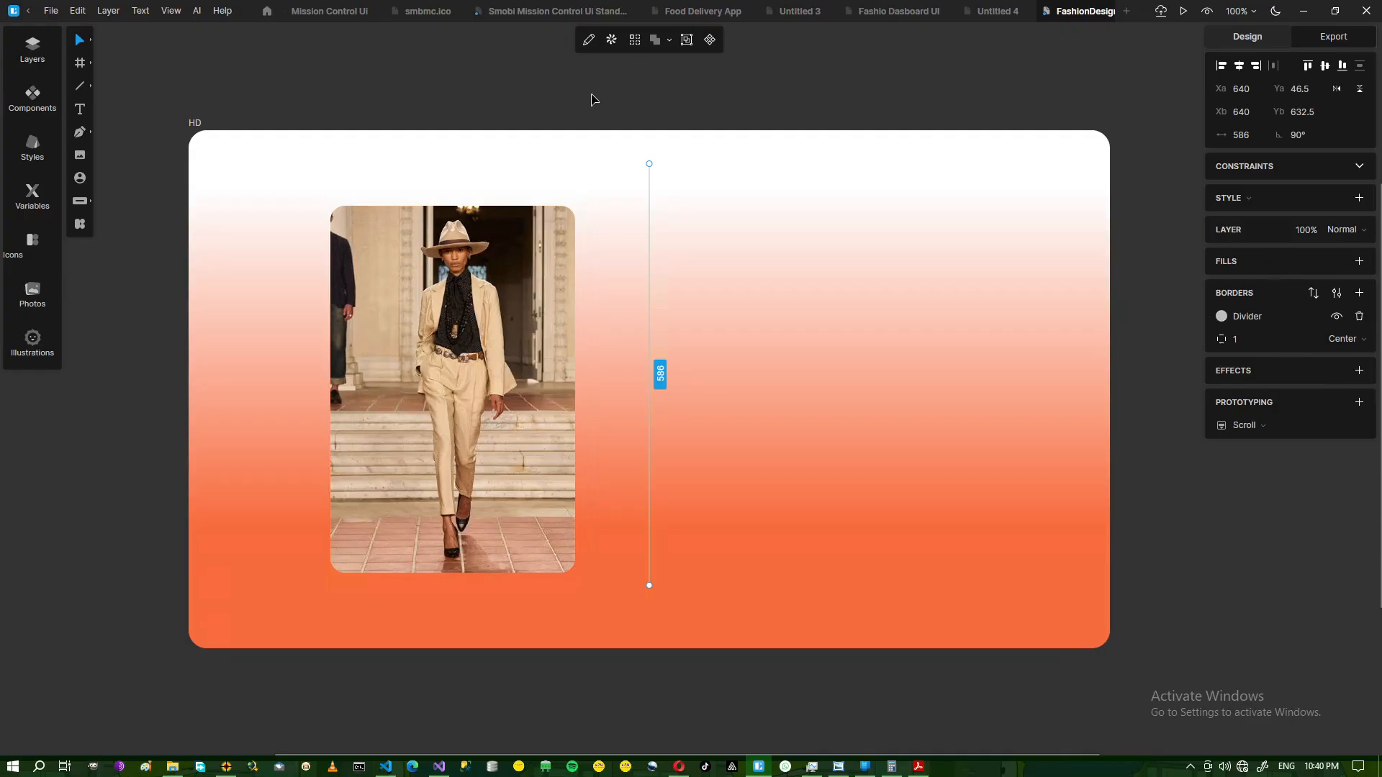
pyautogui.click(571, 83)
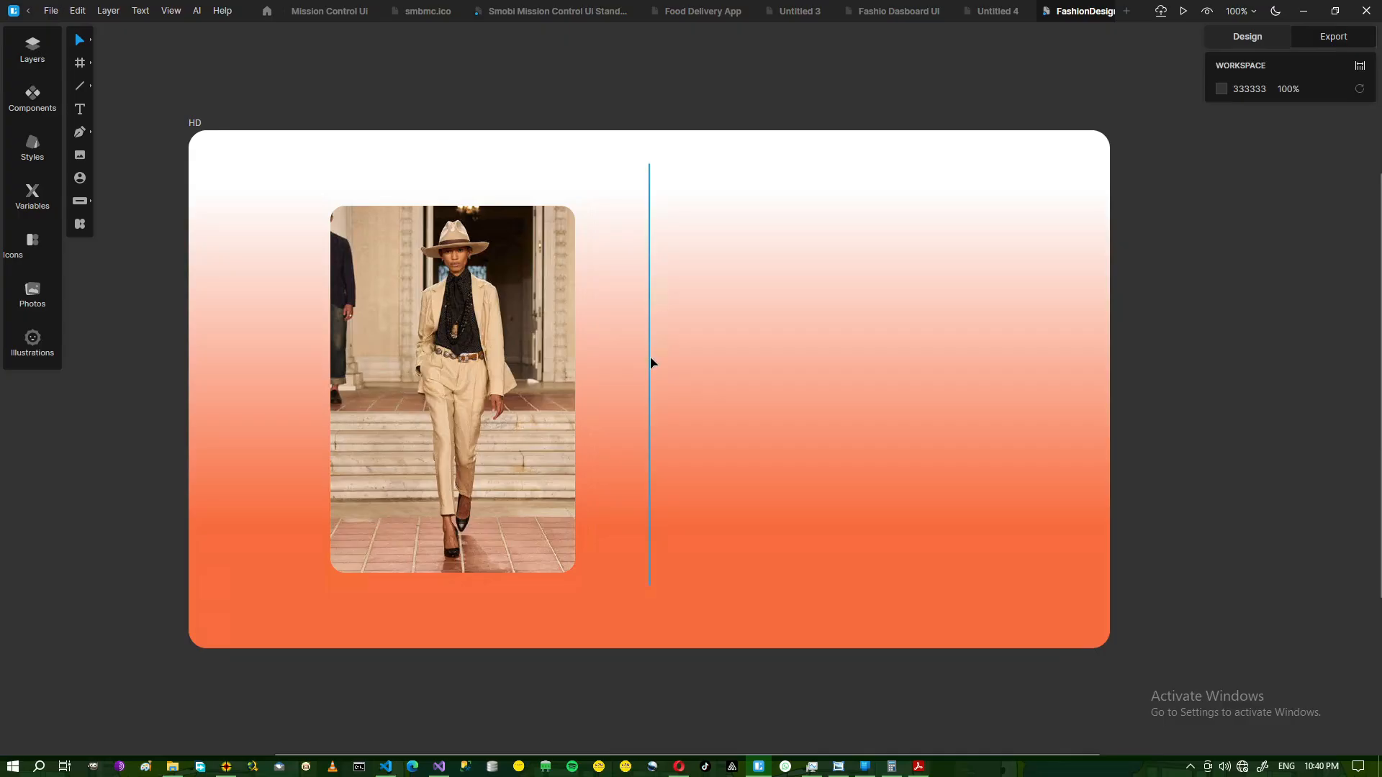
pyautogui.click(650, 372)
pyautogui.moveTo(649, 370); pyautogui.dragTo(649, 369)
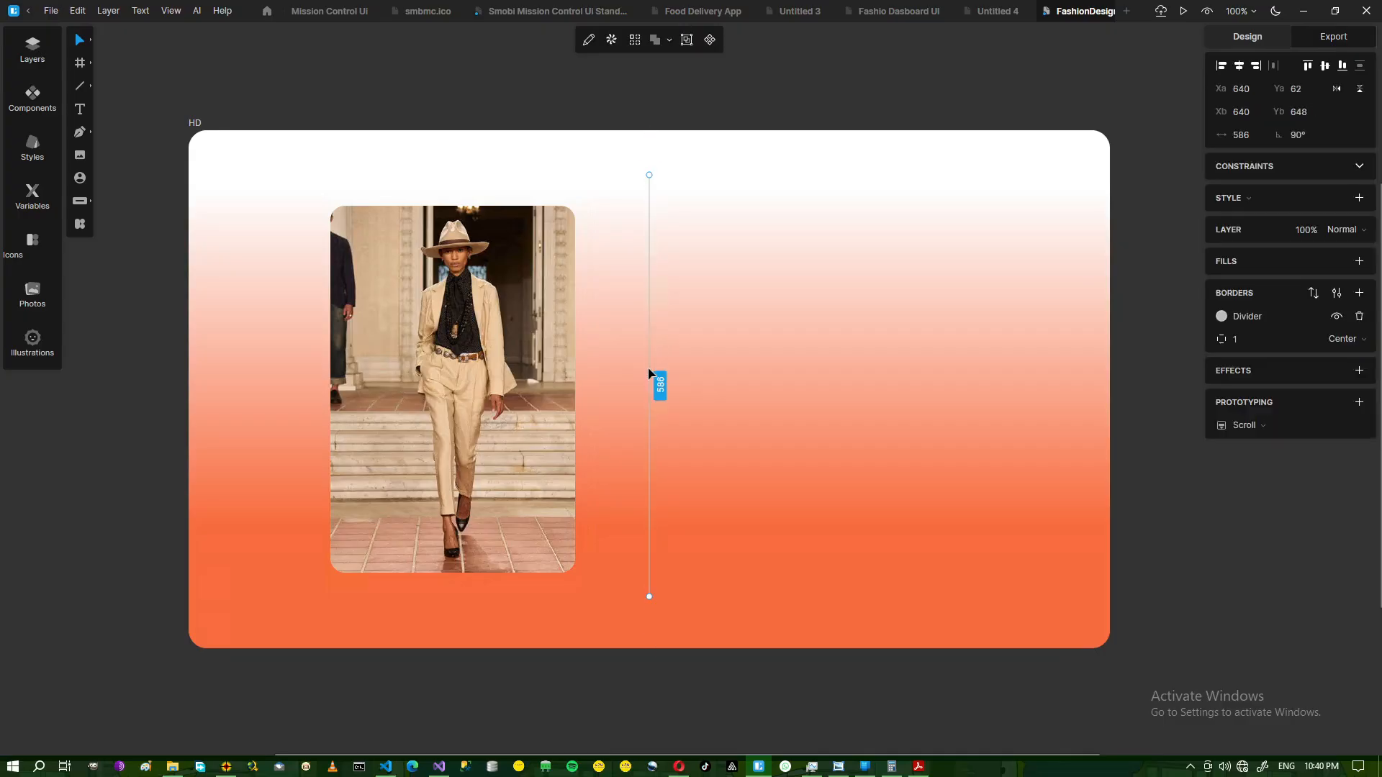
pyautogui.click(636, 676)
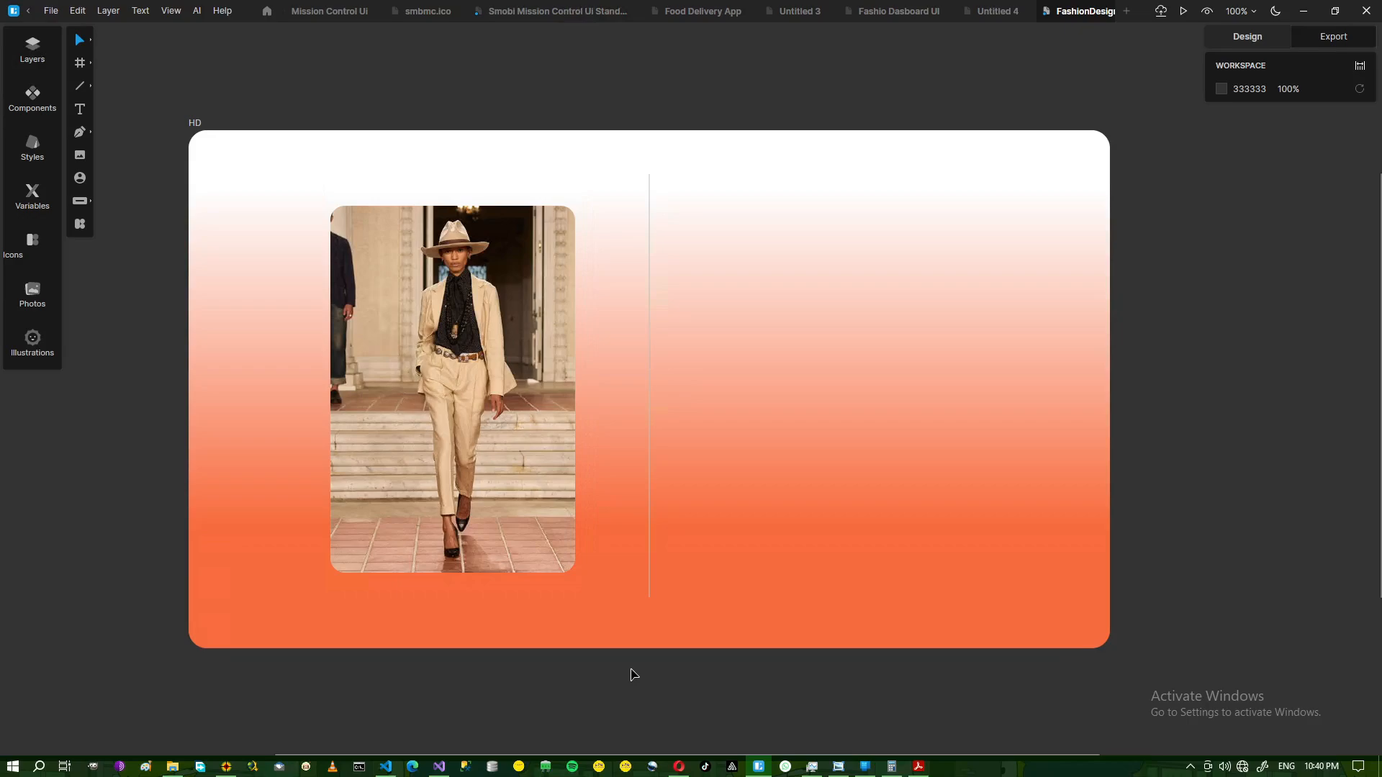
pyautogui.click(839, 768)
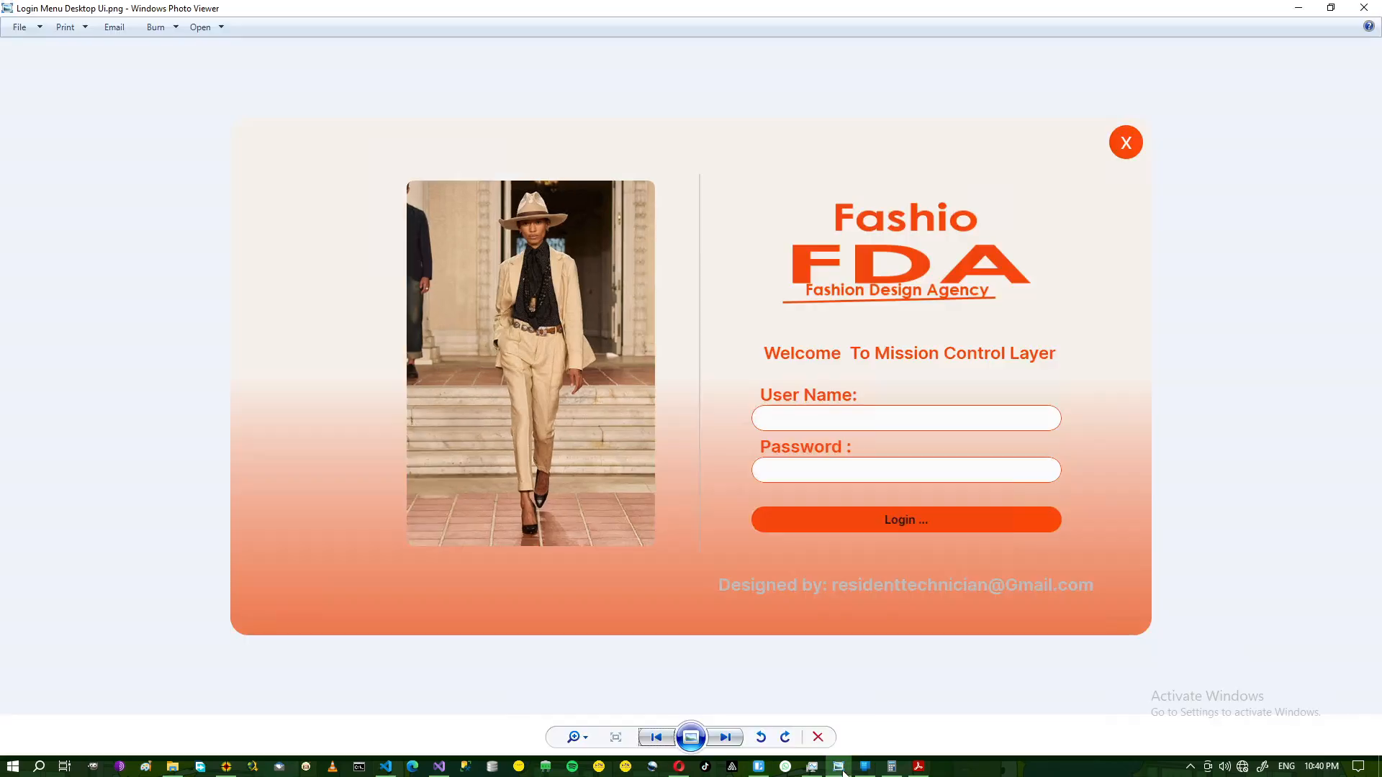
pyautogui.click(839, 768)
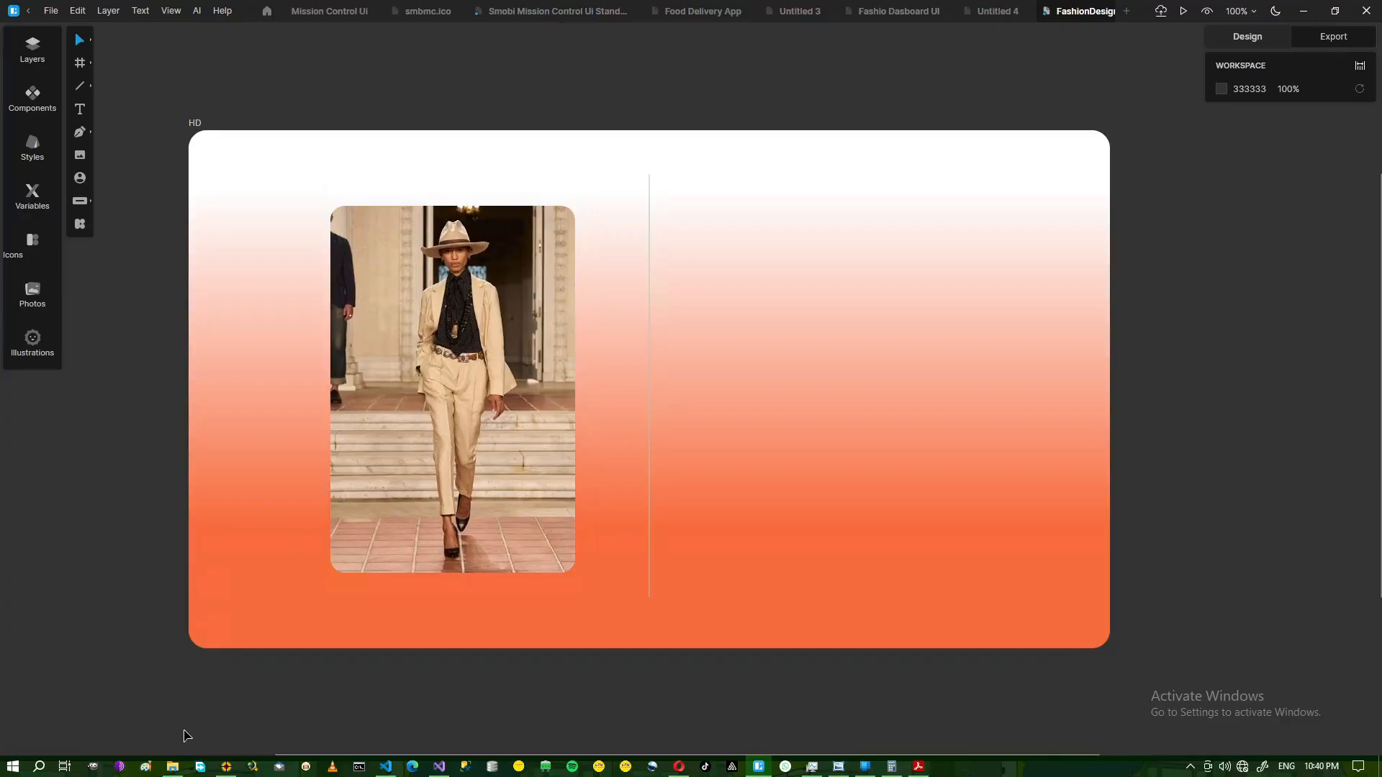
pyautogui.click(171, 767)
# Open FDA Logo Base File 3.png as an image to insert into the frame.
pyautogui.click(172, 767)
pyautogui.click(172, 766)
pyautogui.click(171, 767)
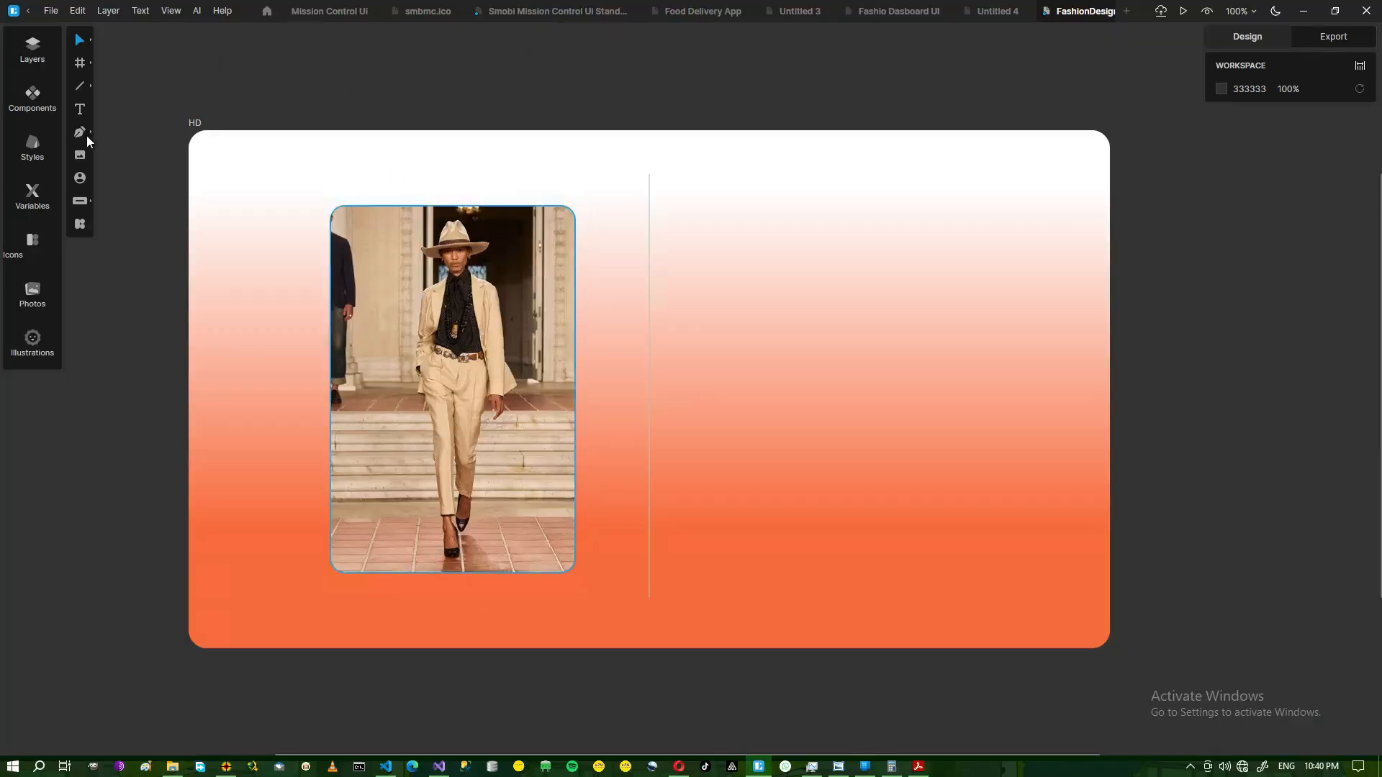
pyautogui.click(81, 156)
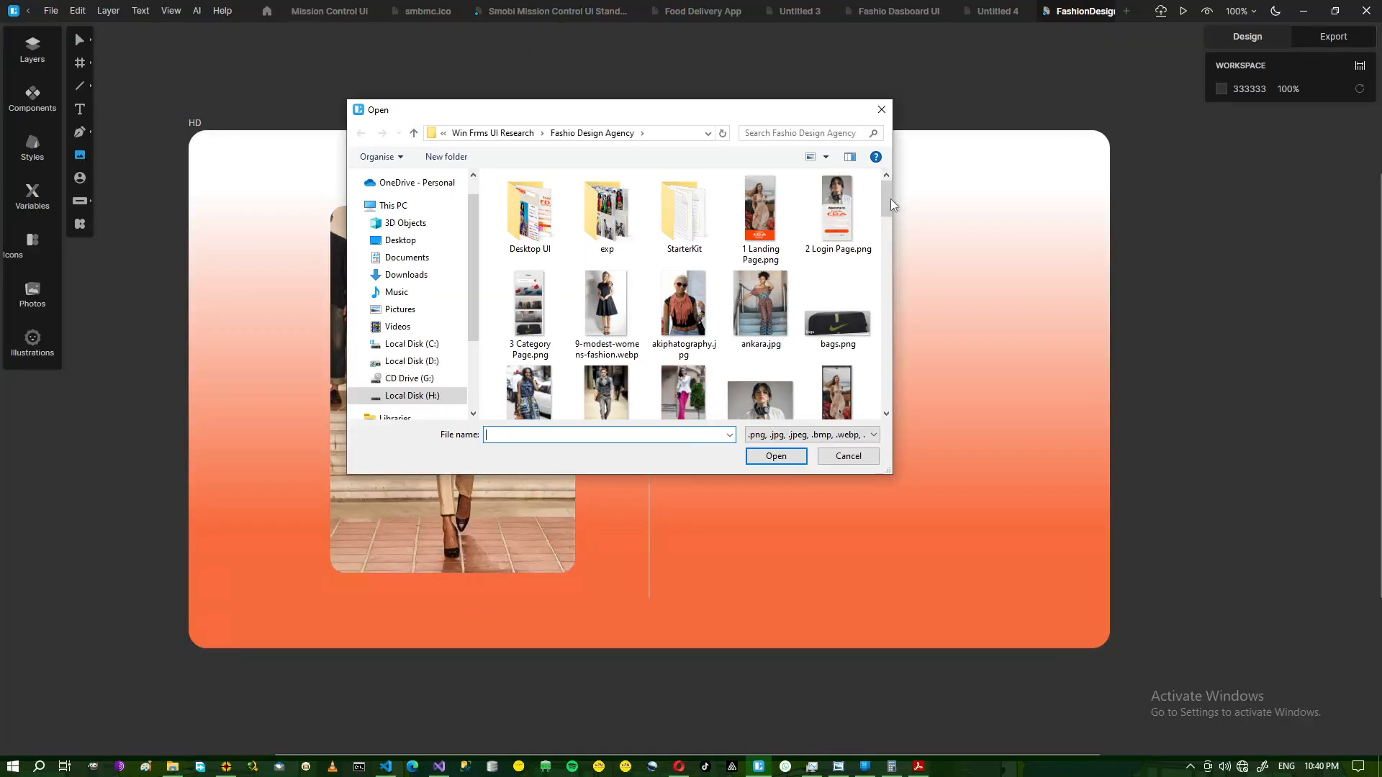
pyautogui.moveTo(883, 198); pyautogui.dragTo(892, 236)
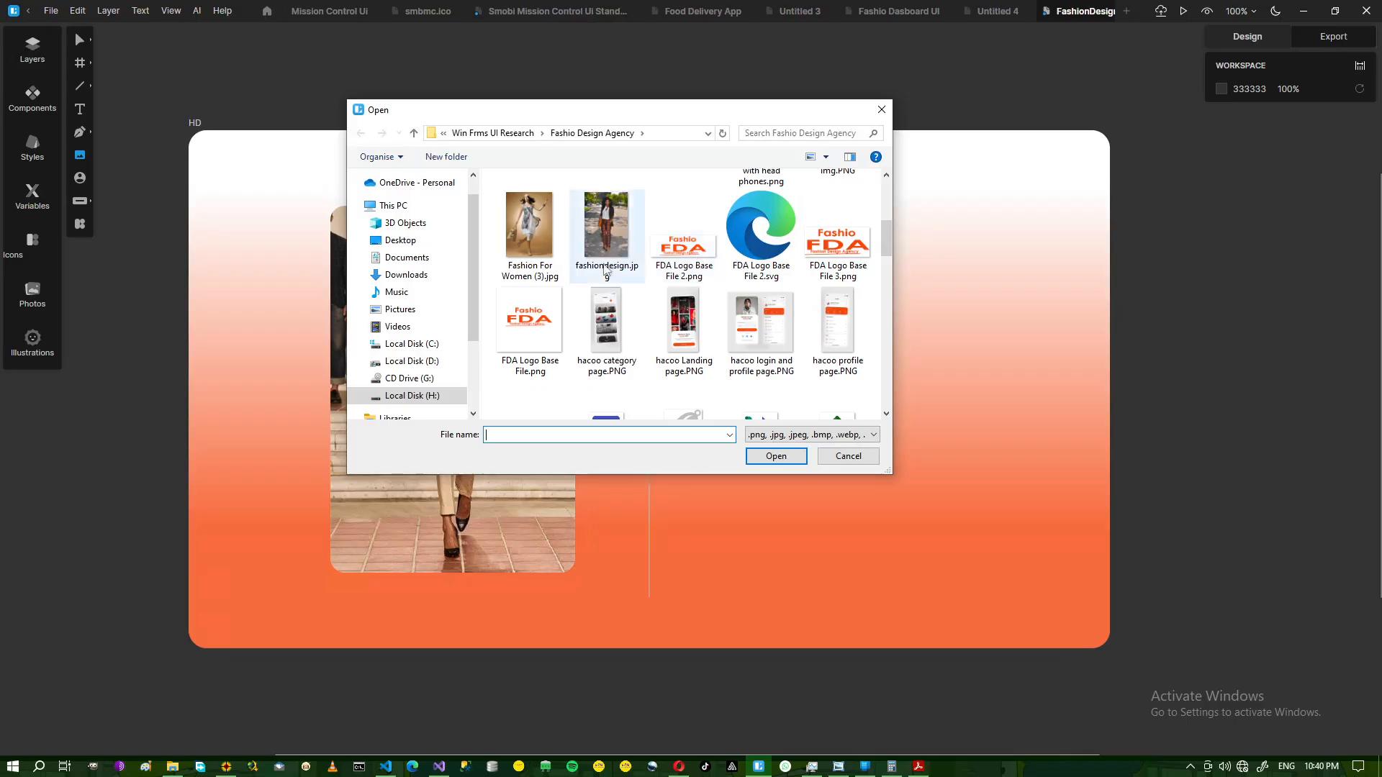
pyautogui.click(841, 248)
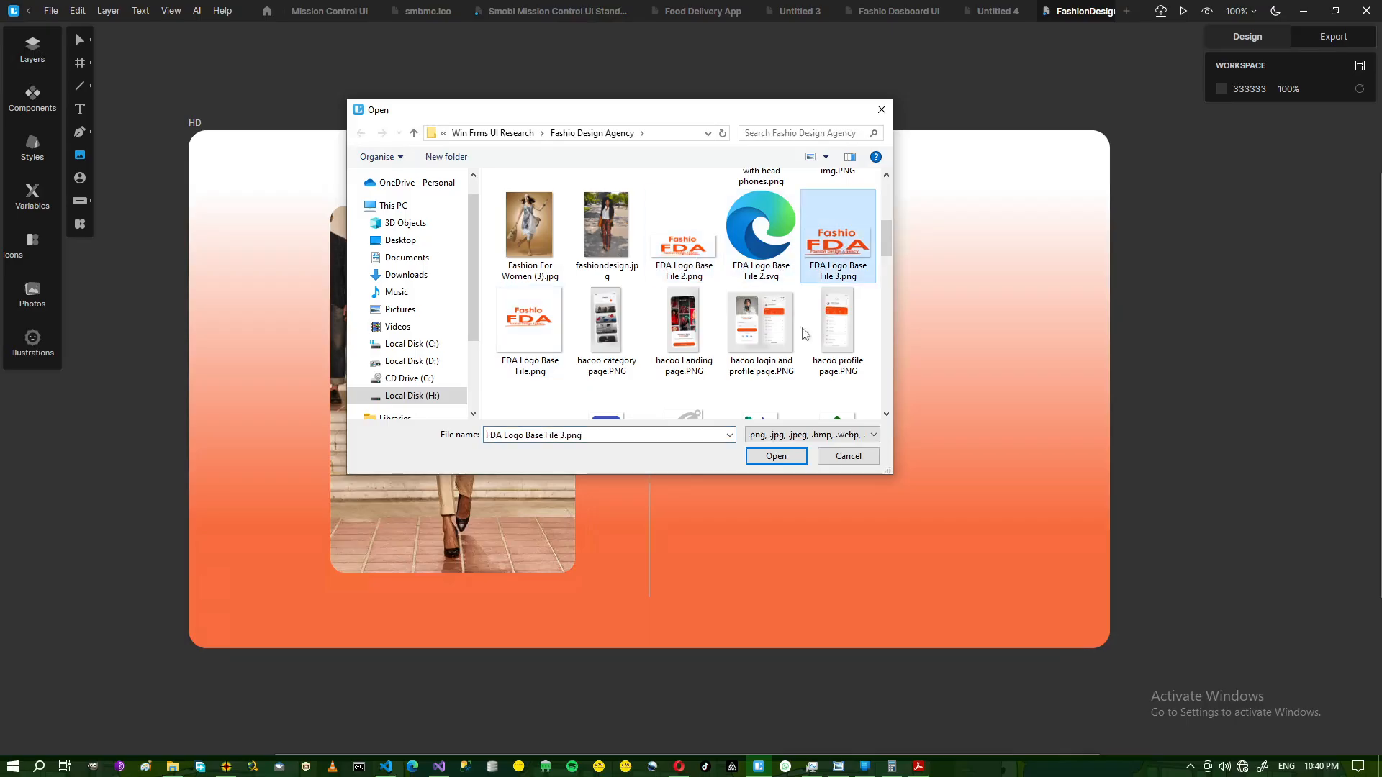
pyautogui.click(775, 457)
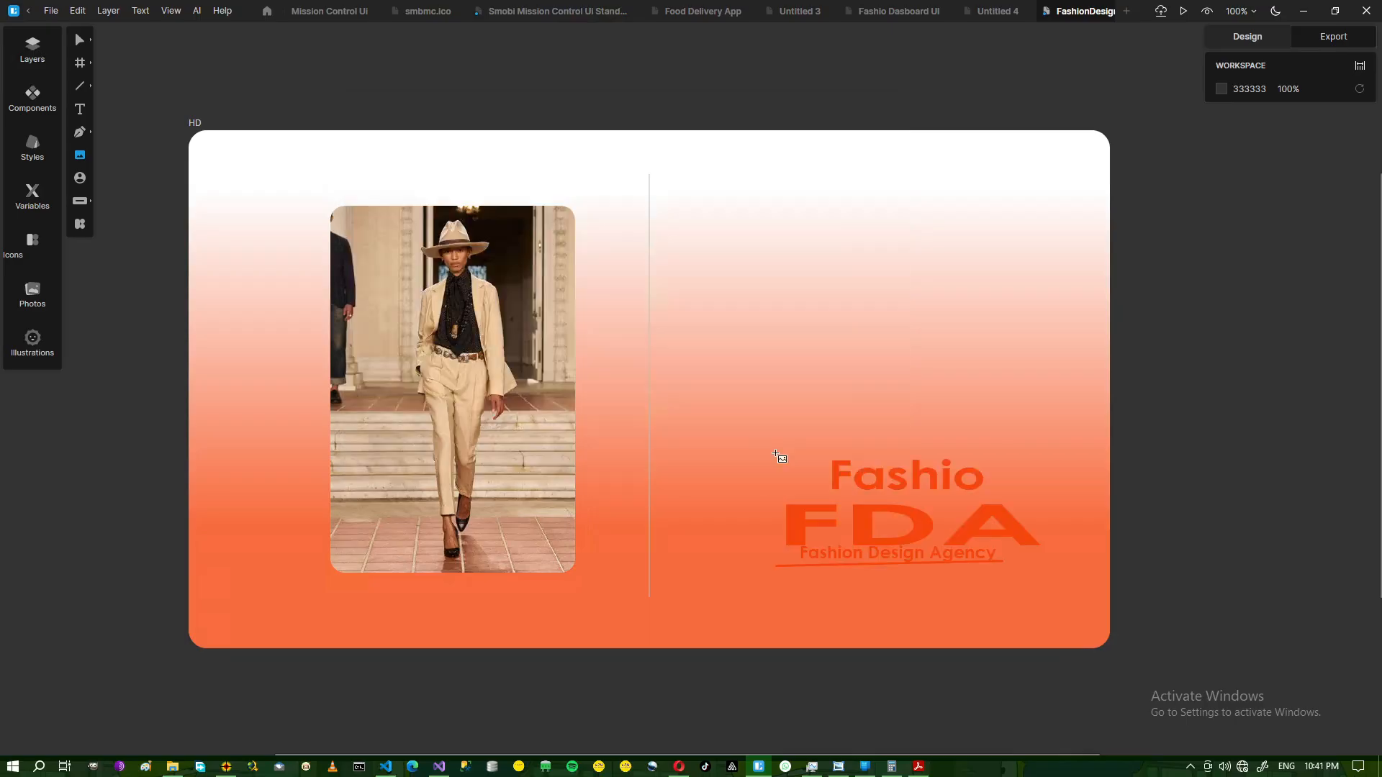
# Place the FDA logo at the top of the right half and unlock its aspect ratio.
pyautogui.click(736, 165)
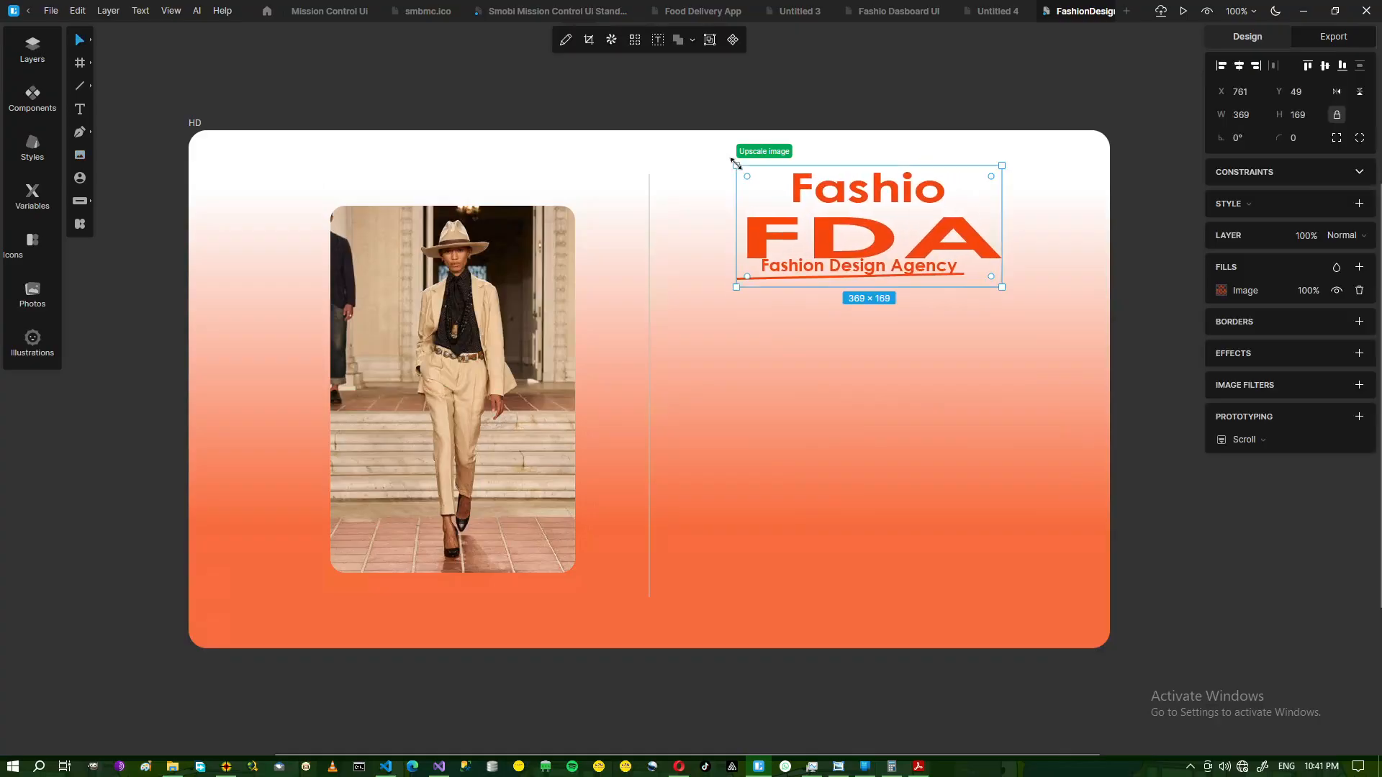
pyautogui.click(838, 773)
pyautogui.click(837, 772)
pyautogui.click(1337, 114)
pyautogui.click(827, 136)
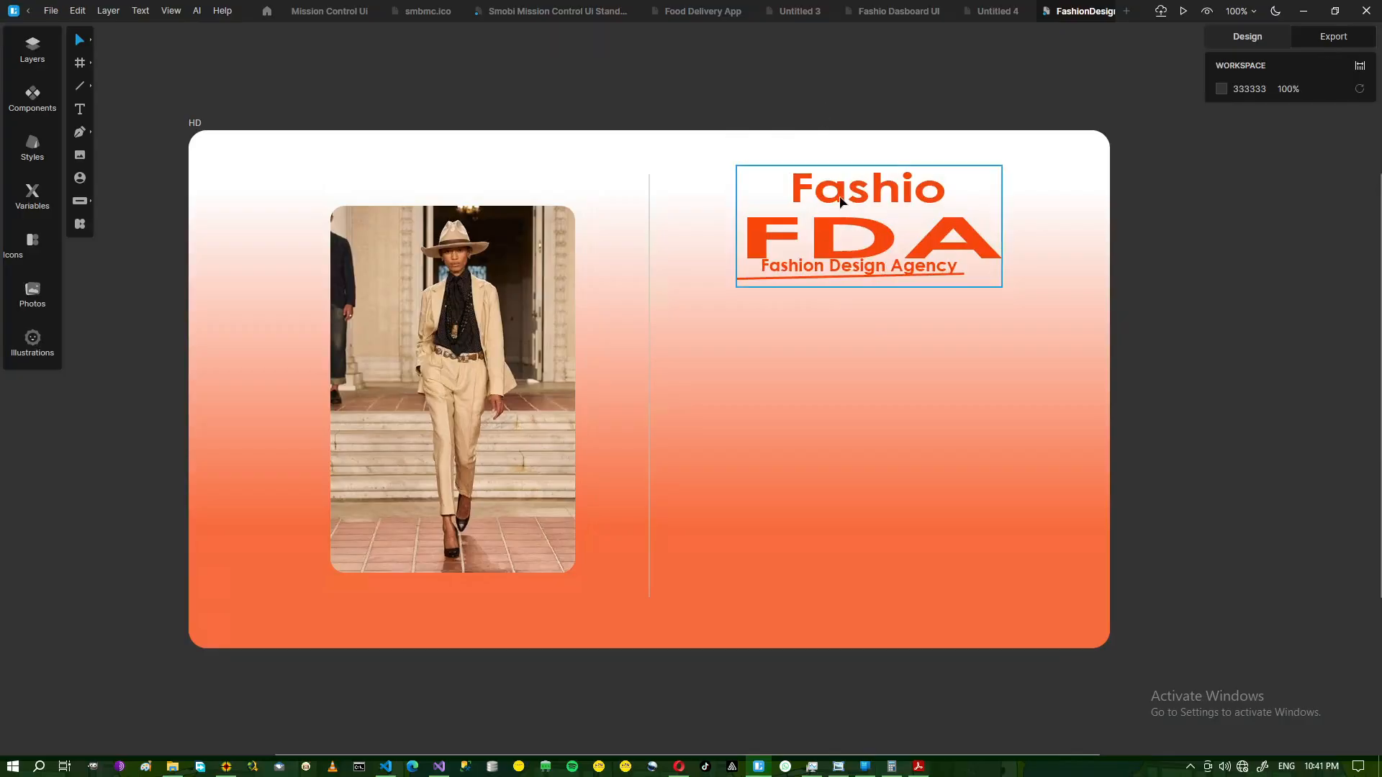
# Move the 369×169 logo down to Y 62 to match the reference design.
pyautogui.moveTo(839, 201); pyautogui.dragTo(838, 206)
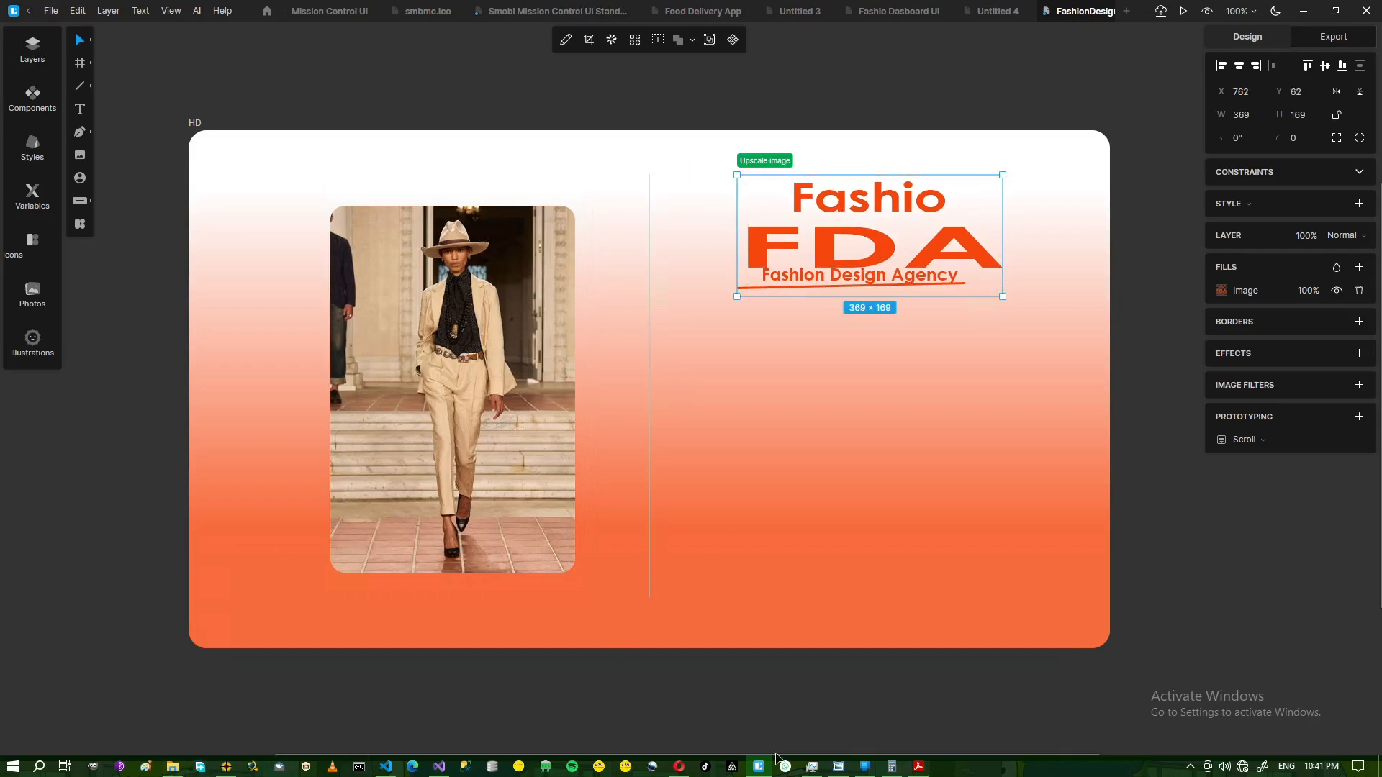
pyautogui.click(837, 768)
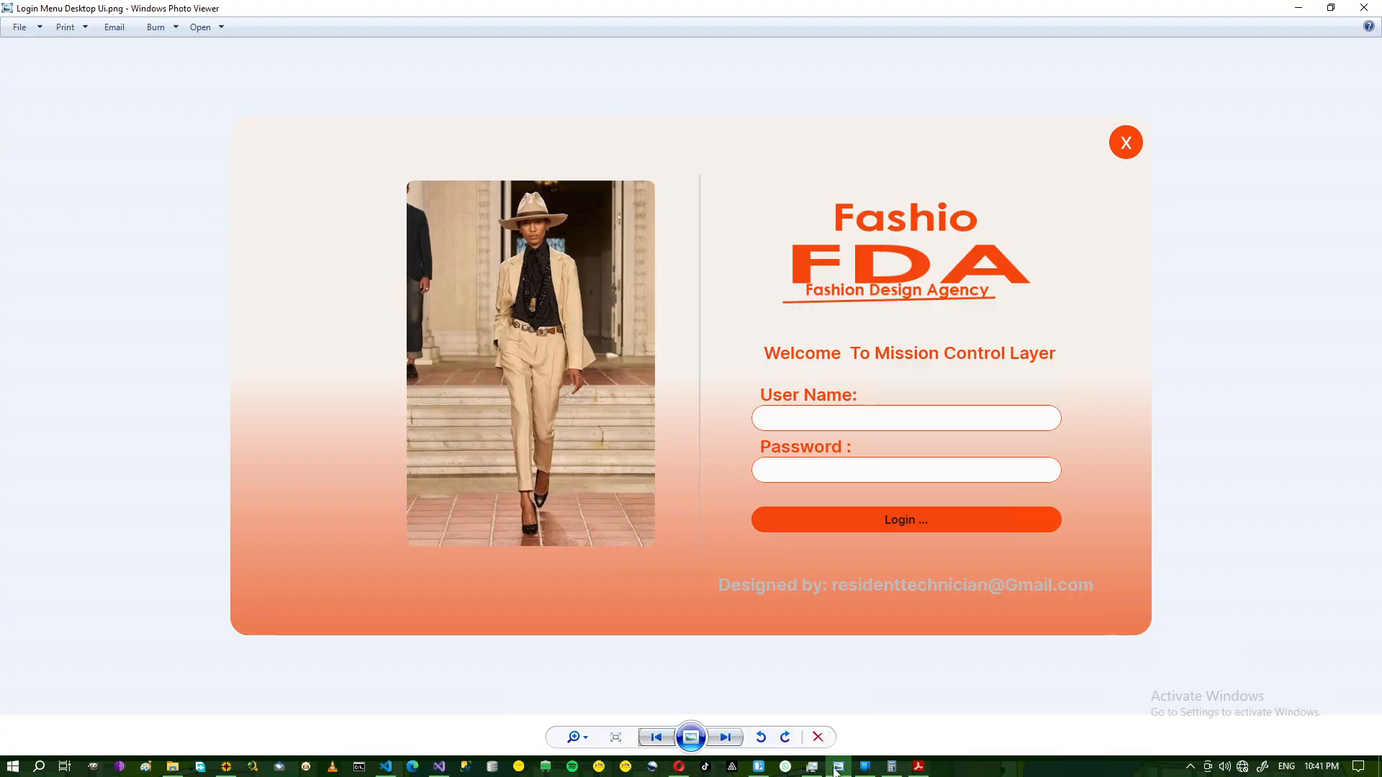
pyautogui.click(835, 769)
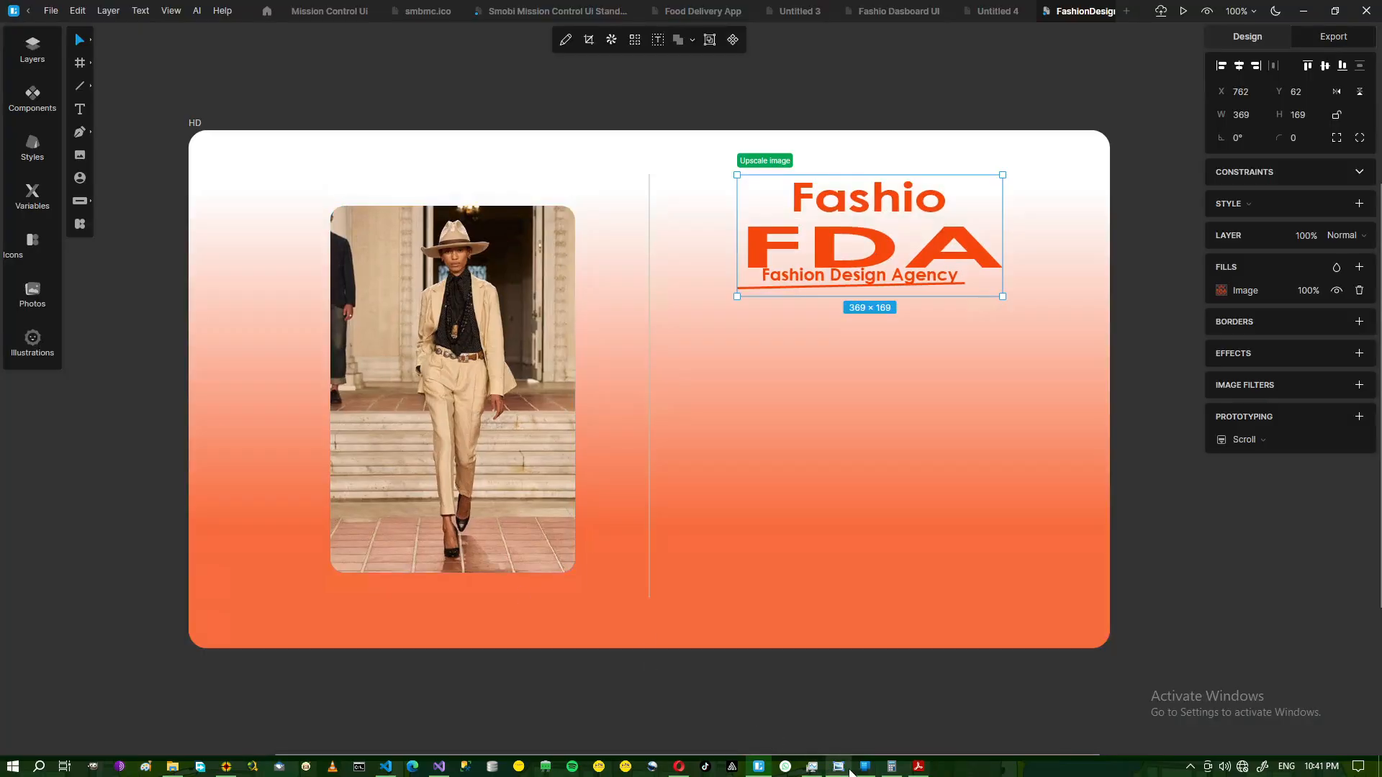
pyautogui.click(838, 767)
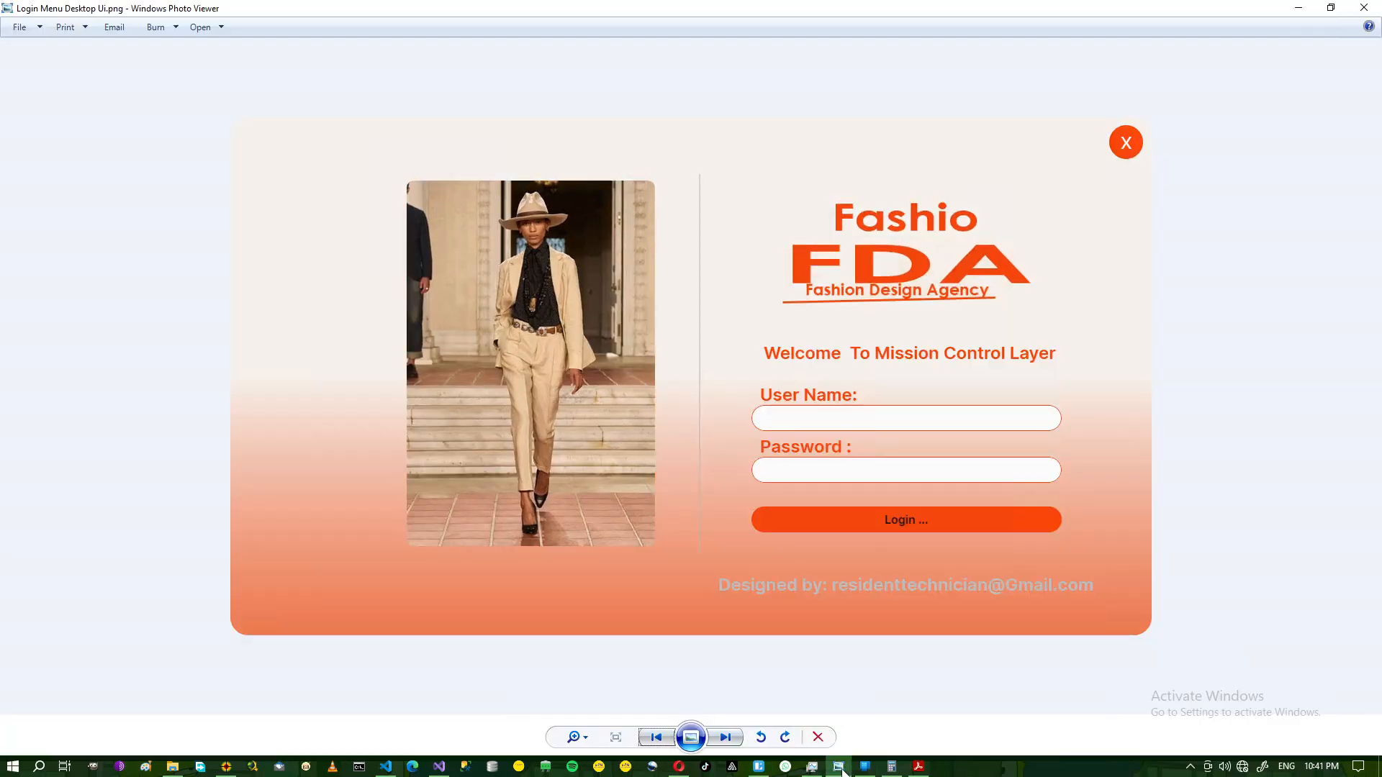
pyautogui.click(840, 769)
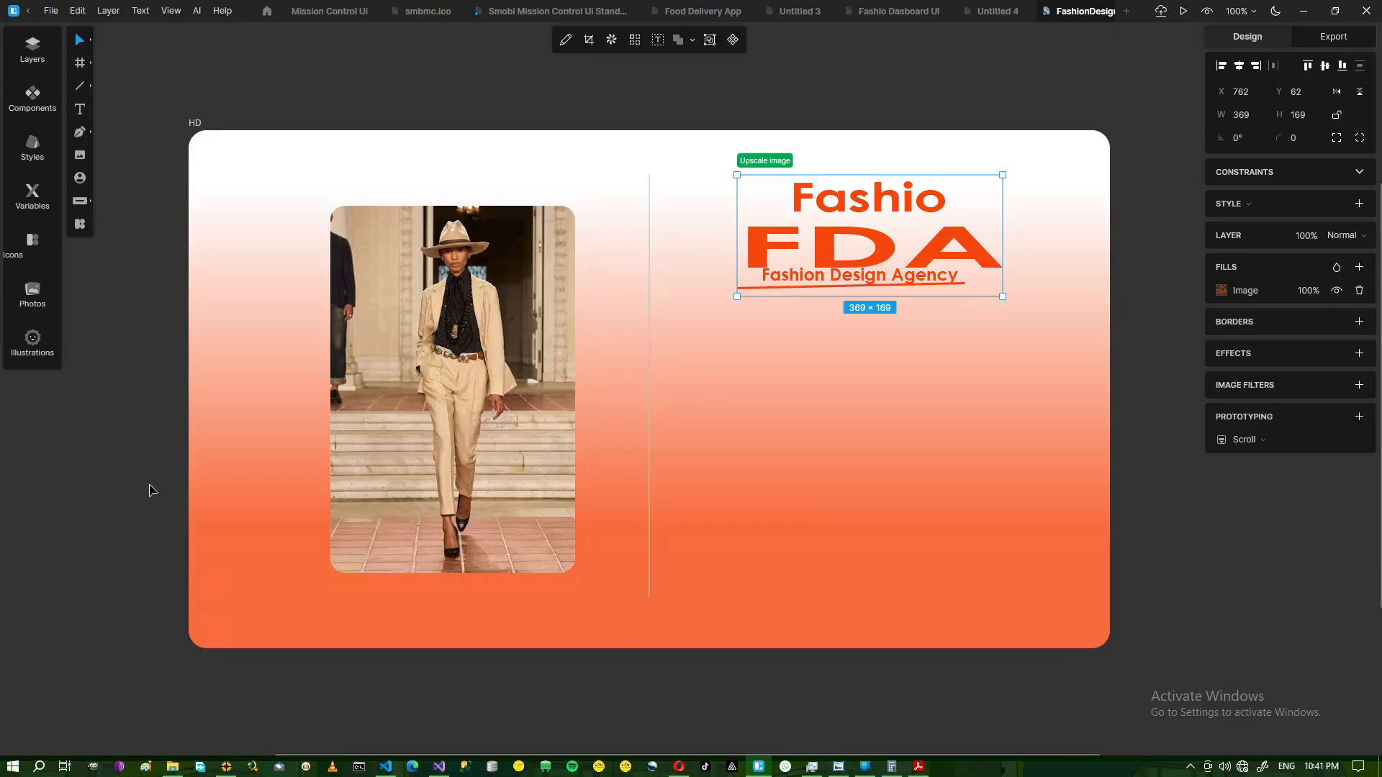
pyautogui.click(81, 113)
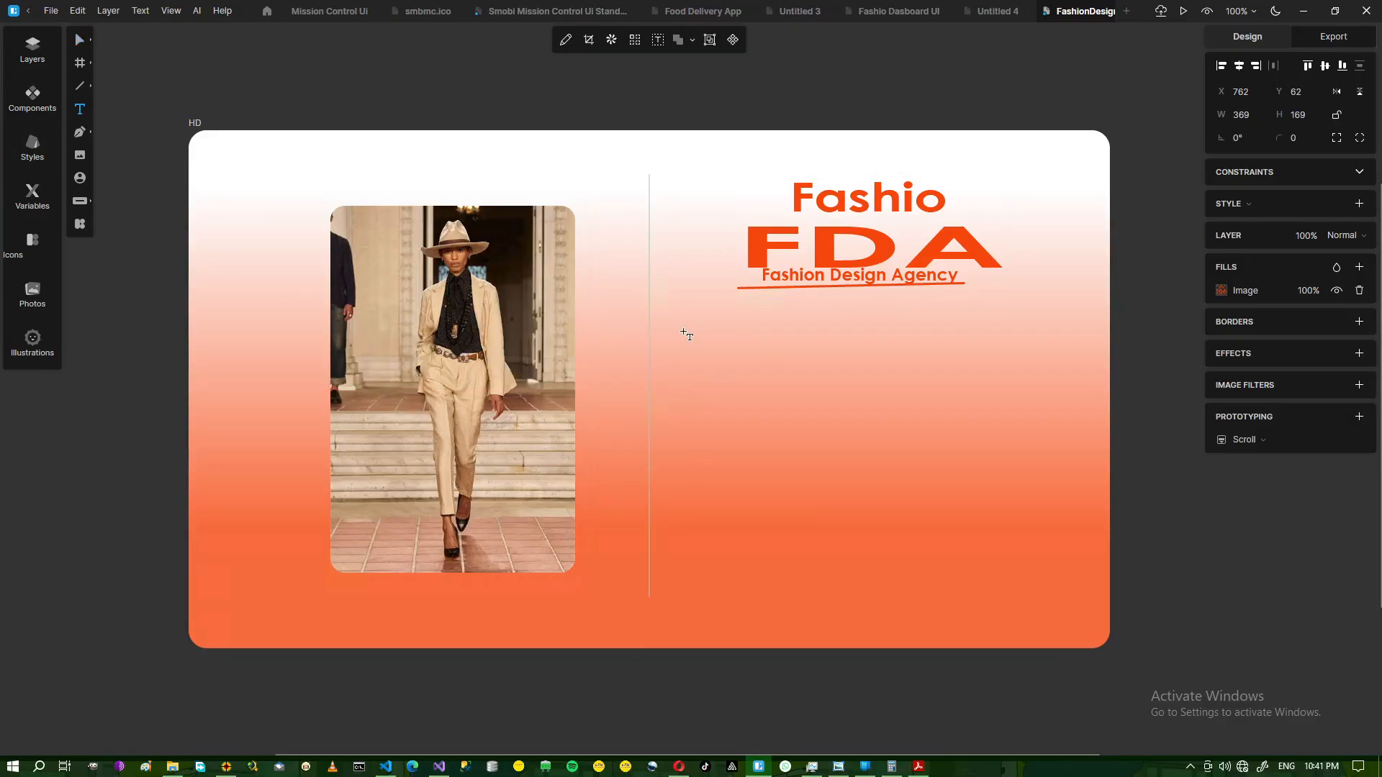
# Add a text box below the FDA logo reading 'Welcome To Missoin Control Layer'.
pyautogui.moveTo(686, 333); pyautogui.dragTo(1049, 343)
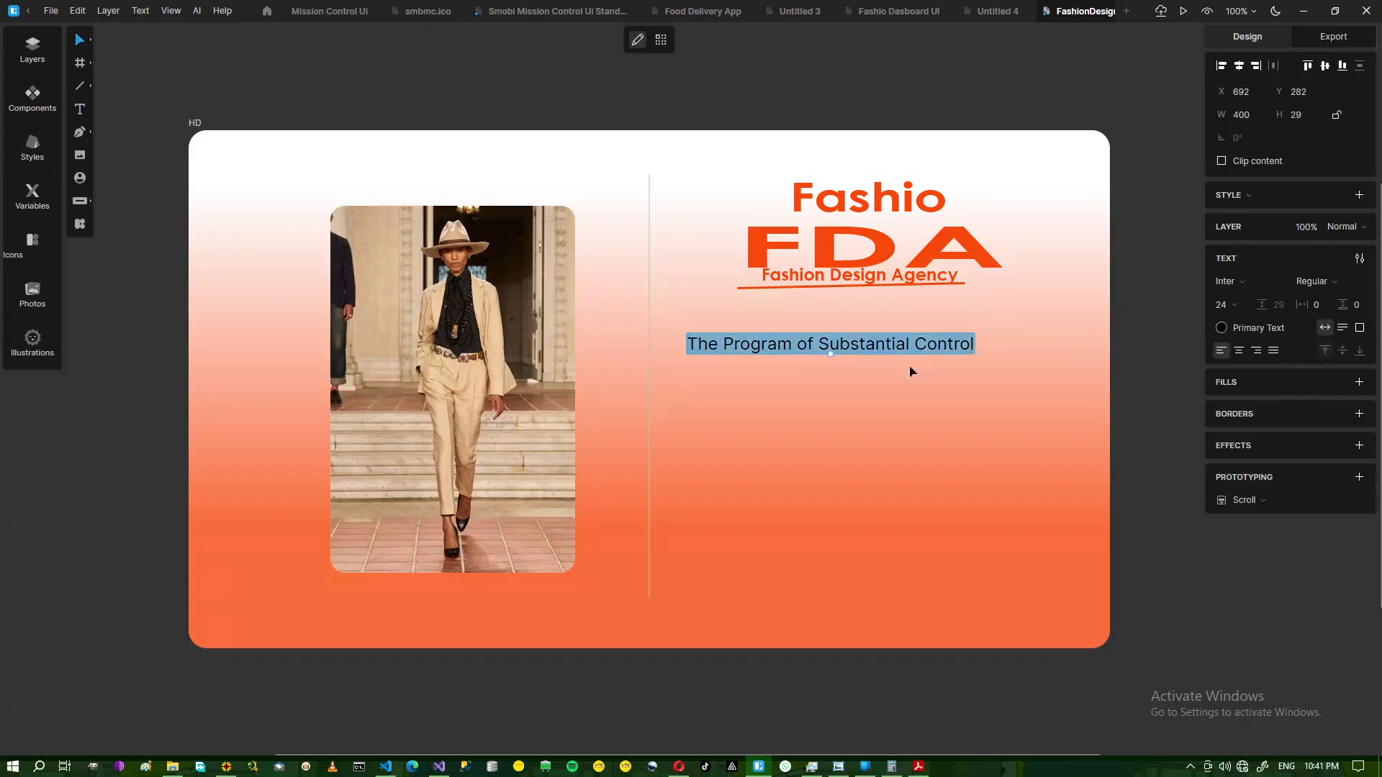
pyautogui.click(840, 771)
pyautogui.click(841, 770)
pyautogui.write('We')
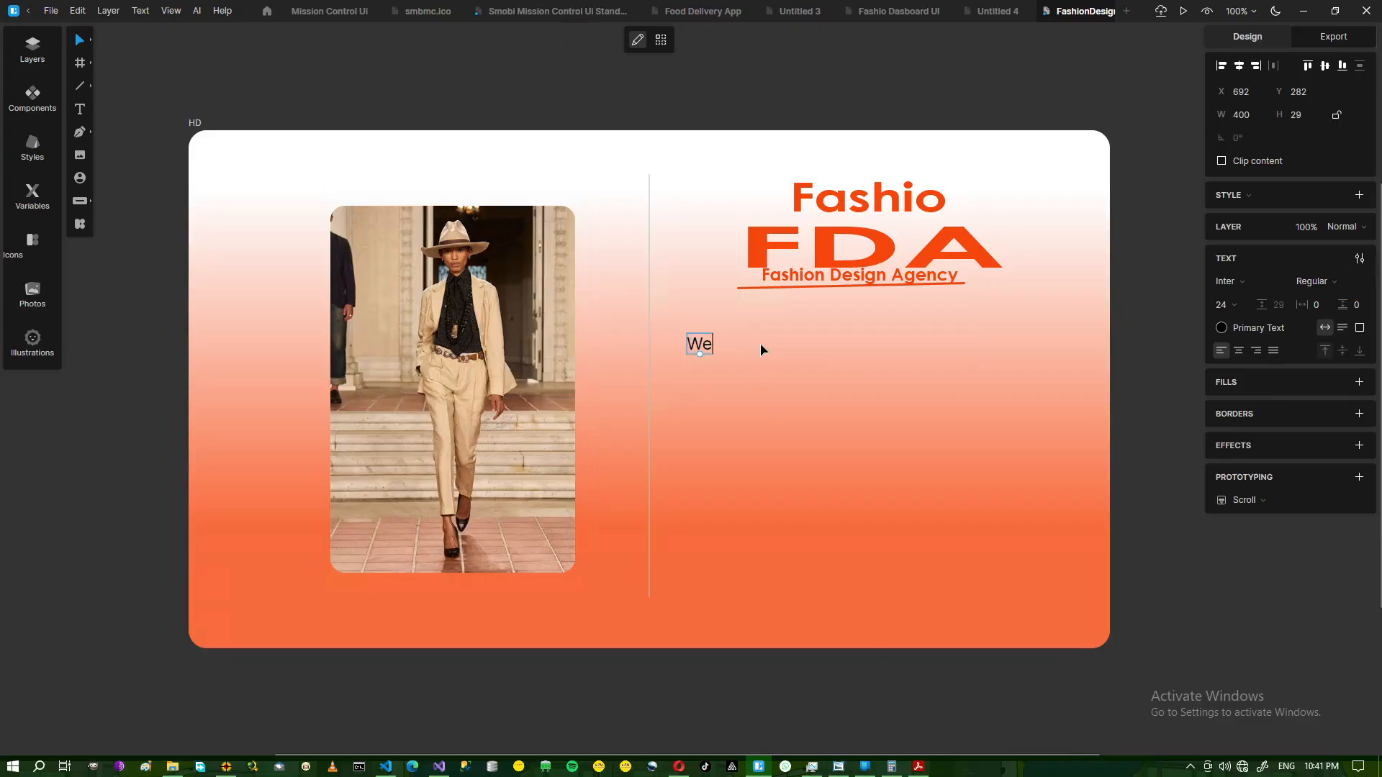
pyautogui.write('lcome To Mis')
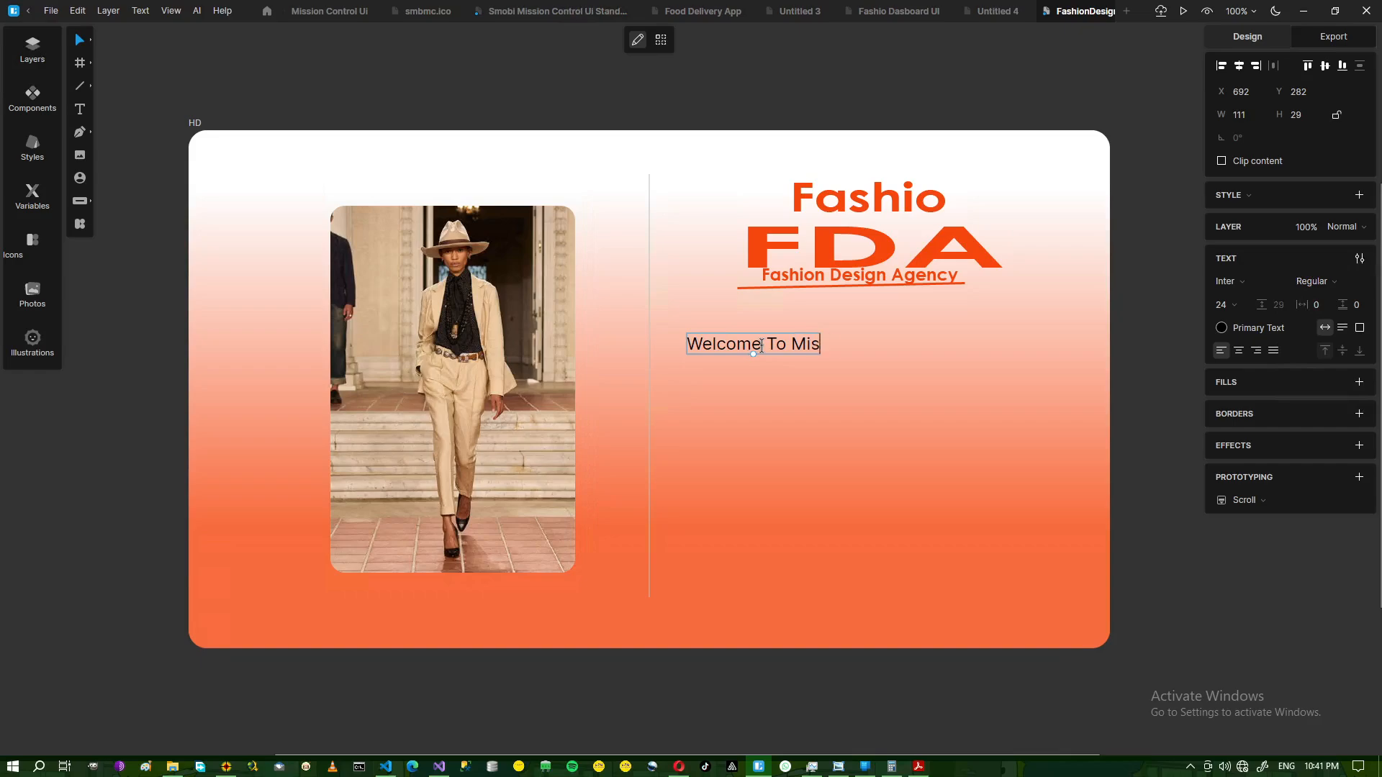
pyautogui.write('soin Contr')
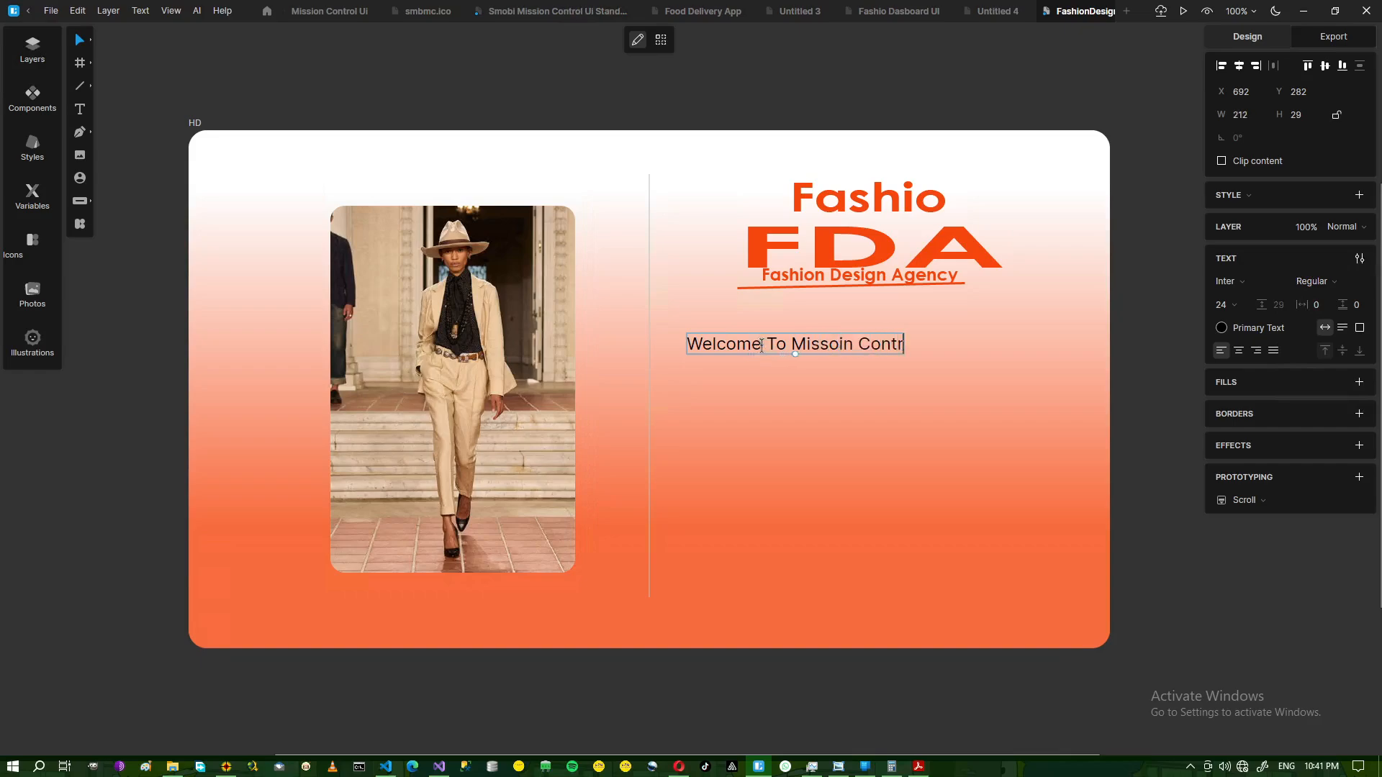
pyautogui.write('ol Layer')
pyautogui.scroll(2, 762, 346)
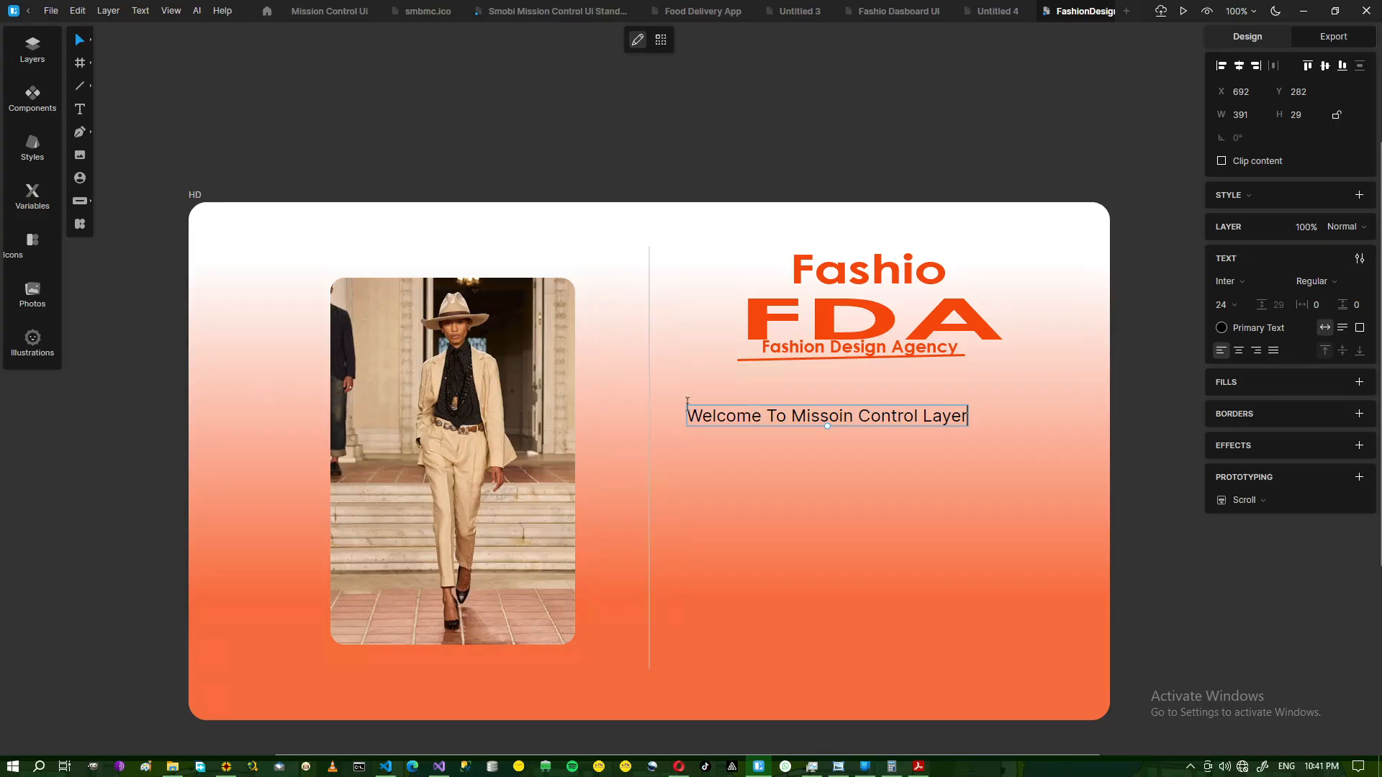
pyautogui.press('Escape')
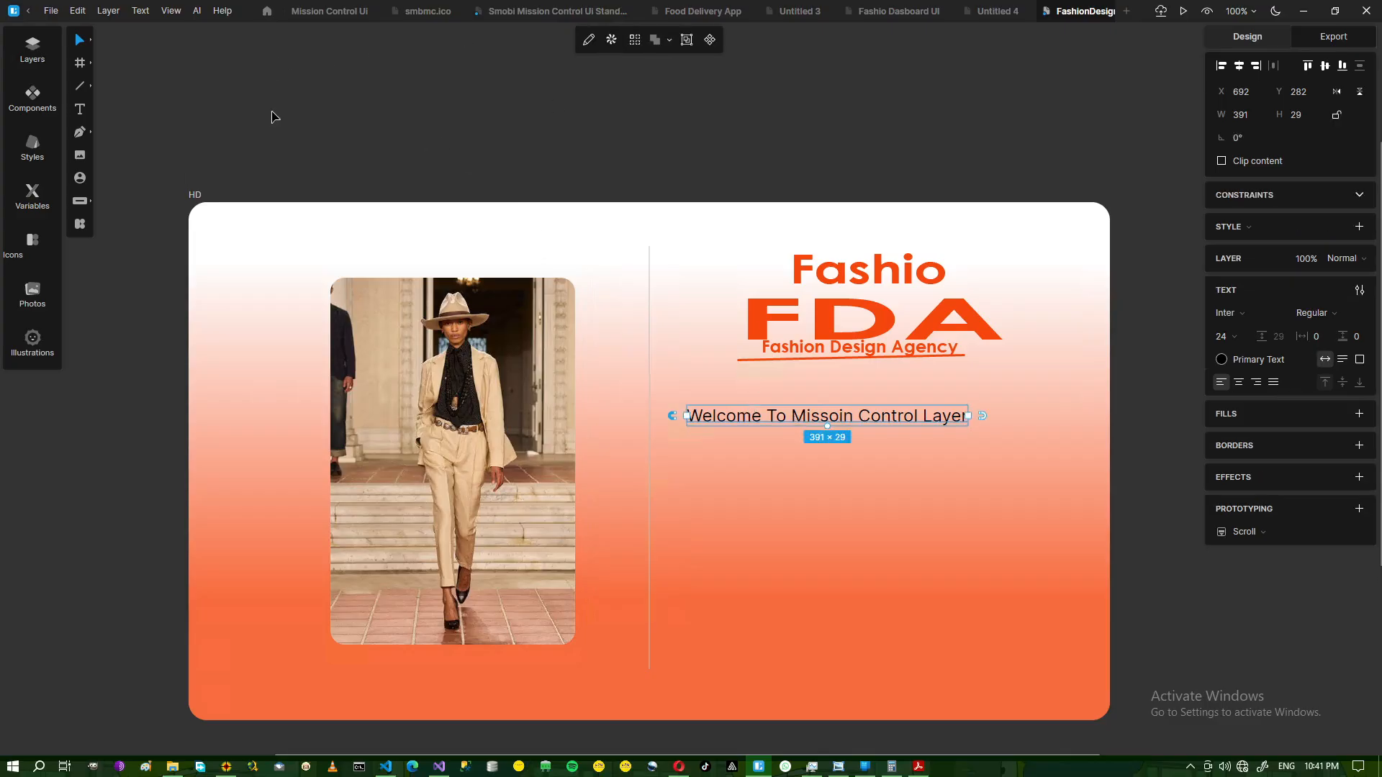
# Center the welcome heading under the logo at X 740, Y 273 and make it Semi Bold.
pyautogui.click(200, 114)
pyautogui.moveTo(800, 422); pyautogui.dragTo(846, 417)
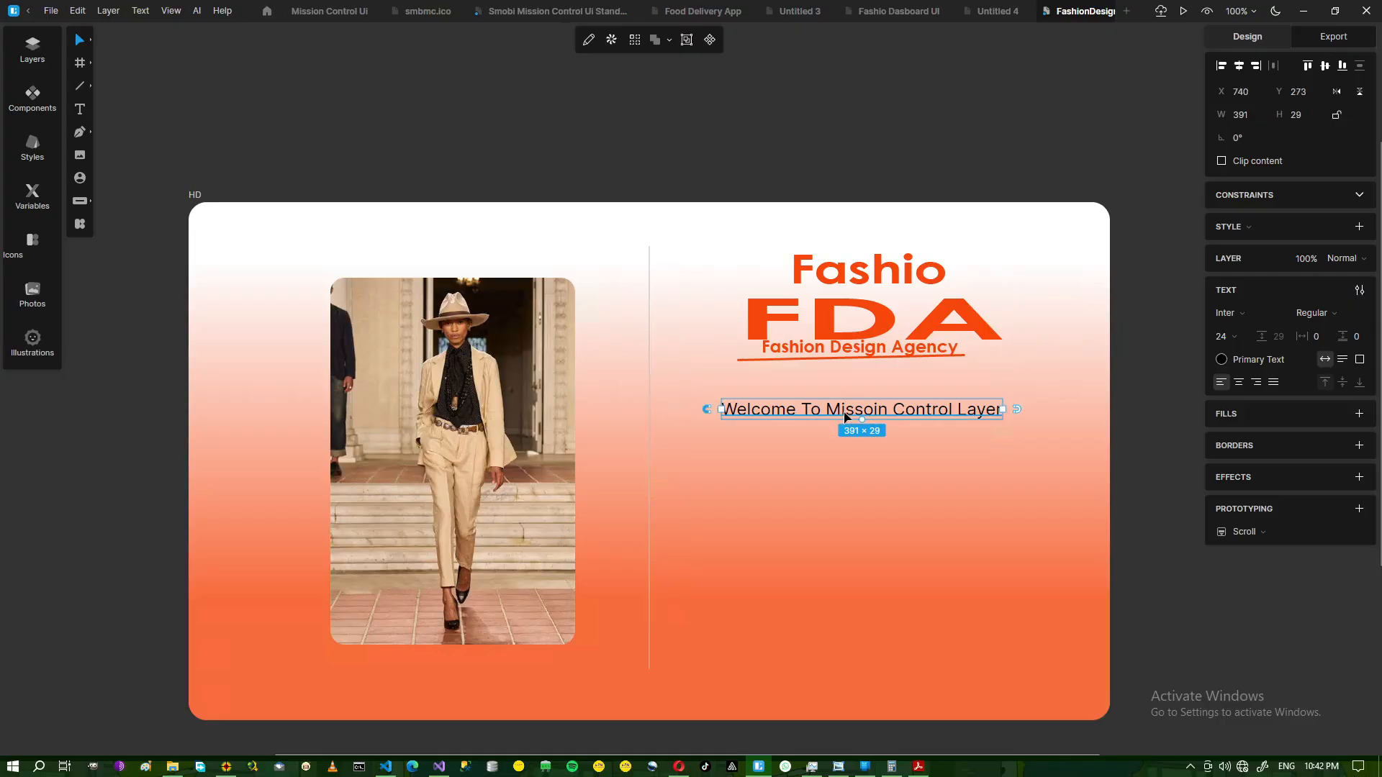
pyautogui.click(838, 767)
pyautogui.click(838, 768)
pyautogui.click(1364, 317)
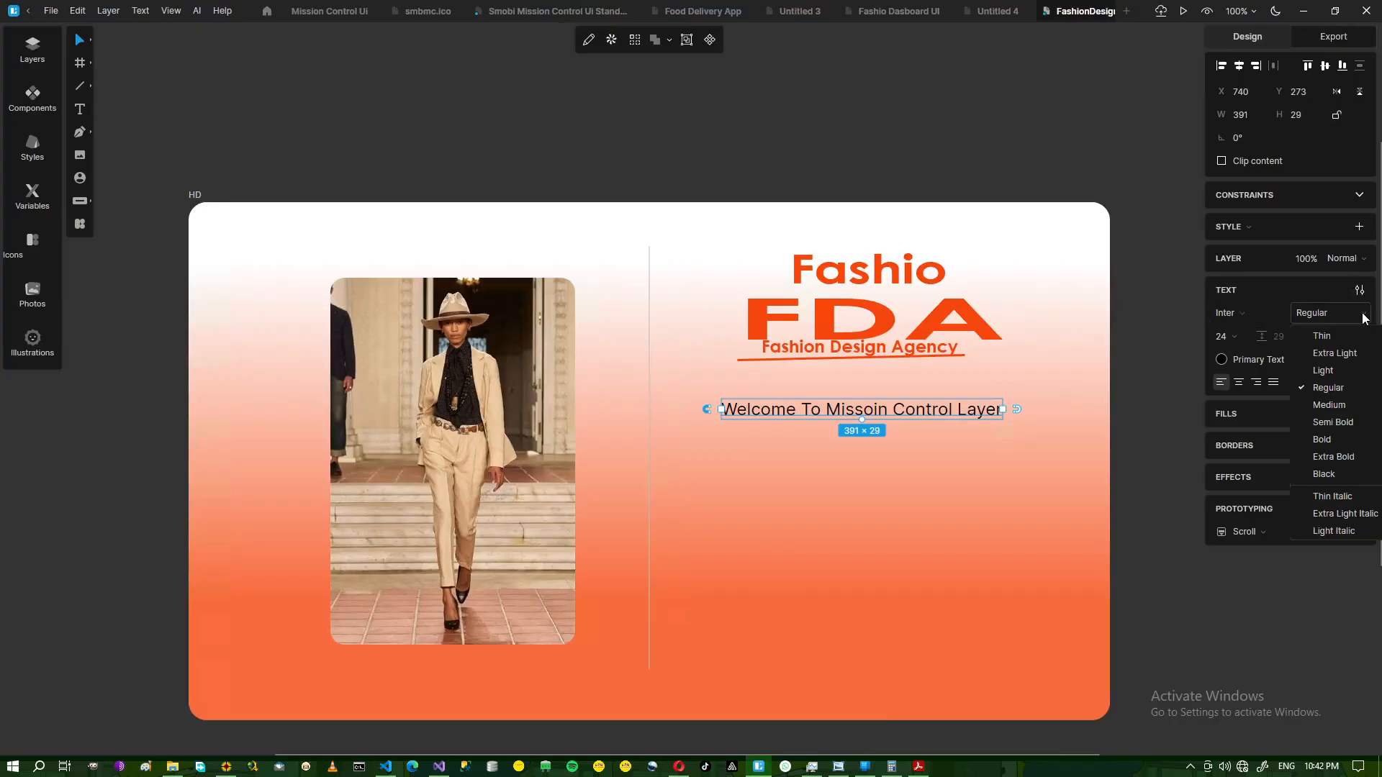
pyautogui.click(1329, 426)
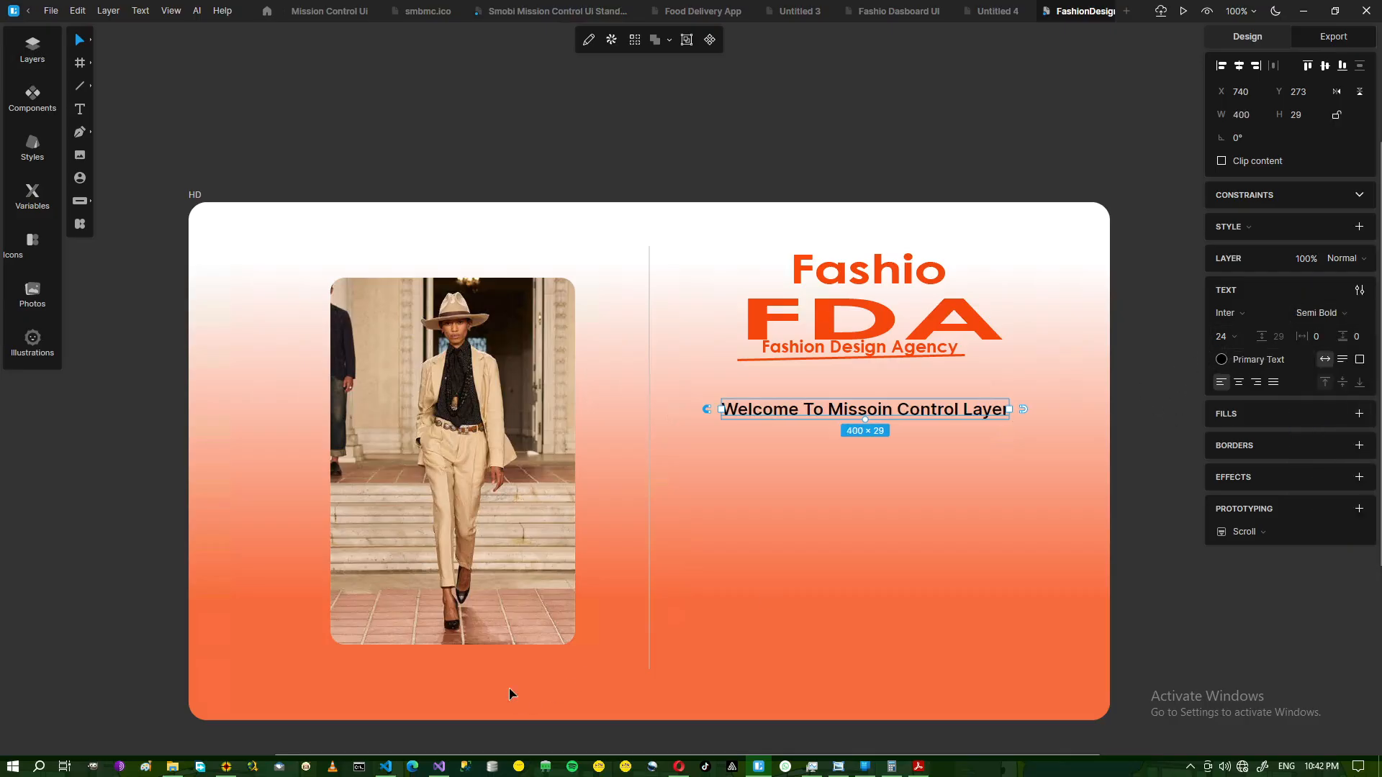
# Copy orange F6470E from Just Color Picker and apply it as the heading's text colour.
pyautogui.click(226, 767)
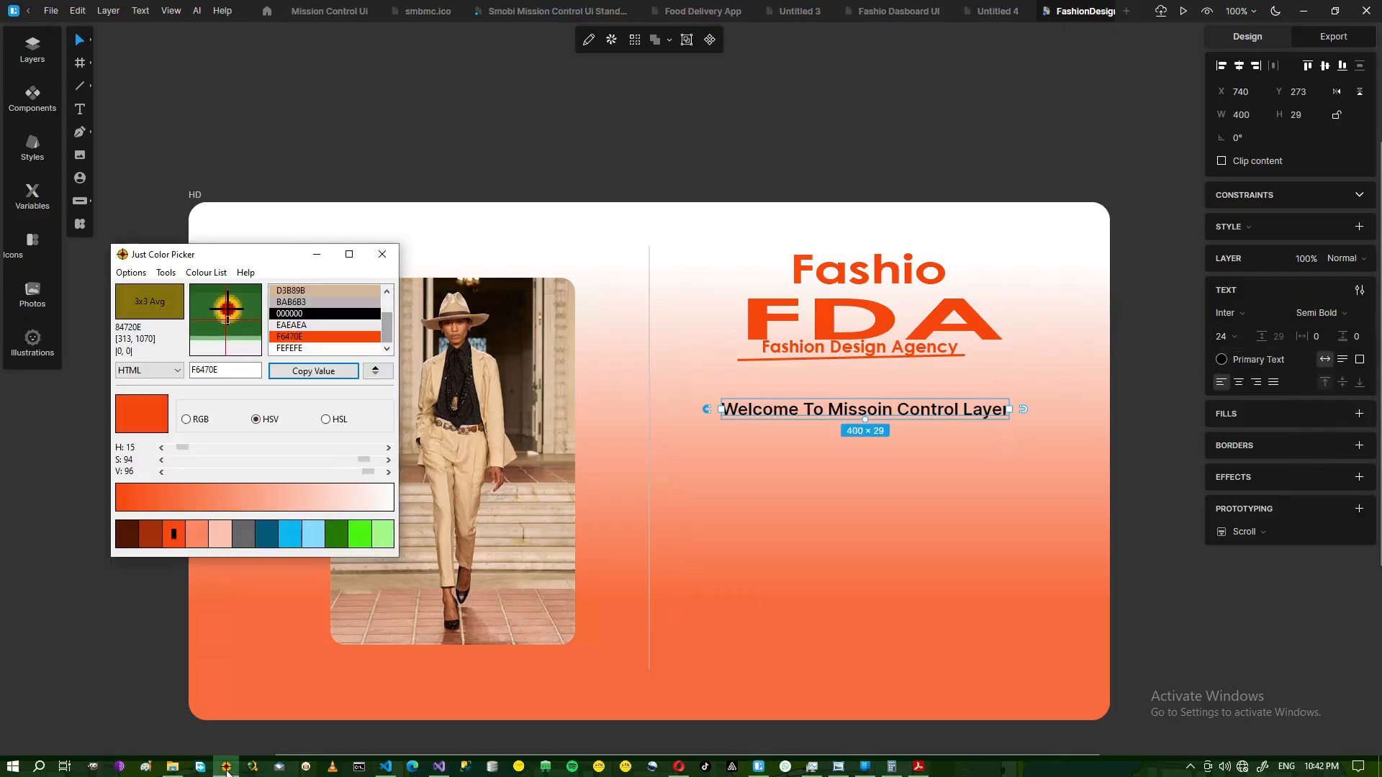
pyautogui.click(294, 336)
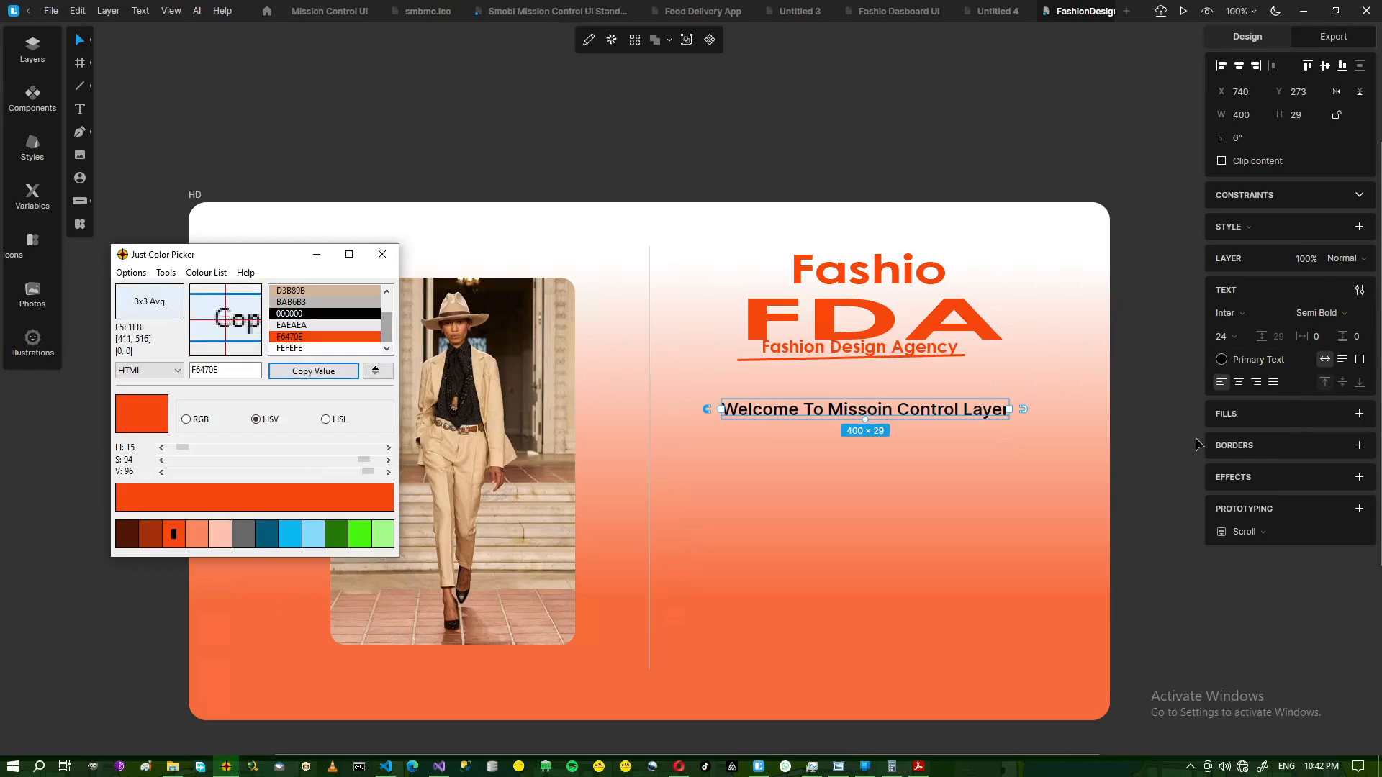
pyautogui.click(297, 372)
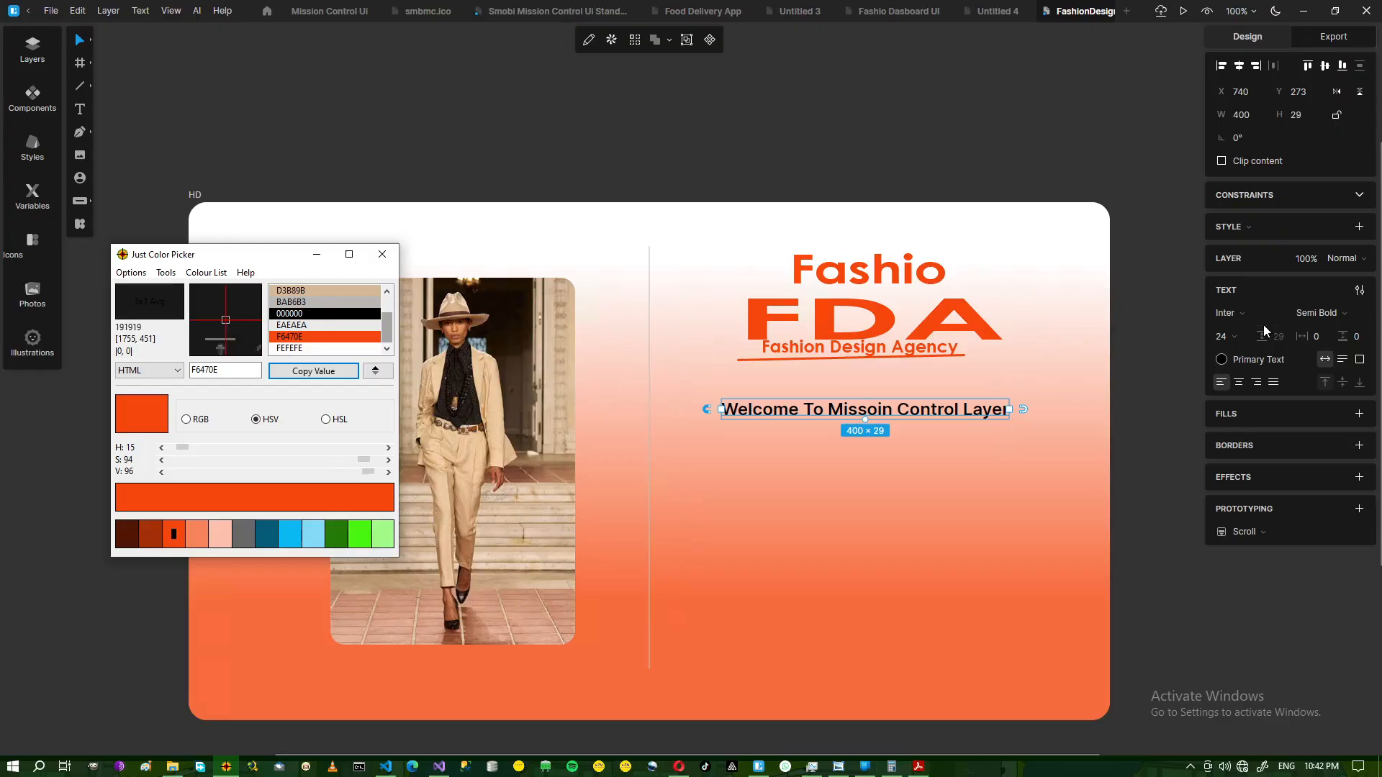
pyautogui.click(1256, 359)
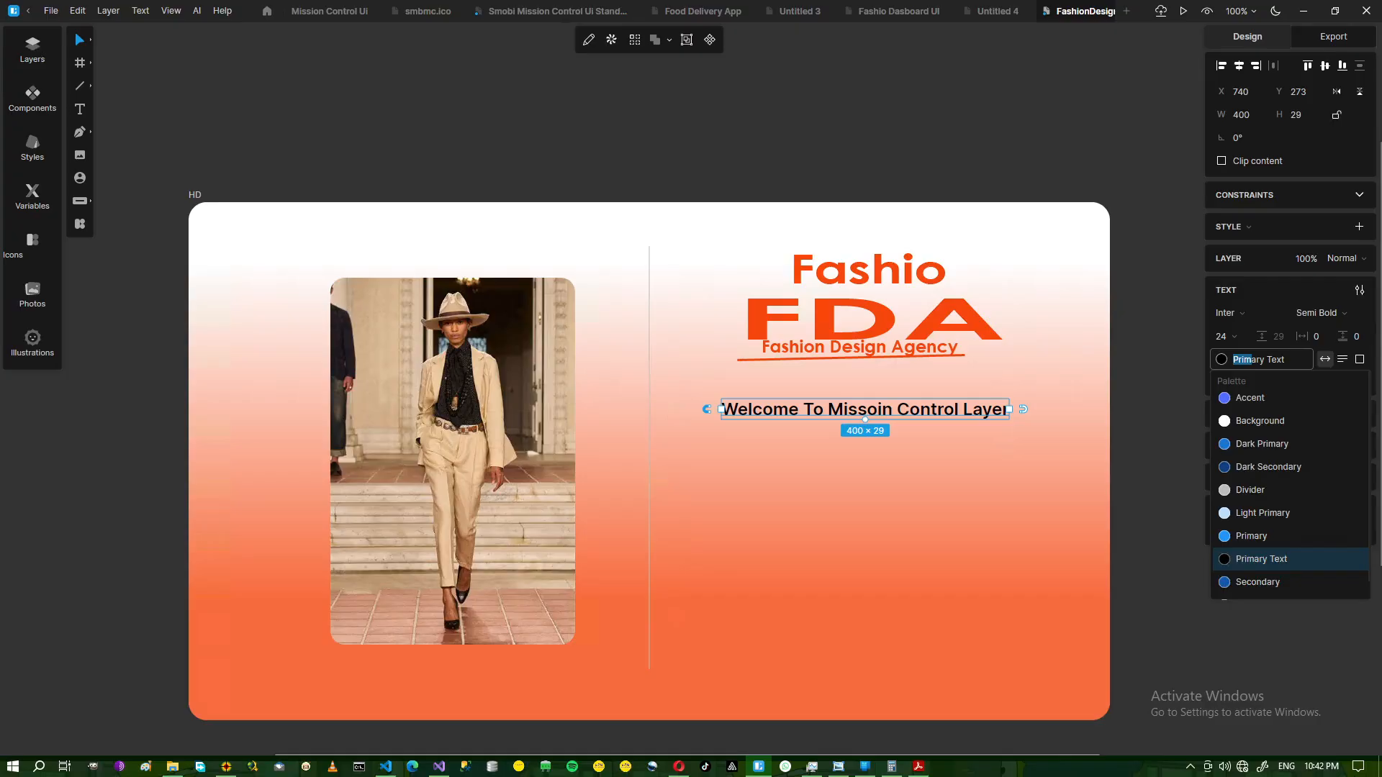
pyautogui.doubleClick(1252, 359)
pyautogui.hotkey('ctrl', 'a')
pyautogui.write('F6470E')
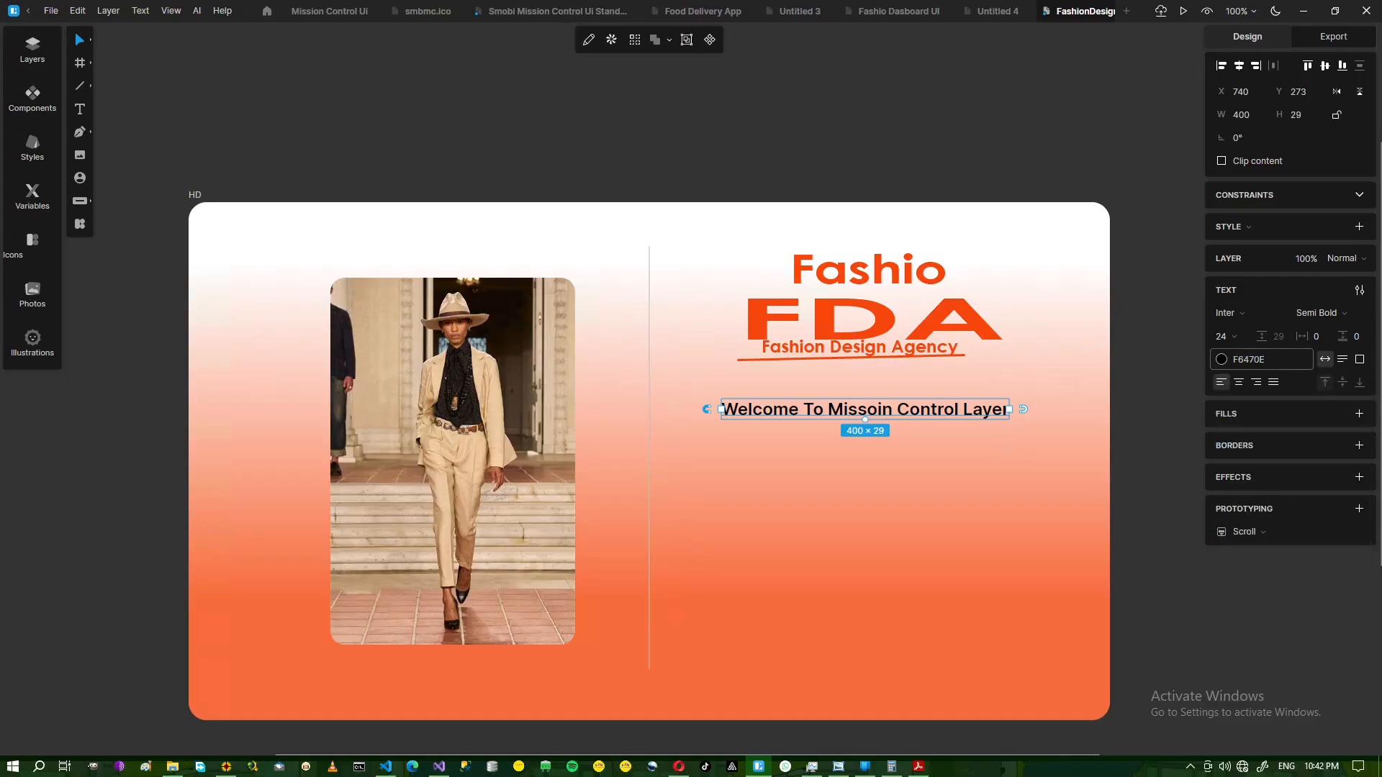
pyautogui.press('Return')
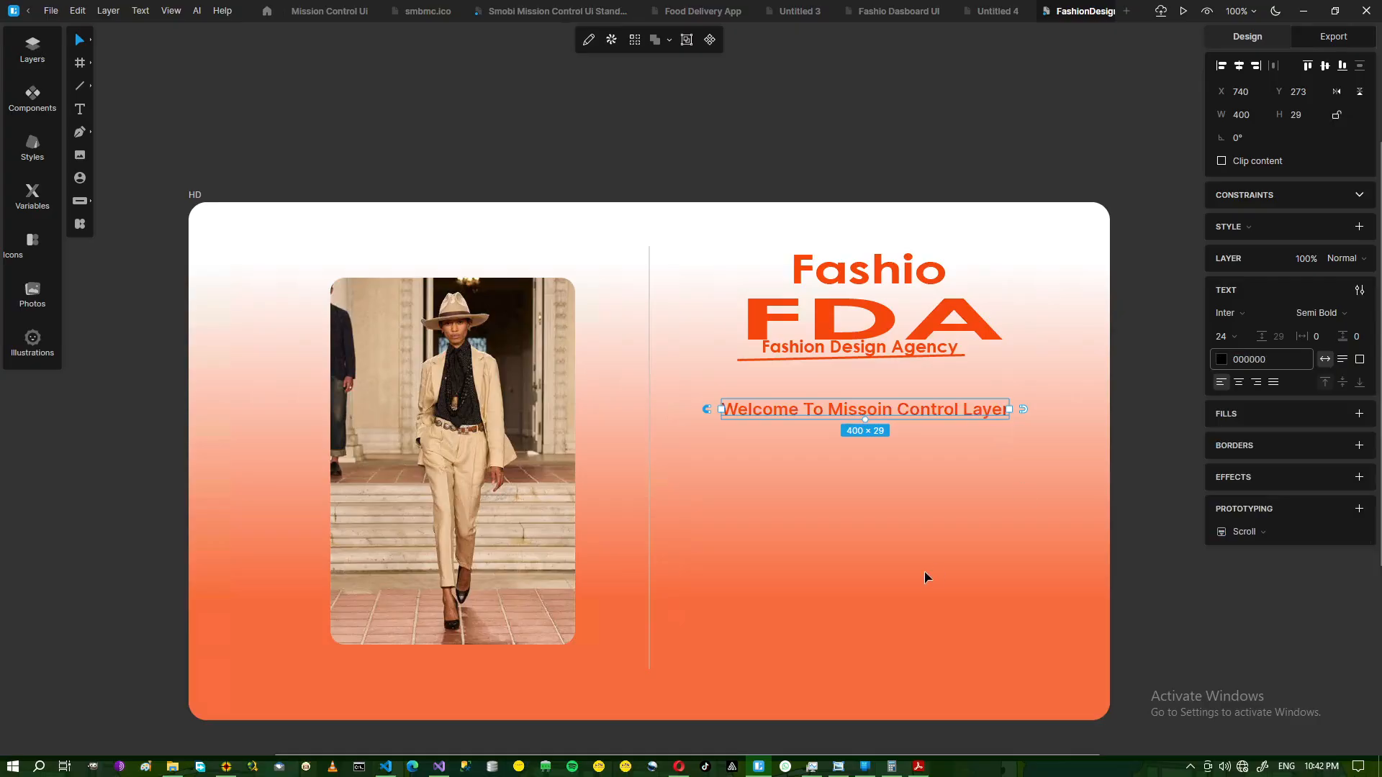
# Nudge the welcome heading up to X 746, Y 266, closer beneath the FDA logo.
pyautogui.click(914, 422)
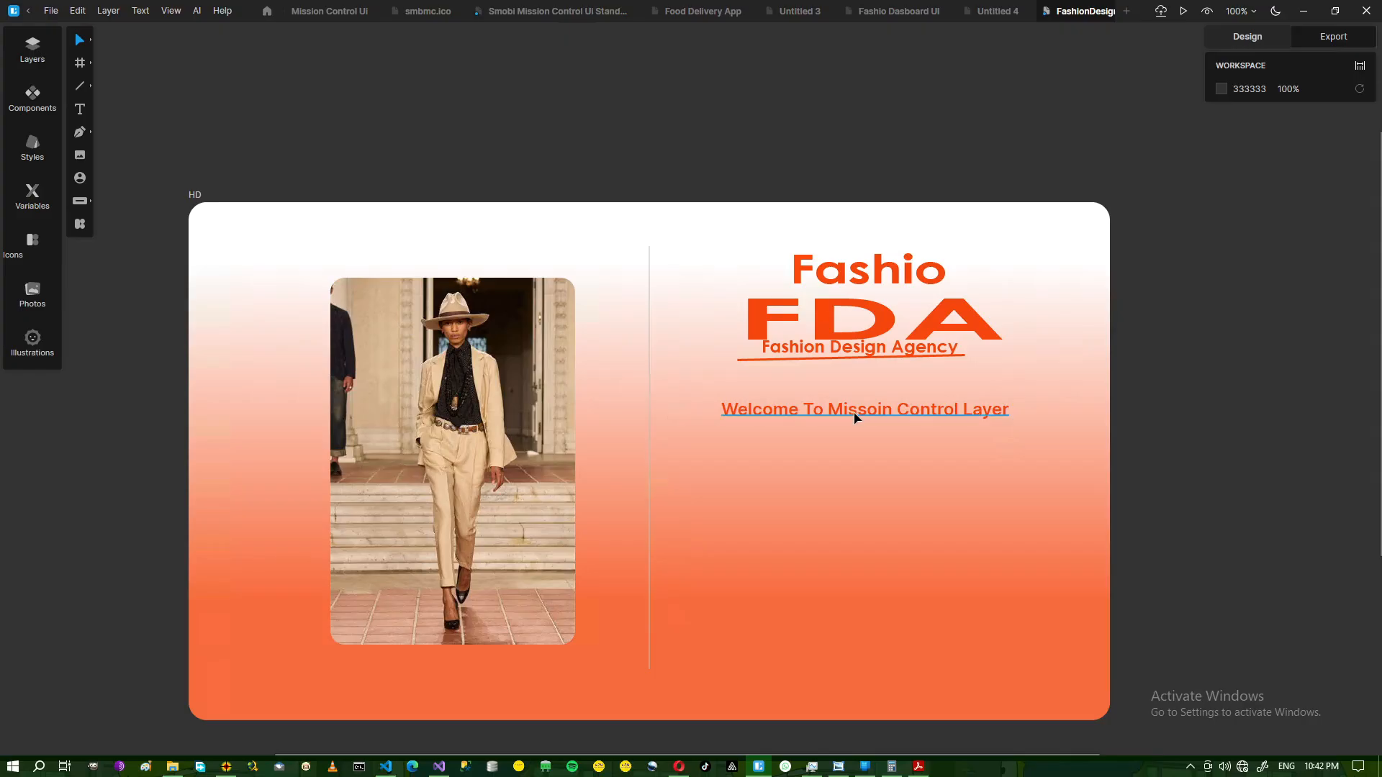
pyautogui.moveTo(854, 417); pyautogui.dragTo(865, 410)
pyautogui.click(796, 562)
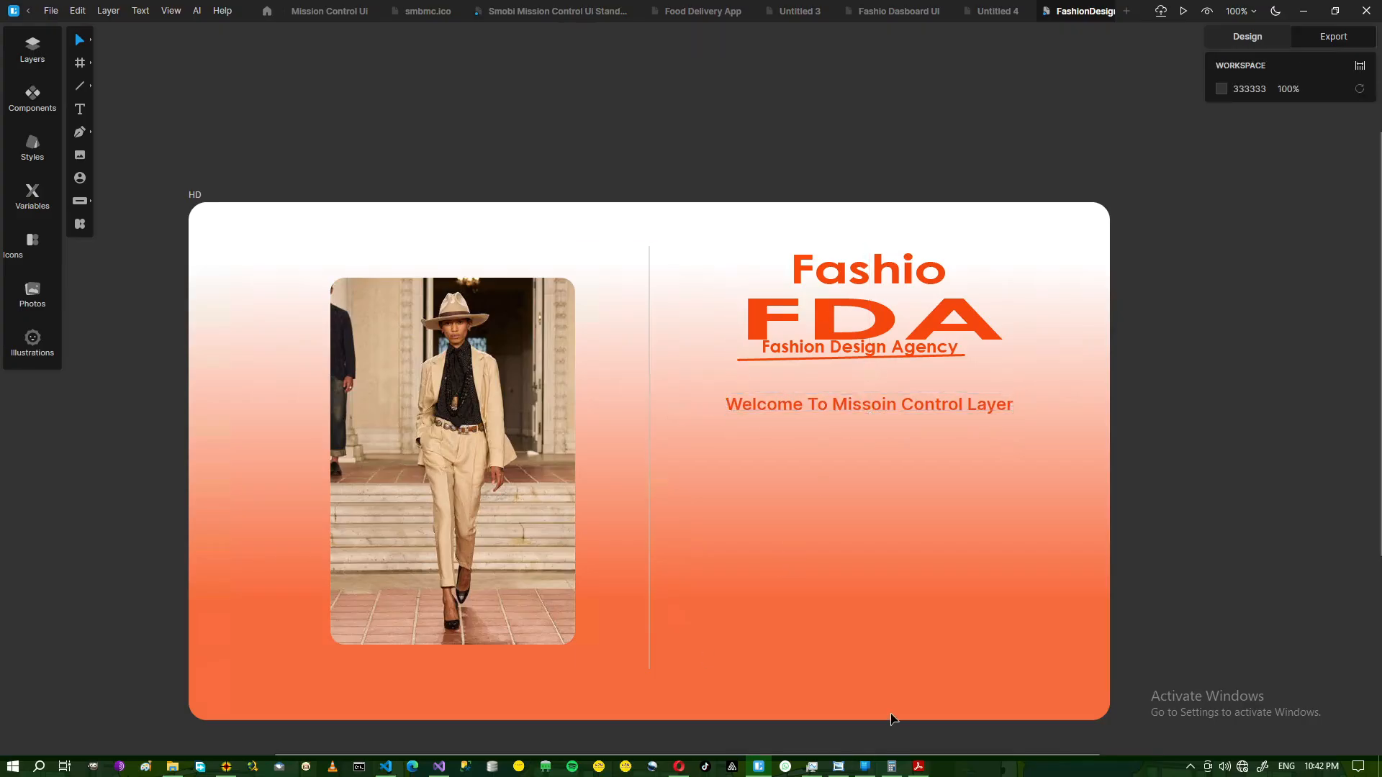
pyautogui.click(839, 767)
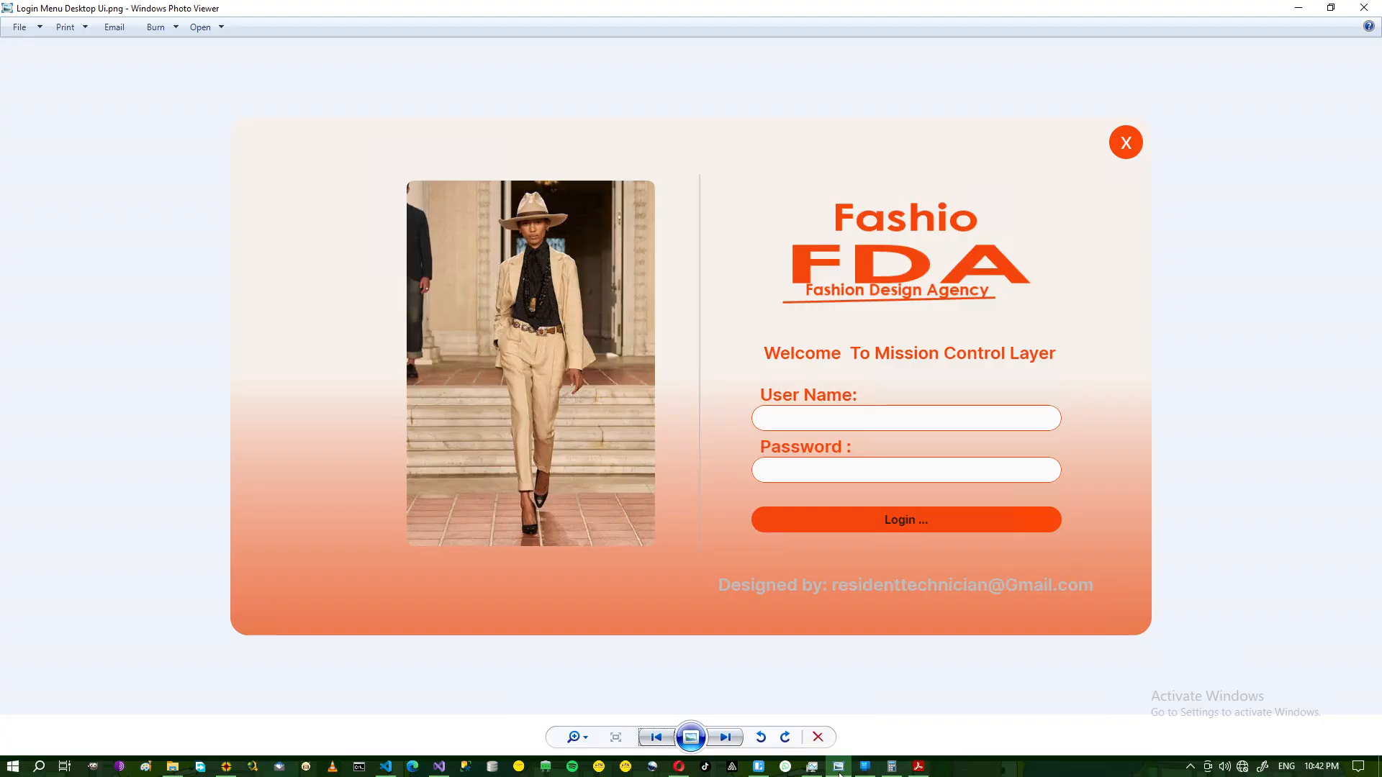
pyautogui.click(839, 769)
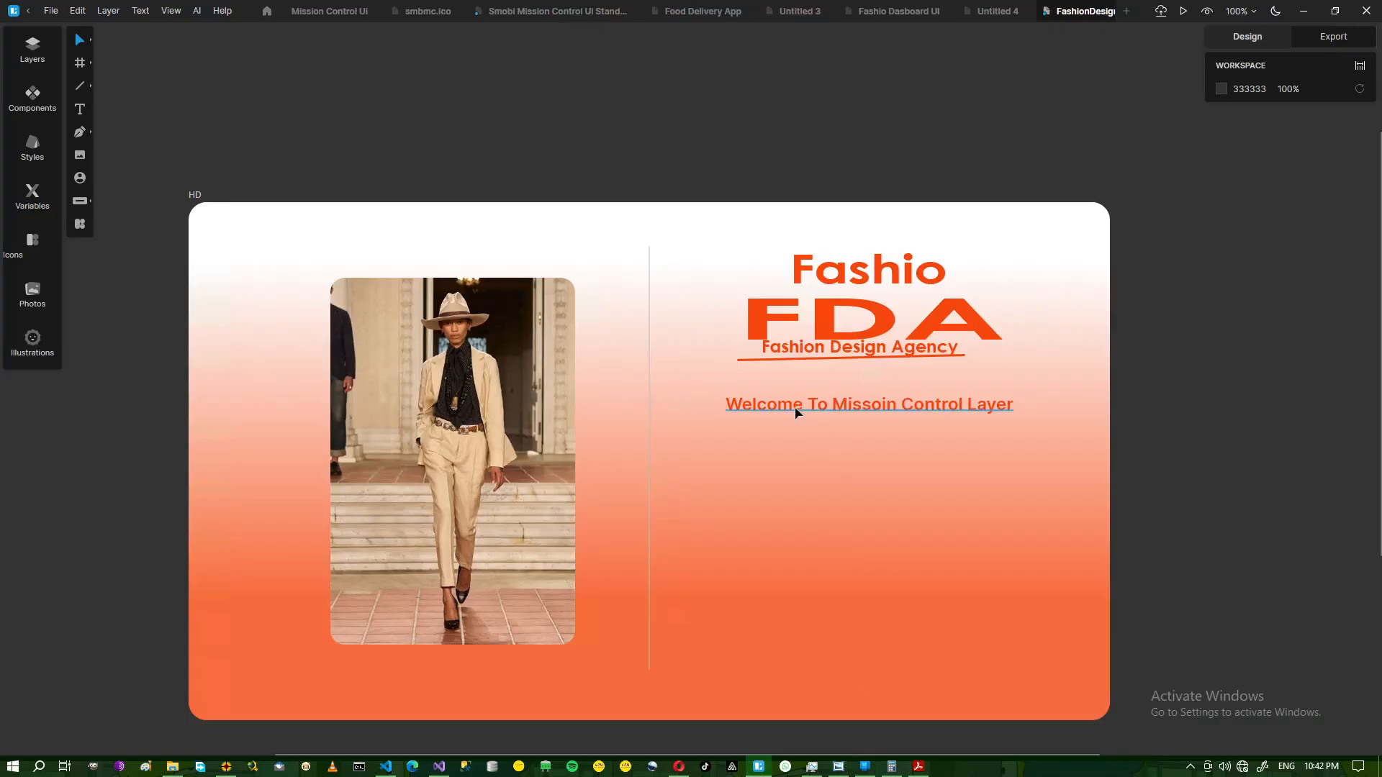
pyautogui.click(795, 413)
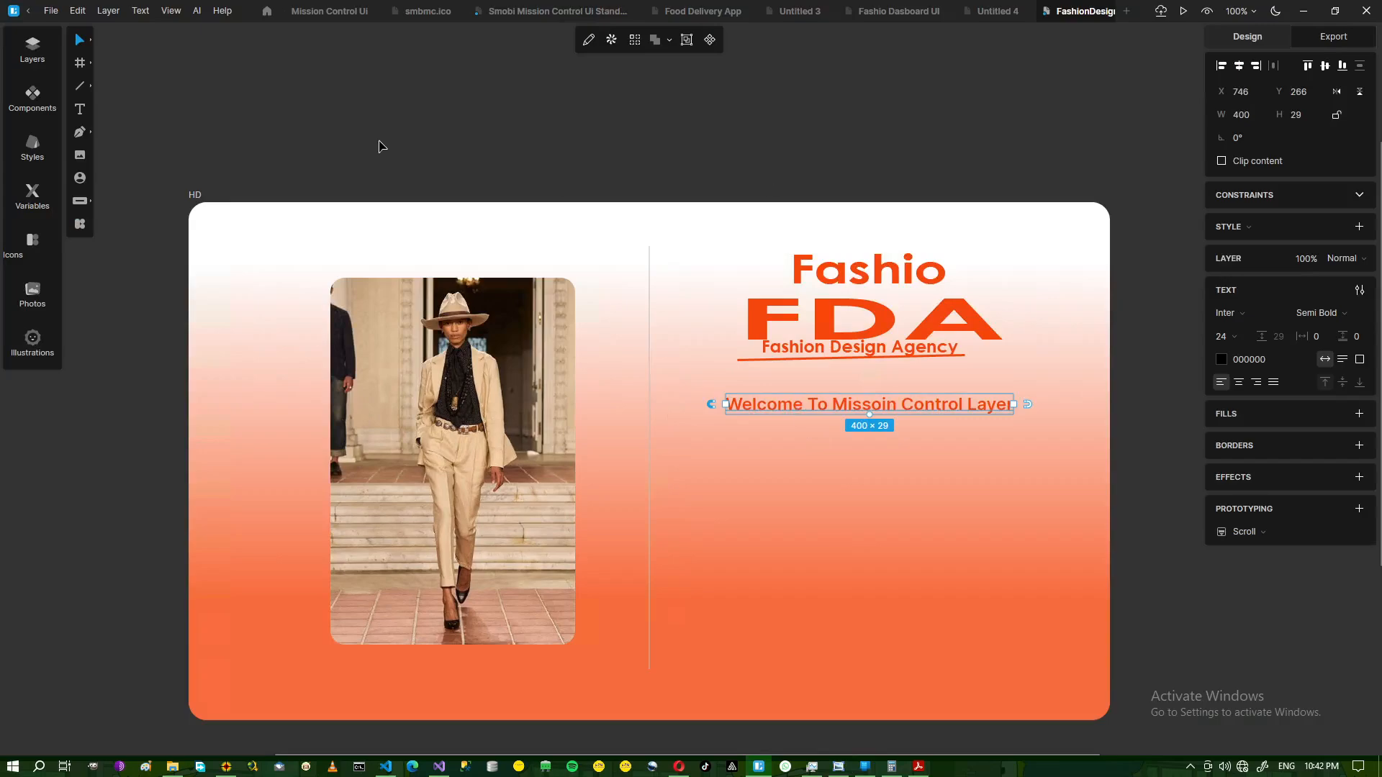
pyautogui.click(222, 11)
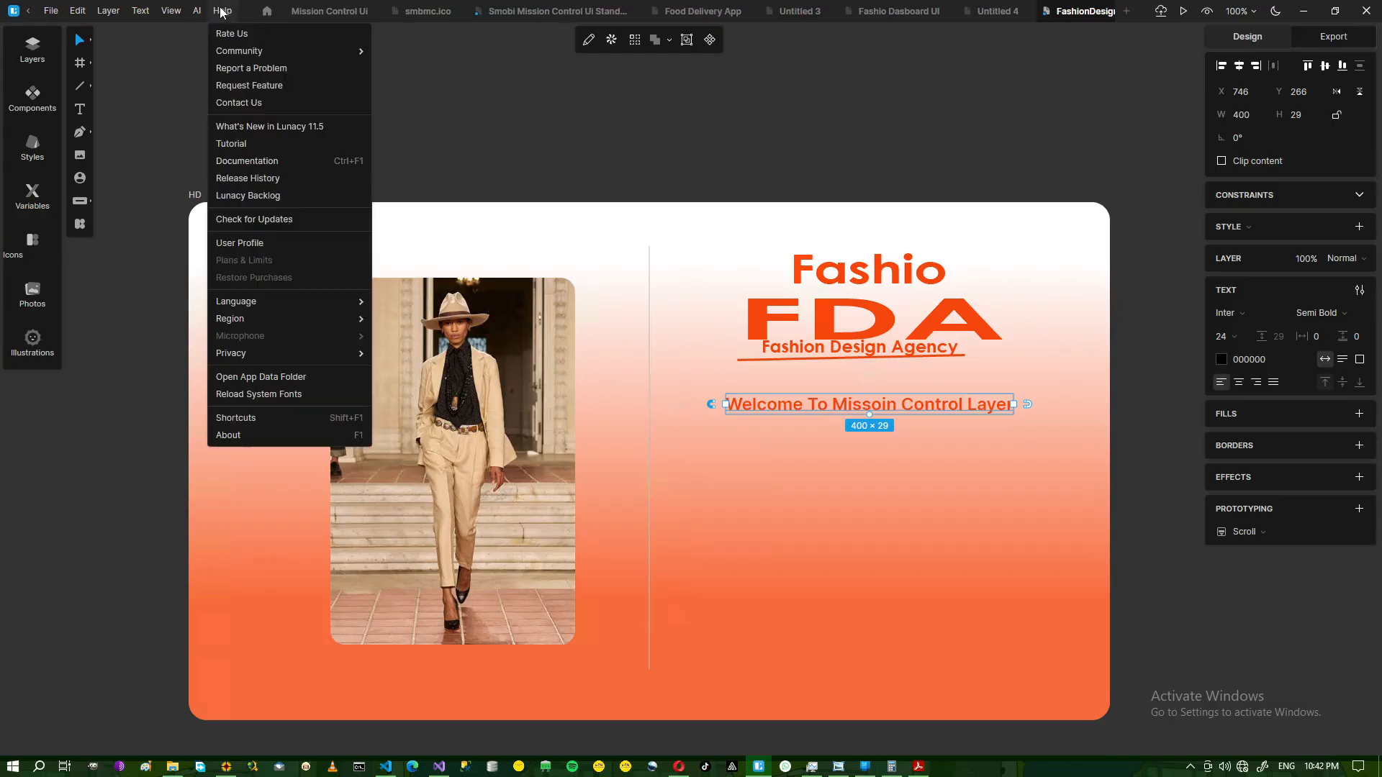
# View the About Lunacy 11.5 version information, then close that window.
pyautogui.click(240, 435)
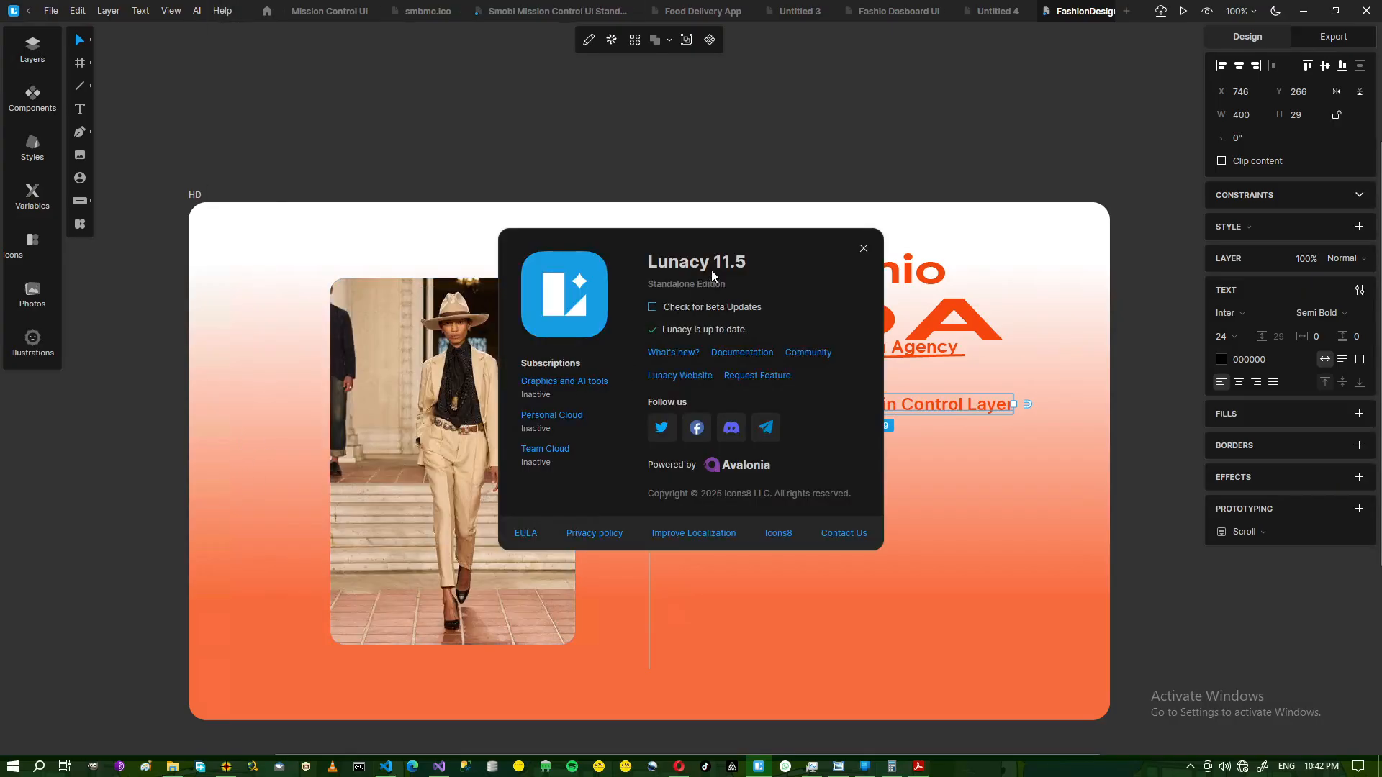
pyautogui.click(864, 250)
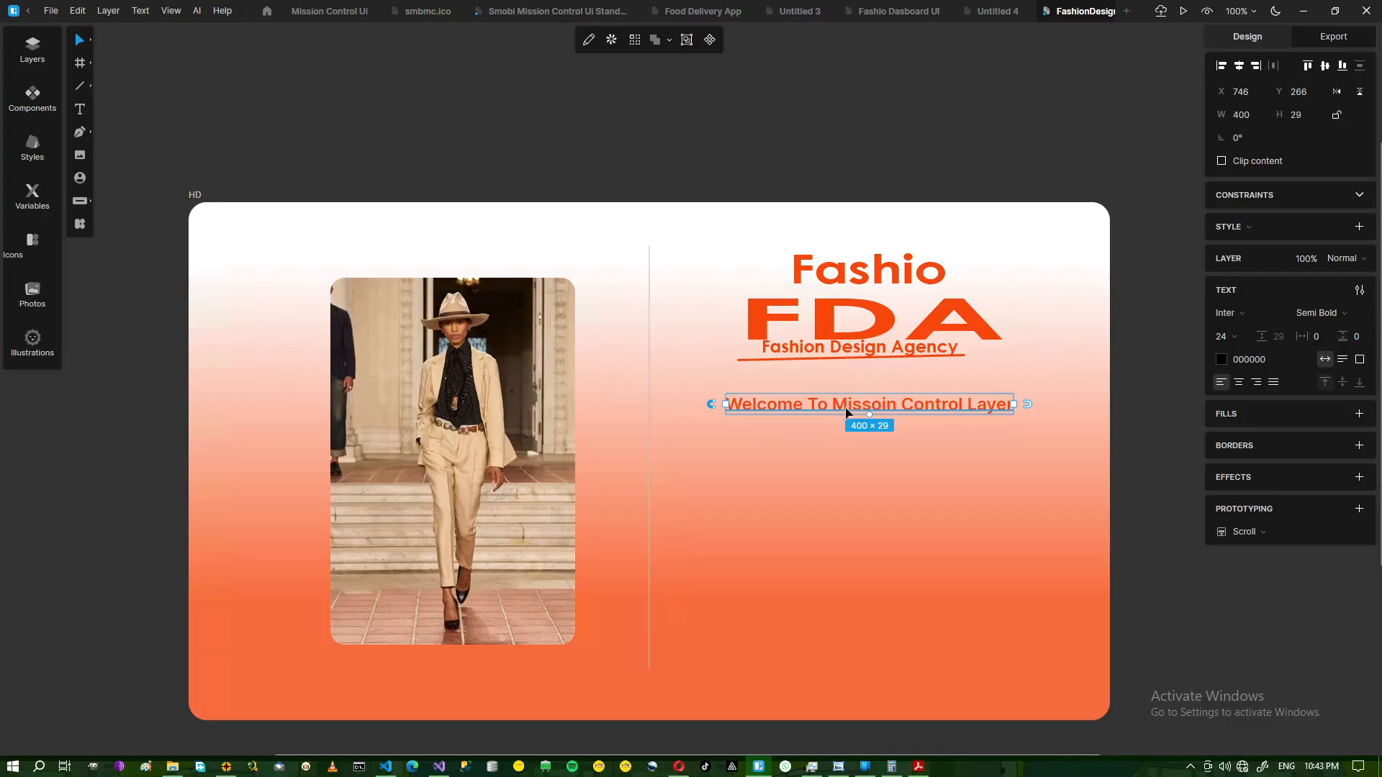
# Duplicate the welcome heading twice, stacking the copies below at Y 330 and Y 394.
pyautogui.hotkey('ctrl', 'd')
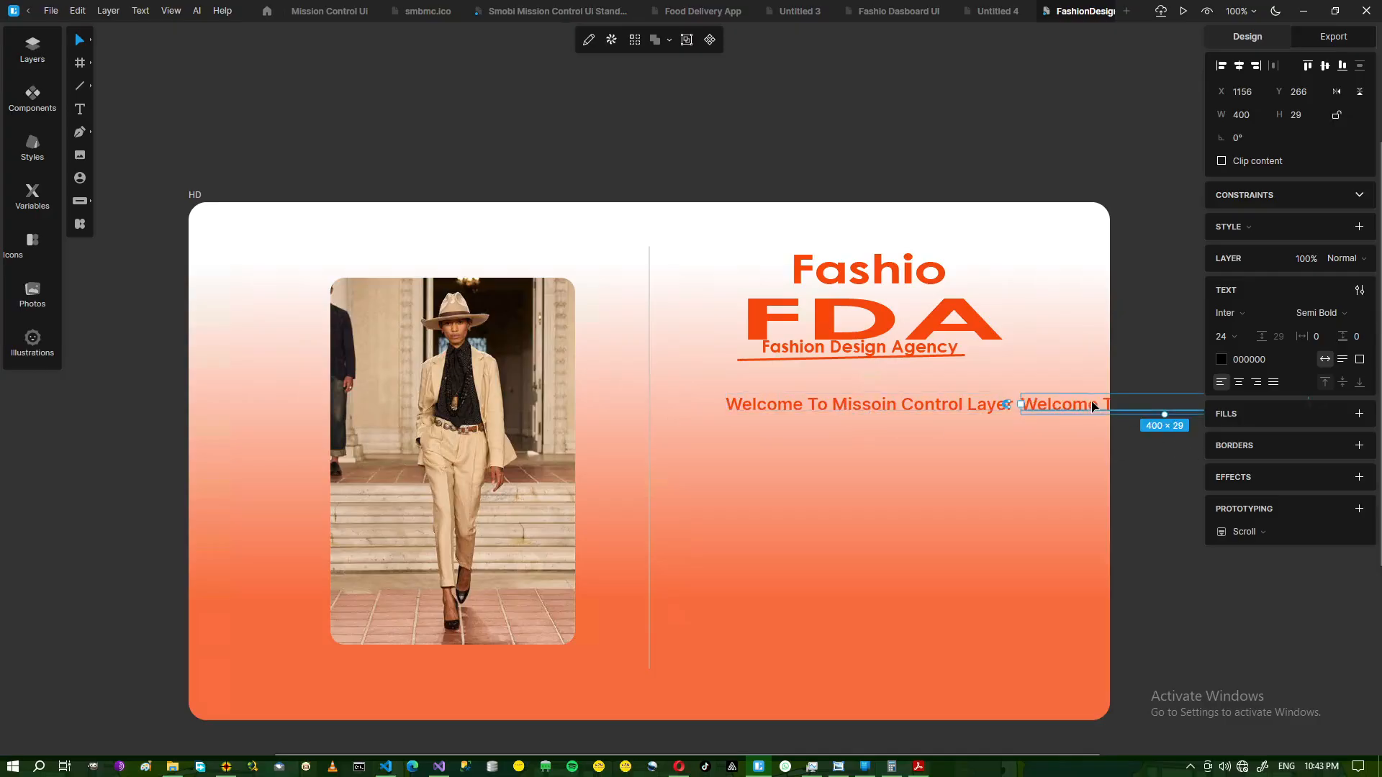
pyautogui.moveTo(1087, 410); pyautogui.dragTo(790, 460)
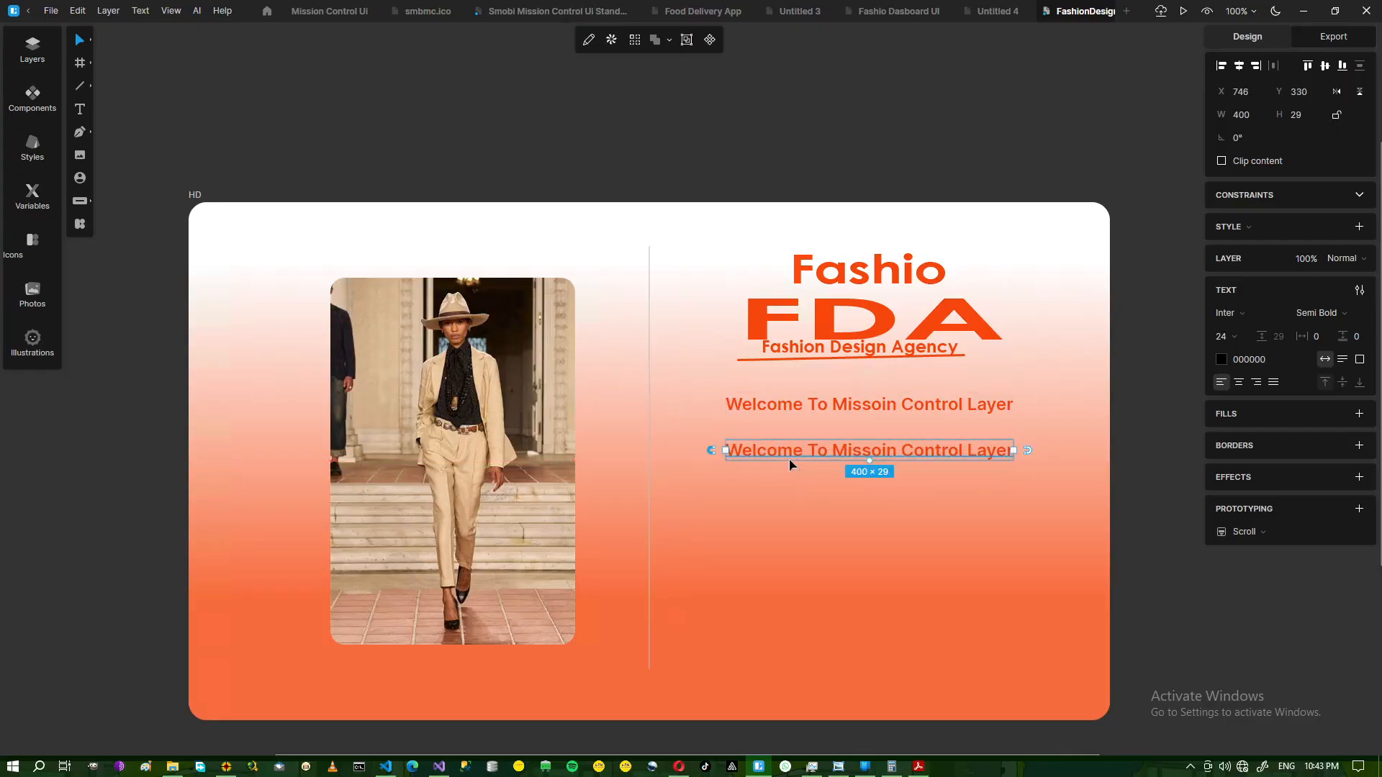
pyautogui.hotkey('ctrl', 'd')
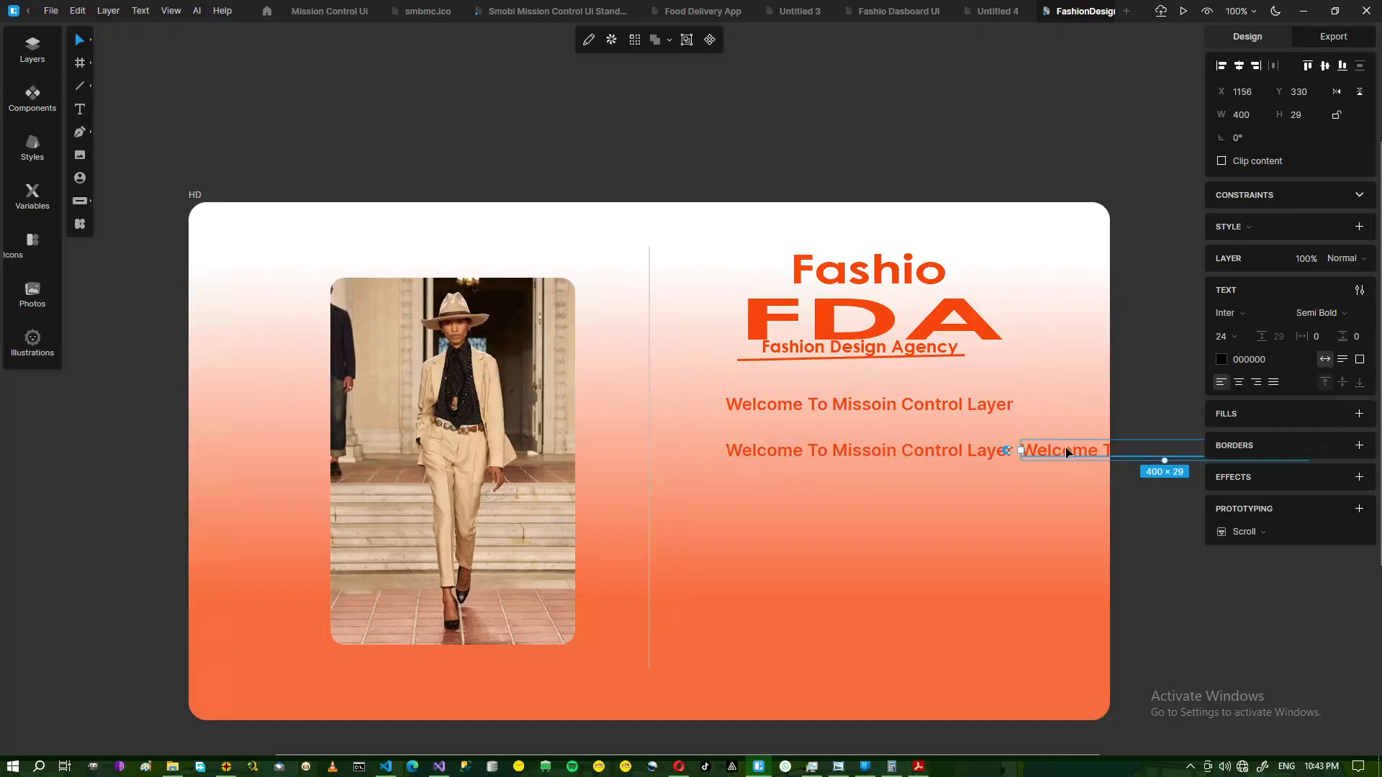
pyautogui.moveTo(1069, 452); pyautogui.dragTo(772, 508)
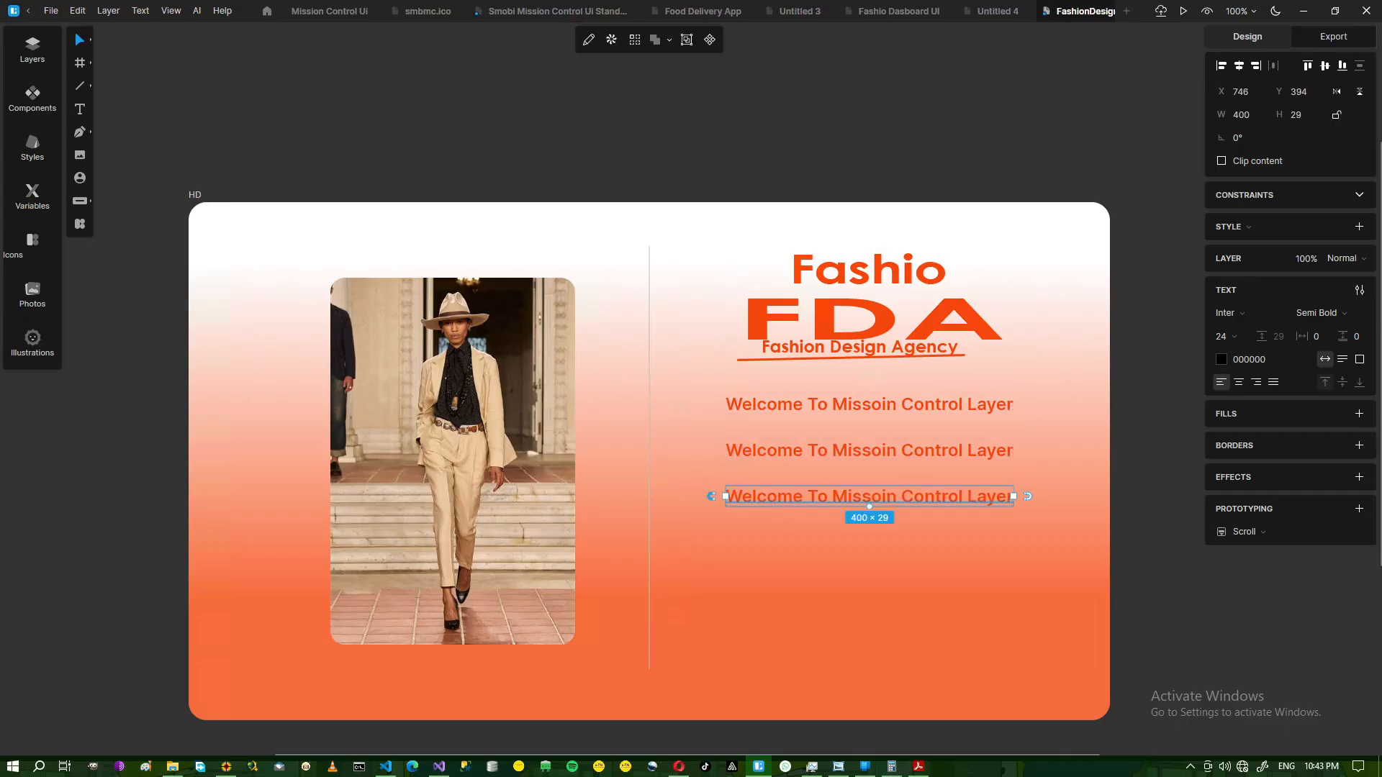
pyautogui.click(841, 768)
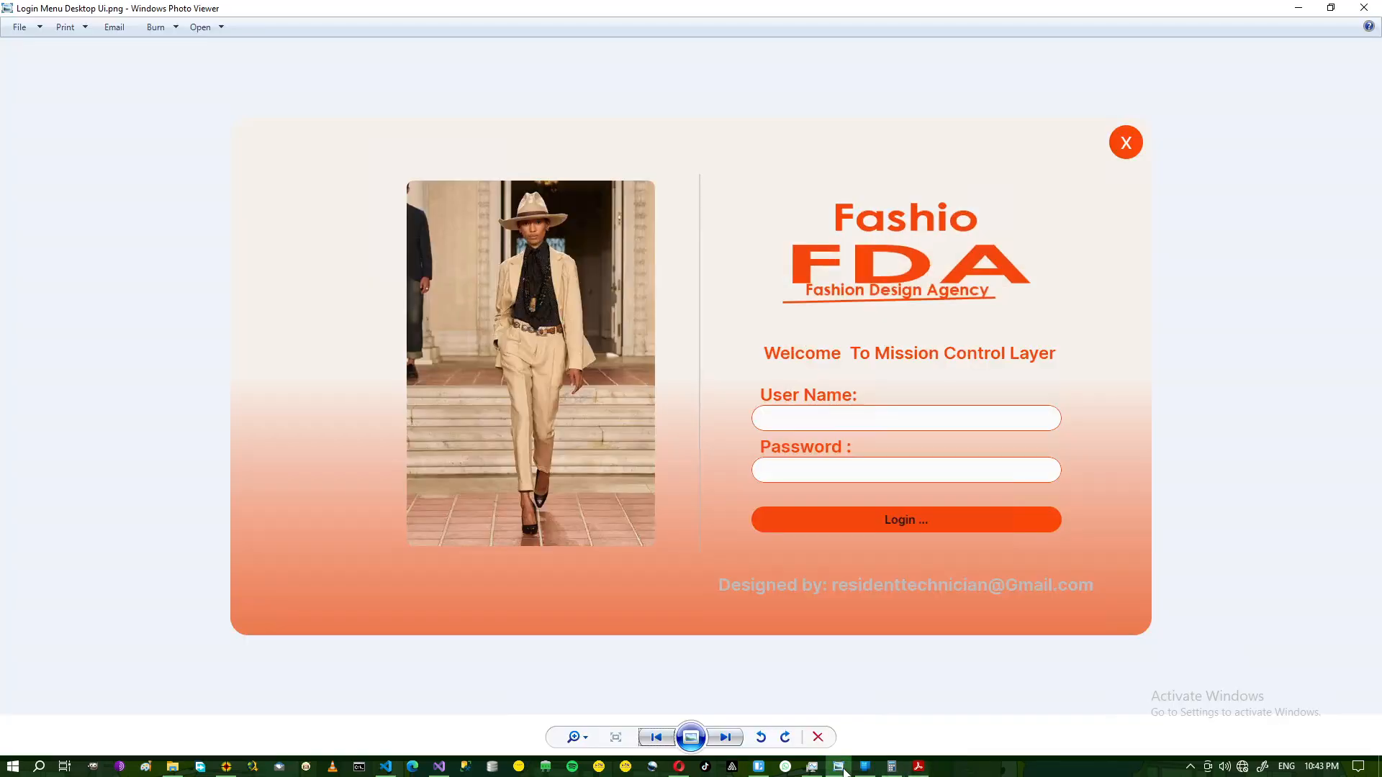
pyautogui.click(841, 769)
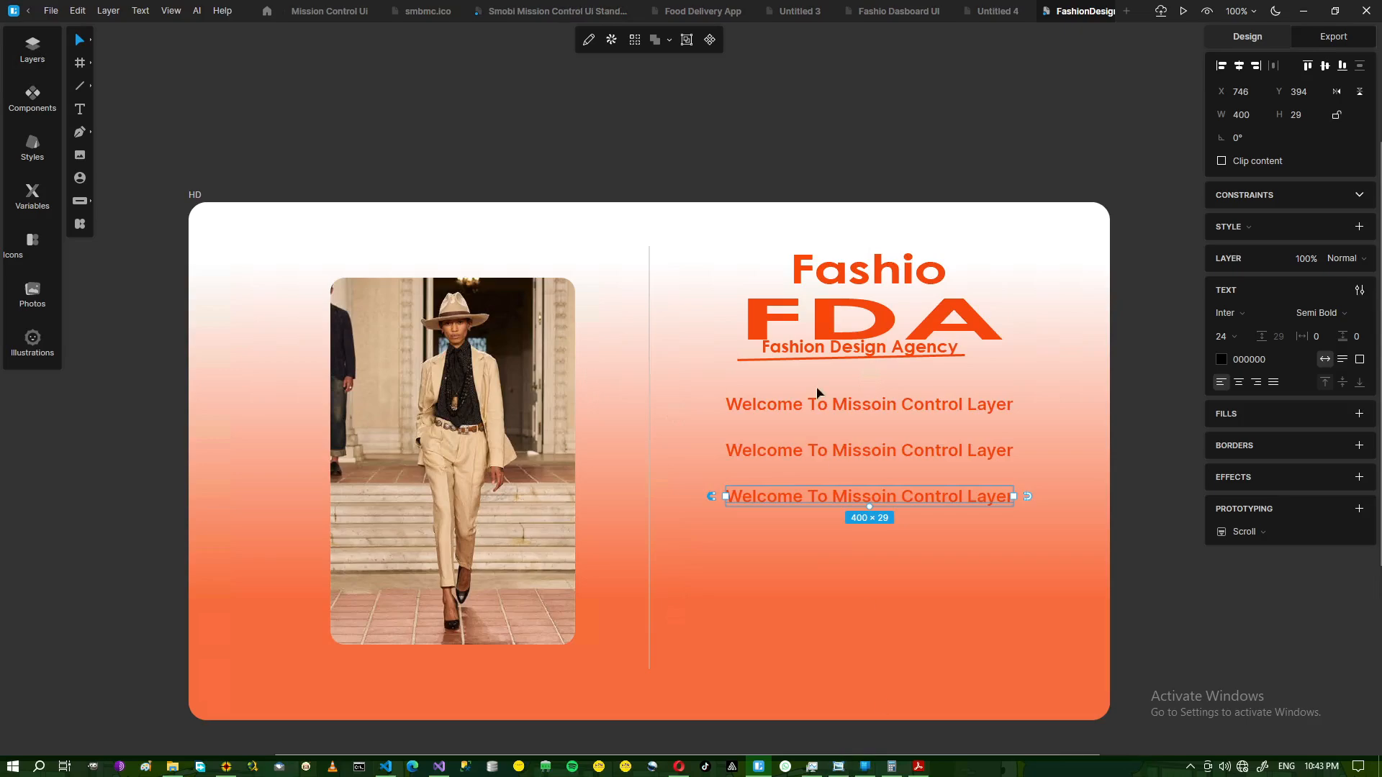
# Retype the two copied lines as the 'User Name' and 'Password' labels.
pyautogui.doubleClick(763, 461)
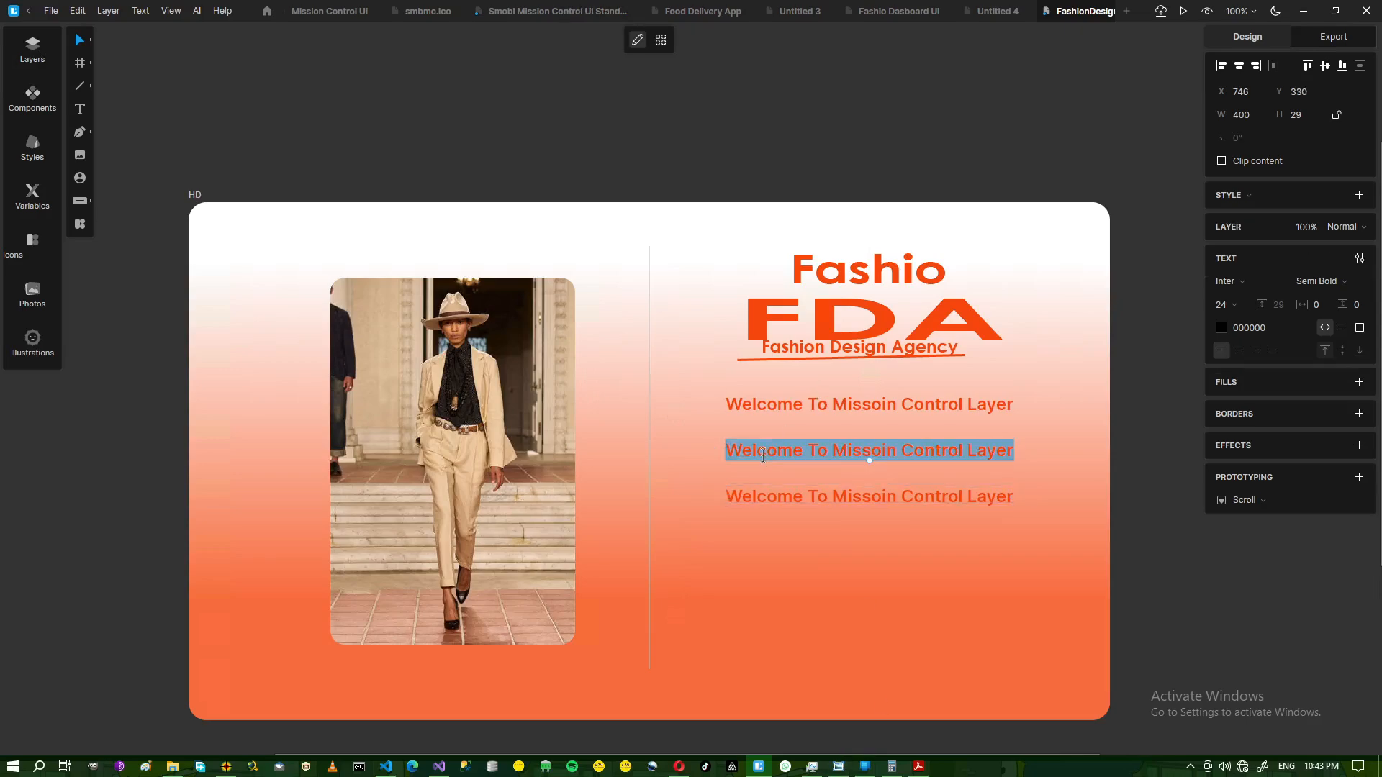
pyautogui.write('Use')
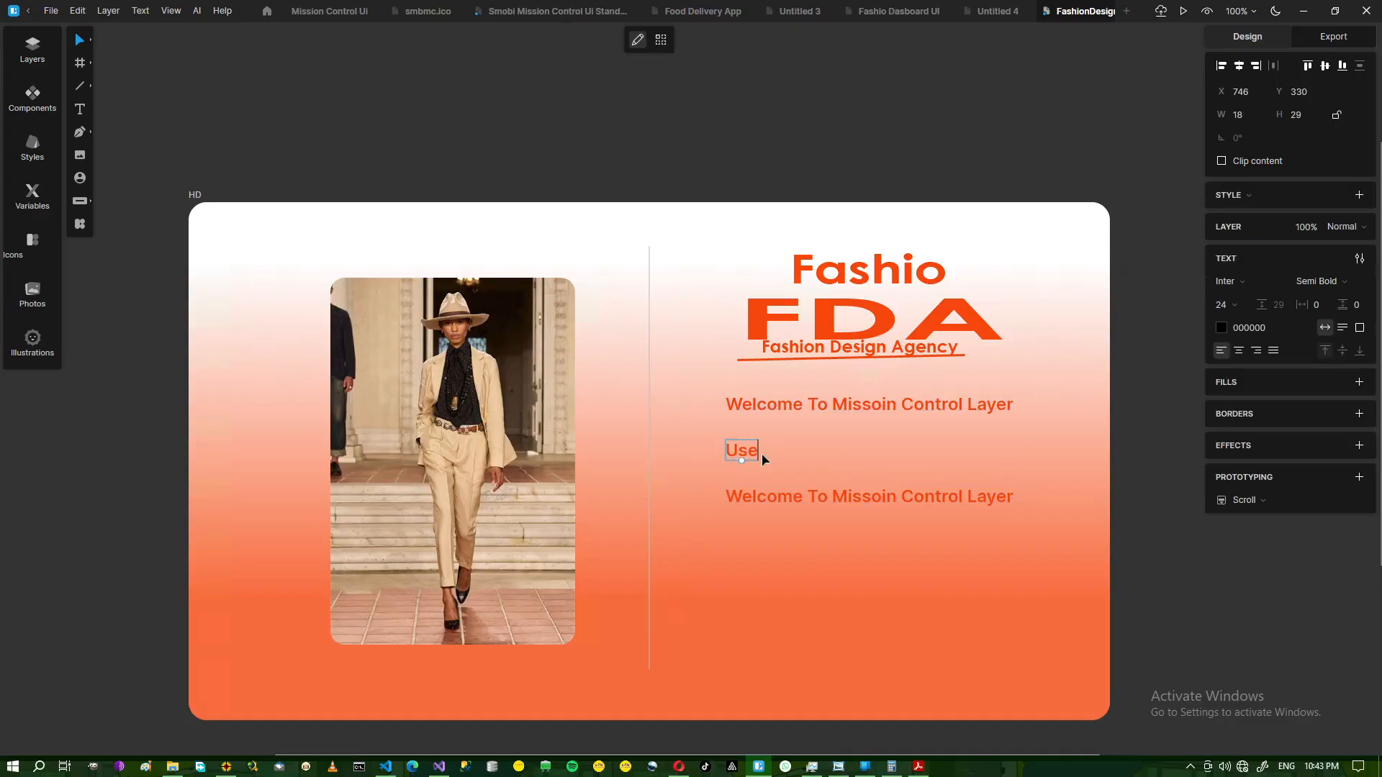
pyautogui.write('r Name:')
pyautogui.doubleClick(786, 502)
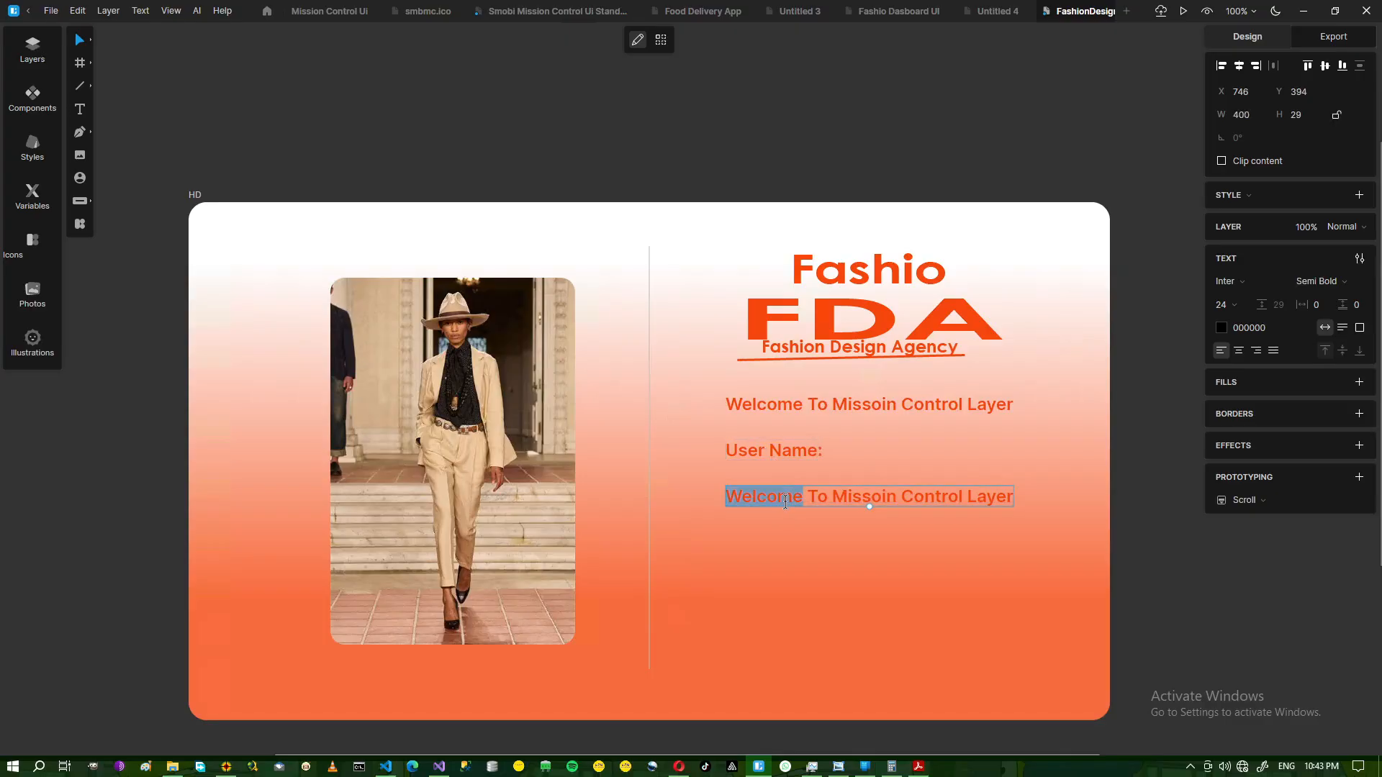
pyautogui.hotkey('ctrl', 'a')
pyautogui.write('Pa')
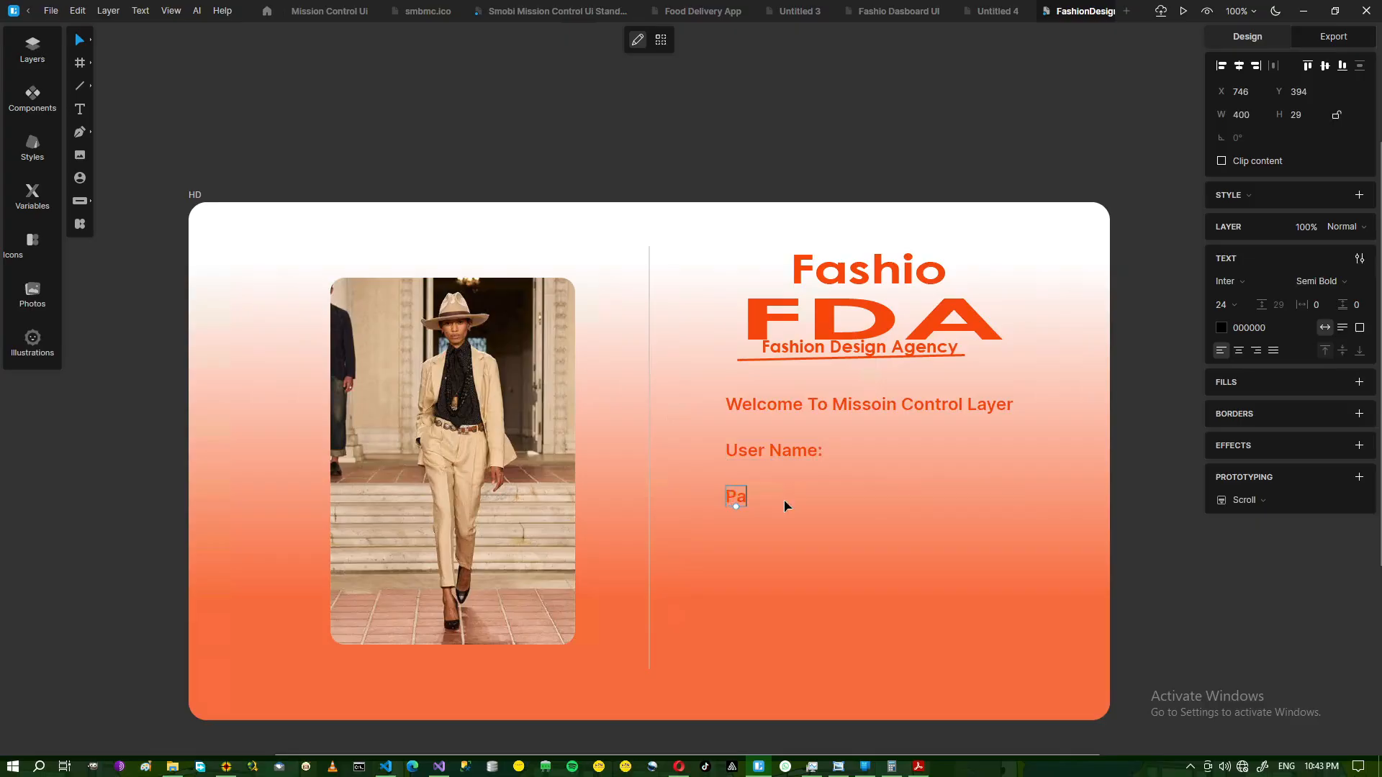
pyautogui.write('sswors')
pyautogui.press('BackSpace')
pyautogui.write('d:')
pyautogui.press('Escape')
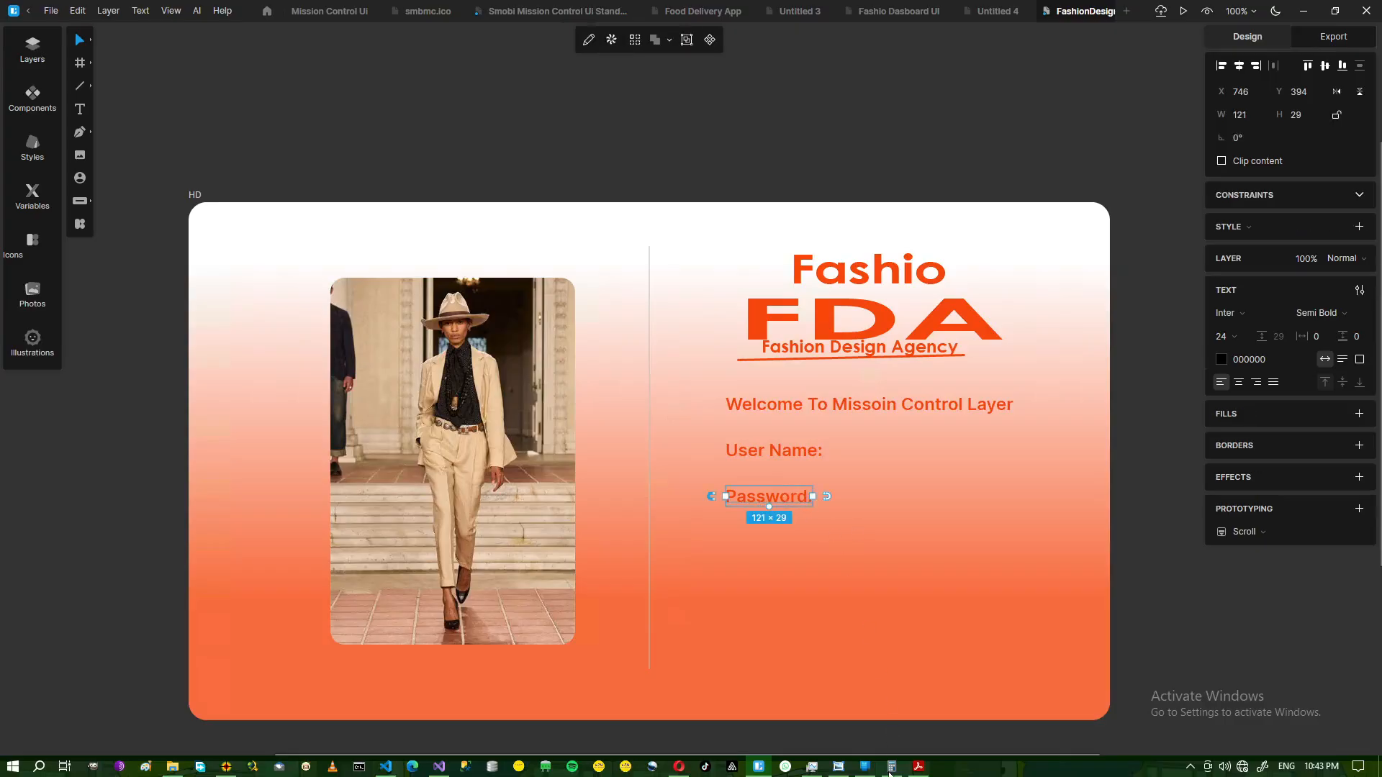
pyautogui.click(835, 773)
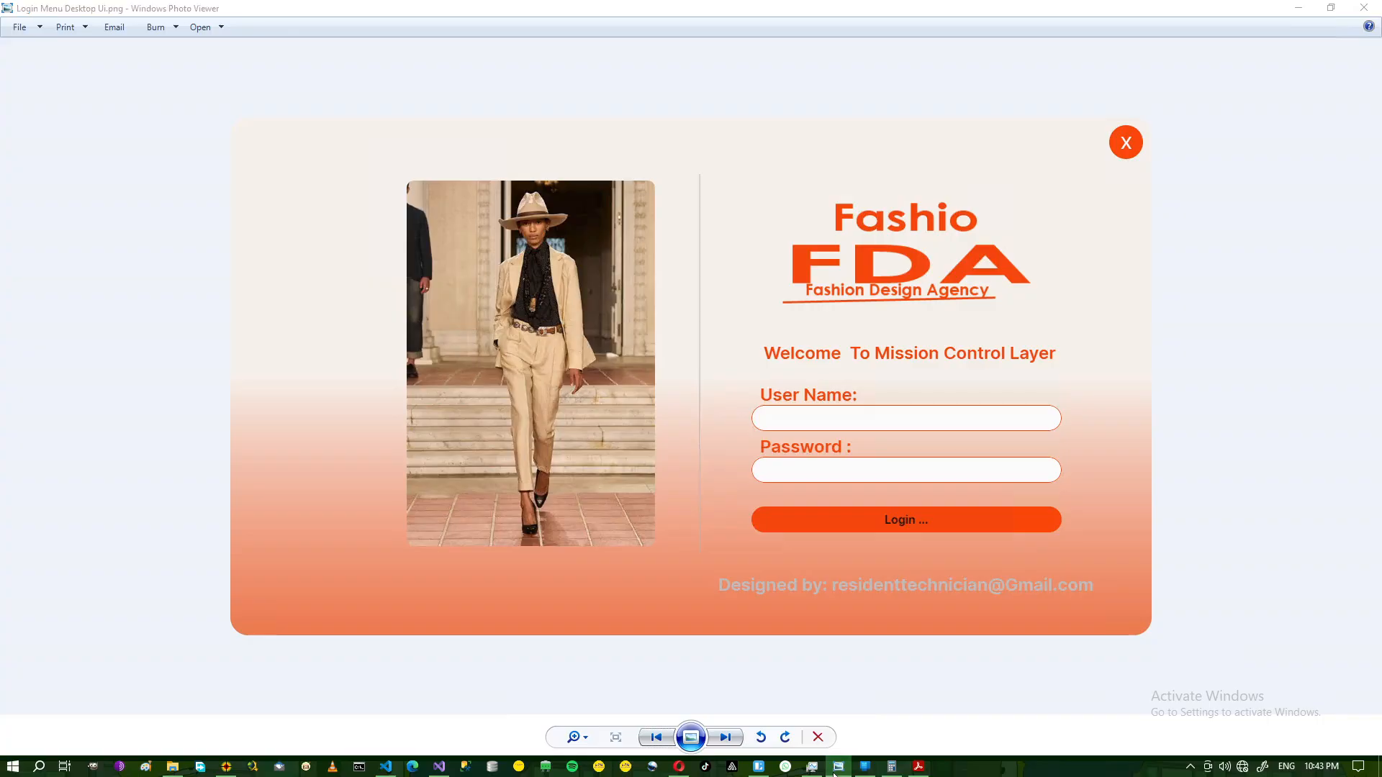
pyautogui.click(835, 774)
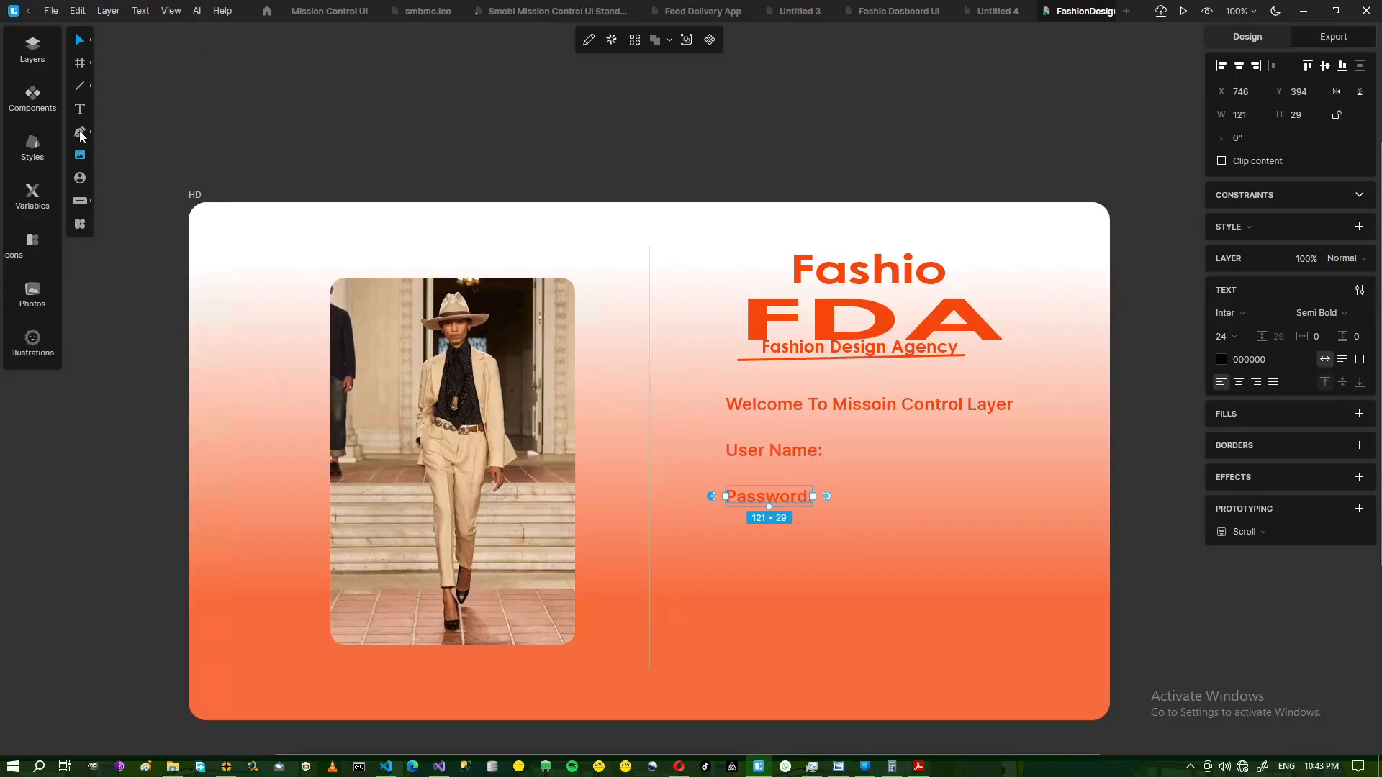
# Draw a rounded rectangle bar under the User Name label, its left edge aligned with the labels.
pyautogui.moveTo(84, 75)
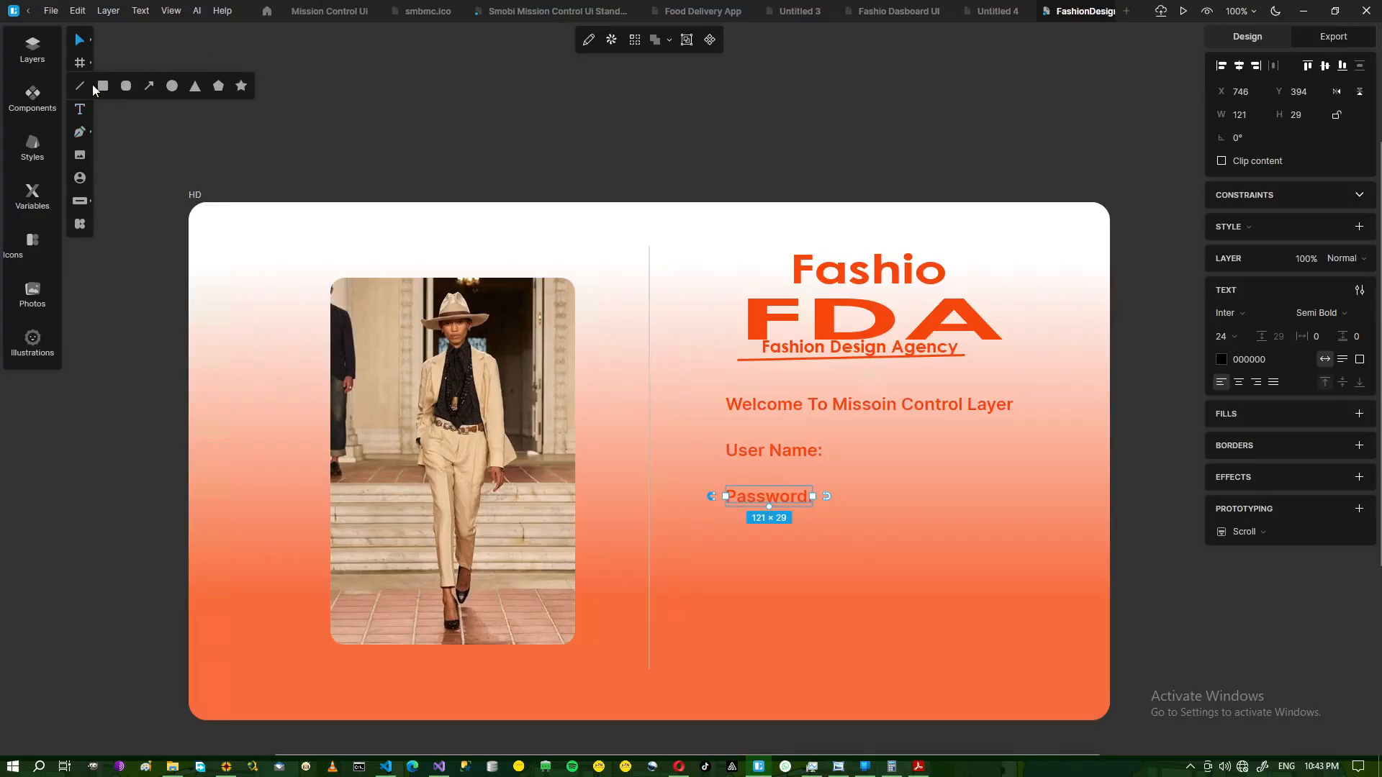
pyautogui.click(126, 87)
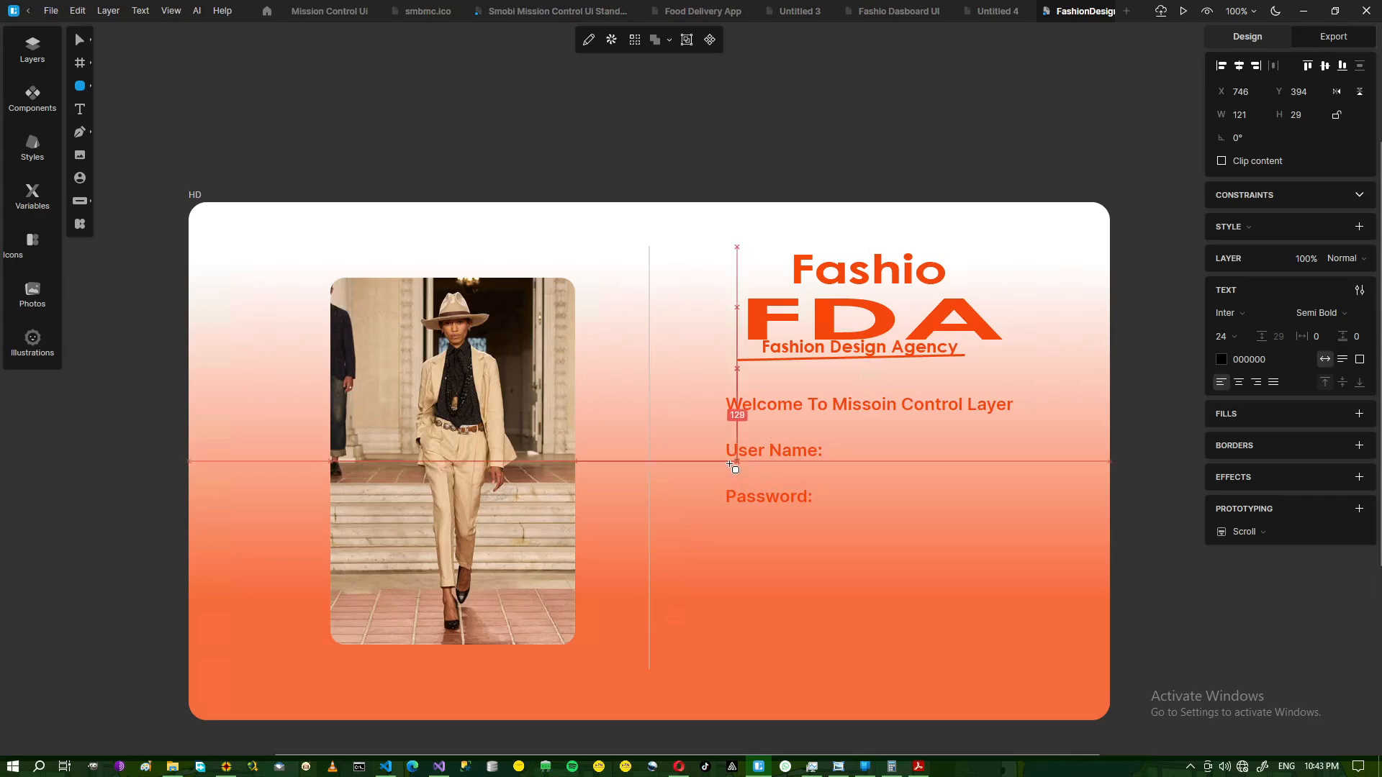
pyautogui.moveTo(731, 466)
pyautogui.mouseDown()
pyautogui.moveTo(766, 483)
pyautogui.moveTo(1026, 484)
pyautogui.mouseUp()
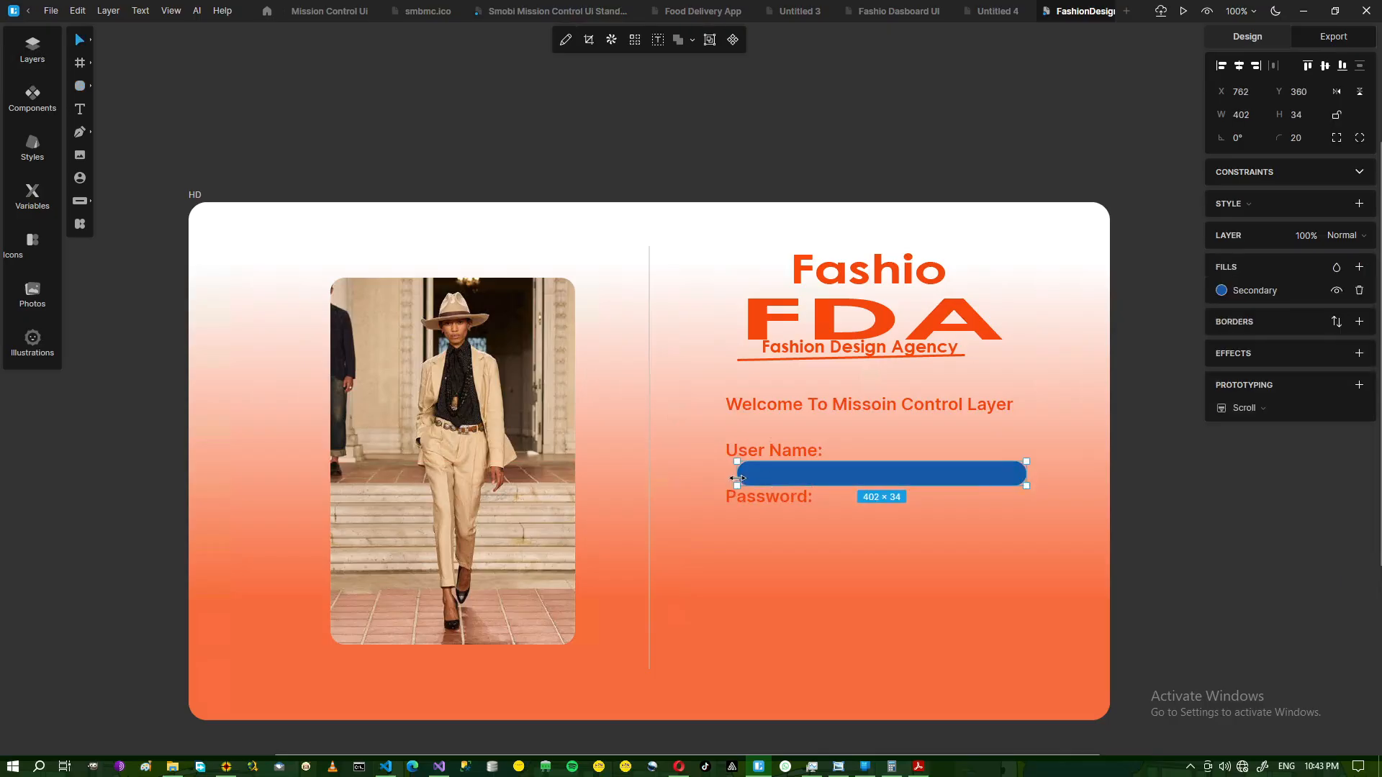
pyautogui.moveTo(737, 479); pyautogui.dragTo(724, 478)
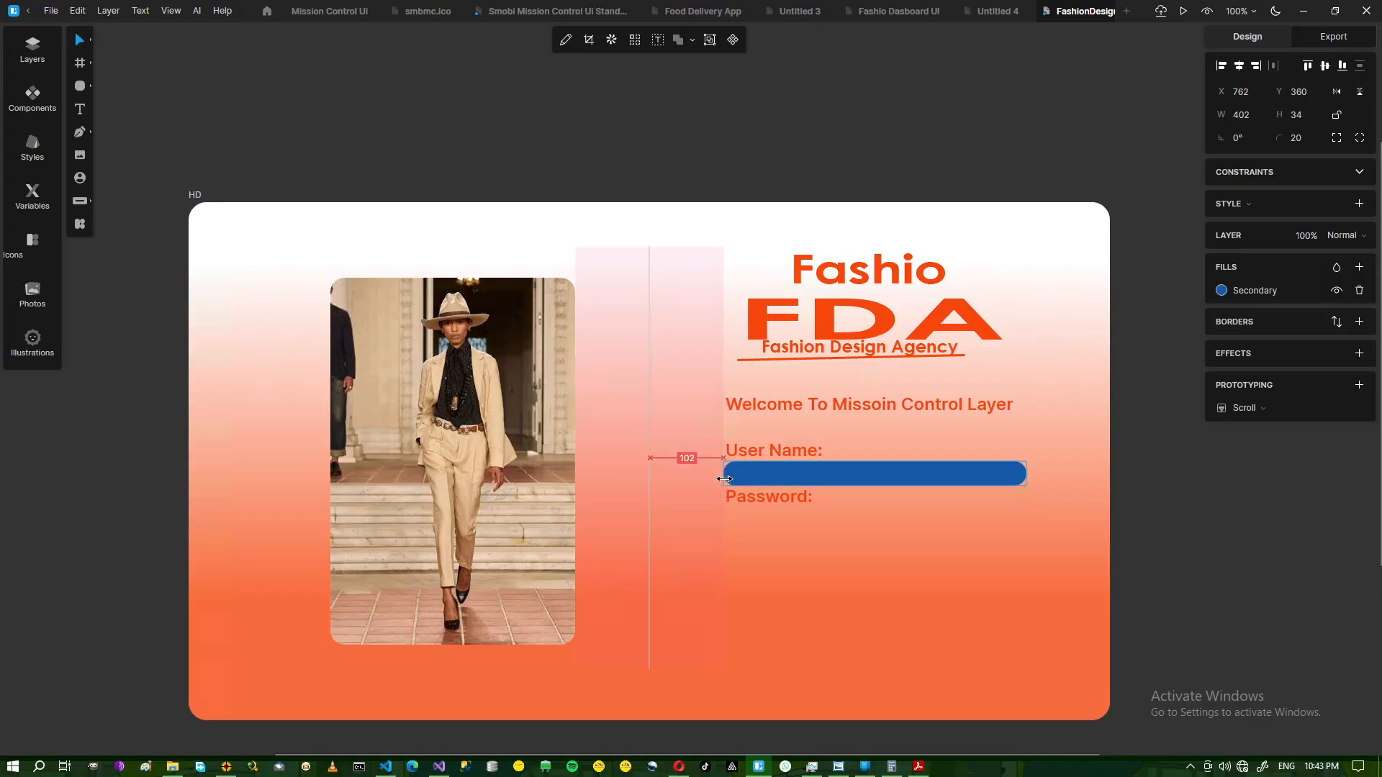
# Move the Password label down below the new input bar.
pyautogui.click(786, 506)
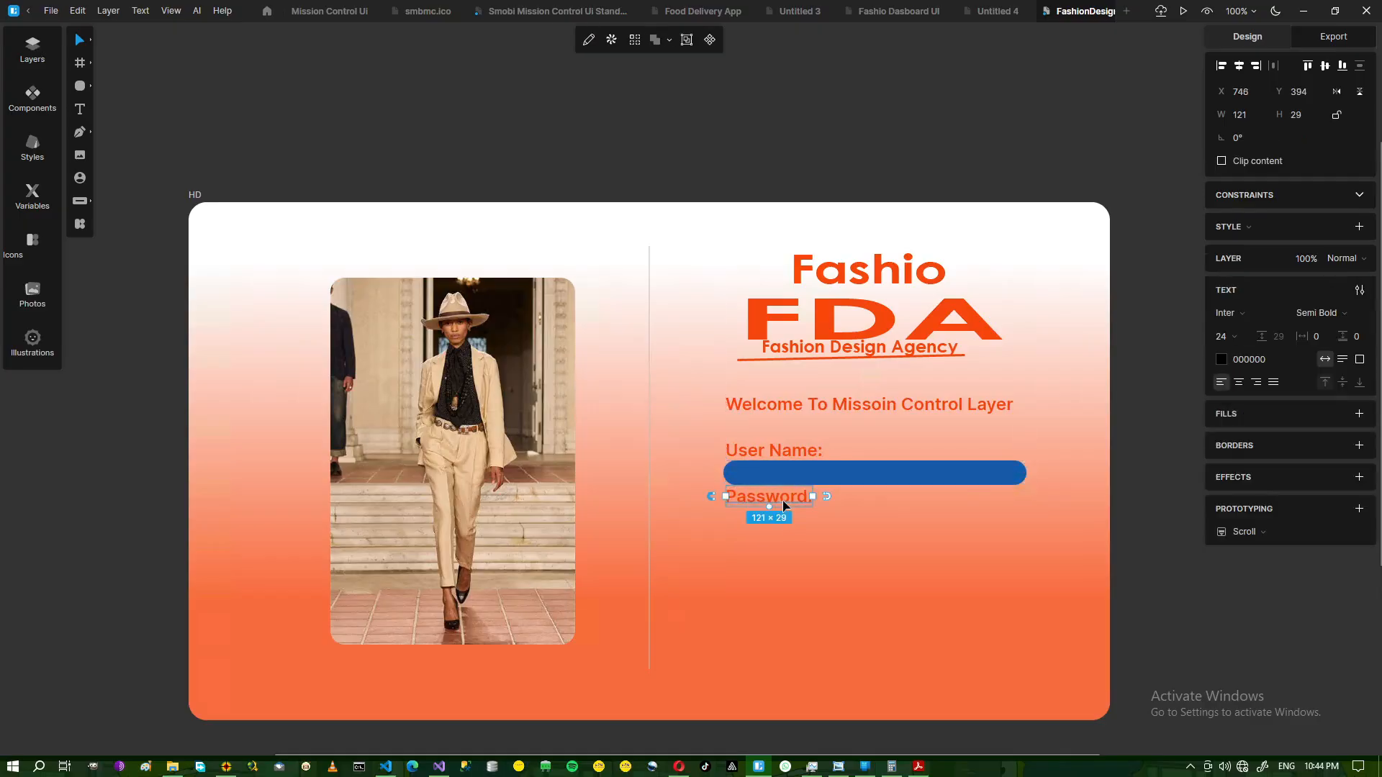
pyautogui.moveTo(784, 506); pyautogui.dragTo(786, 516)
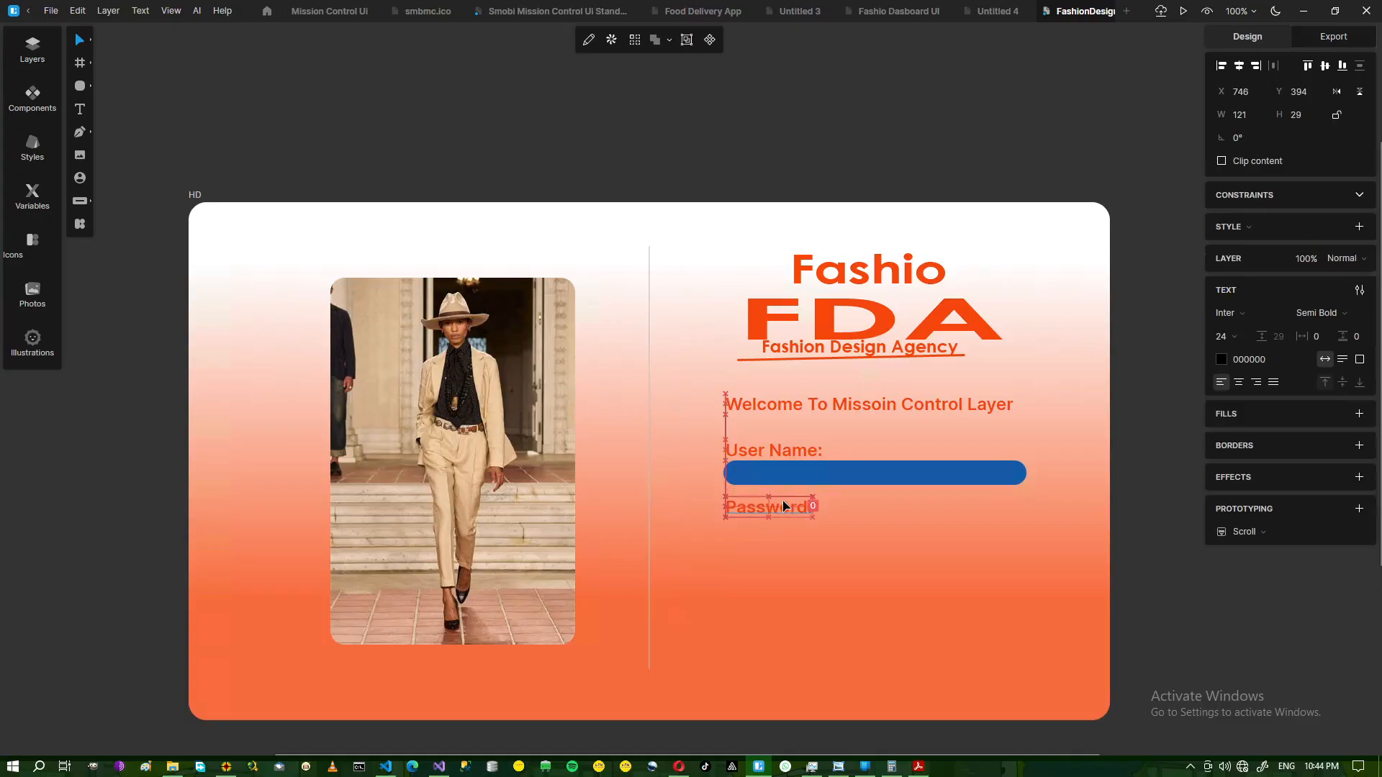
pyautogui.click(812, 478)
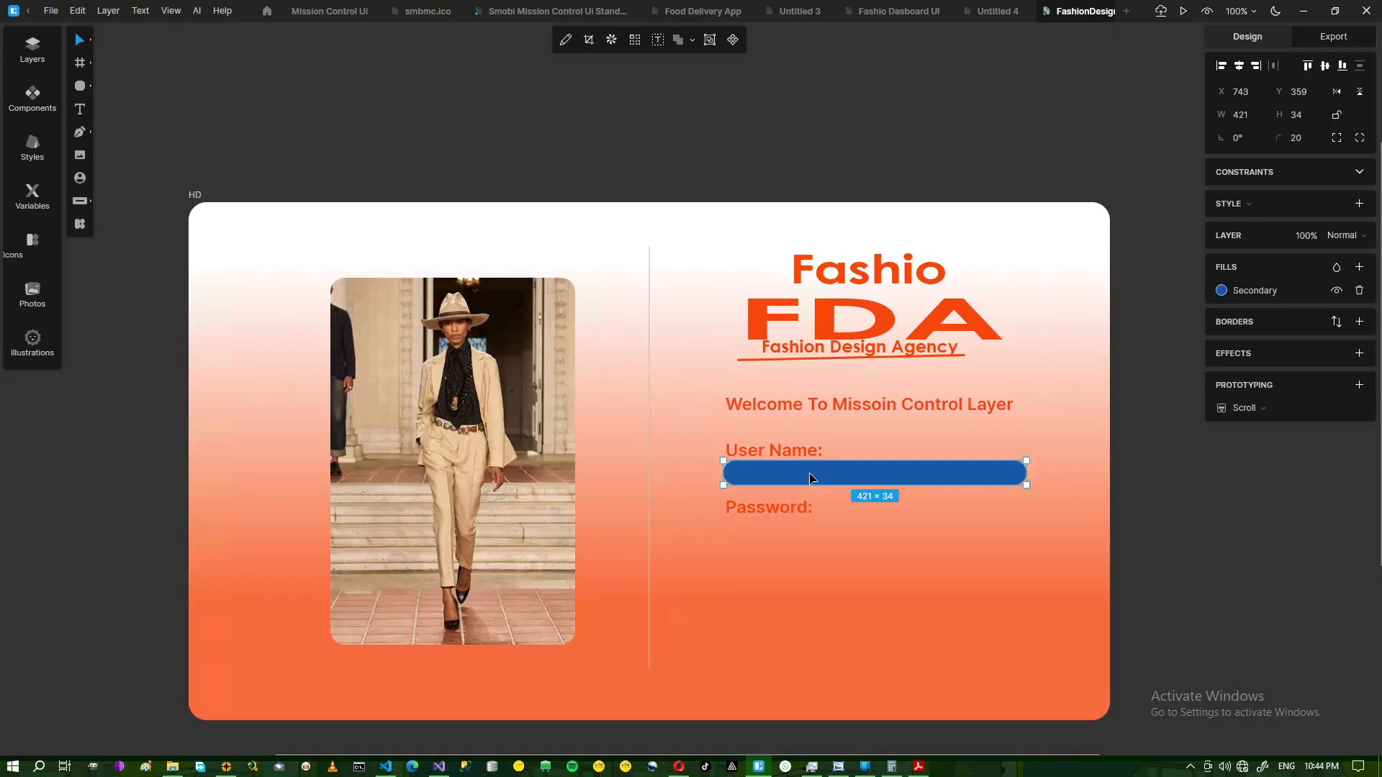
pyautogui.click(839, 768)
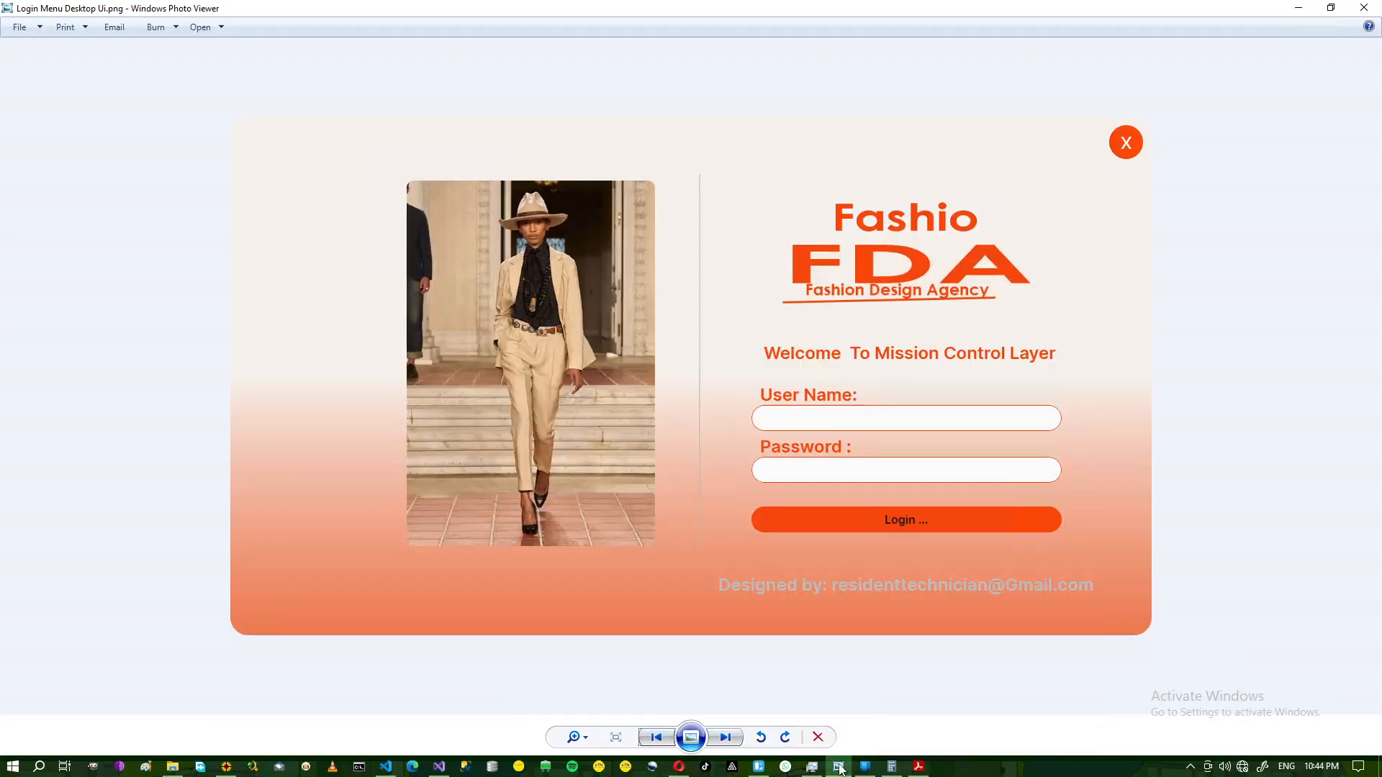
pyautogui.click(839, 767)
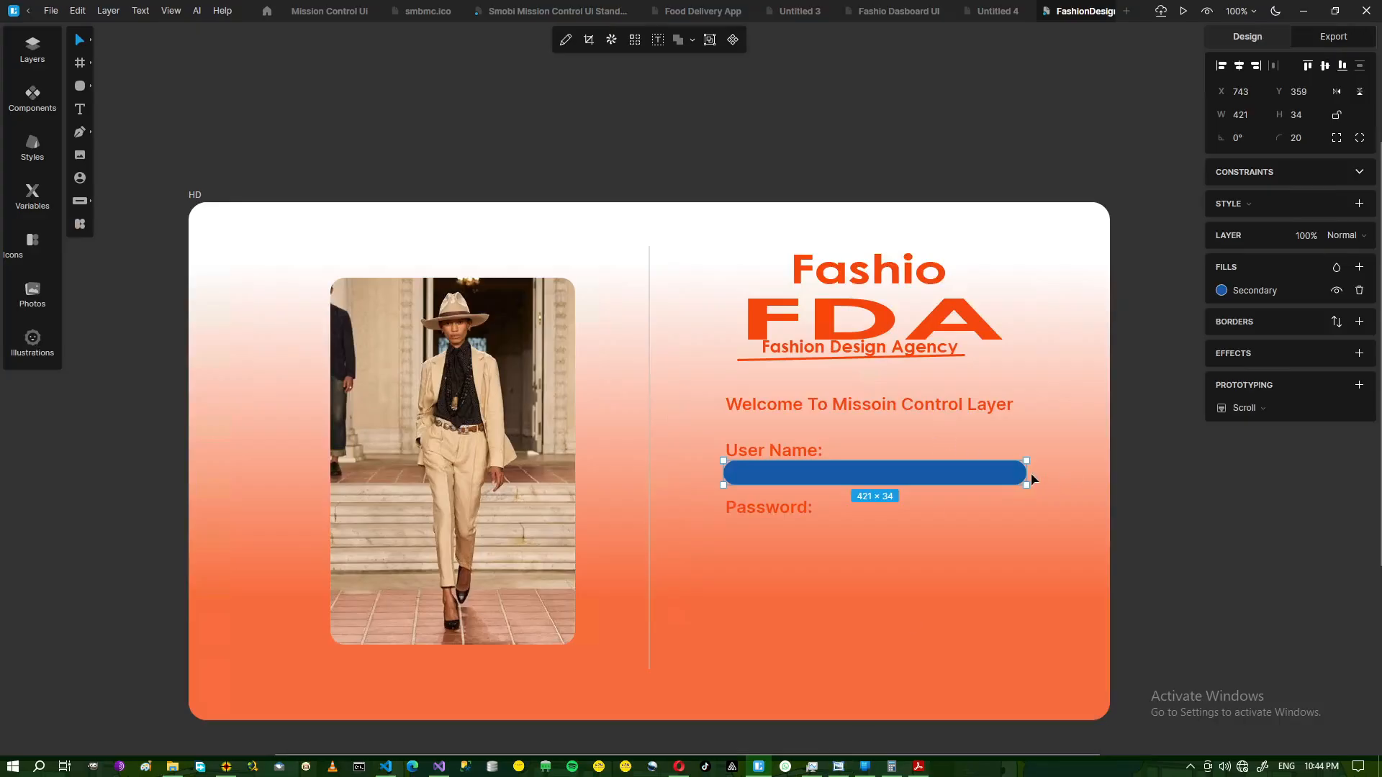
# Widen the input bar to 425 px and give it a 1-px orange F6470E border.
pyautogui.moveTo(1026, 473); pyautogui.dragTo(1029, 473)
pyautogui.click(1357, 323)
pyautogui.click(1249, 345)
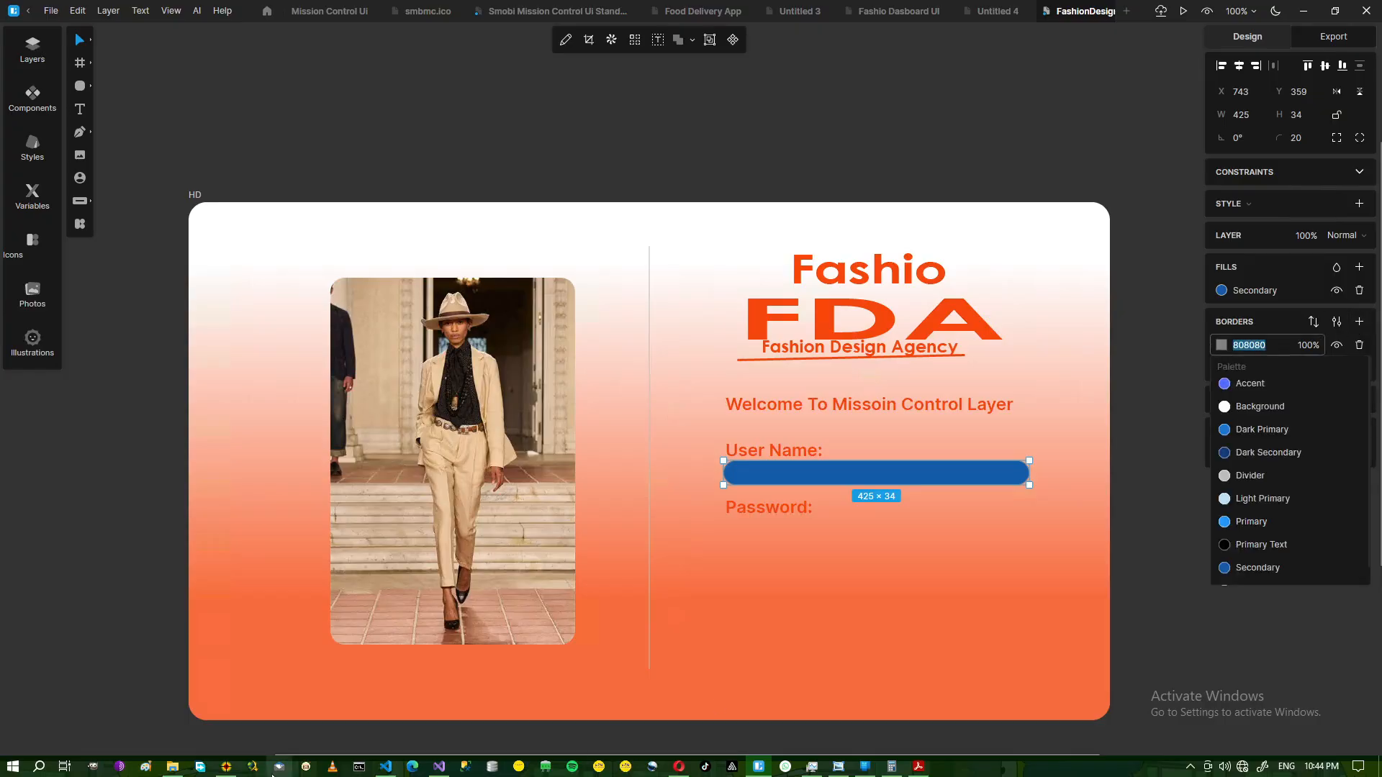
pyautogui.click(226, 767)
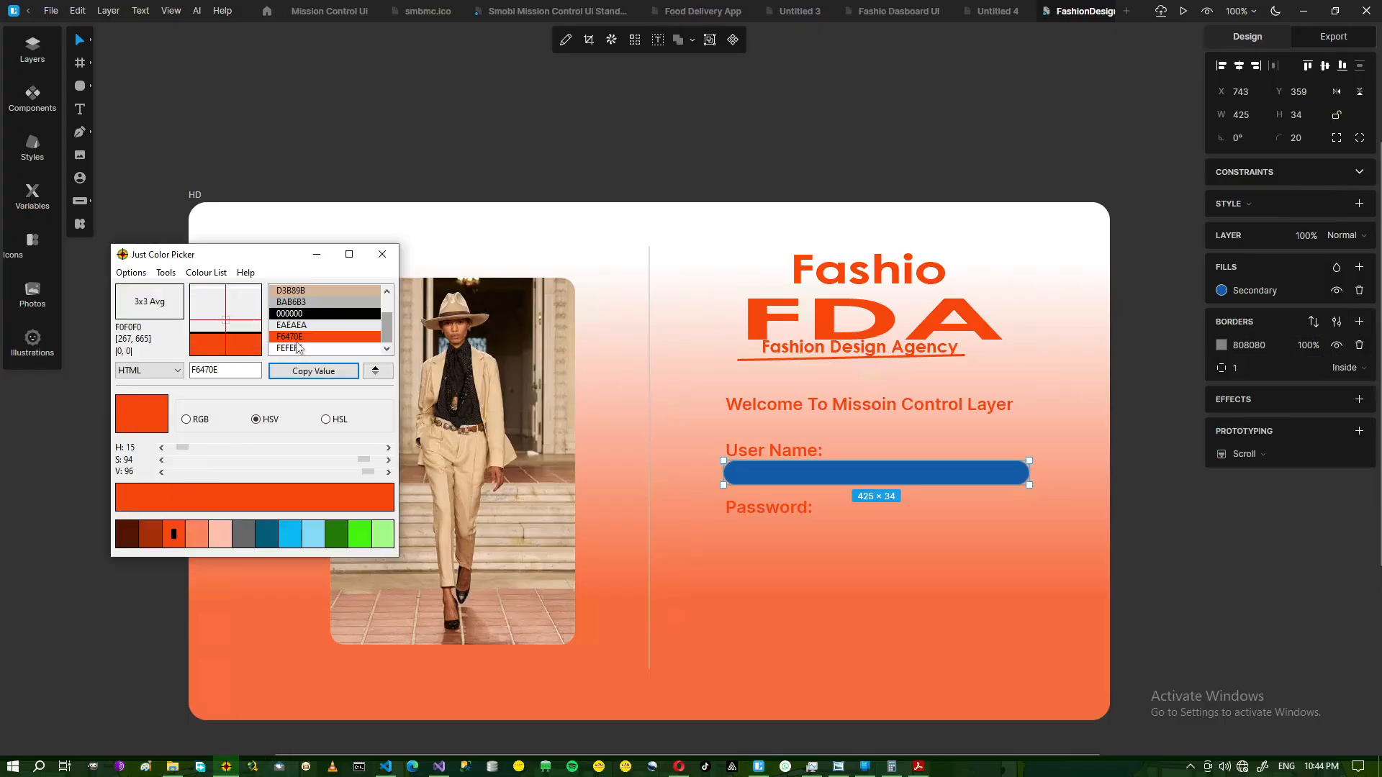
pyautogui.click(316, 260)
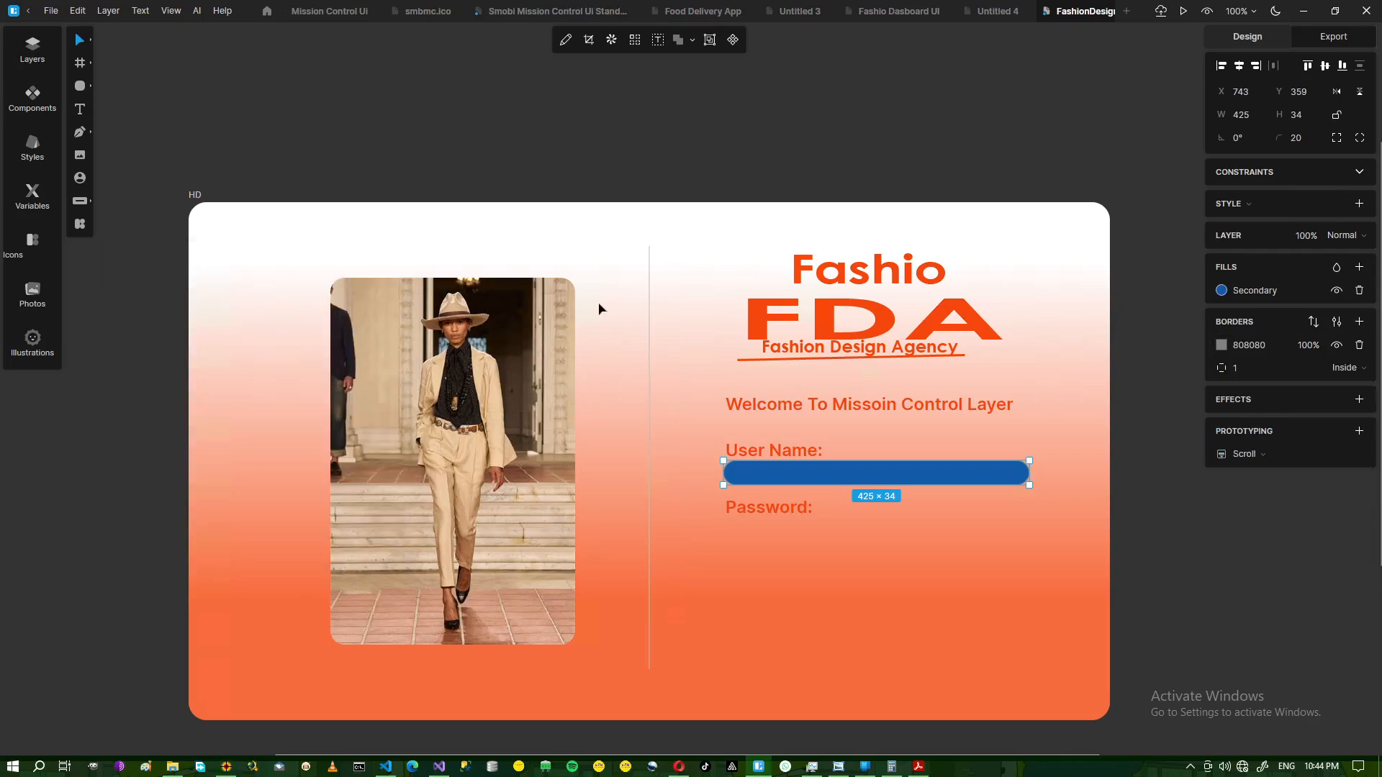
pyautogui.click(1249, 345)
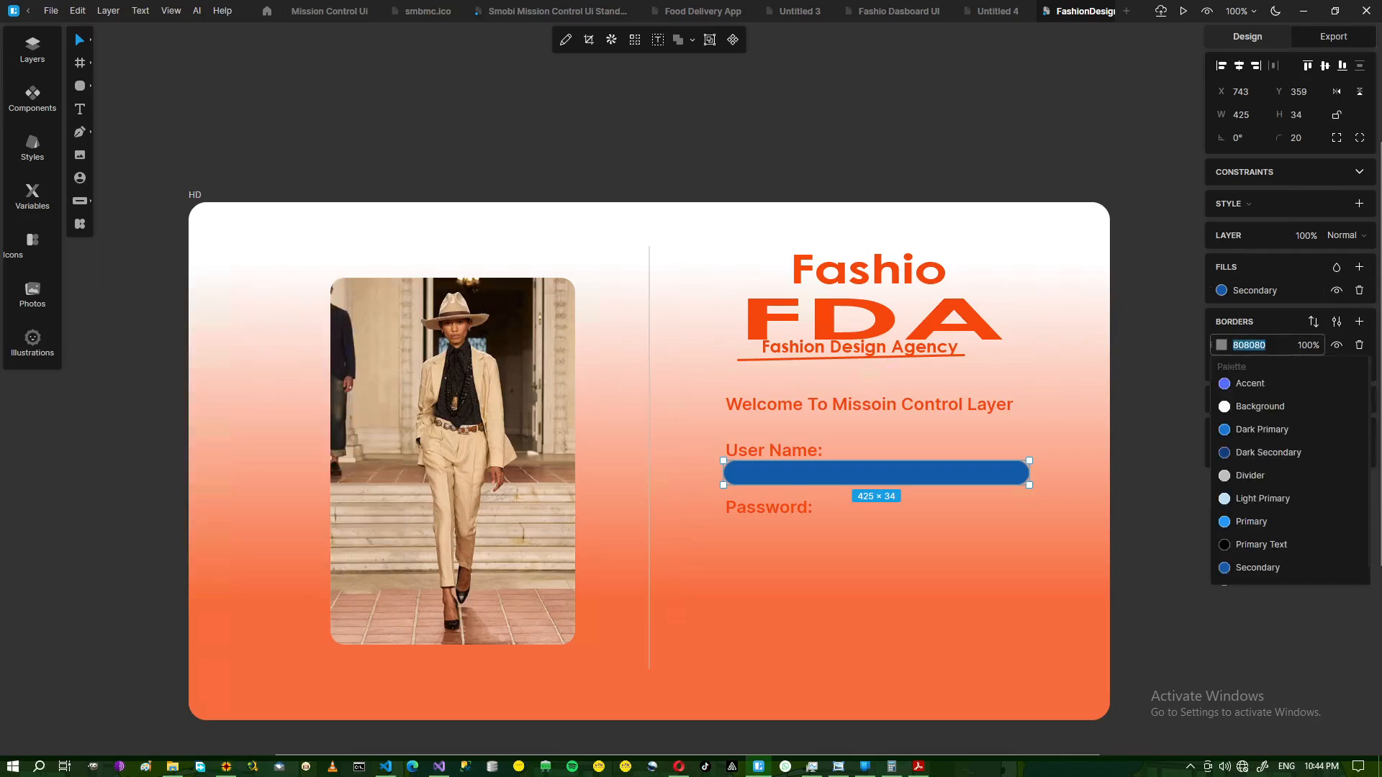
pyautogui.write('F6470E')
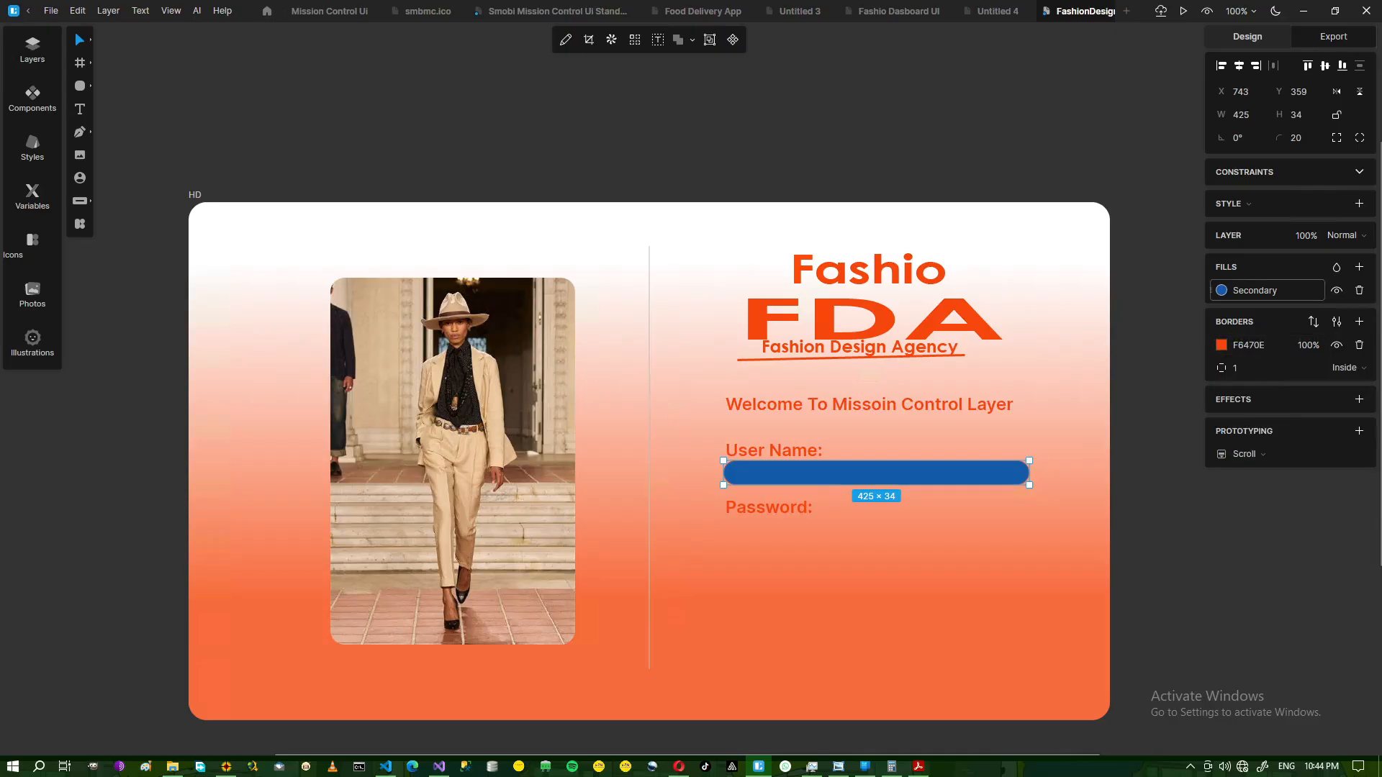
# Fill the User Name bar with off-white F9F9F9.
pyautogui.click(1255, 290)
pyautogui.click(1222, 291)
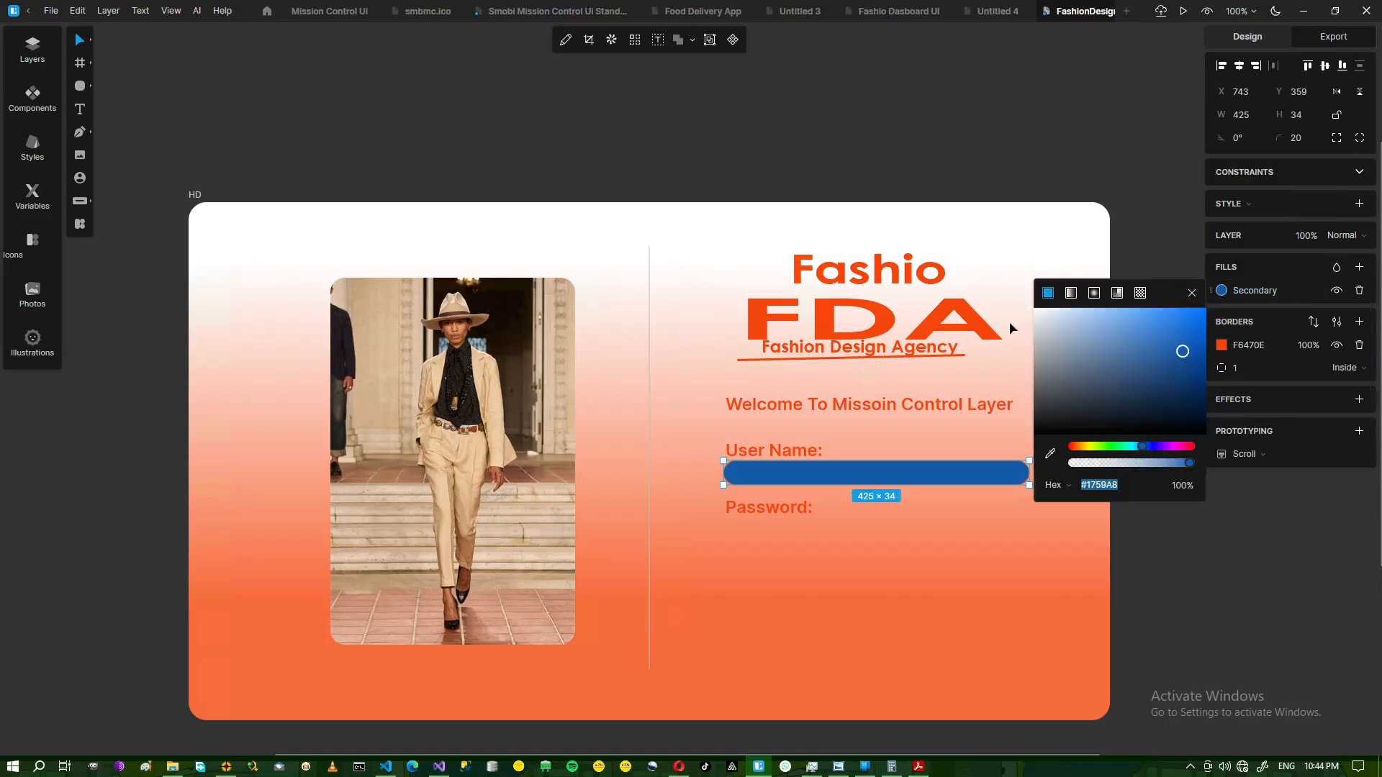
pyautogui.click(1035, 312)
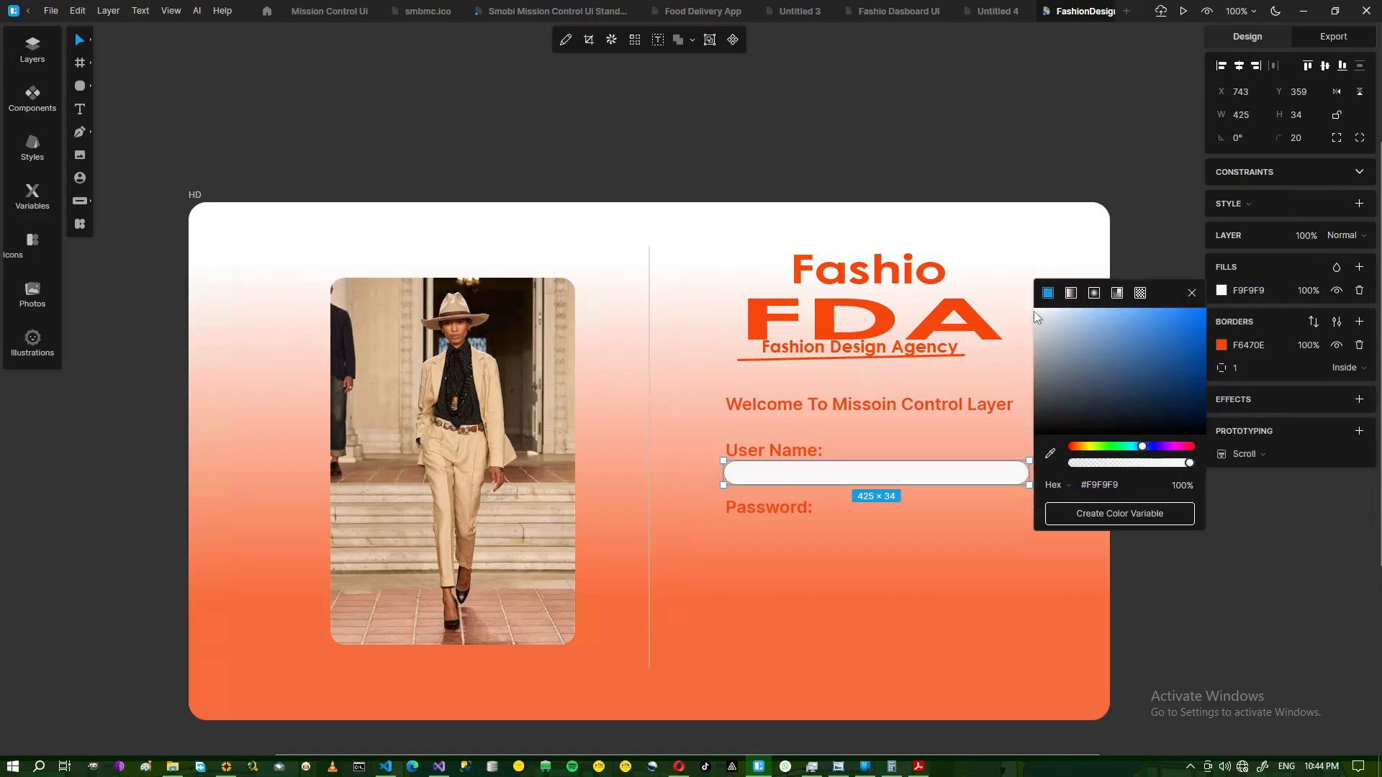
pyautogui.click(1208, 589)
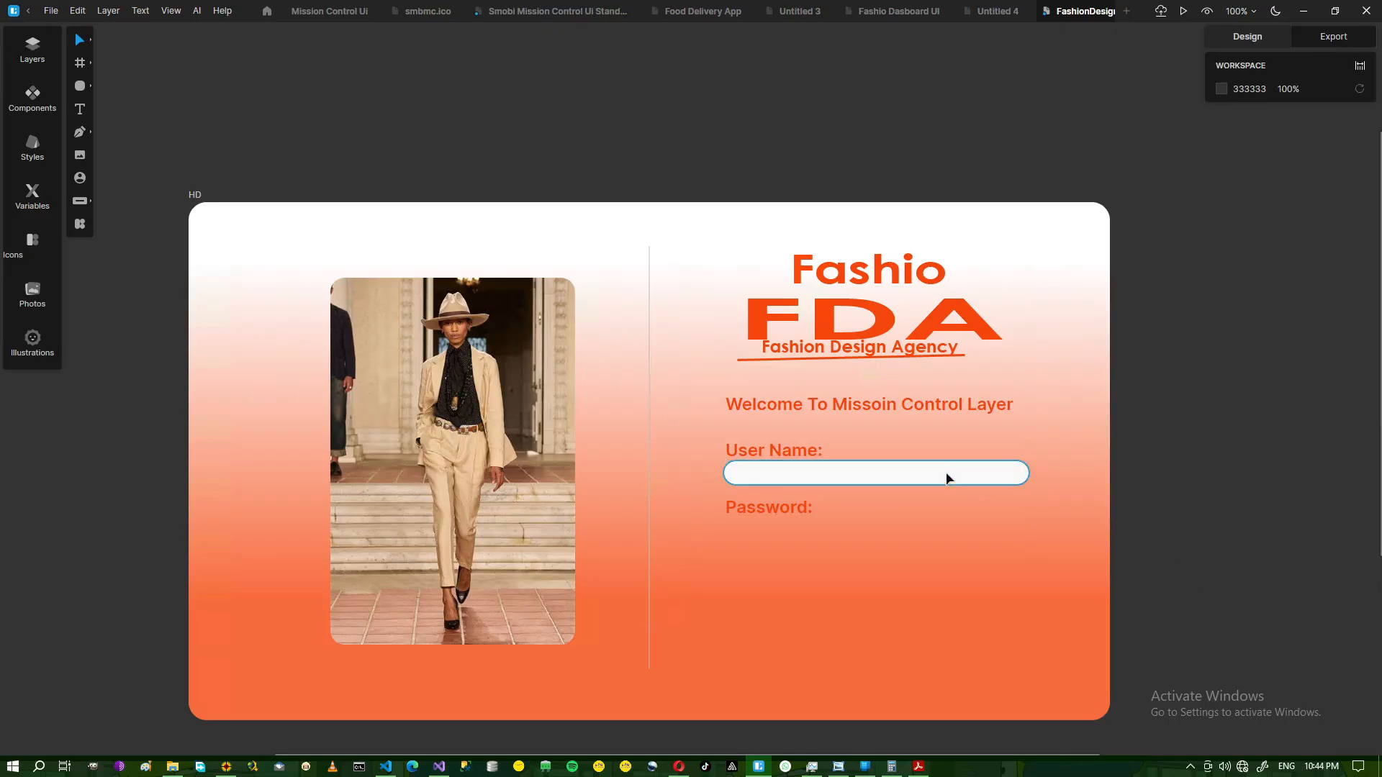
# Set the User Name bar's border thickness to 1 and nudge it down to Y 365.
pyautogui.moveTo(945, 482); pyautogui.dragTo(946, 484)
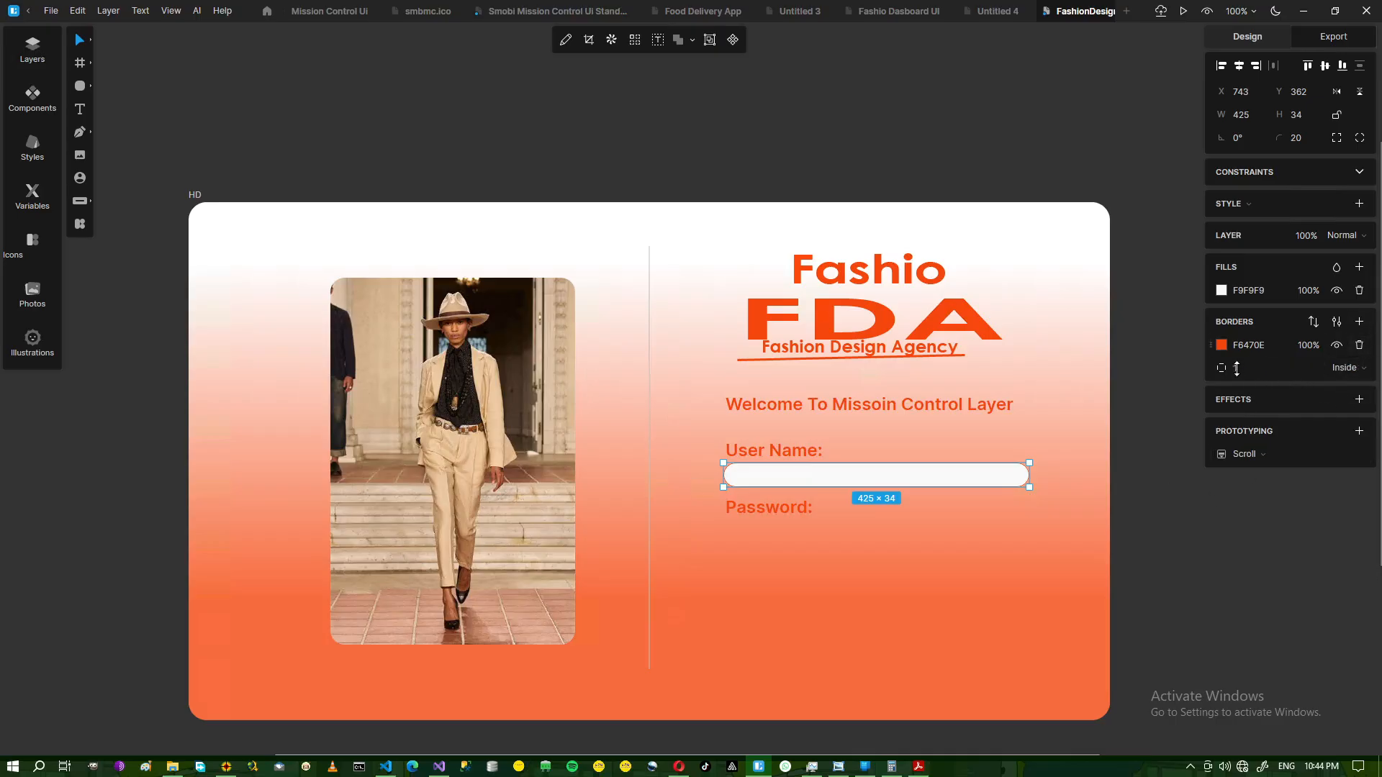
pyautogui.click(1236, 368)
pyautogui.click(1190, 554)
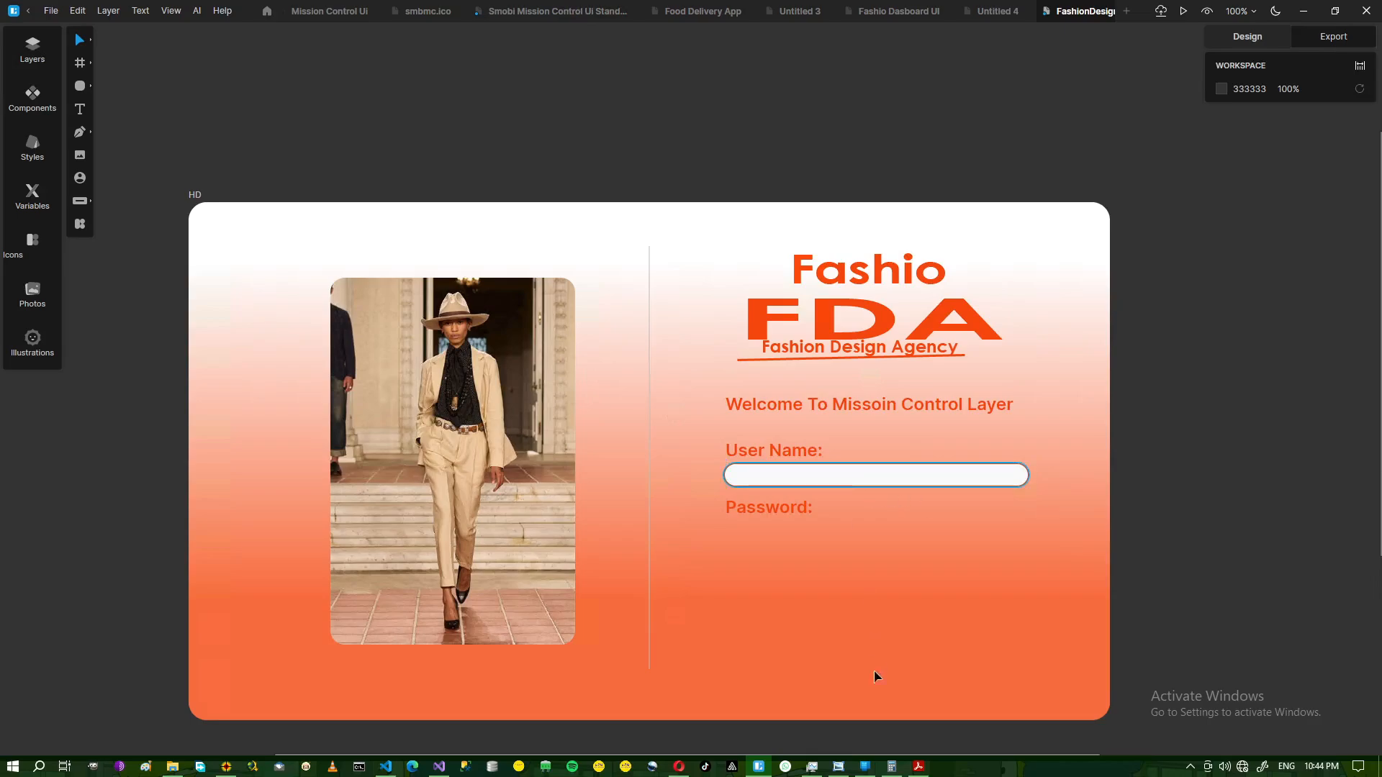
pyautogui.click(839, 770)
pyautogui.click(839, 770)
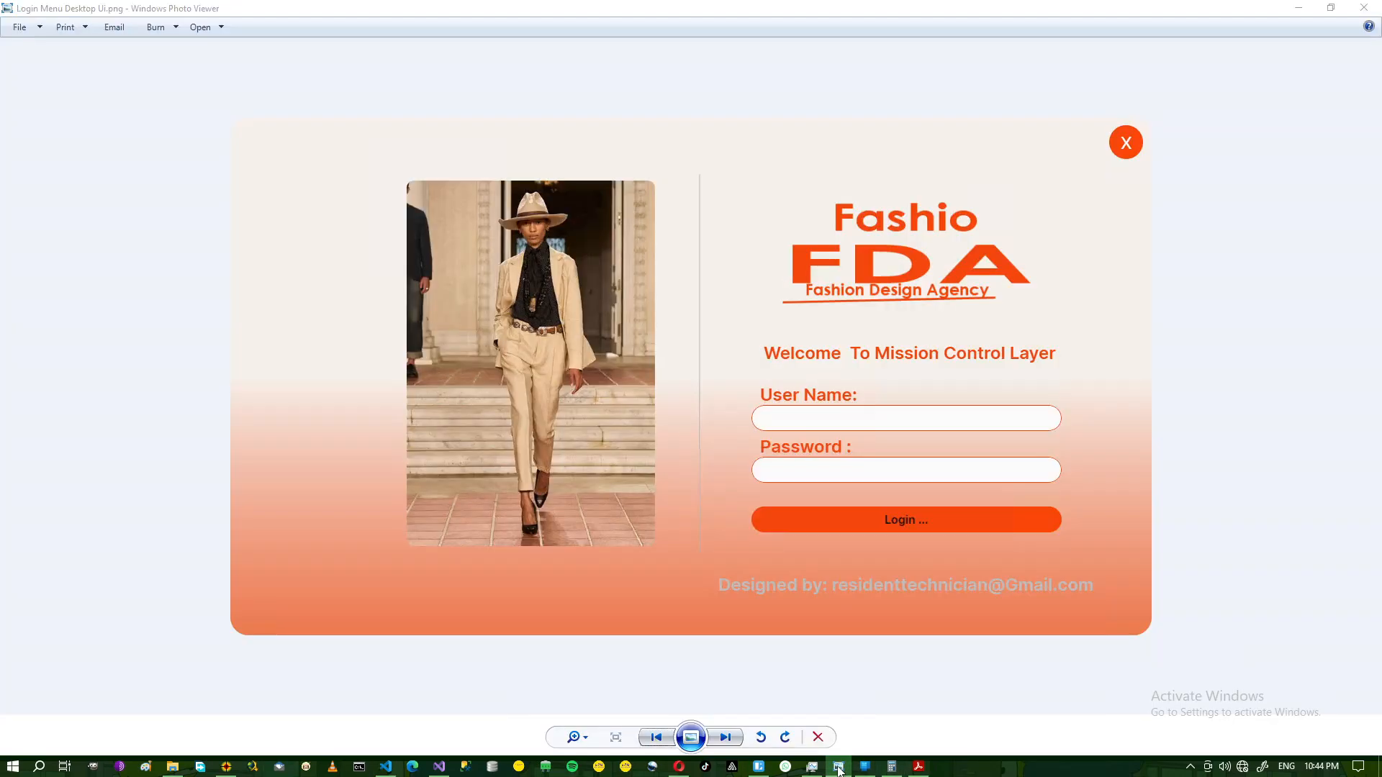
pyautogui.click(839, 487)
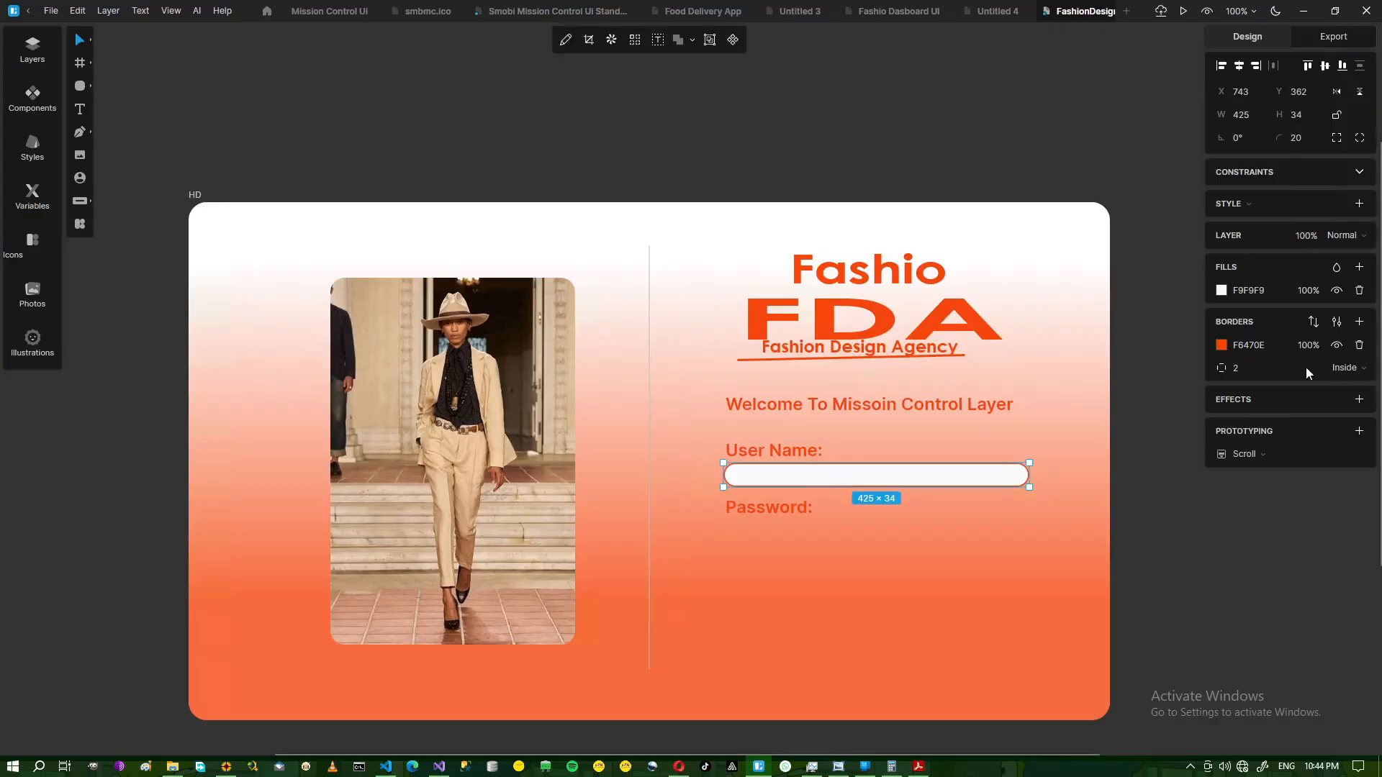
pyautogui.click(1237, 369)
pyautogui.write('1')
pyautogui.click(1206, 540)
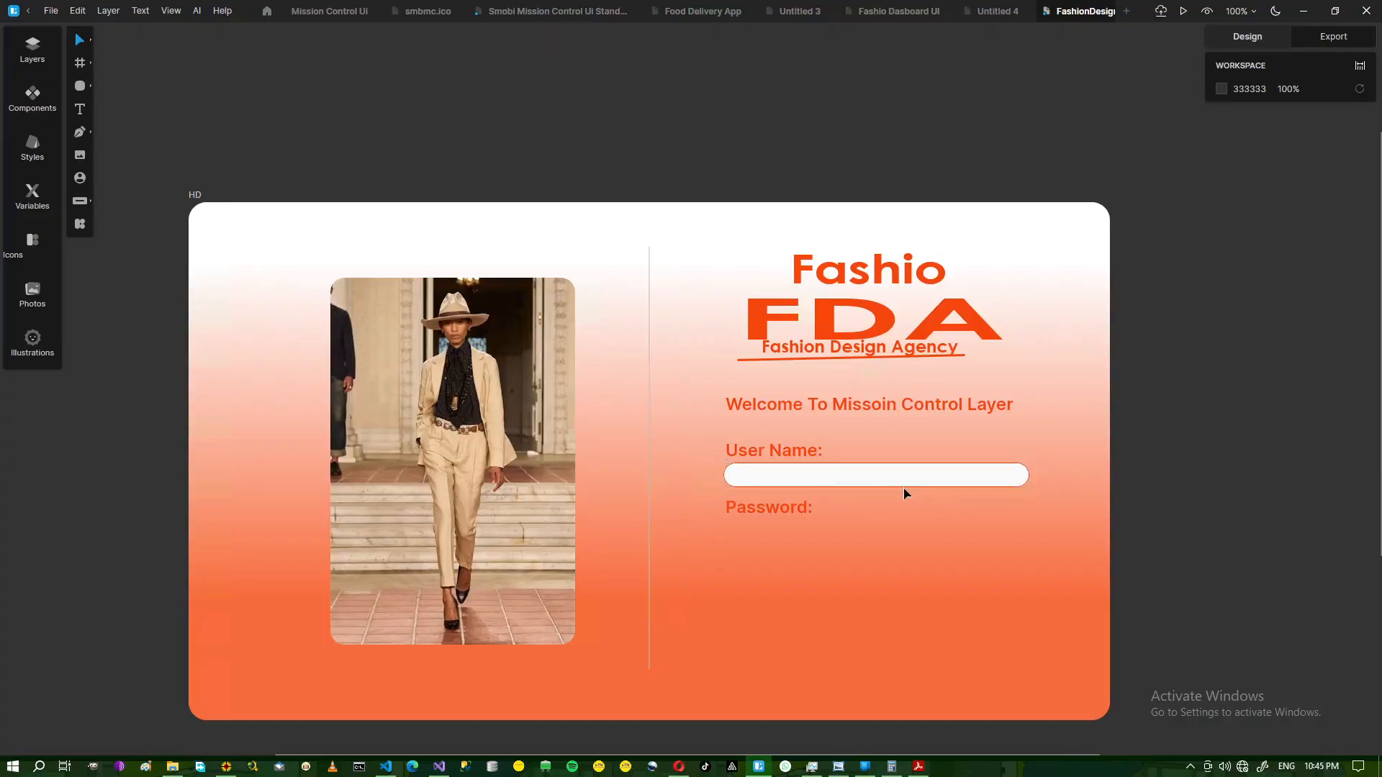
pyautogui.click(836, 482)
pyautogui.moveTo(836, 482); pyautogui.dragTo(837, 482)
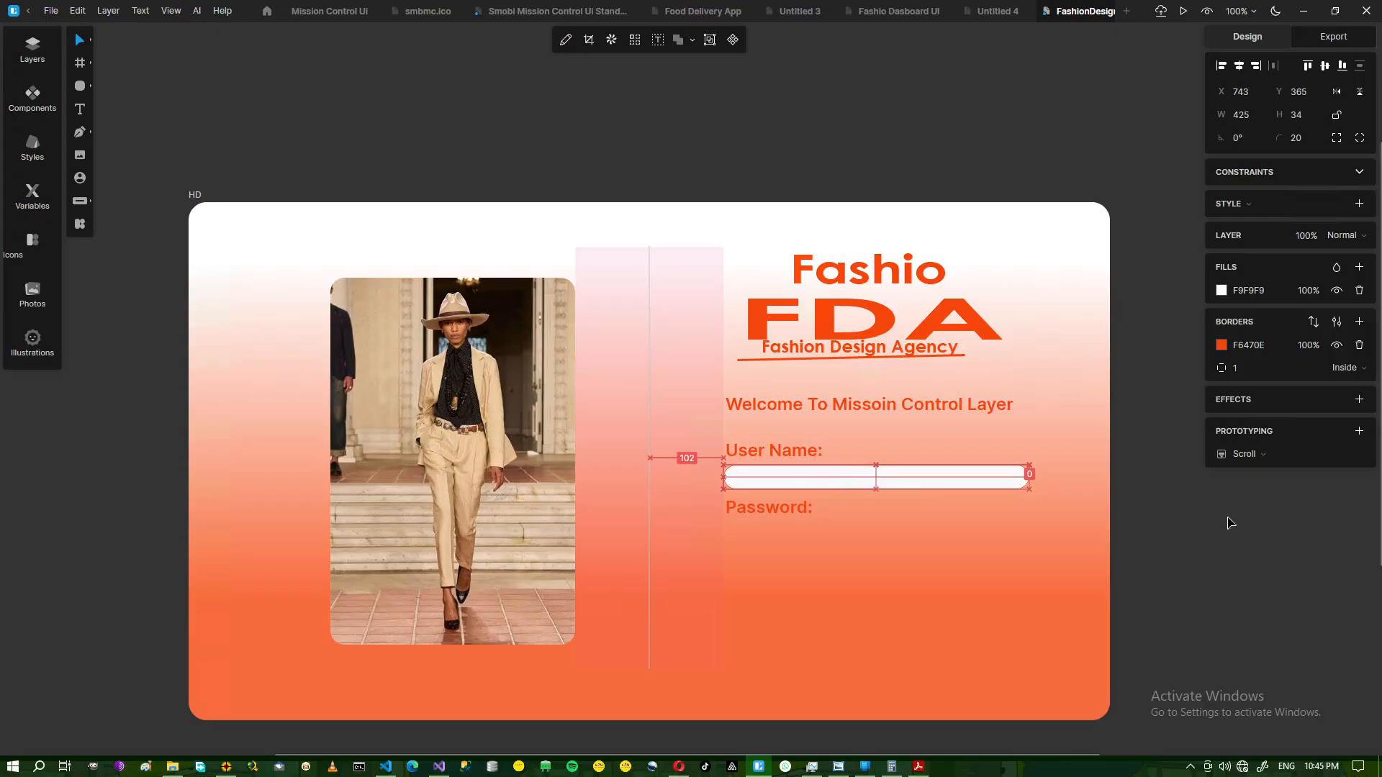
pyautogui.click(1225, 527)
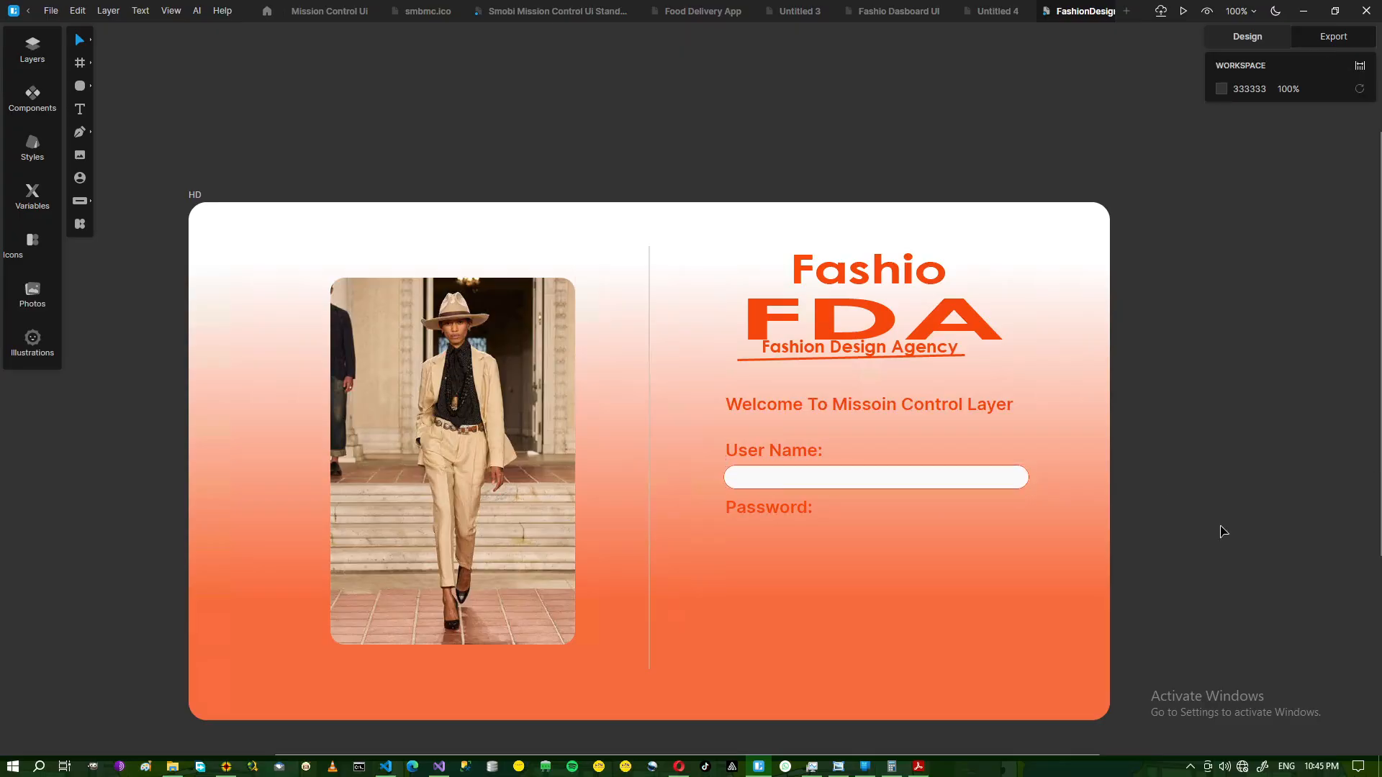
# Move the frame's gradient stops so the white reaches past the User Name field before turning orange.
pyautogui.click(850, 580)
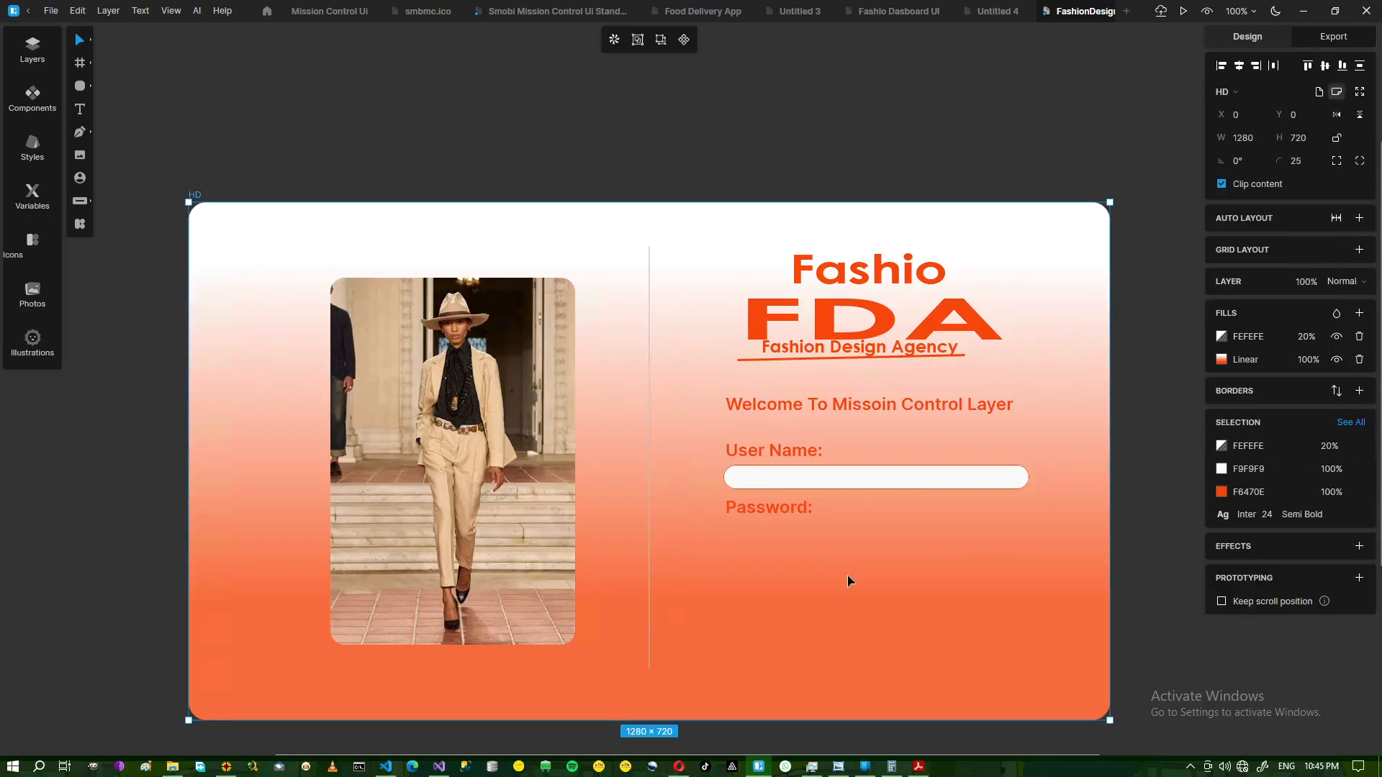
pyautogui.click(1221, 361)
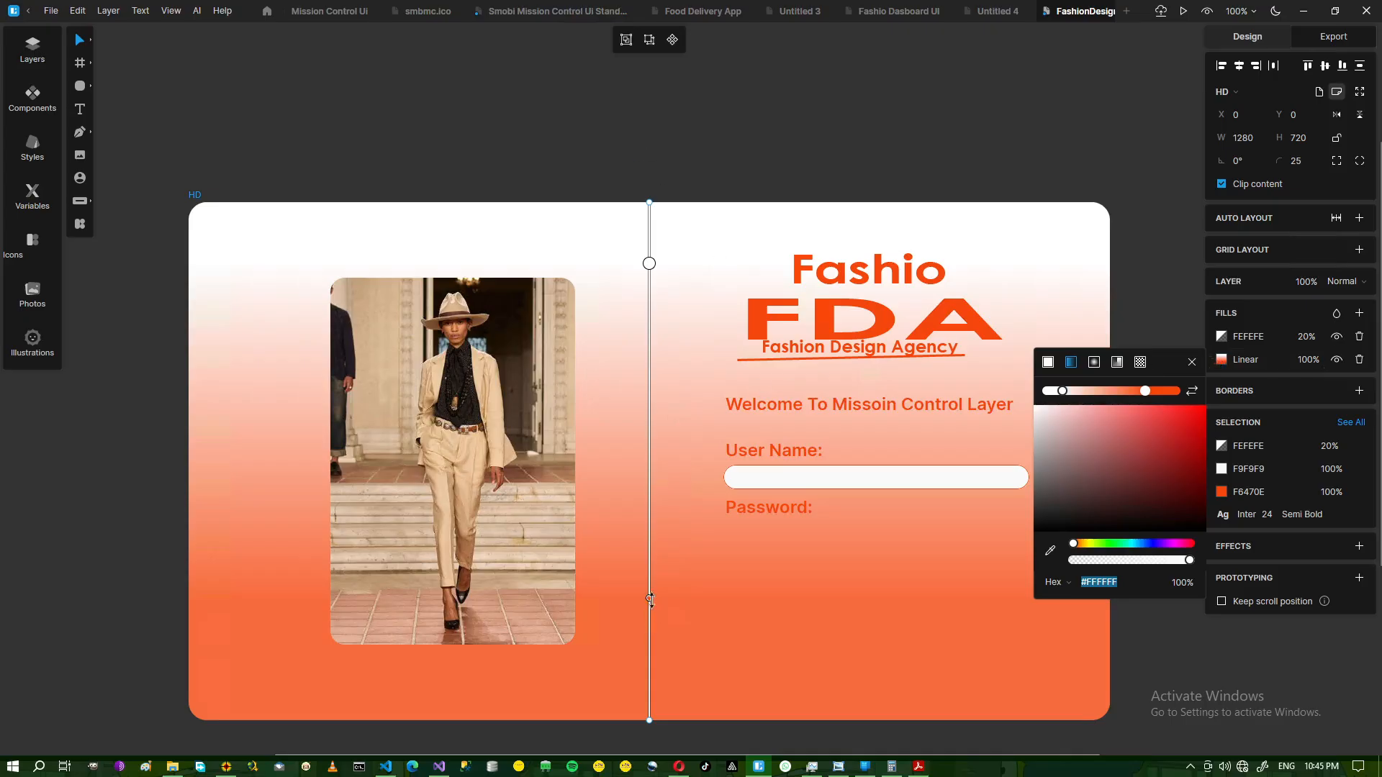
pyautogui.moveTo(650, 600)
pyautogui.mouseDown()
pyautogui.moveTo(648, 324)
pyautogui.moveTo(649, 668)
pyautogui.mouseUp()
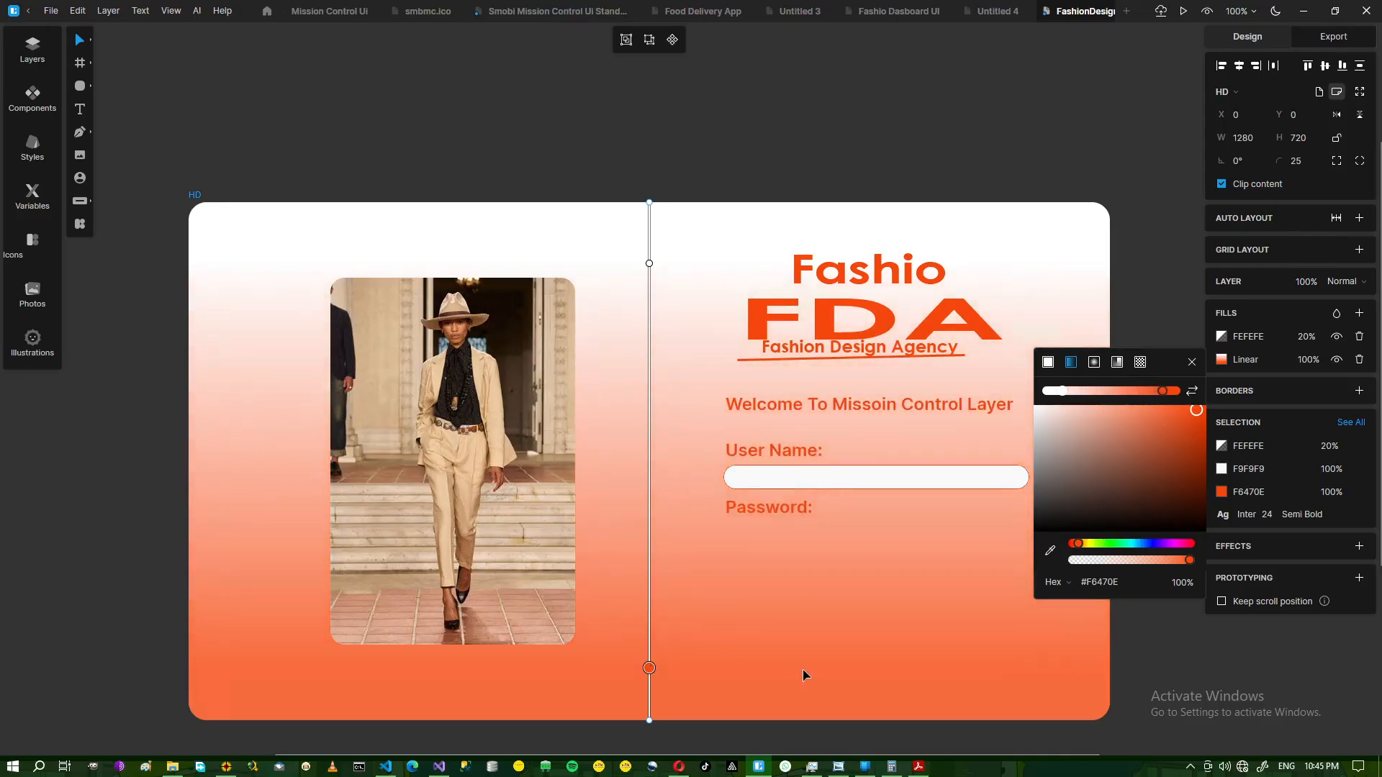
pyautogui.moveTo(649, 263)
pyautogui.mouseDown()
pyautogui.moveTo(651, 205)
pyautogui.moveTo(654, 452)
pyautogui.moveTo(649, 403)
pyautogui.mouseUp()
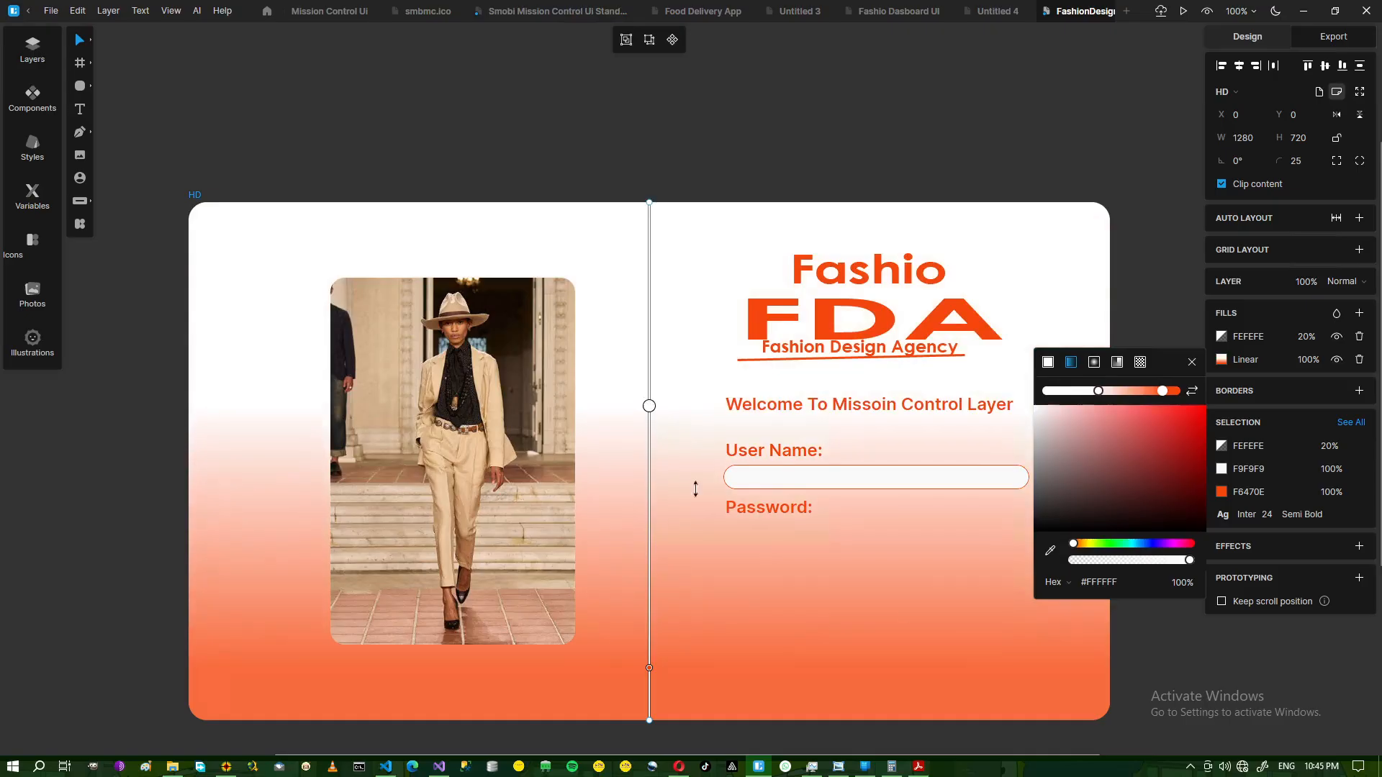
pyautogui.click(1218, 623)
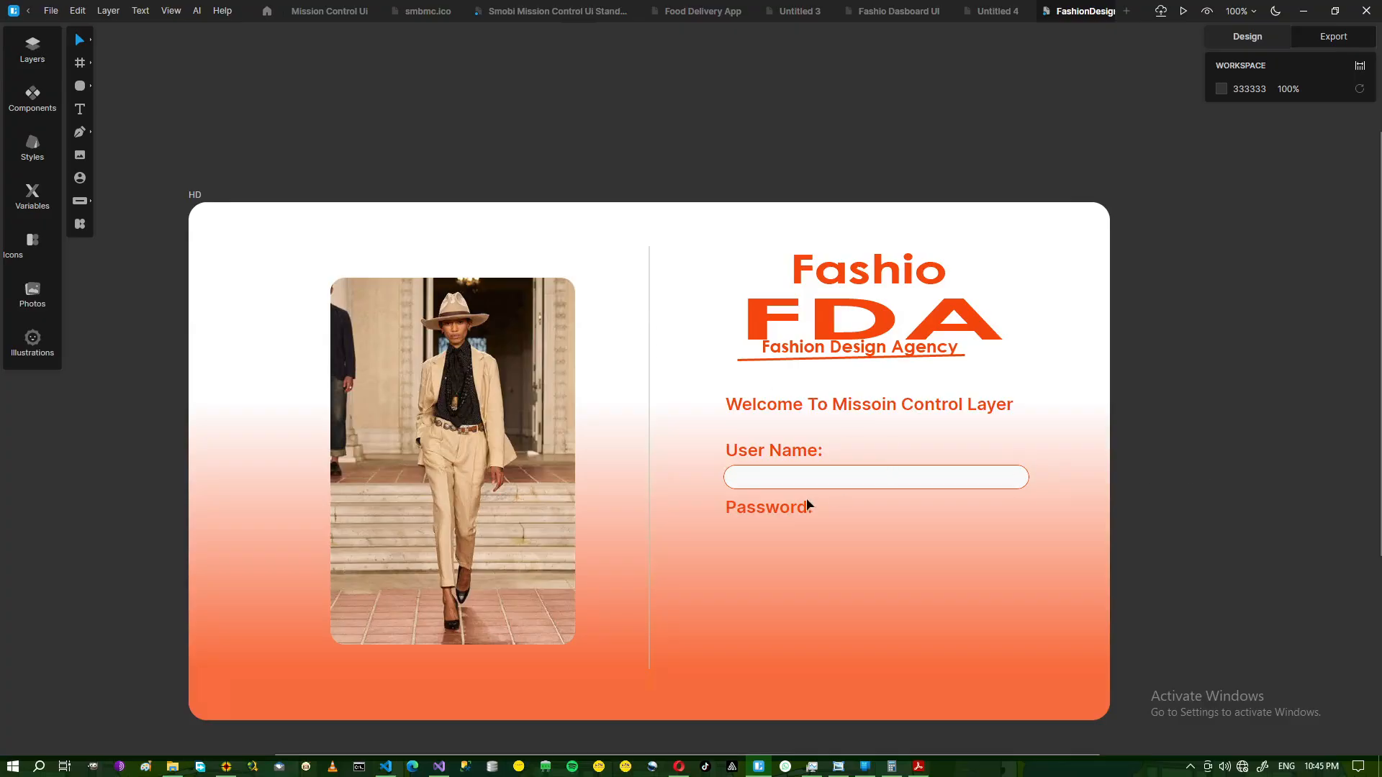
# Nudge the User Name label, its input field and the Password label down together.
pyautogui.click(815, 481)
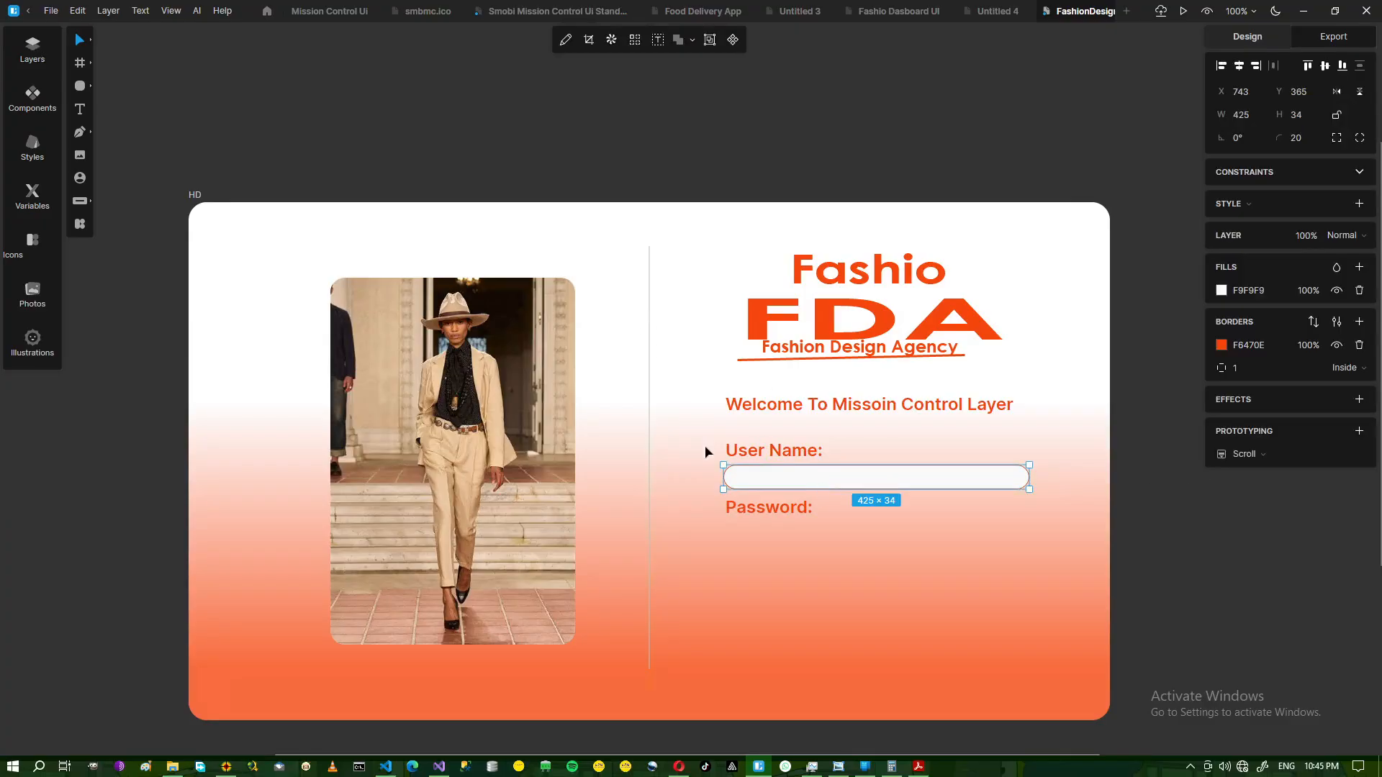
pyautogui.keyDown('shift'); pyautogui.click(780, 456); pyautogui.keyUp('shift')
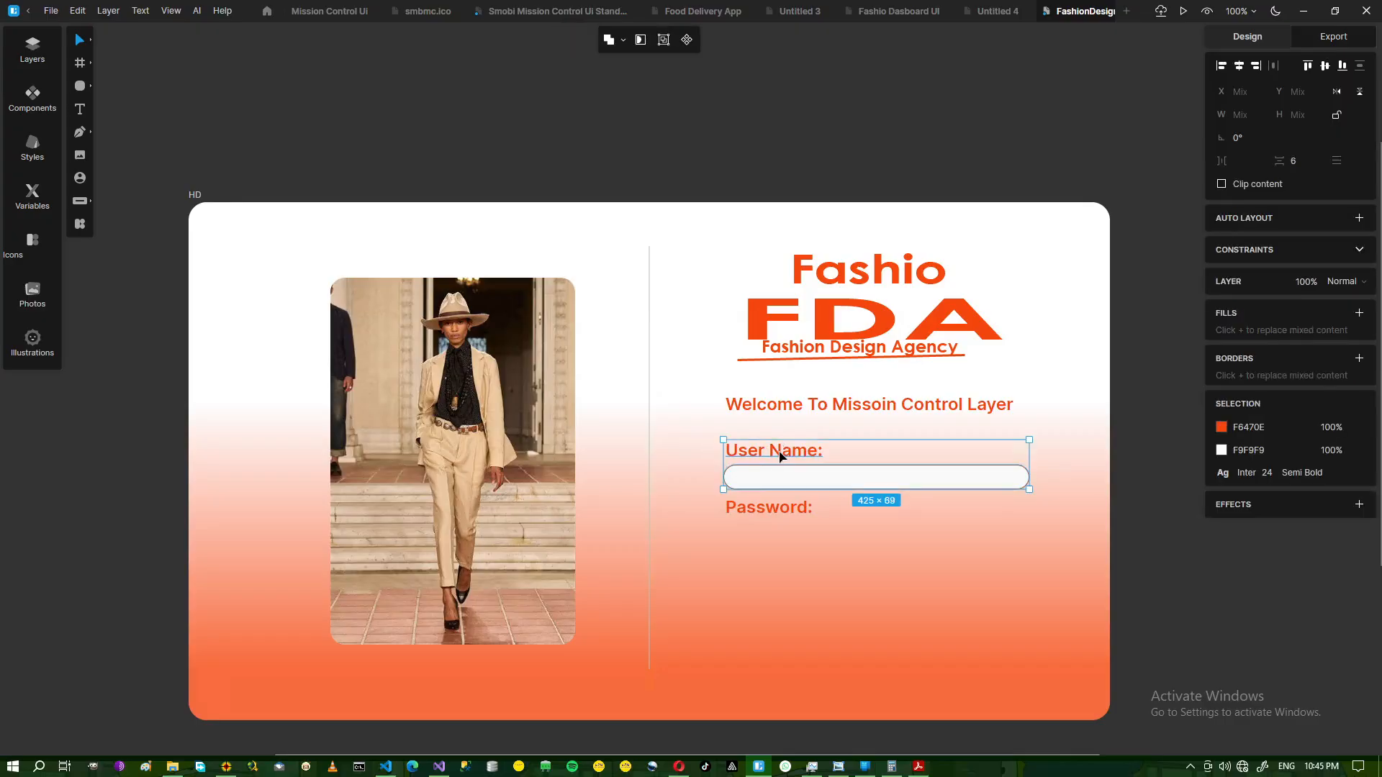
pyautogui.press('Down')
pyautogui.press('Down')
pyautogui.press('Down')
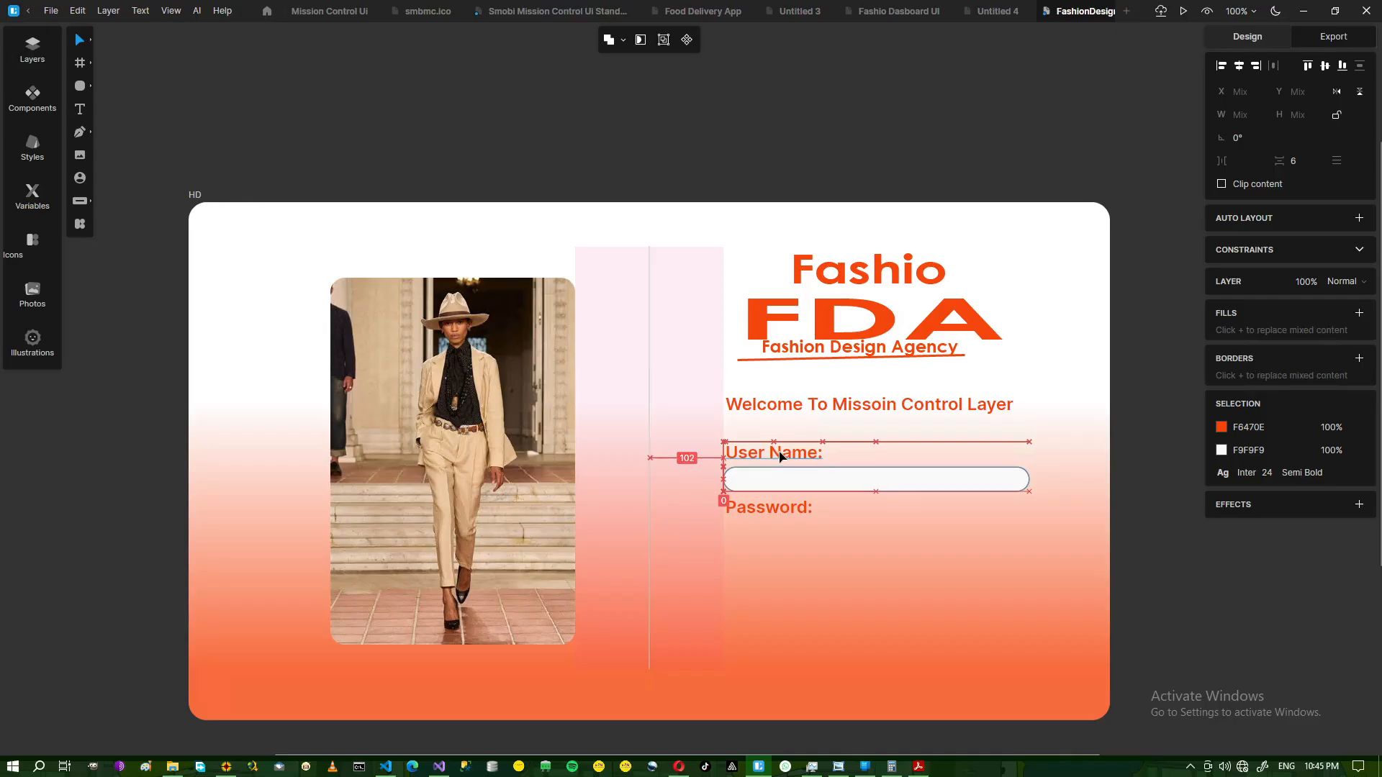
pyautogui.keyDown('shift'); pyautogui.click(766, 511); pyautogui.keyUp('shift')
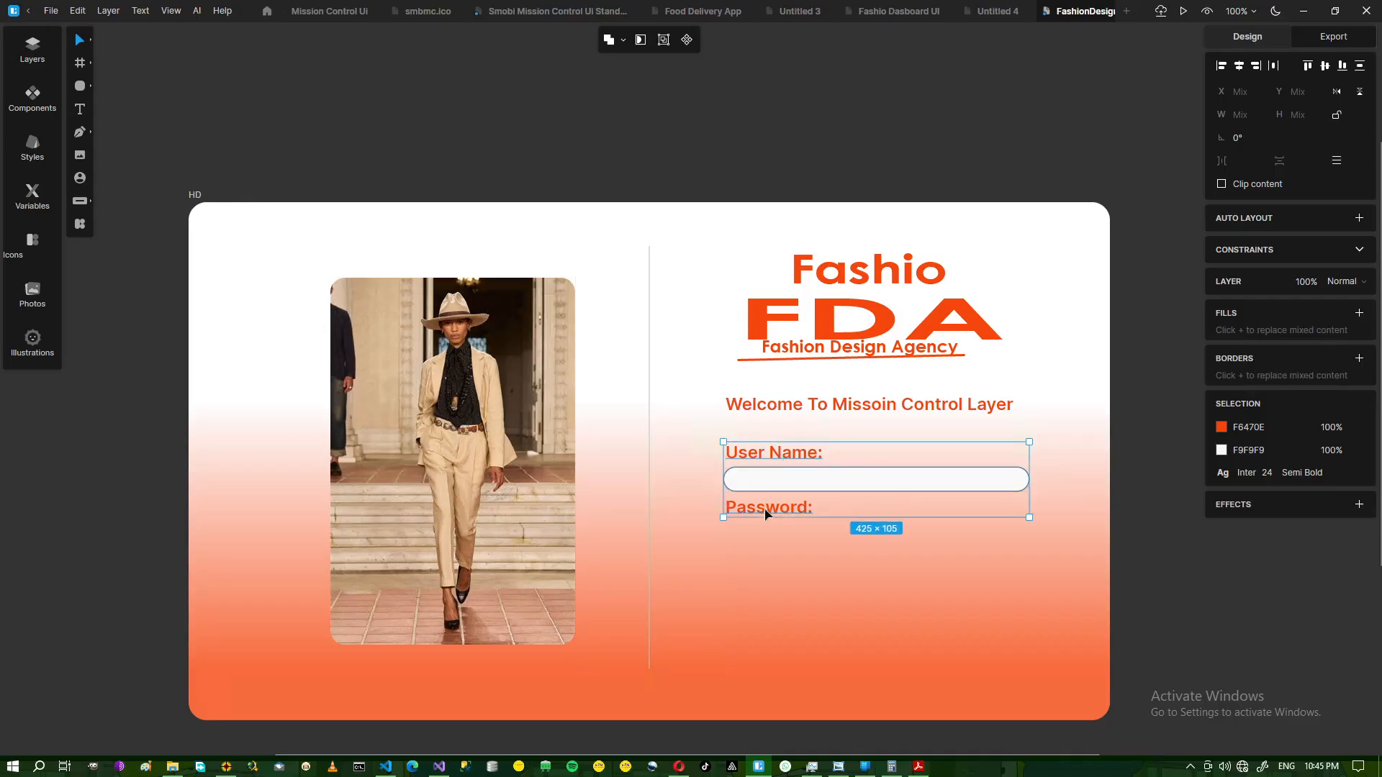
pyautogui.press('Down')
pyautogui.press('Down')
pyautogui.press('Down')
pyautogui.press('Down')
pyautogui.press('Down')
pyautogui.press('Down')
pyautogui.press('Down')
pyautogui.press('Down')
pyautogui.press('Down')
pyautogui.press('Down')
pyautogui.press('Down')
pyautogui.press('Down')
pyautogui.press('Down')
pyautogui.press('Down')
pyautogui.press('Down')
pyautogui.press('Down')
pyautogui.press('Down')
pyautogui.press('Down')
pyautogui.press('Down')
pyautogui.press('Down')
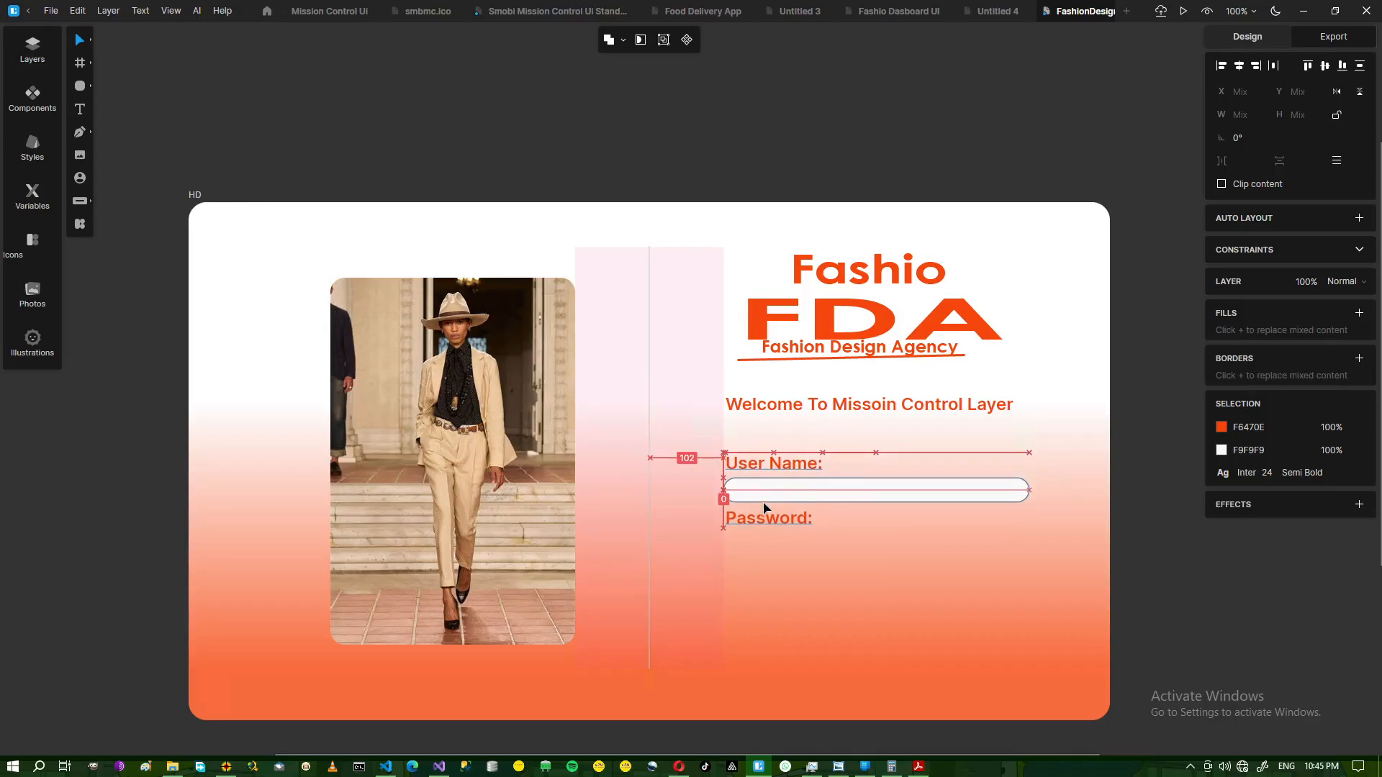
pyautogui.press('Up')
pyautogui.press('Up')
pyautogui.press('Up')
pyautogui.press('Up')
pyautogui.press('Up')
pyautogui.press('Up')
pyautogui.press('Up')
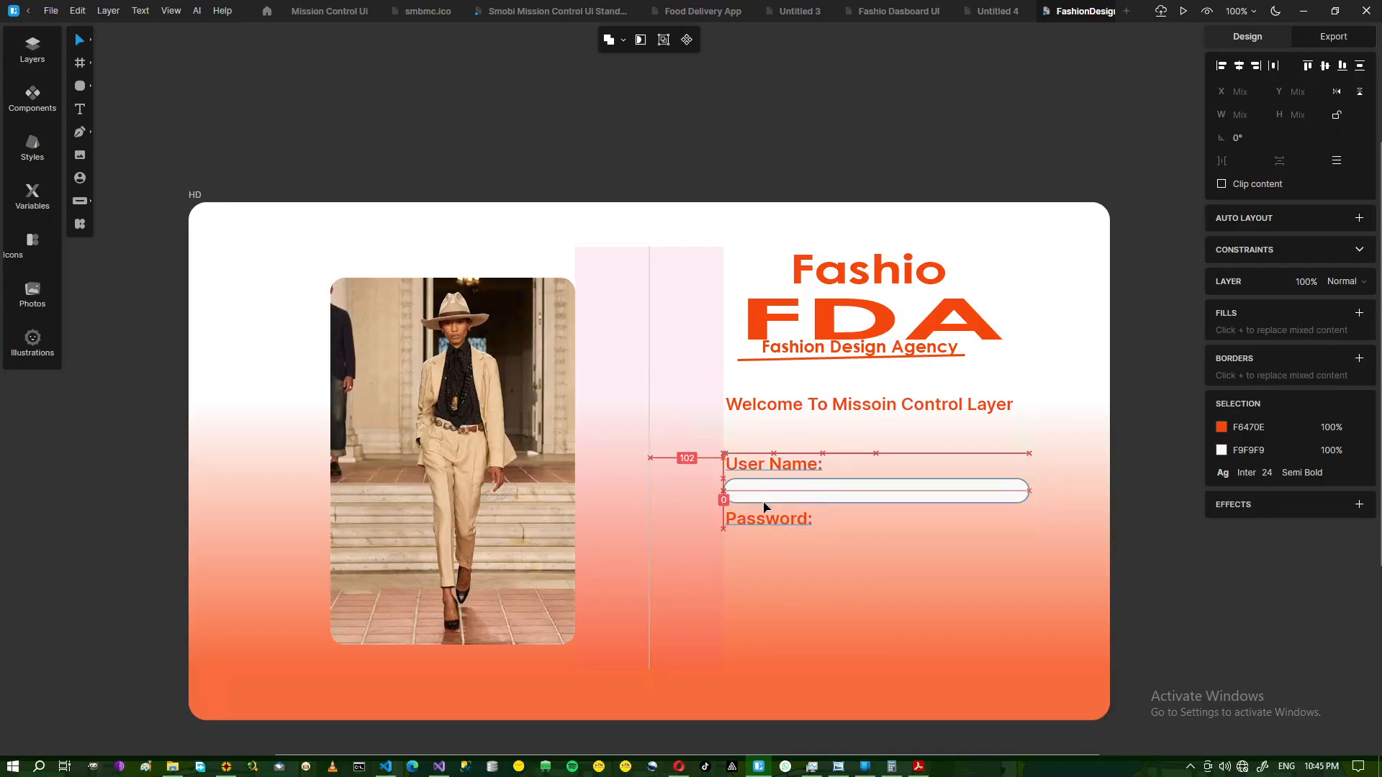
pyautogui.click(1201, 562)
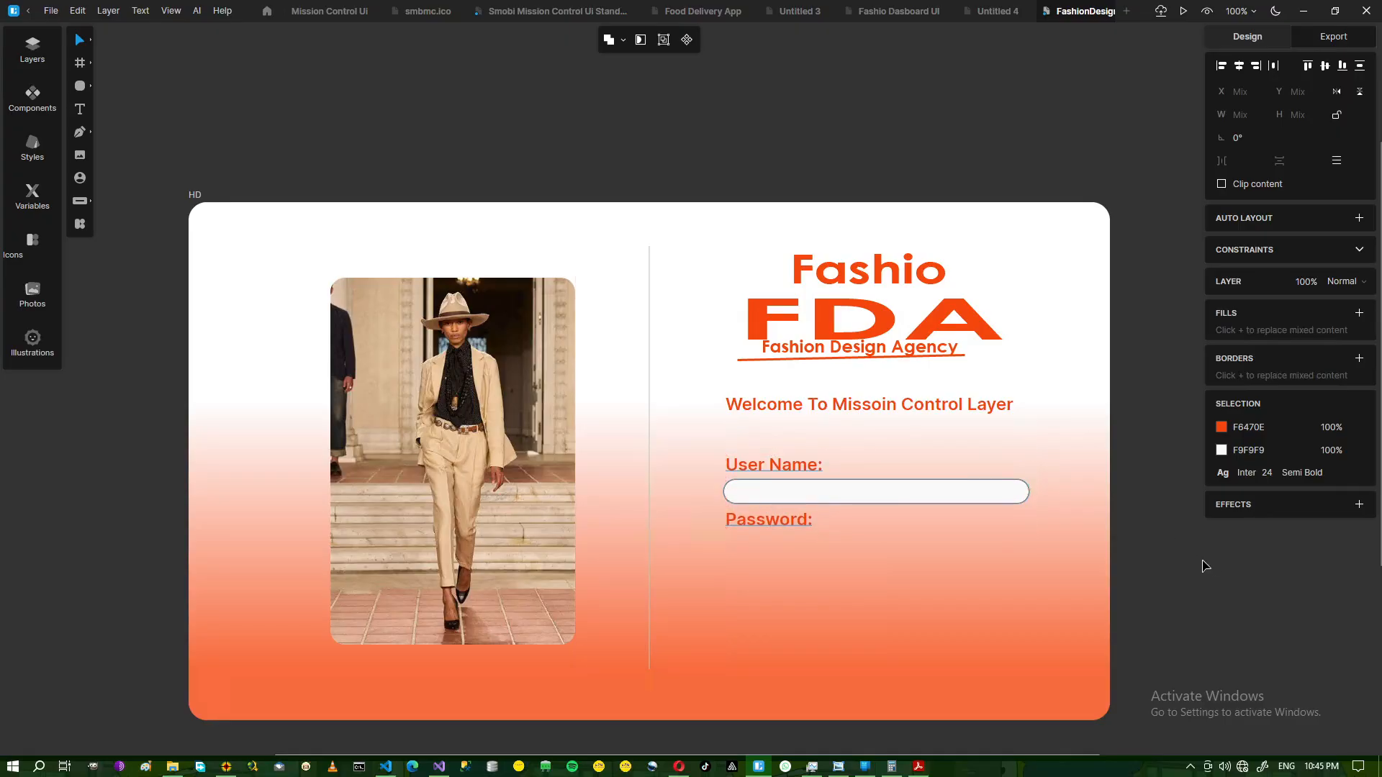
pyautogui.click(861, 501)
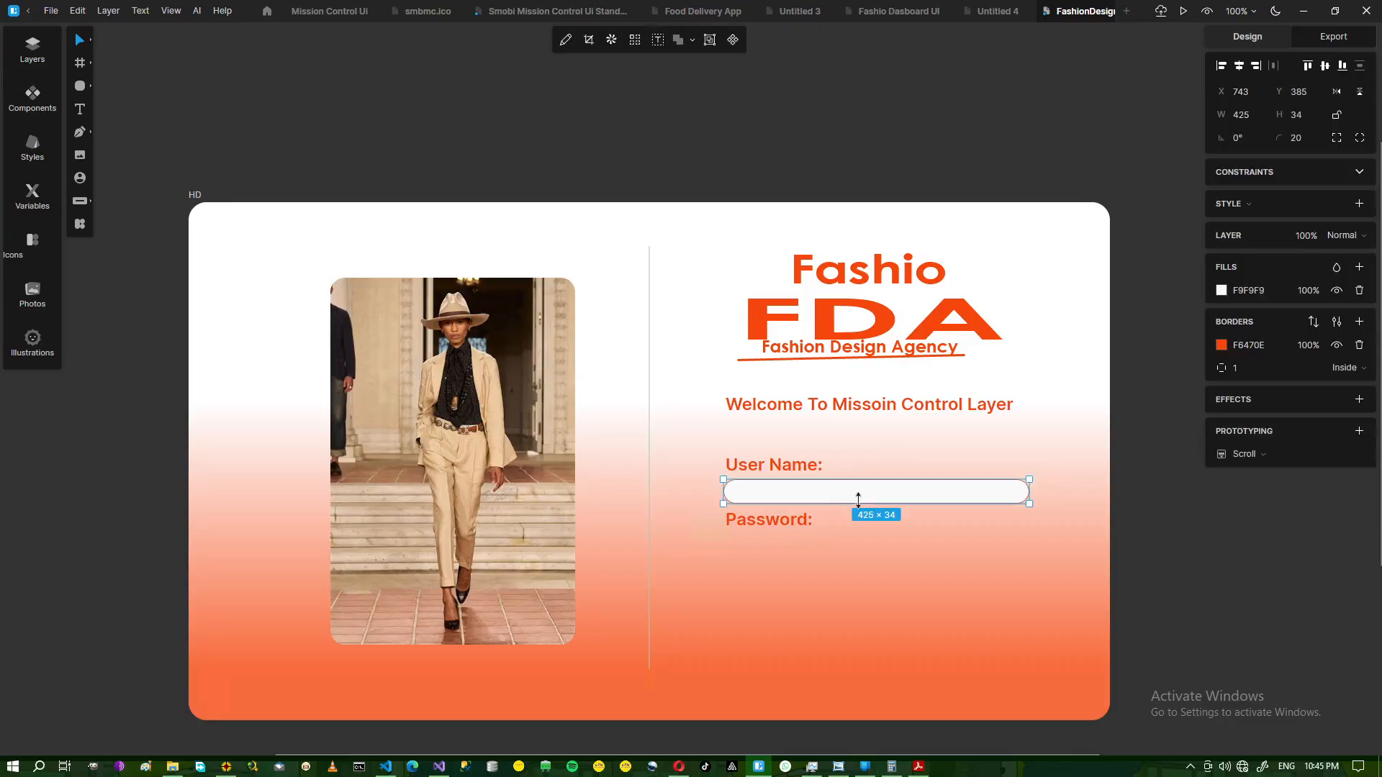
# Duplicate the User Name field twice, placing one copy under Password and another below at Y 507.
pyautogui.hotkey('ctrl', 'd')
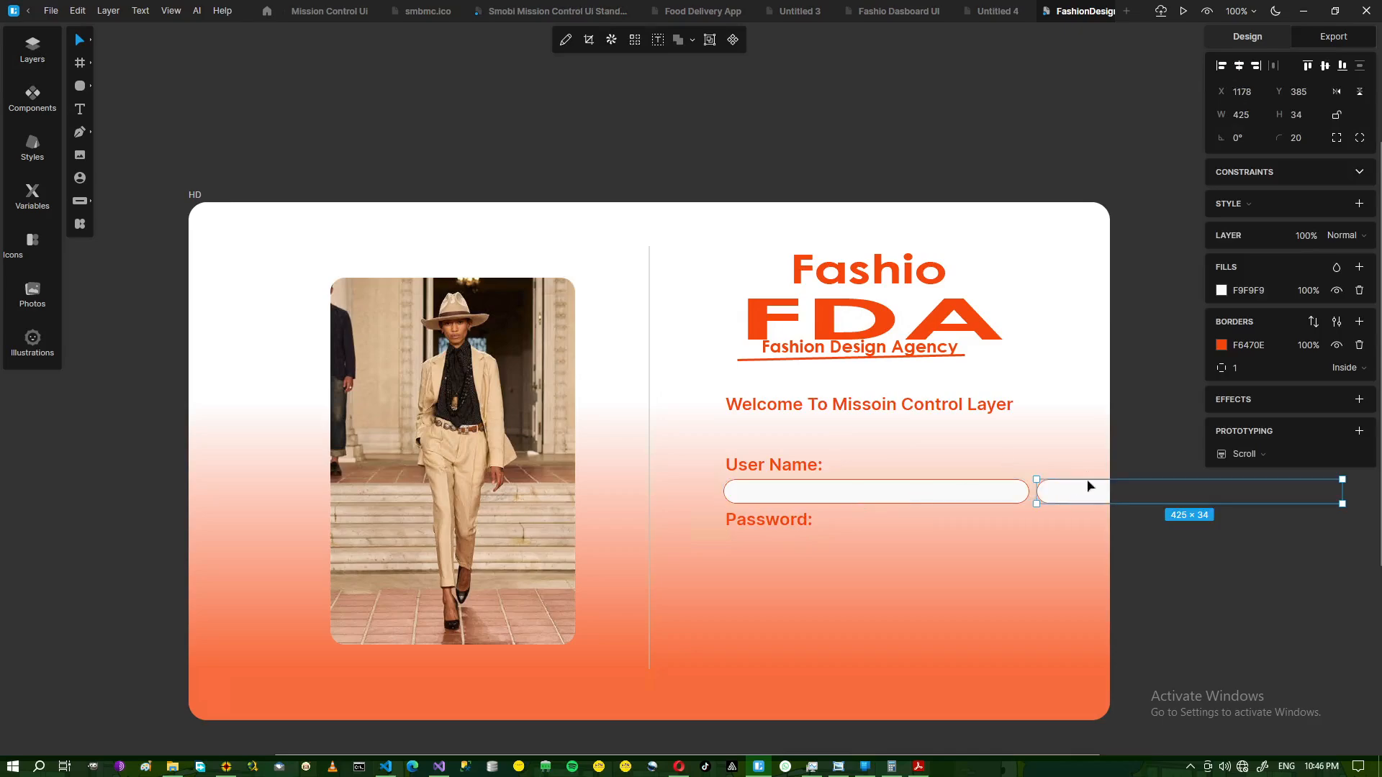
pyautogui.moveTo(1078, 503); pyautogui.dragTo(768, 555)
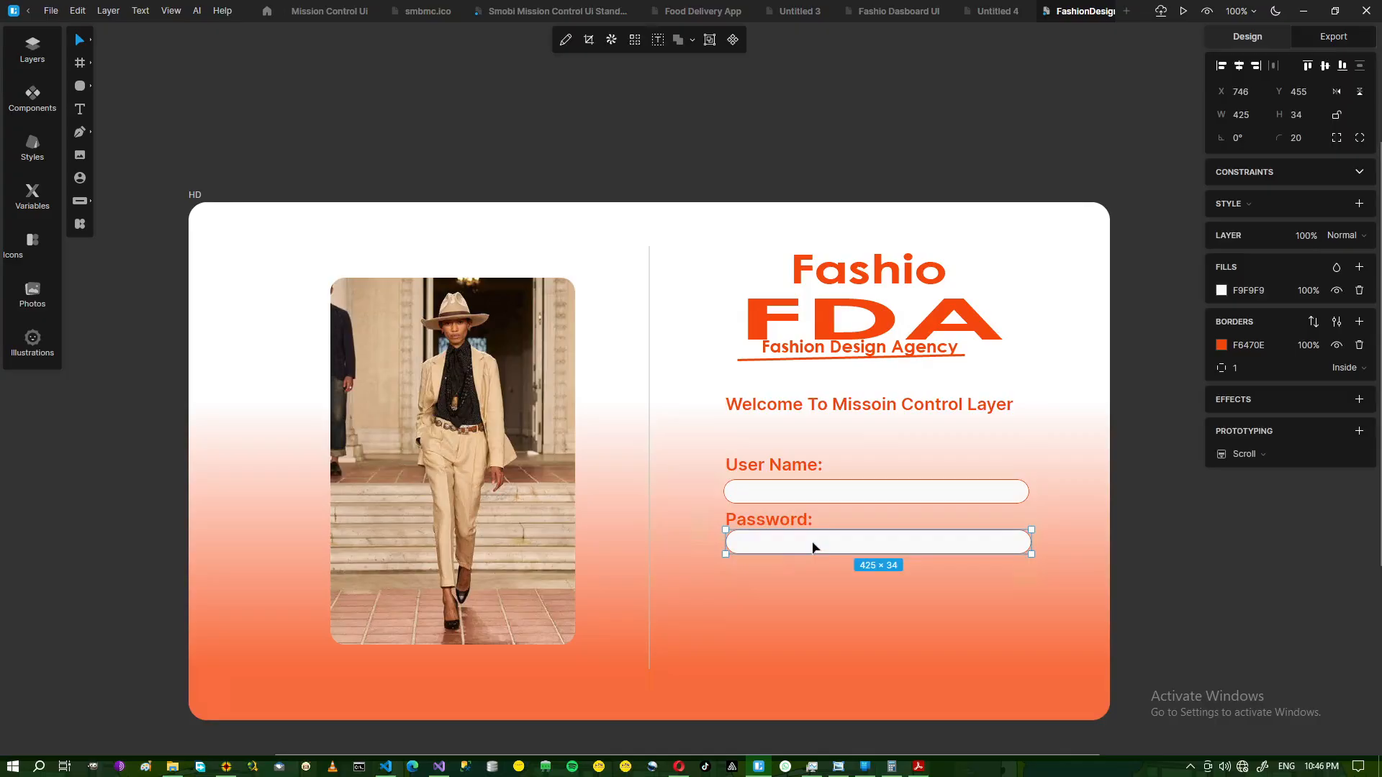
pyautogui.hotkey('ctrl', 'd')
pyautogui.moveTo(1057, 545); pyautogui.dragTo(762, 595)
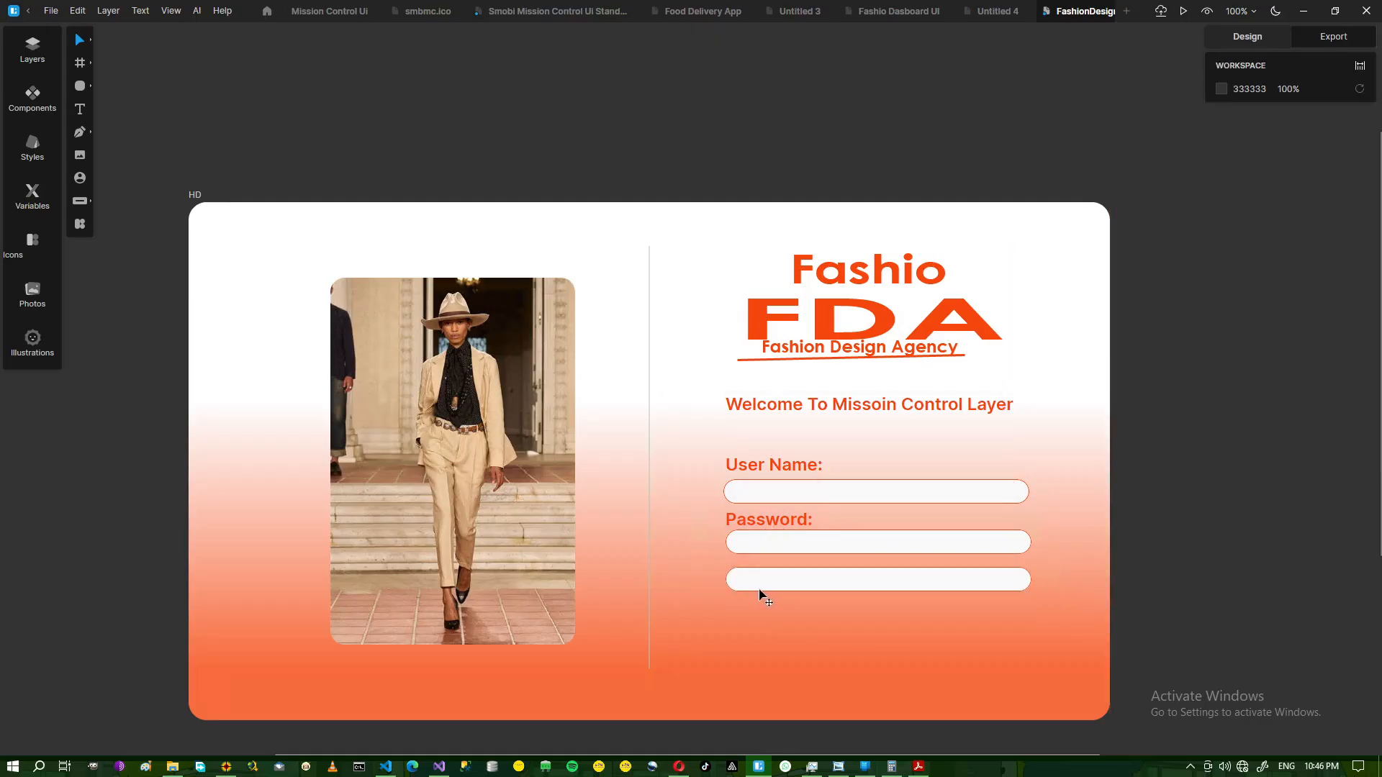
pyautogui.click(756, 589)
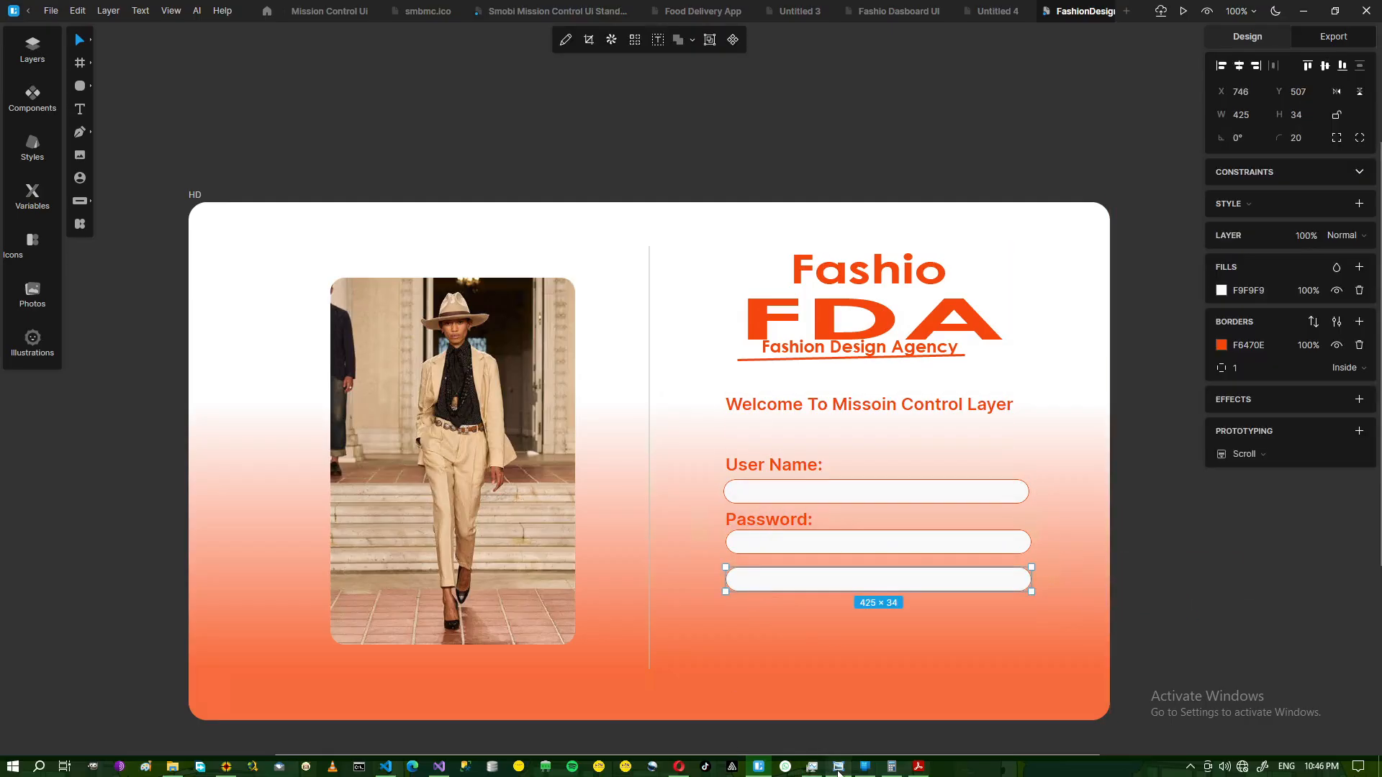
pyautogui.click(839, 769)
pyautogui.click(838, 769)
# Fill the bottom field with orange F6470E to form the login button, then compare with the reference.
pyautogui.click(1244, 347)
pyautogui.hotkey('ctrl', 'c')
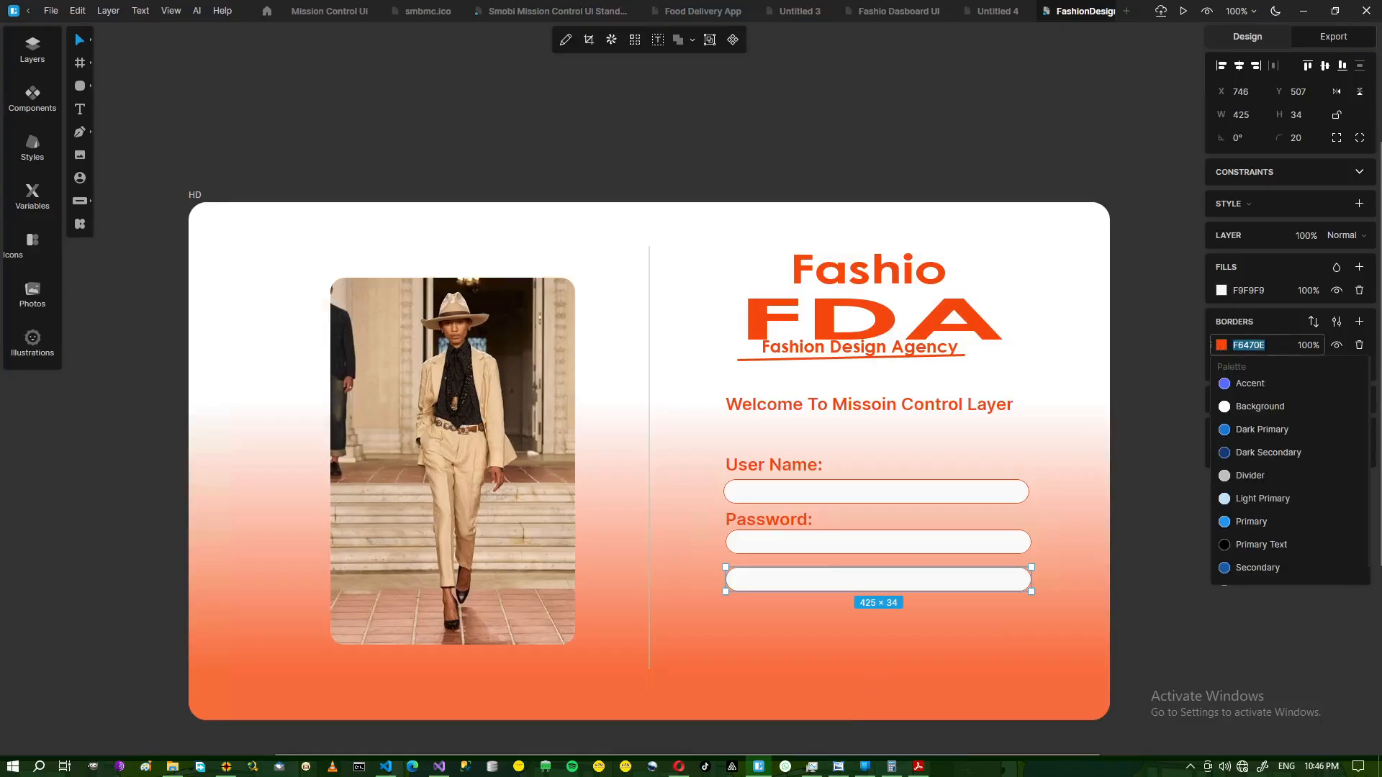
pyautogui.click(1249, 291)
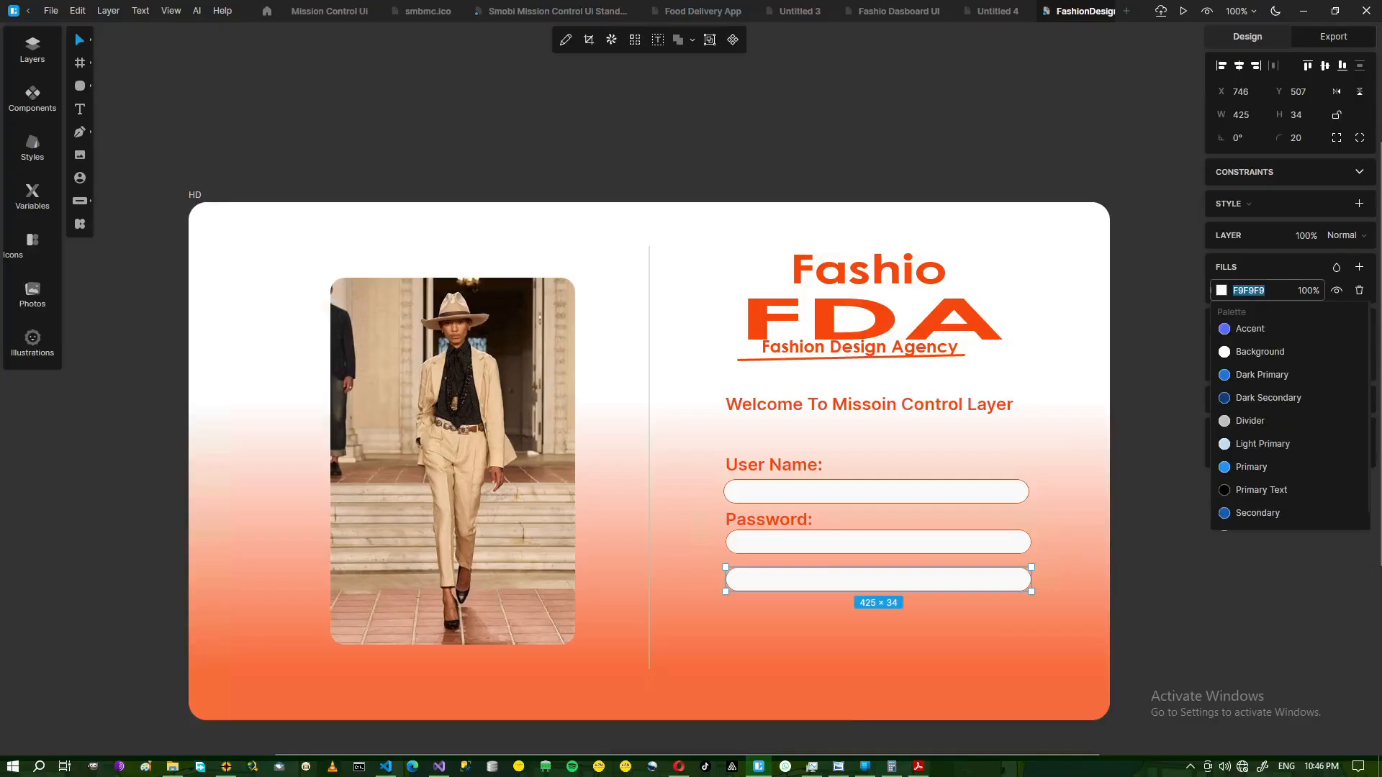
pyautogui.hotkey('ctrl', 'v')
pyautogui.press('Return')
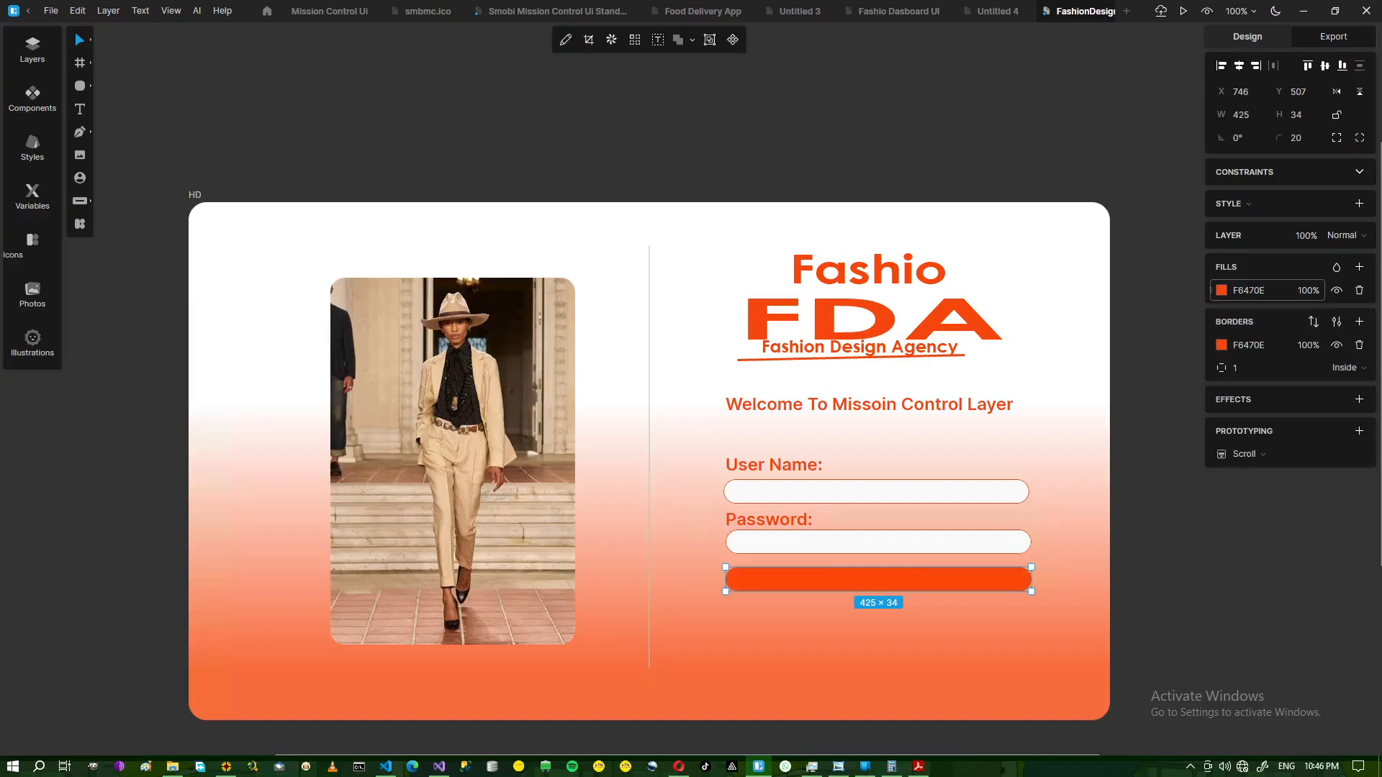
pyautogui.click(1181, 626)
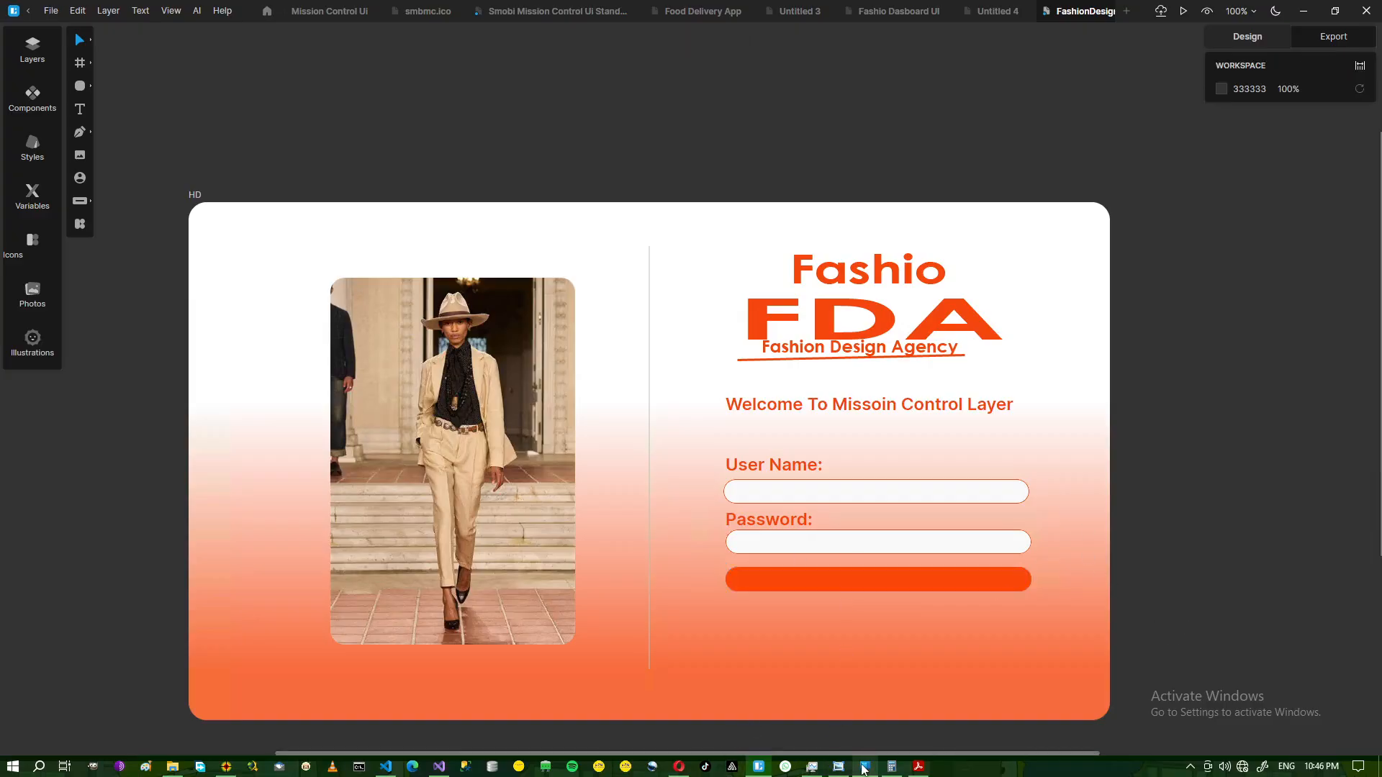
pyautogui.click(839, 768)
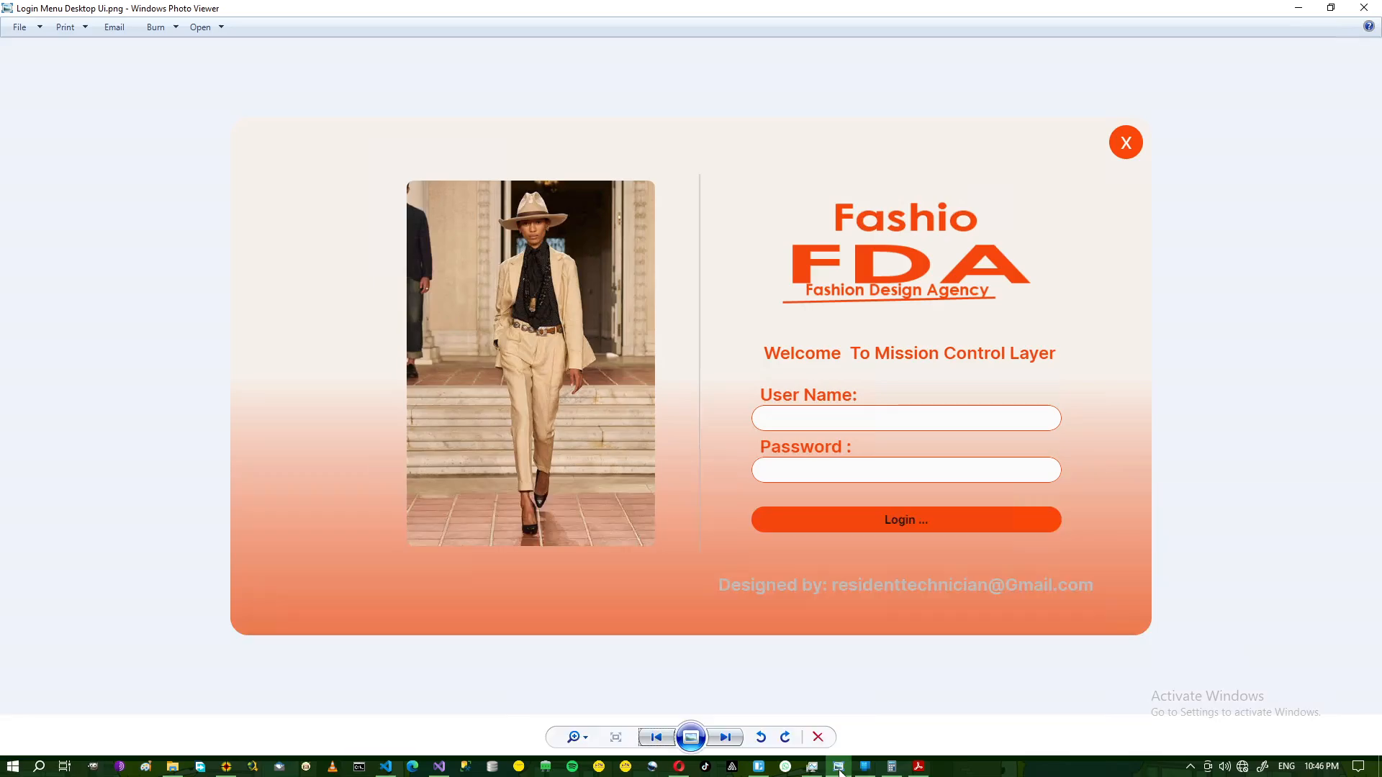
pyautogui.click(838, 767)
# Copy the welcome text below the login bar and change it to 'Designed By:' plus the designer's e-mail.
pyautogui.click(844, 408)
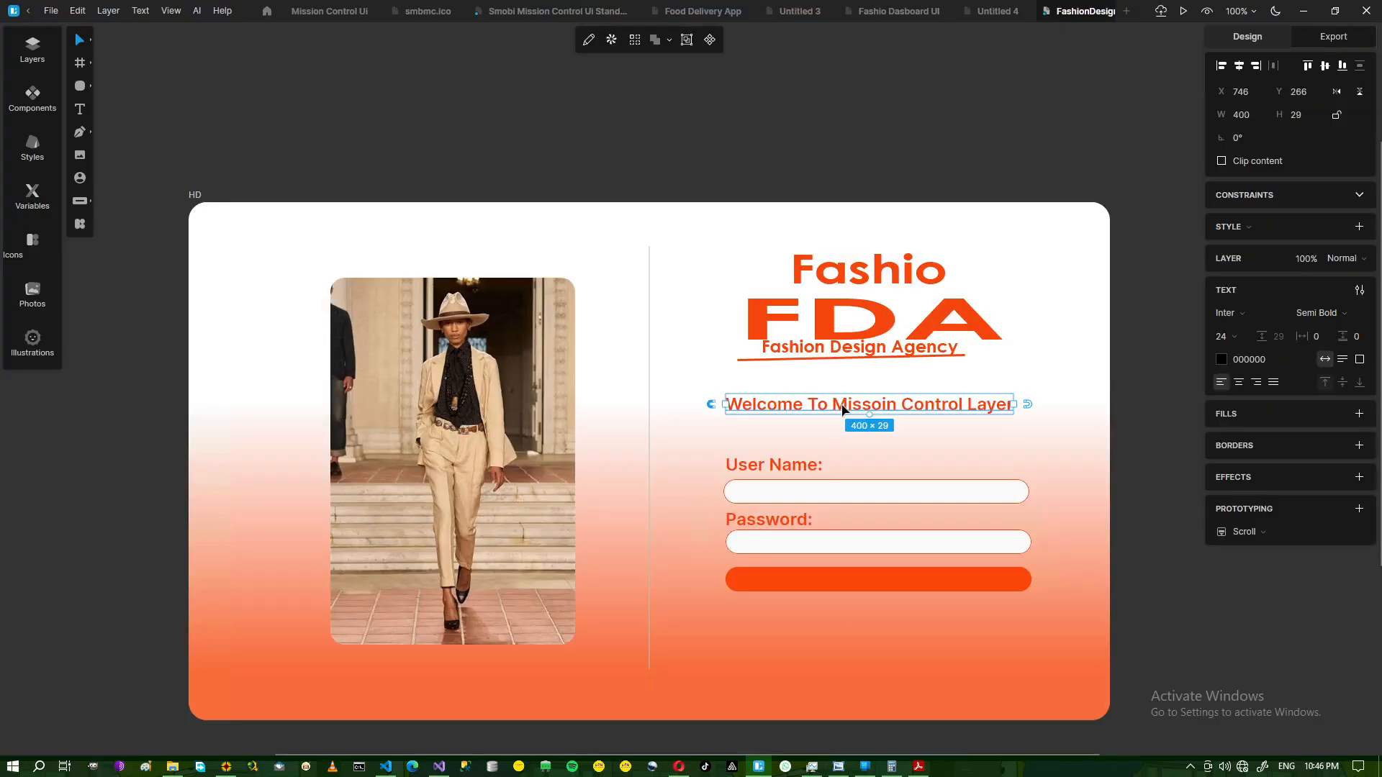
pyautogui.hotkey('ctrl', 'd')
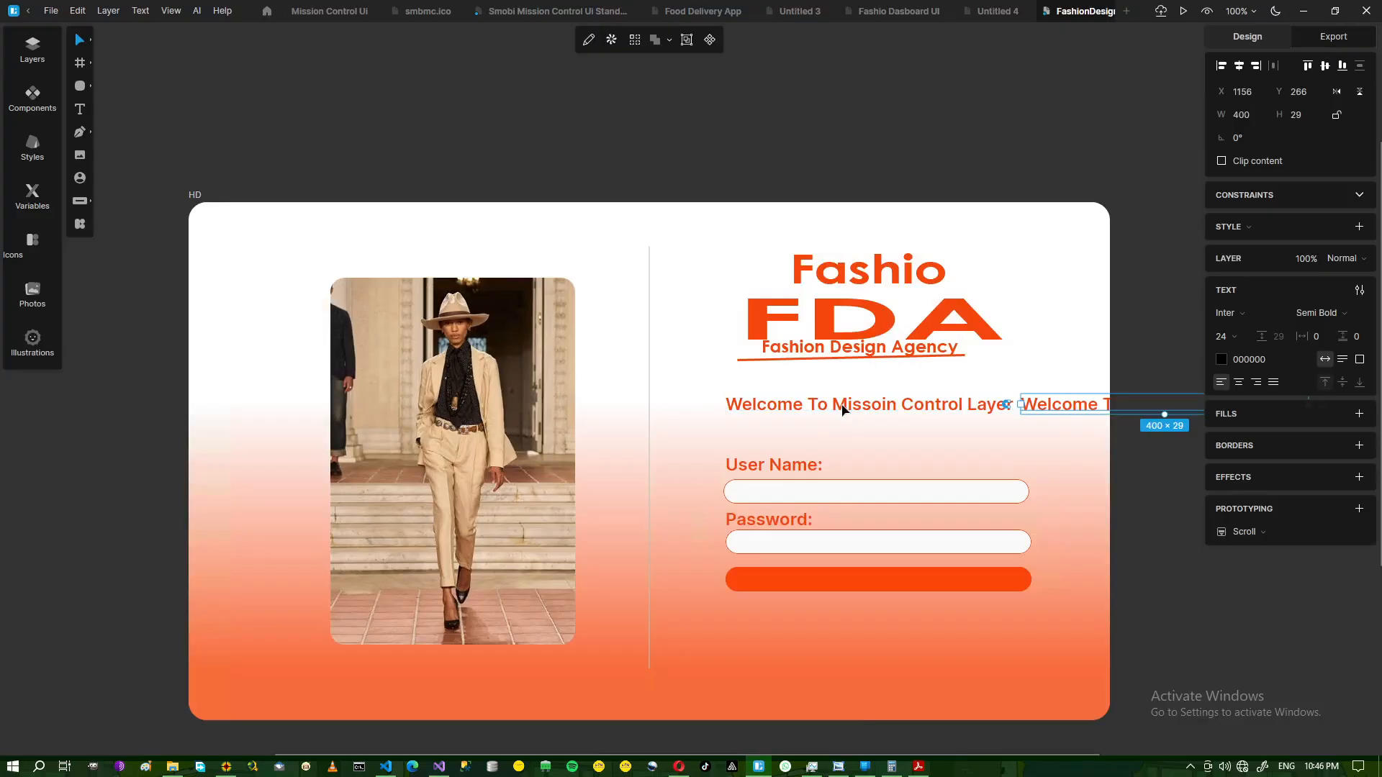
pyautogui.moveTo(1071, 405); pyautogui.dragTo(805, 640)
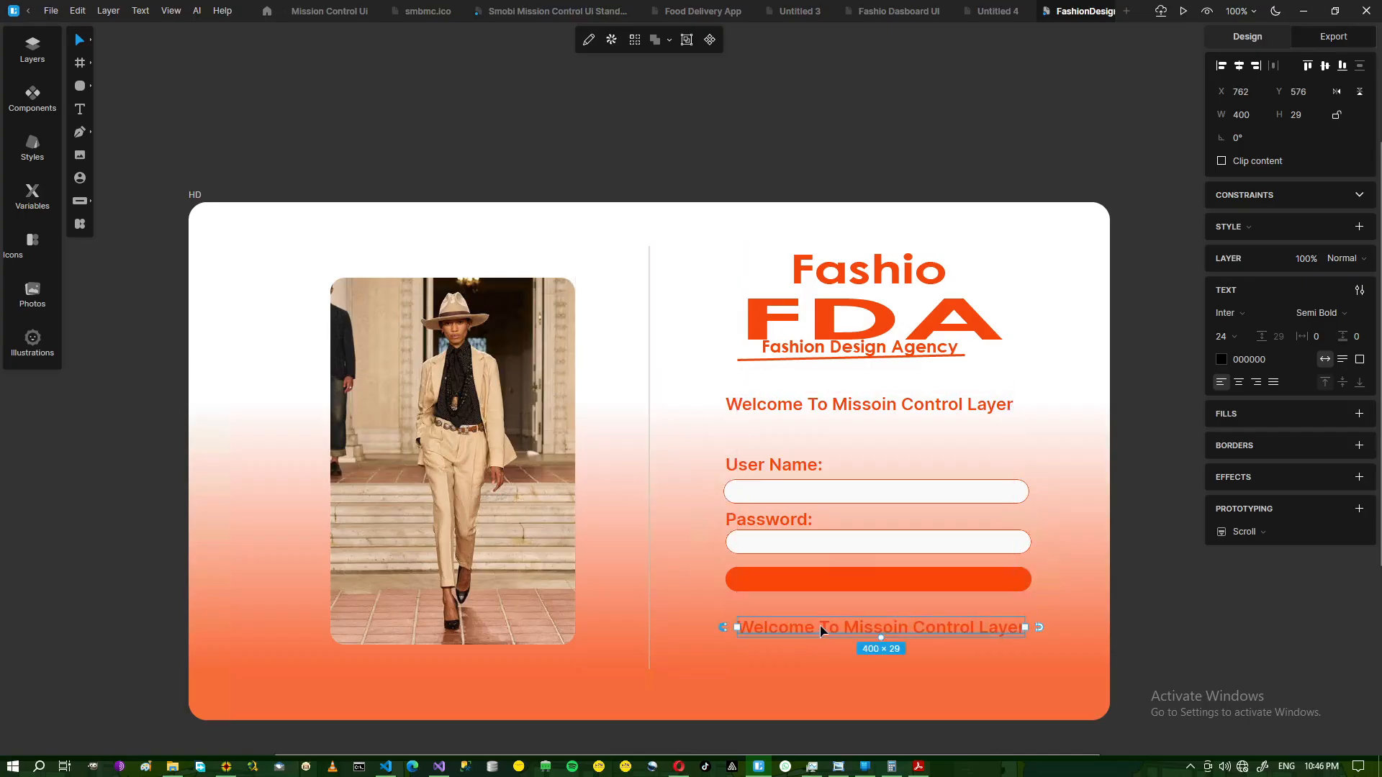
pyautogui.doubleClick(804, 631)
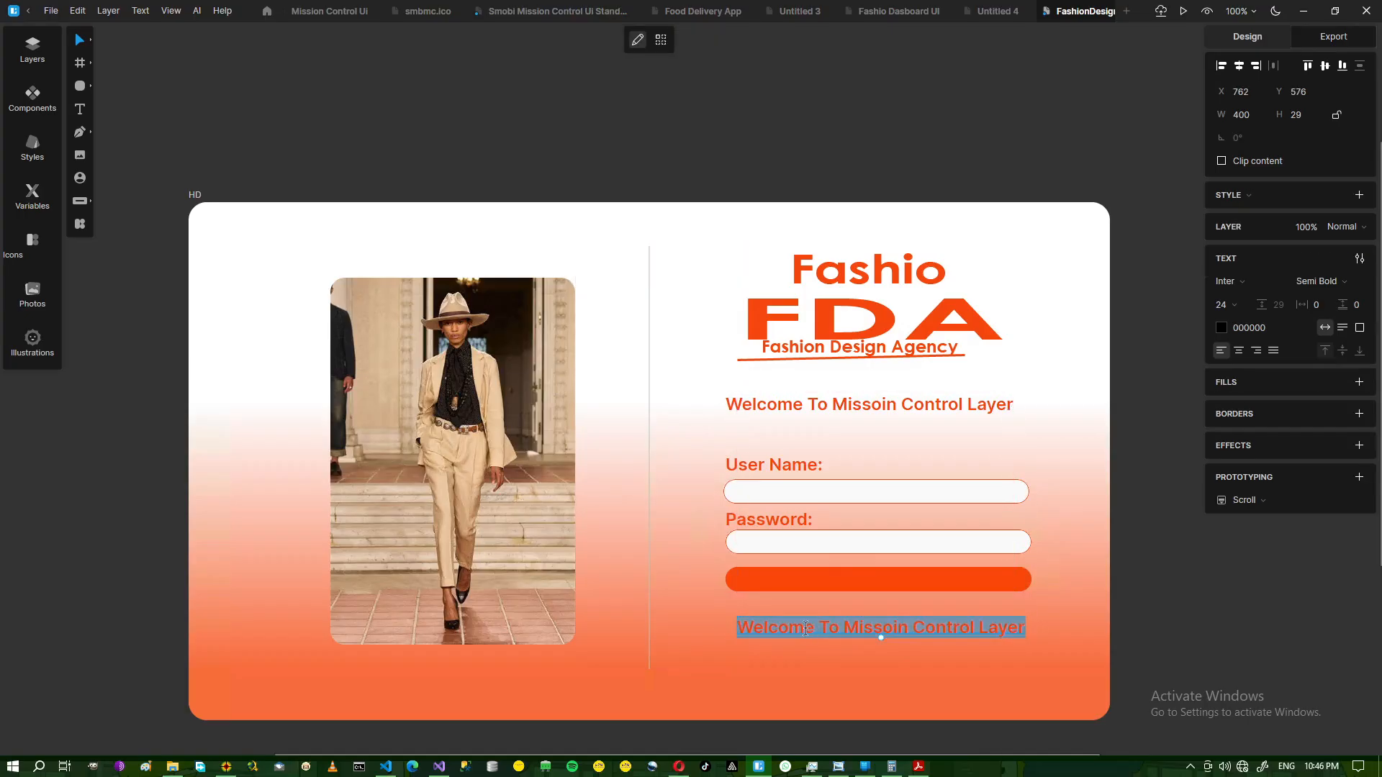
pyautogui.write('Desig')
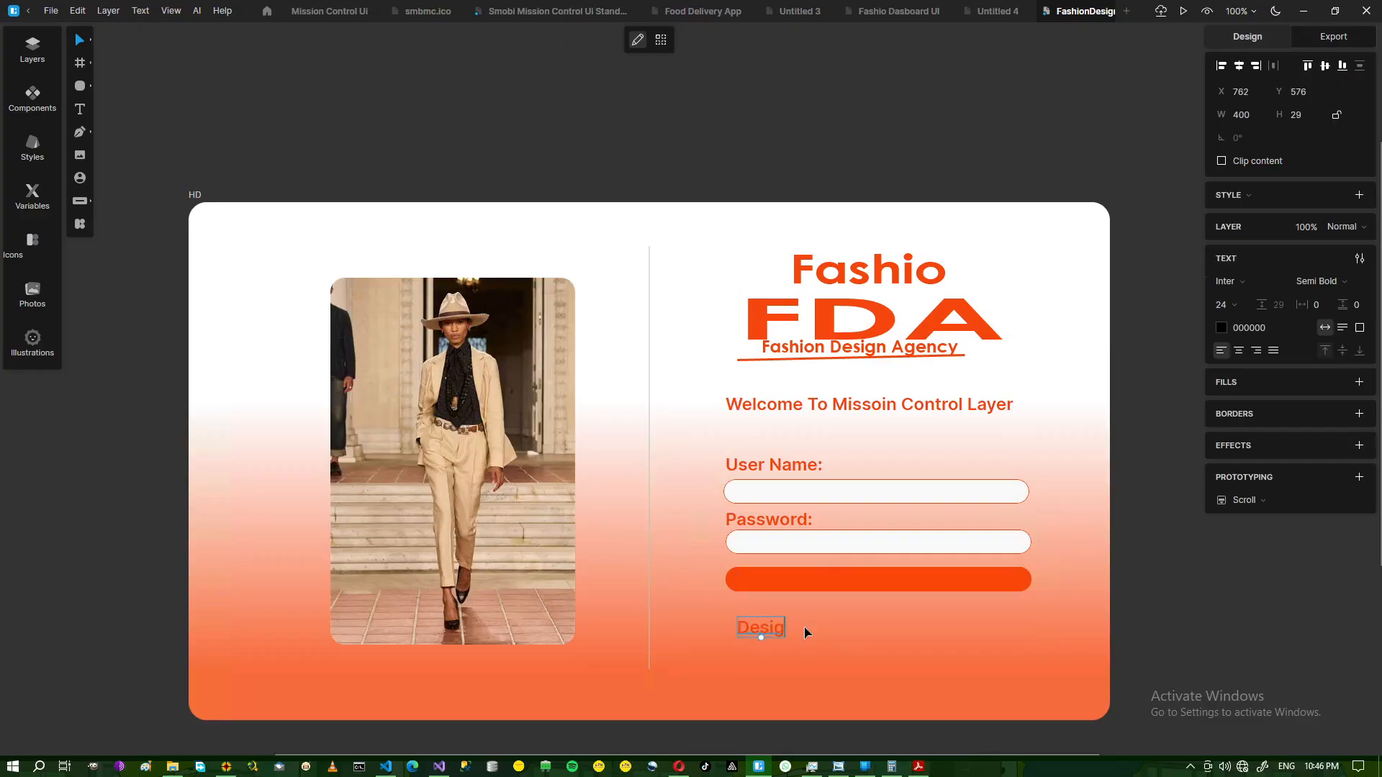
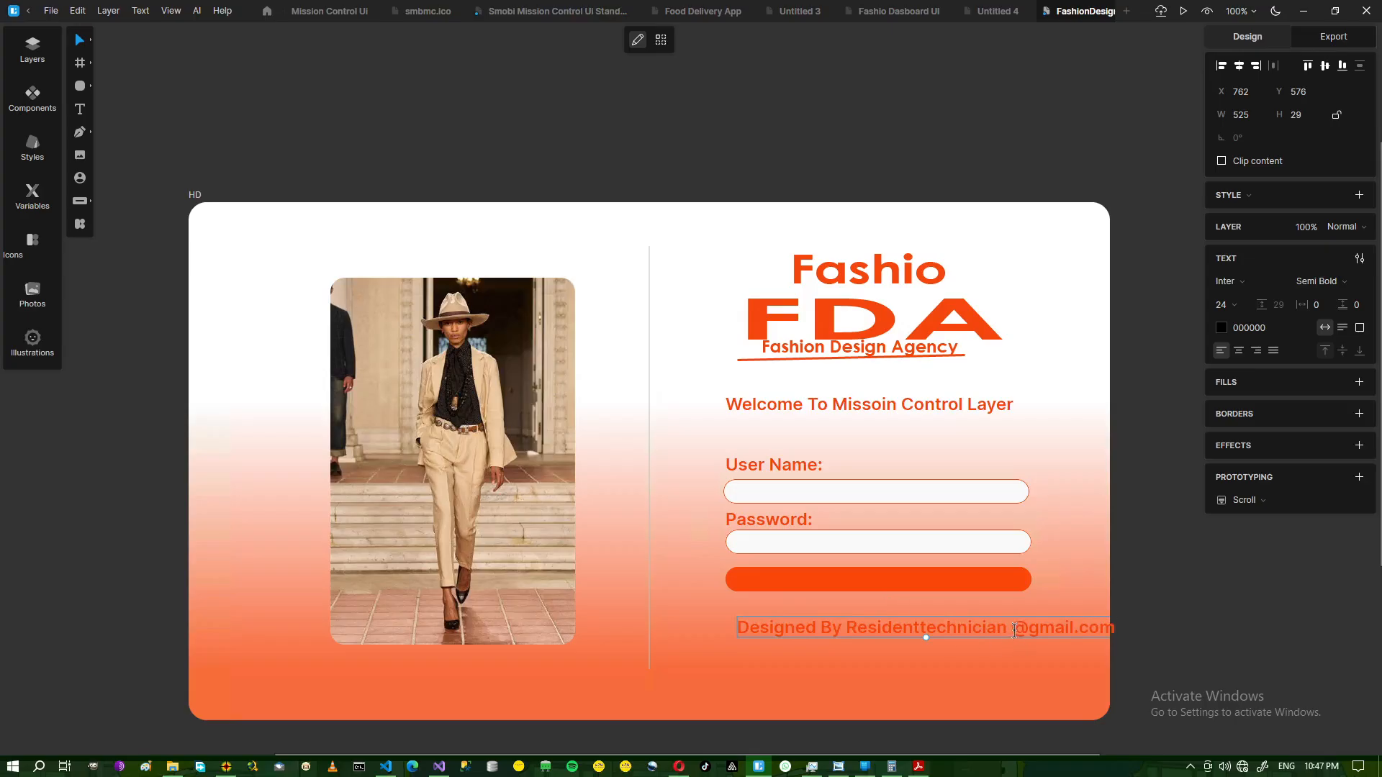
pyautogui.click(847, 626)
pyautogui.press('BackSpace')
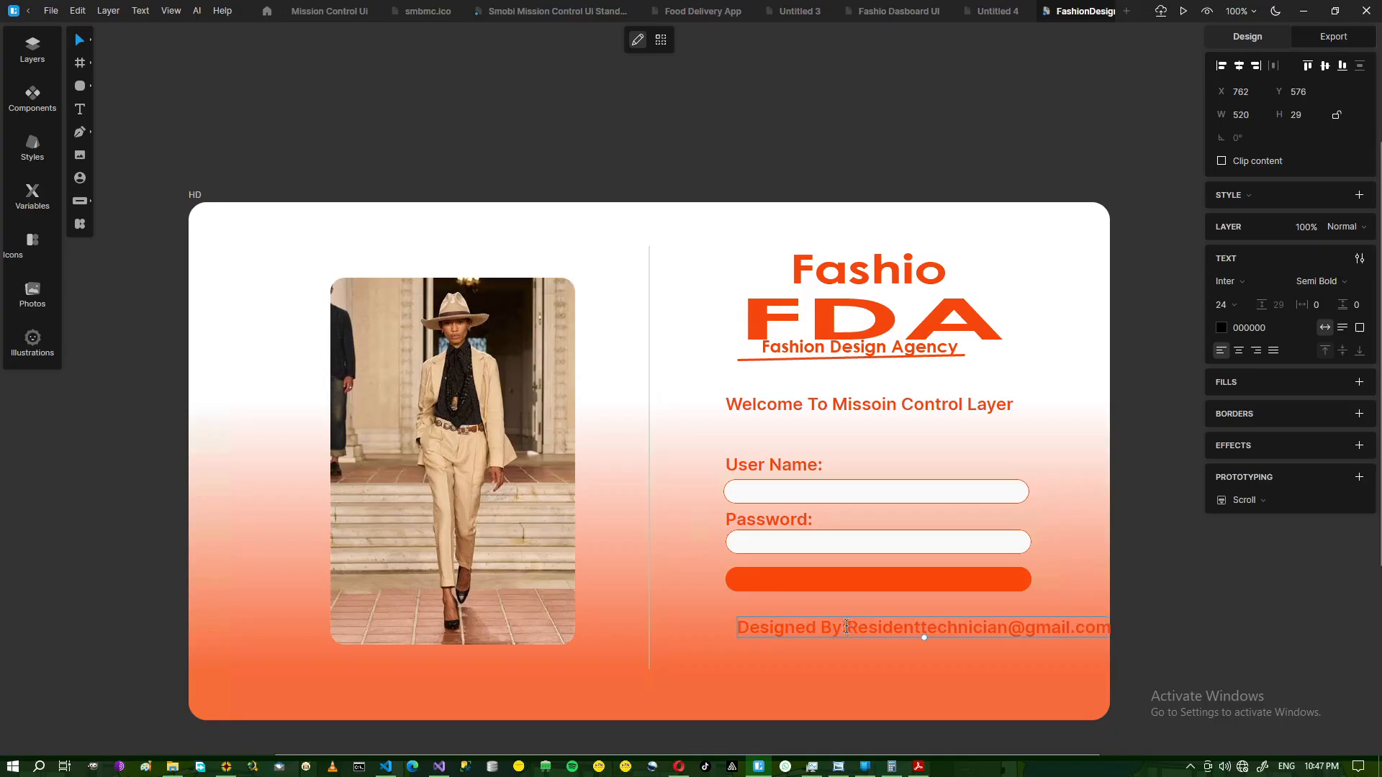
pyautogui.press('BackSpace')
pyautogui.write(':')
pyautogui.press('Escape')
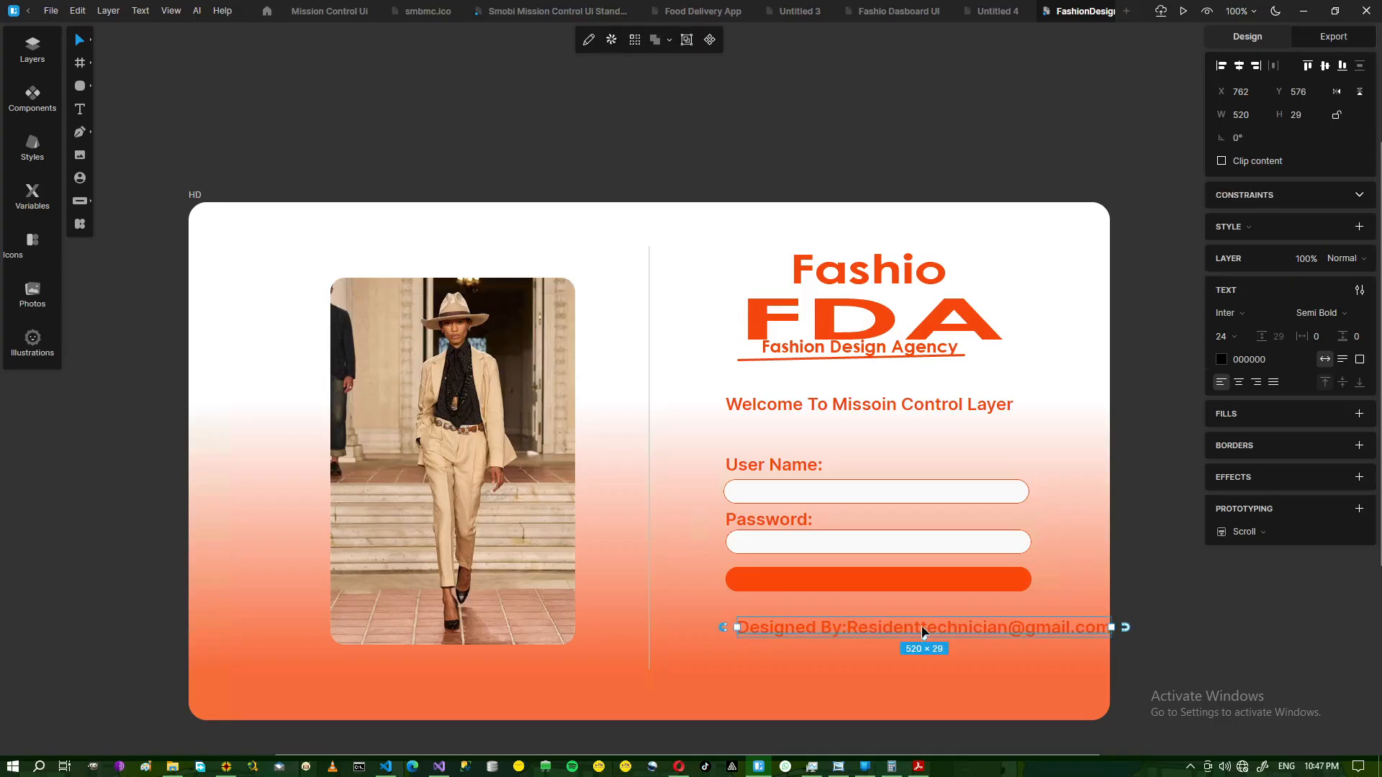
# Shift the credit line slightly and recolour its text to near-black #0C0B0B.
pyautogui.moveTo(918, 633); pyautogui.dragTo(891, 637)
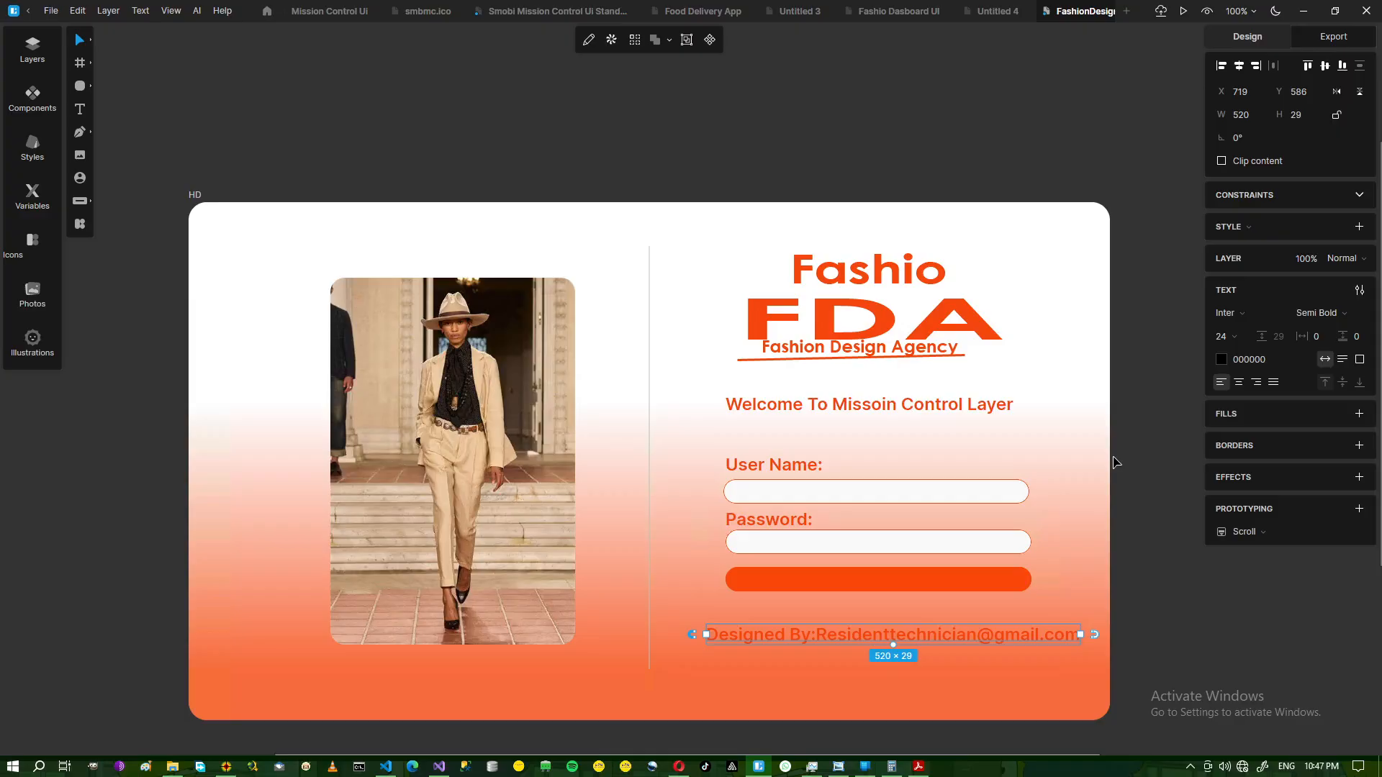
pyautogui.doubleClick(889, 637)
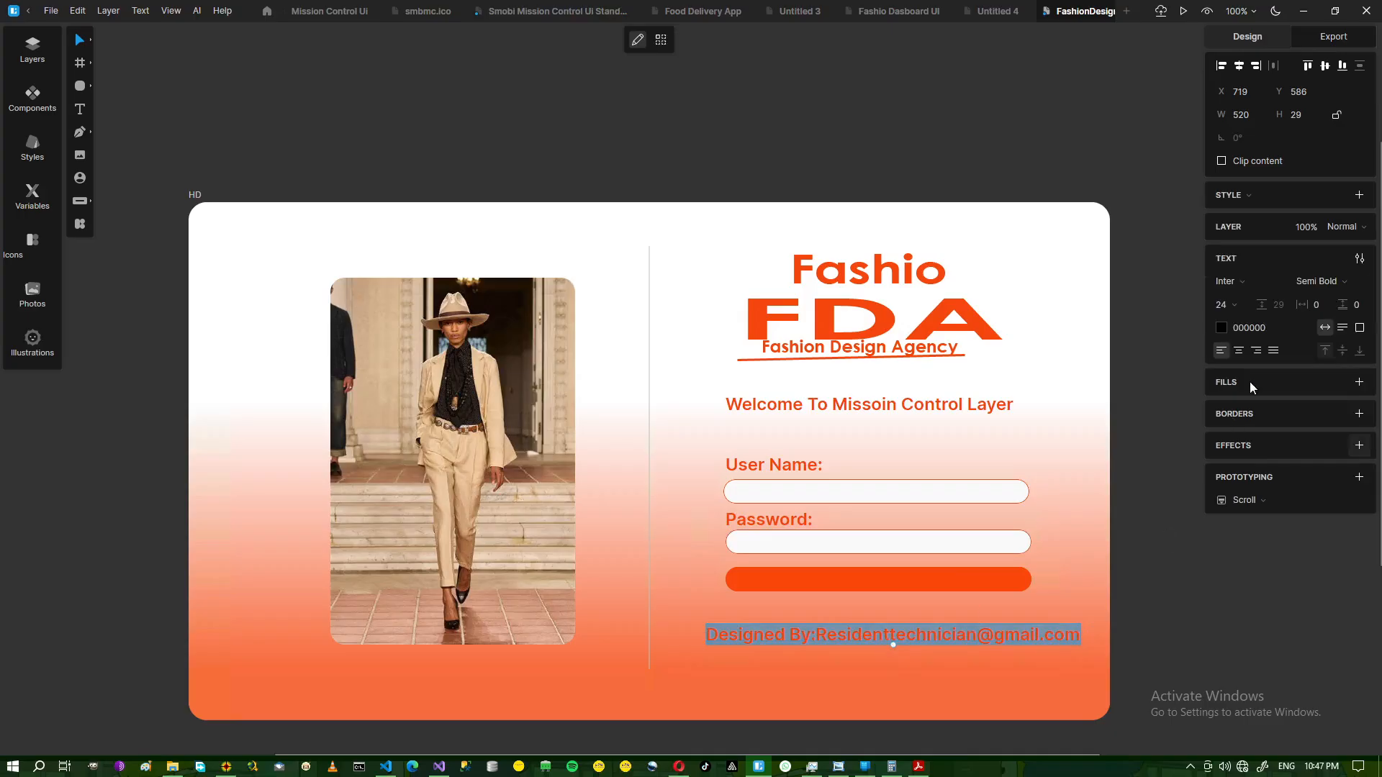
pyautogui.click(1248, 329)
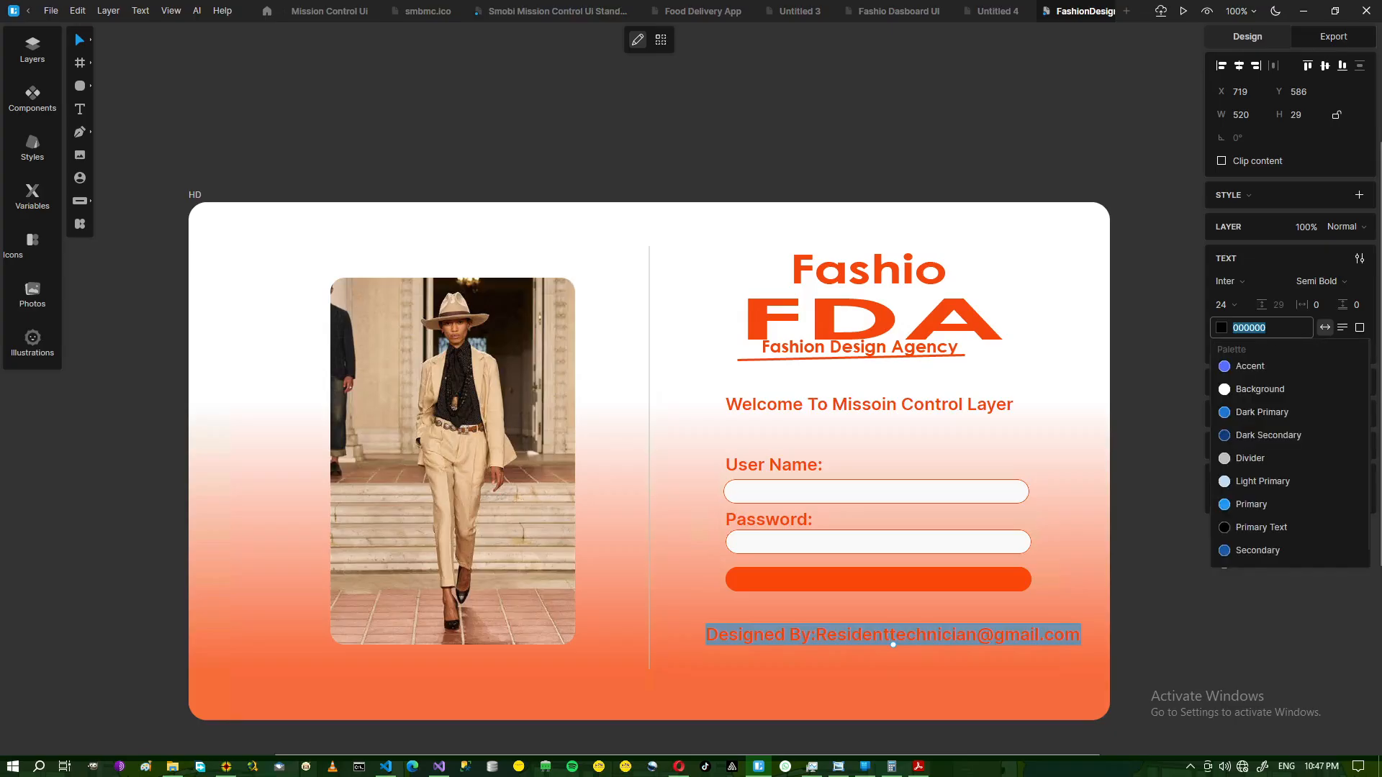
pyautogui.click(1222, 332)
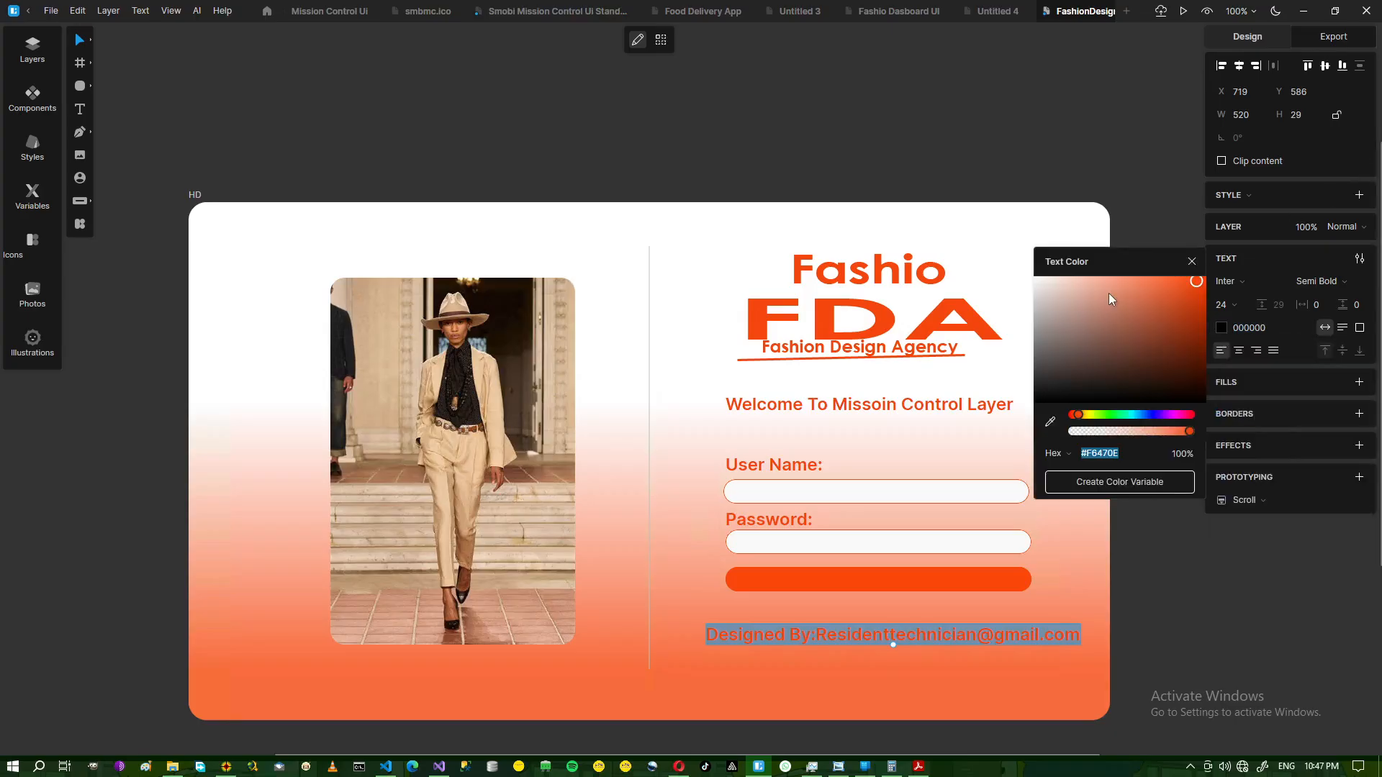
pyautogui.click(1038, 397)
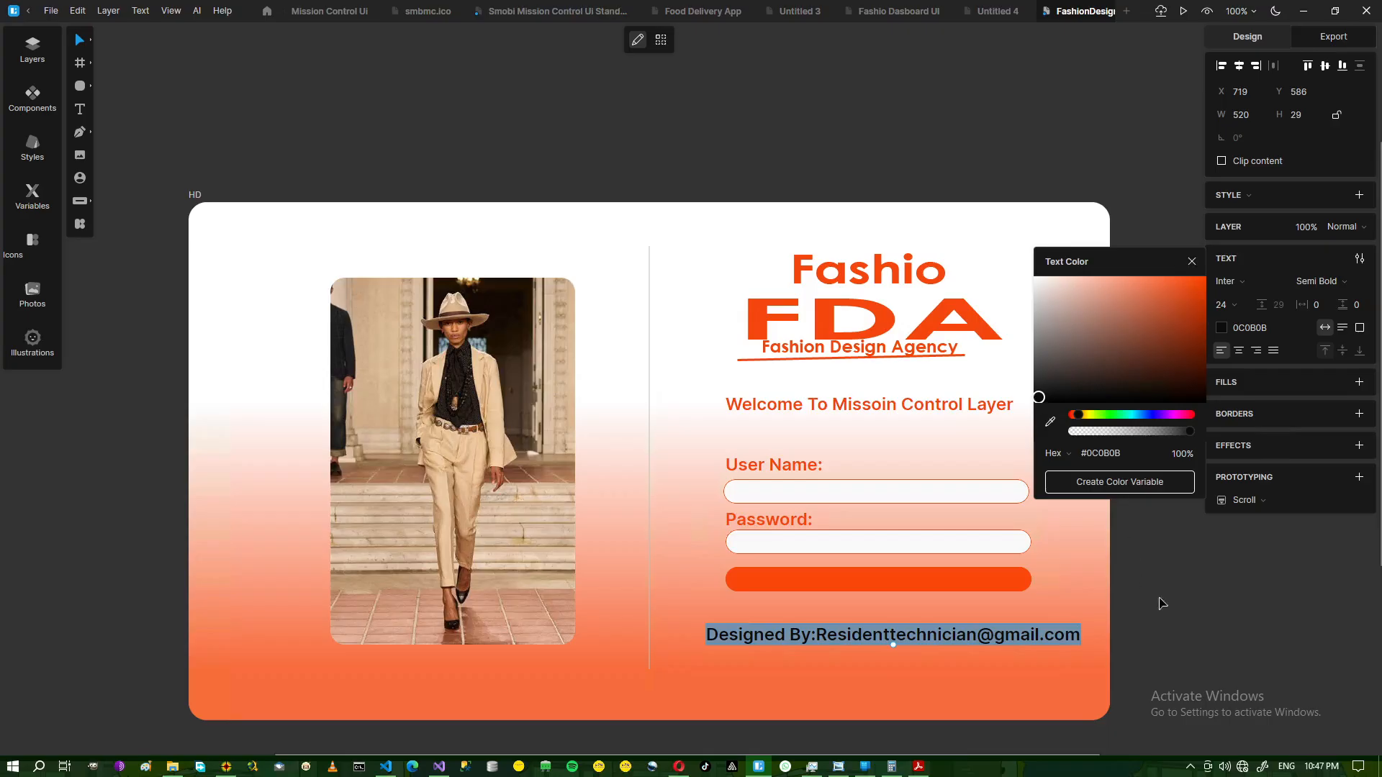
pyautogui.press('Escape')
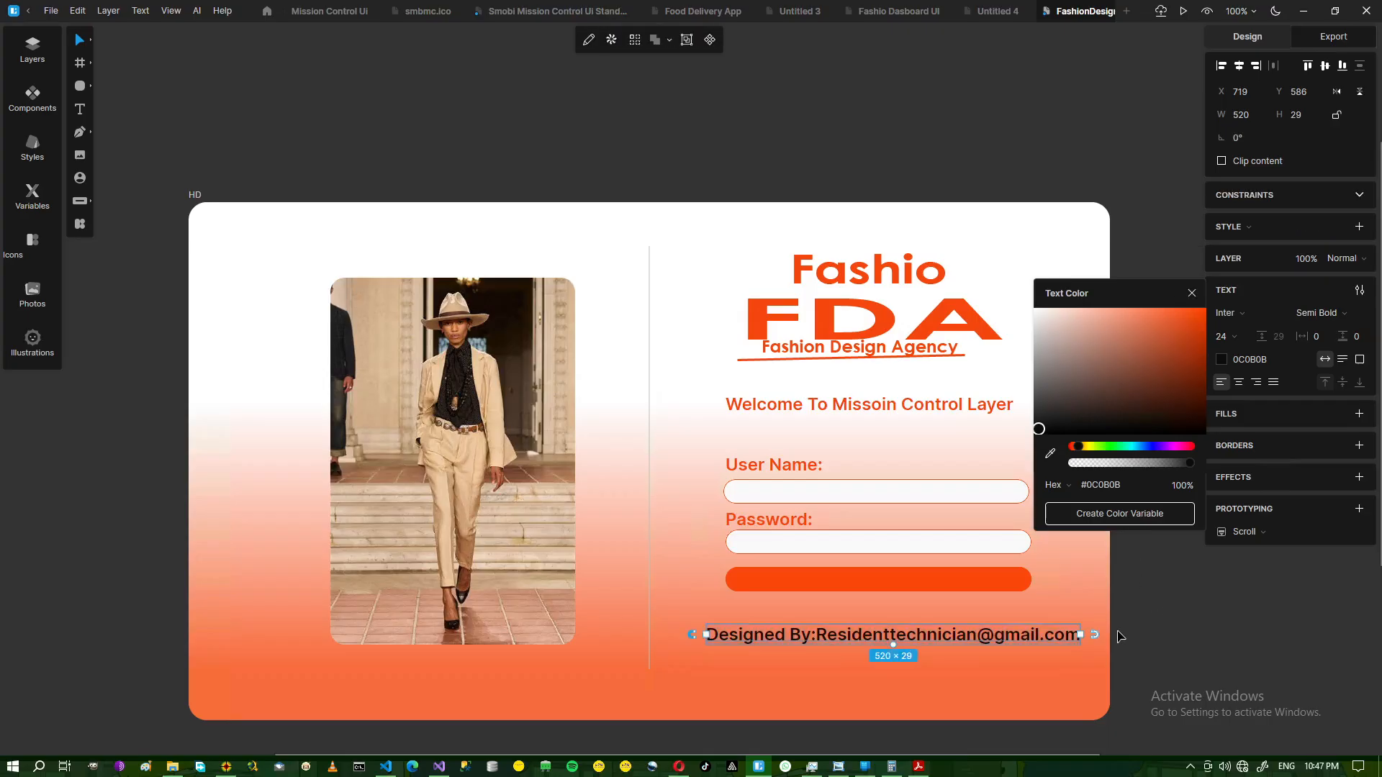
pyautogui.click(1123, 674)
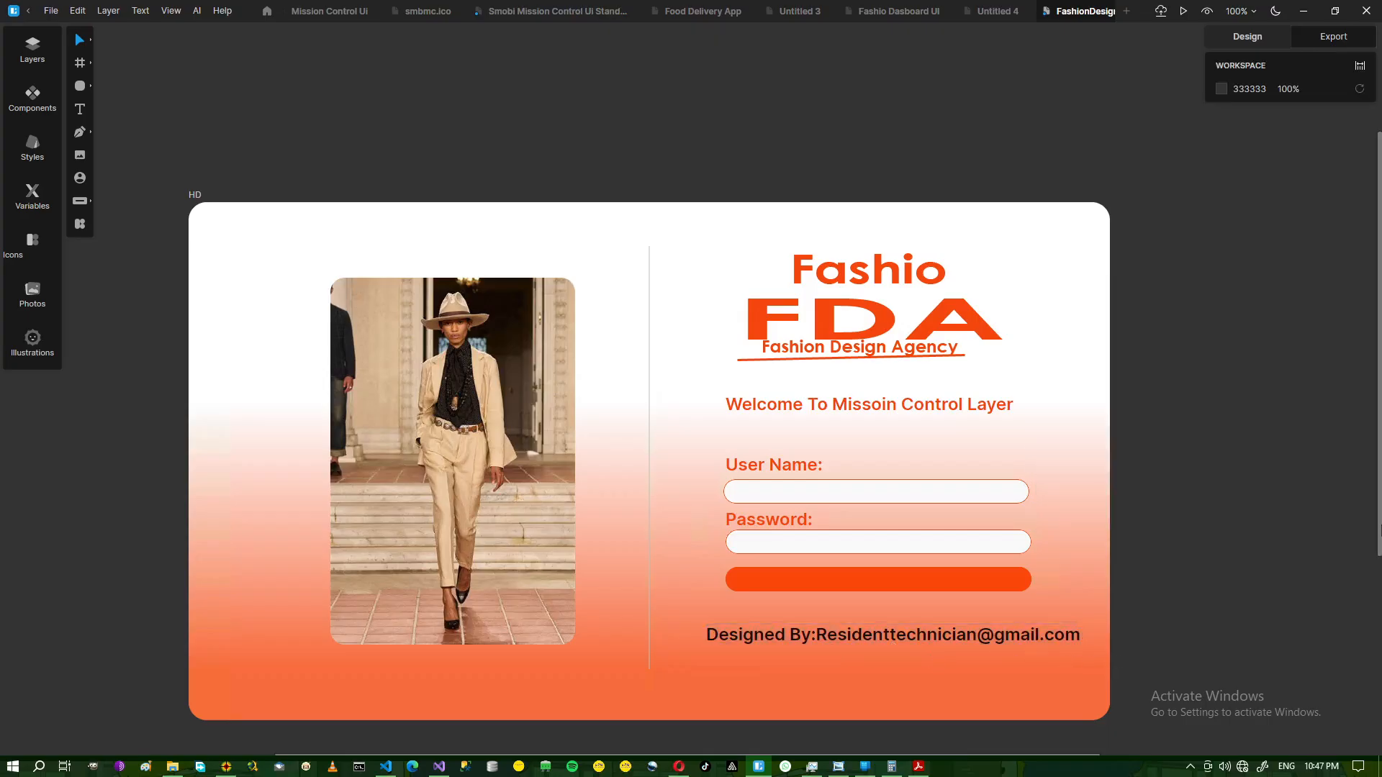
pyautogui.click(837, 767)
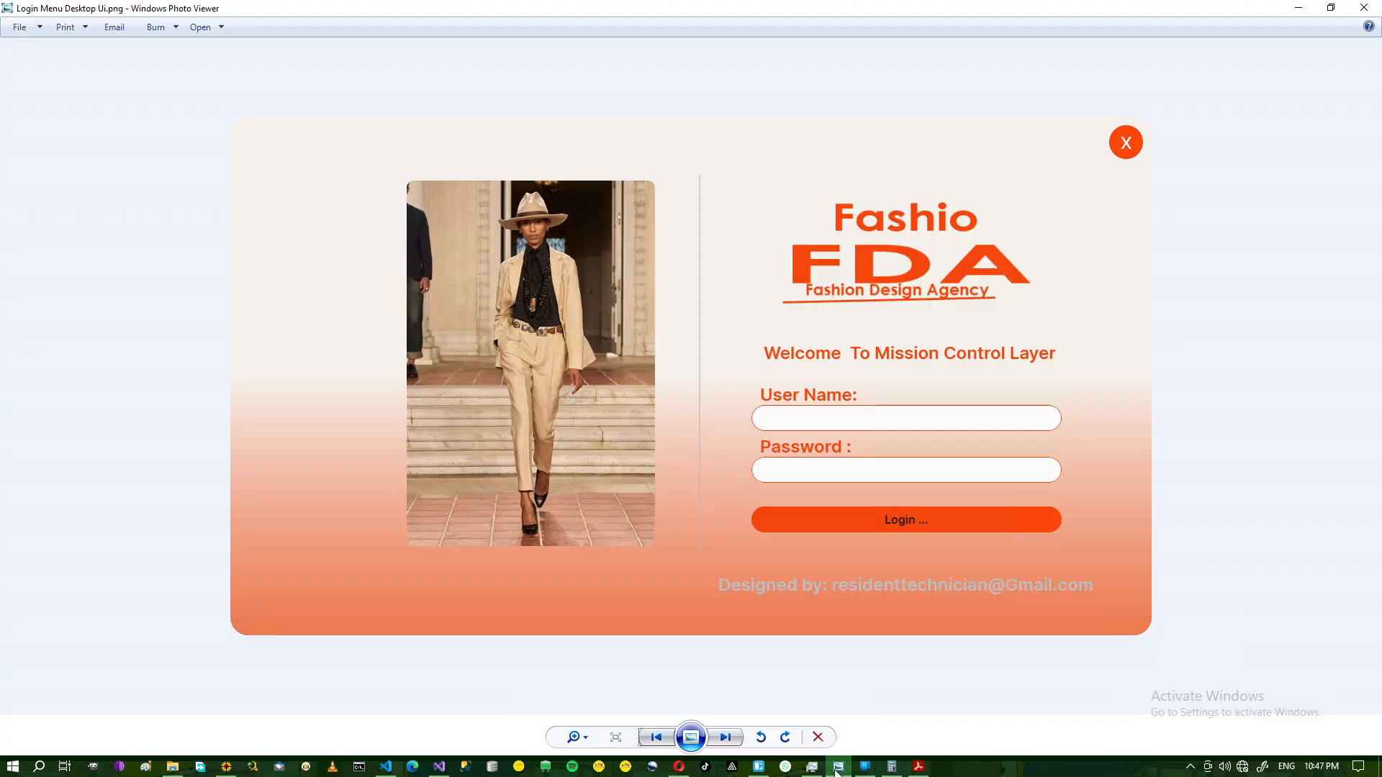
# Nudge the credit line slightly to X 715.
pyautogui.click(837, 769)
pyautogui.click(891, 638)
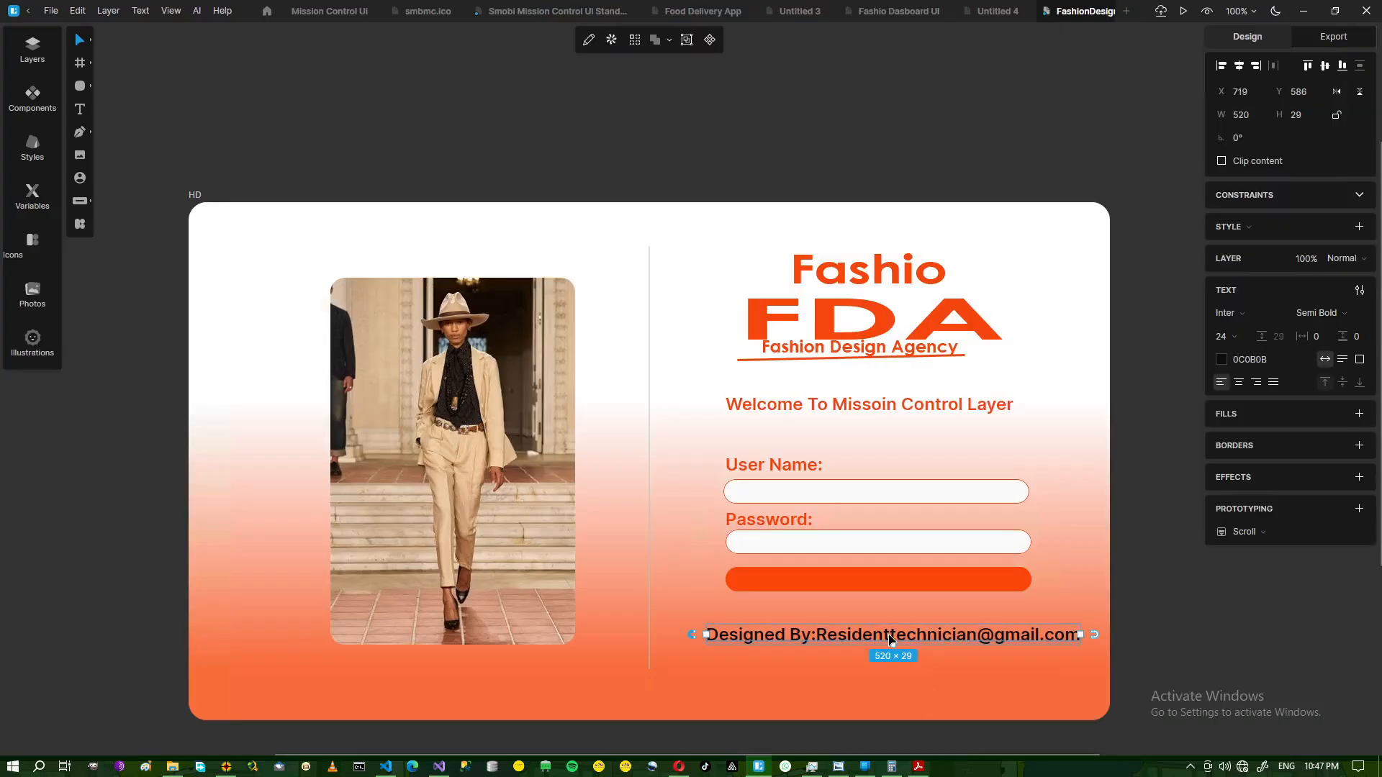
pyautogui.moveTo(892, 637); pyautogui.dragTo(891, 637)
# Resize the orange login bar to 425 × 32.
pyautogui.click(895, 582)
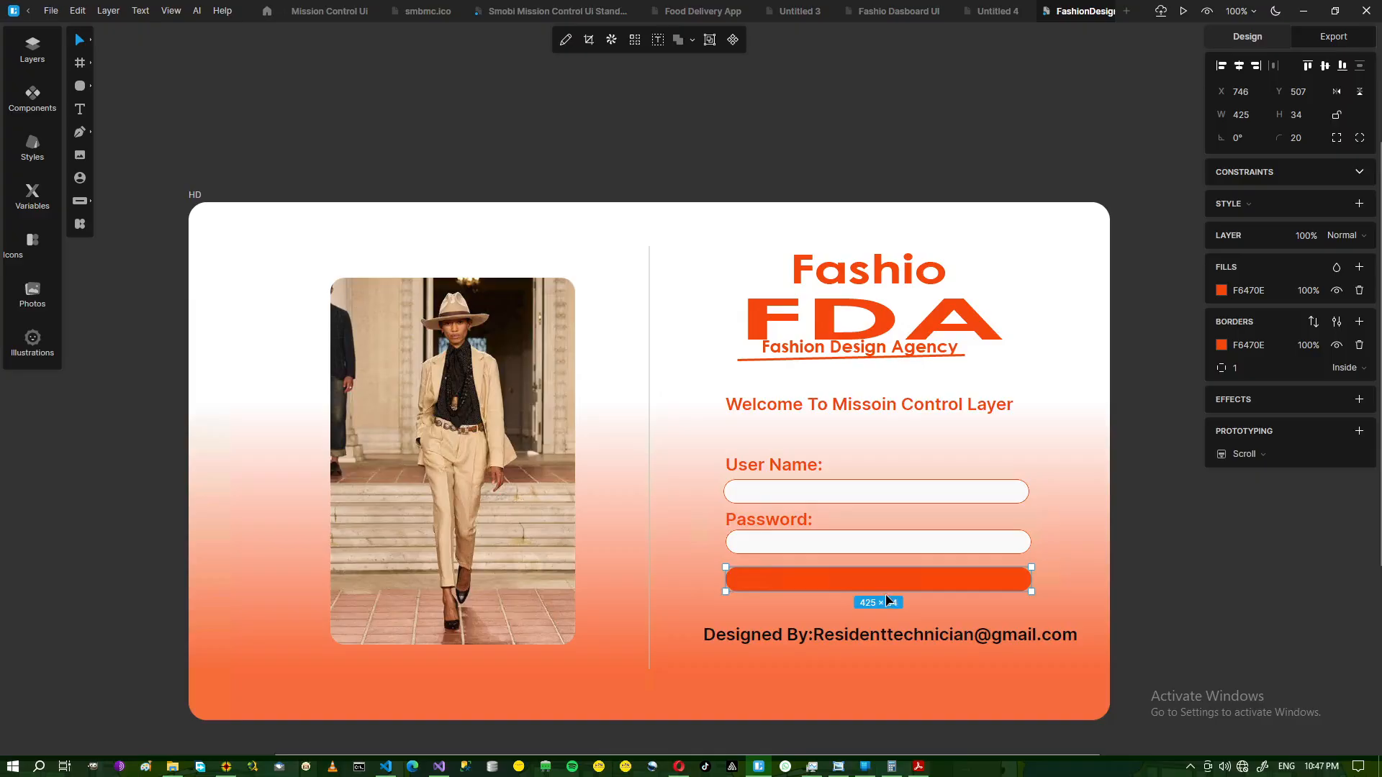
pyautogui.moveTo(887, 590); pyautogui.dragTo(883, 591)
pyautogui.click(964, 606)
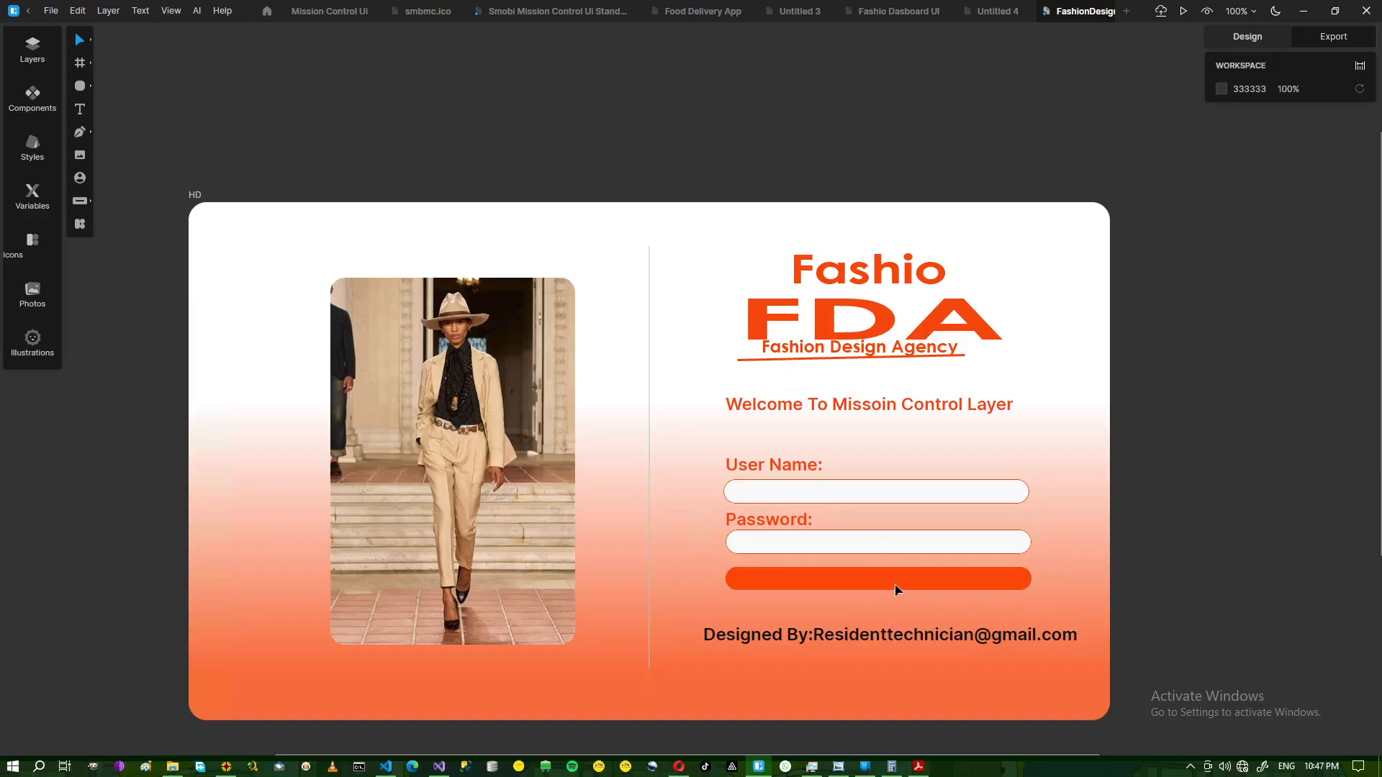
pyautogui.click(894, 590)
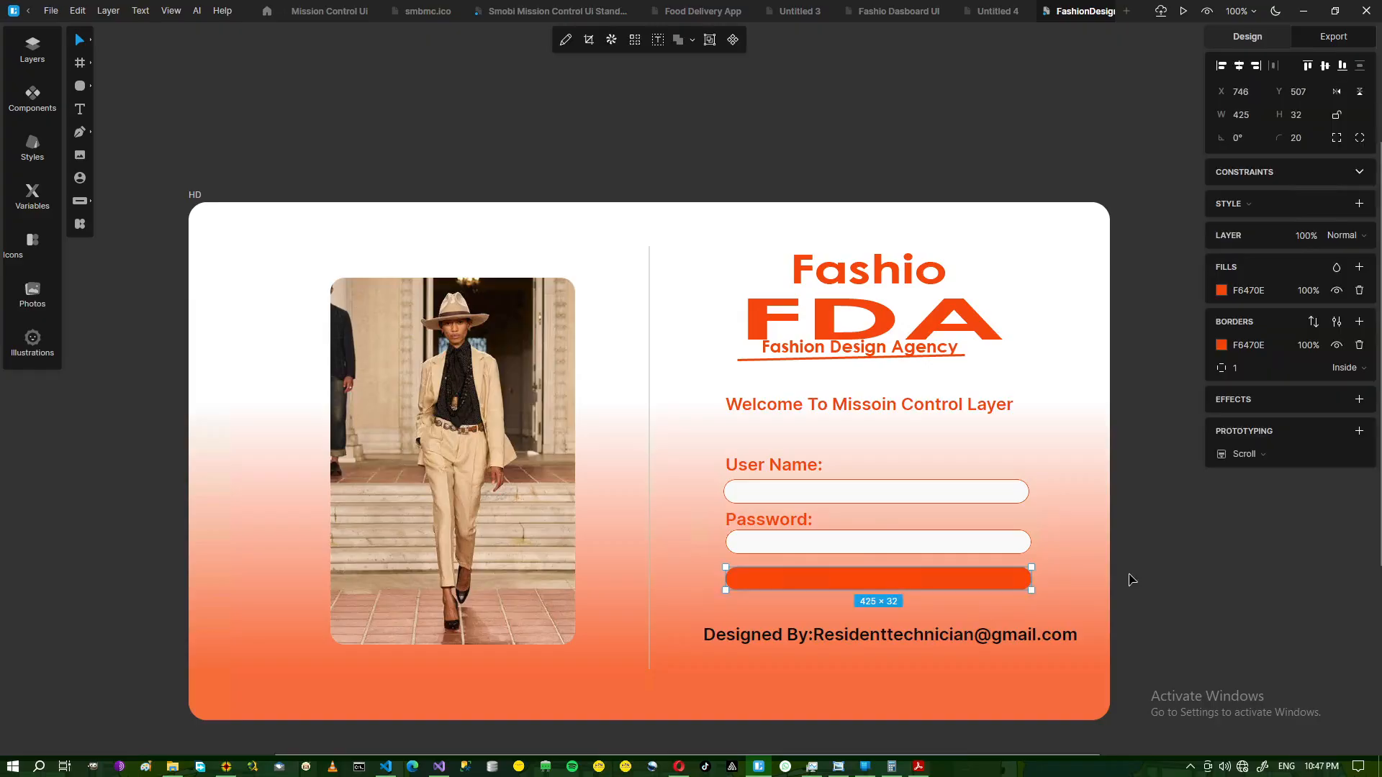
pyautogui.click(1012, 521)
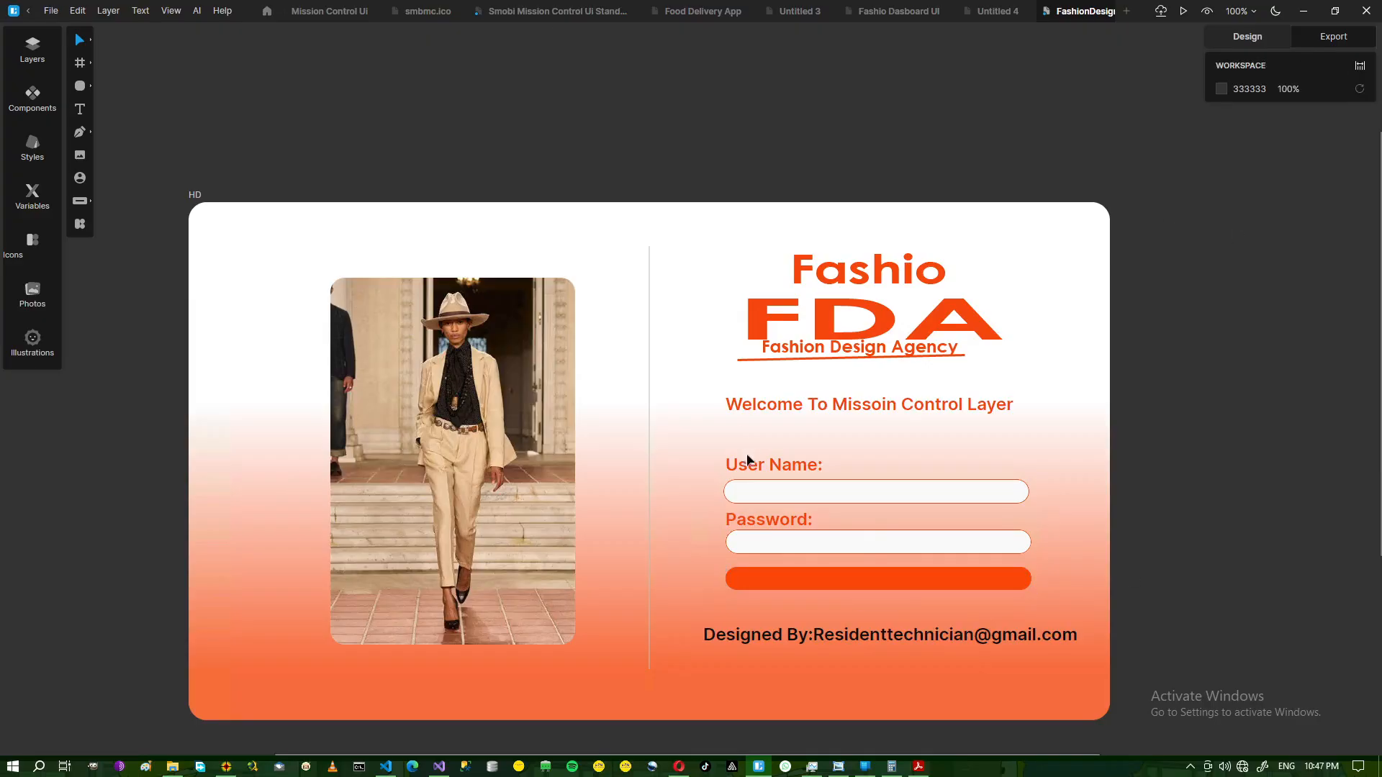
pyautogui.click(783, 469)
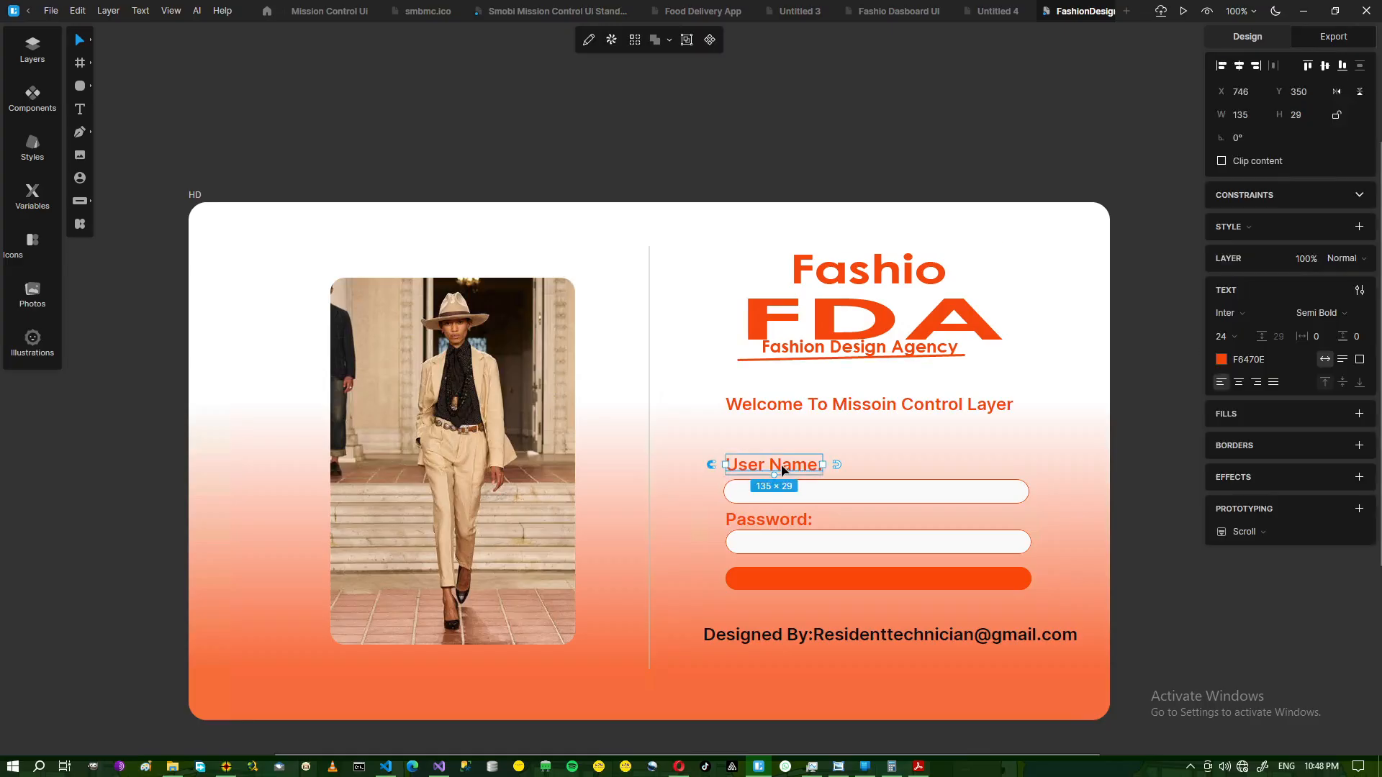
# Duplicate the Password: label below the orange button and set its font size to 15.
pyautogui.click(781, 523)
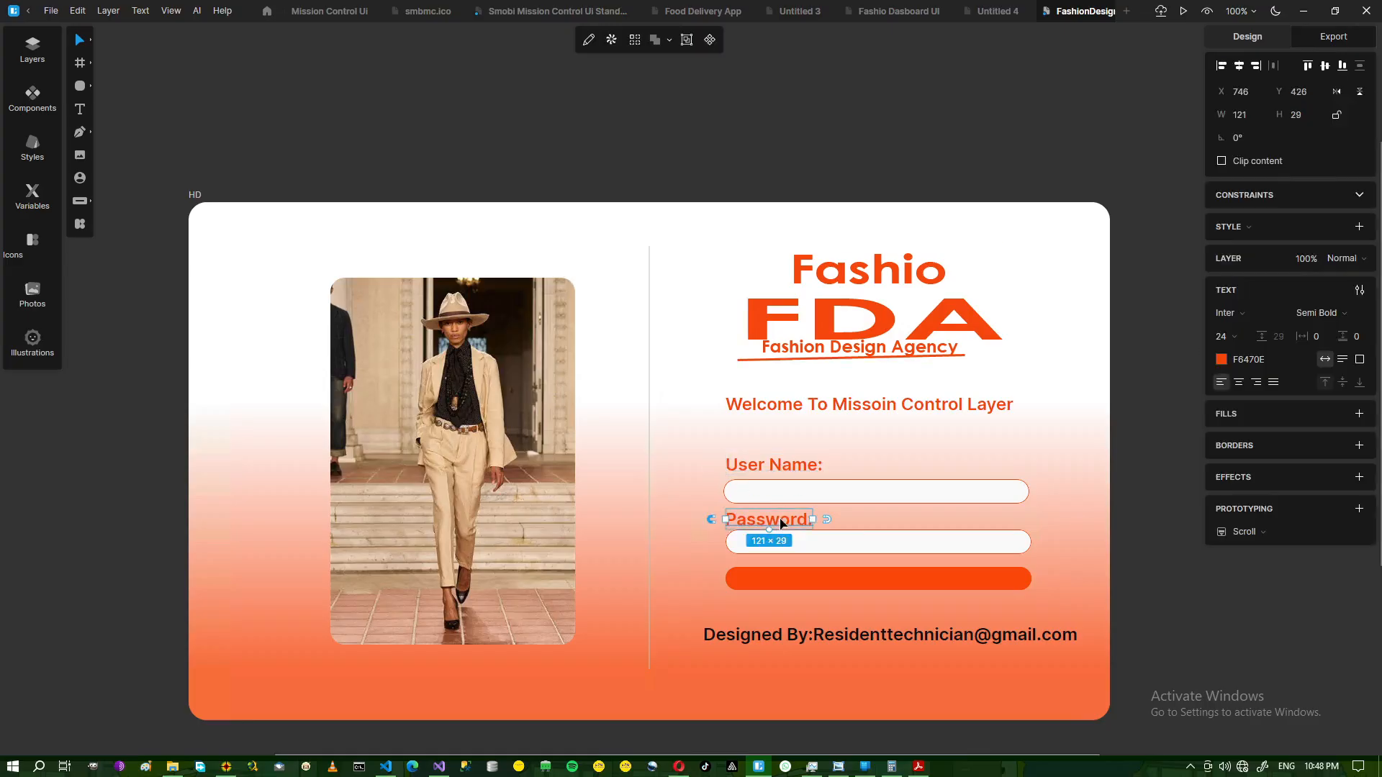
pyautogui.hotkey('ctrl', 'd')
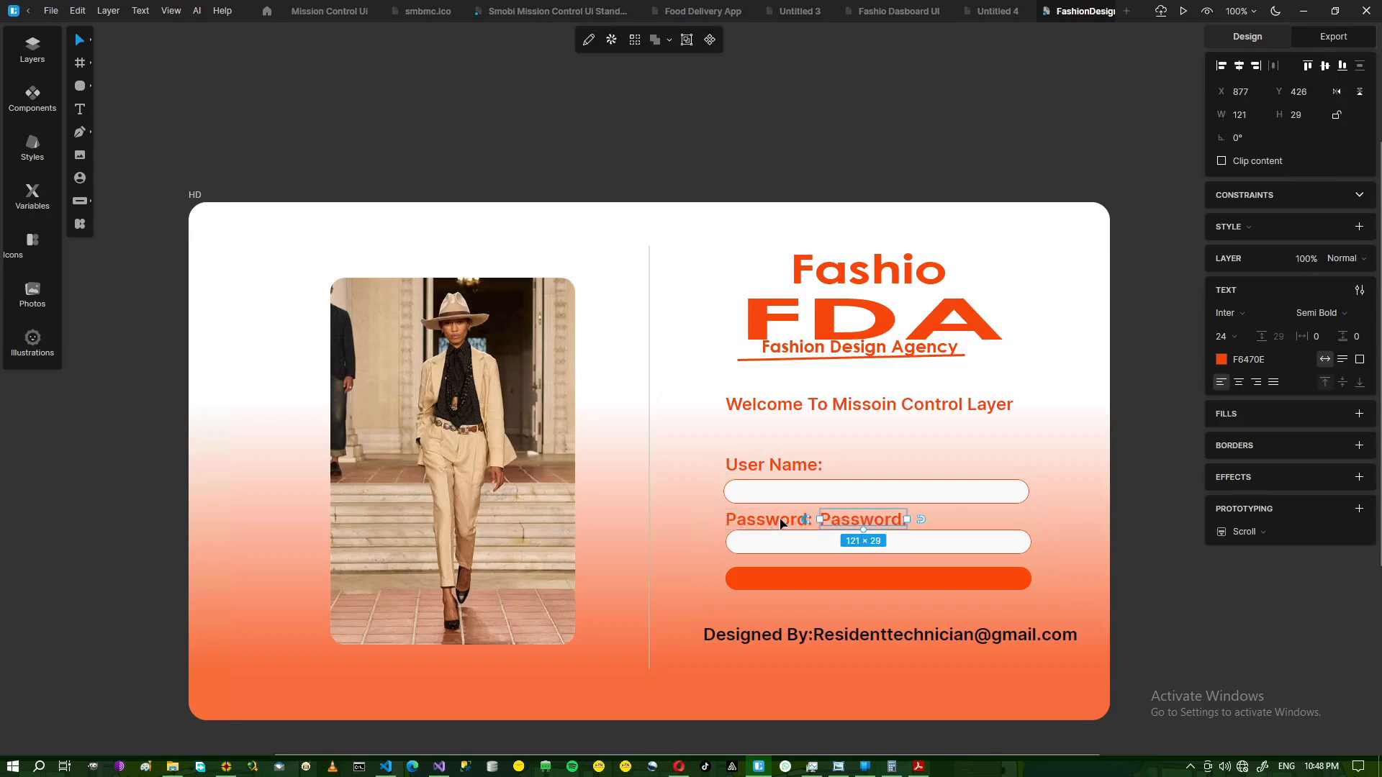
pyautogui.moveTo(868, 526); pyautogui.dragTo(874, 609)
pyautogui.doubleClick(874, 609)
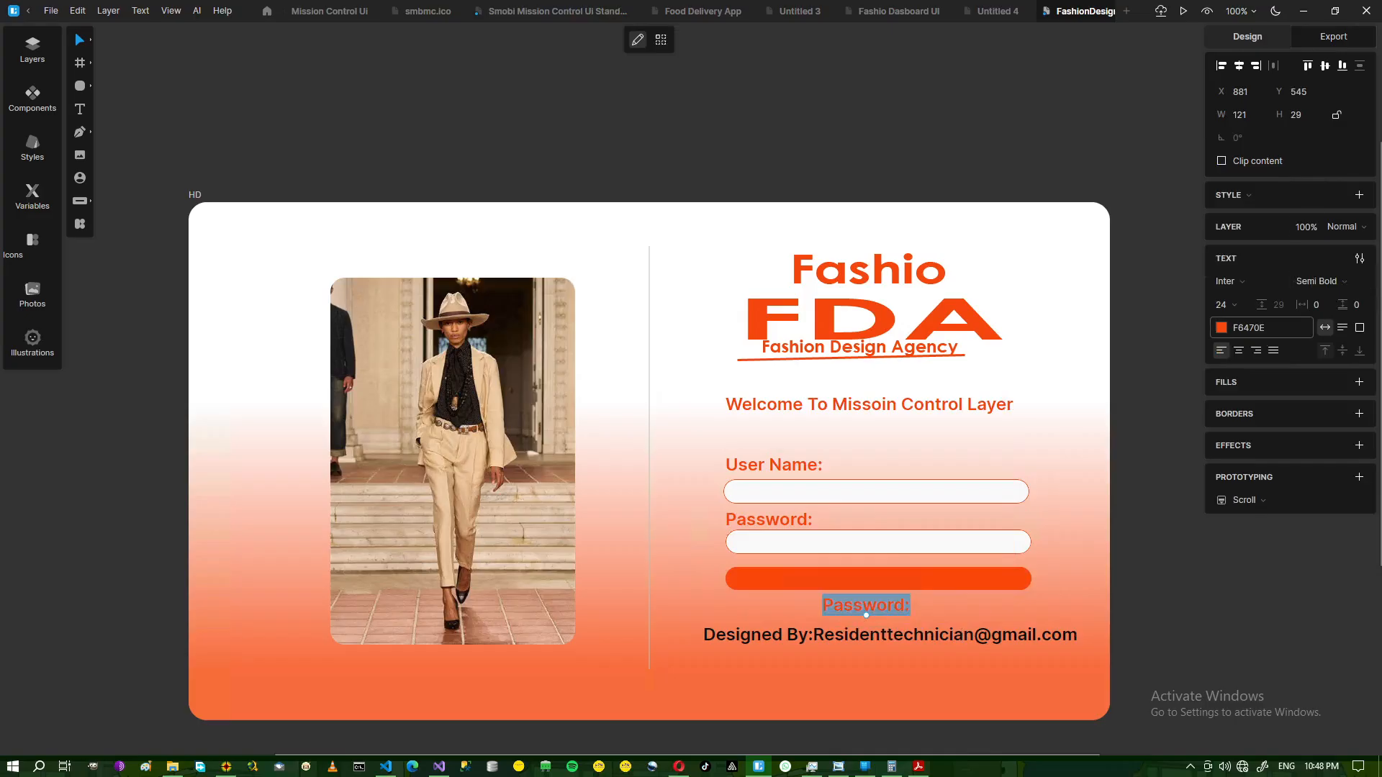
pyautogui.click(1243, 303)
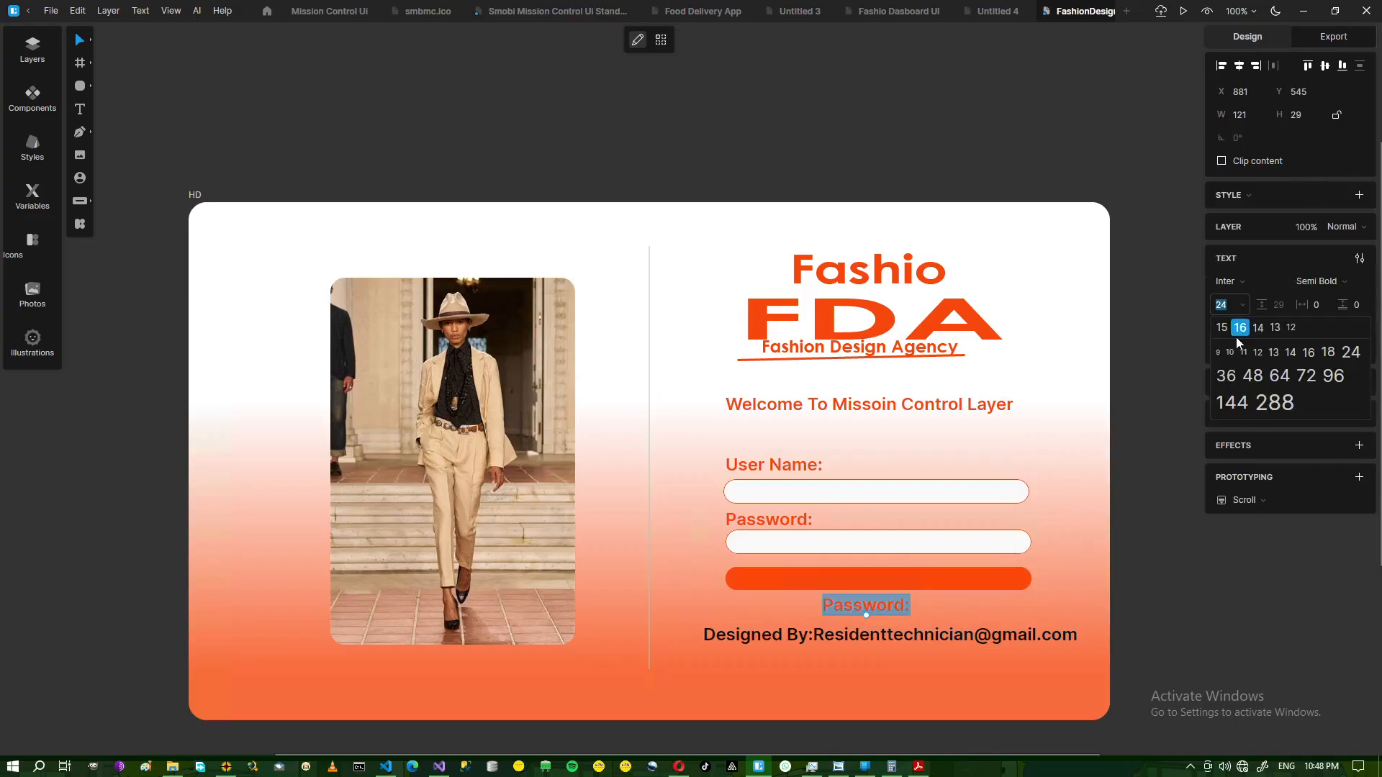
pyautogui.click(1222, 329)
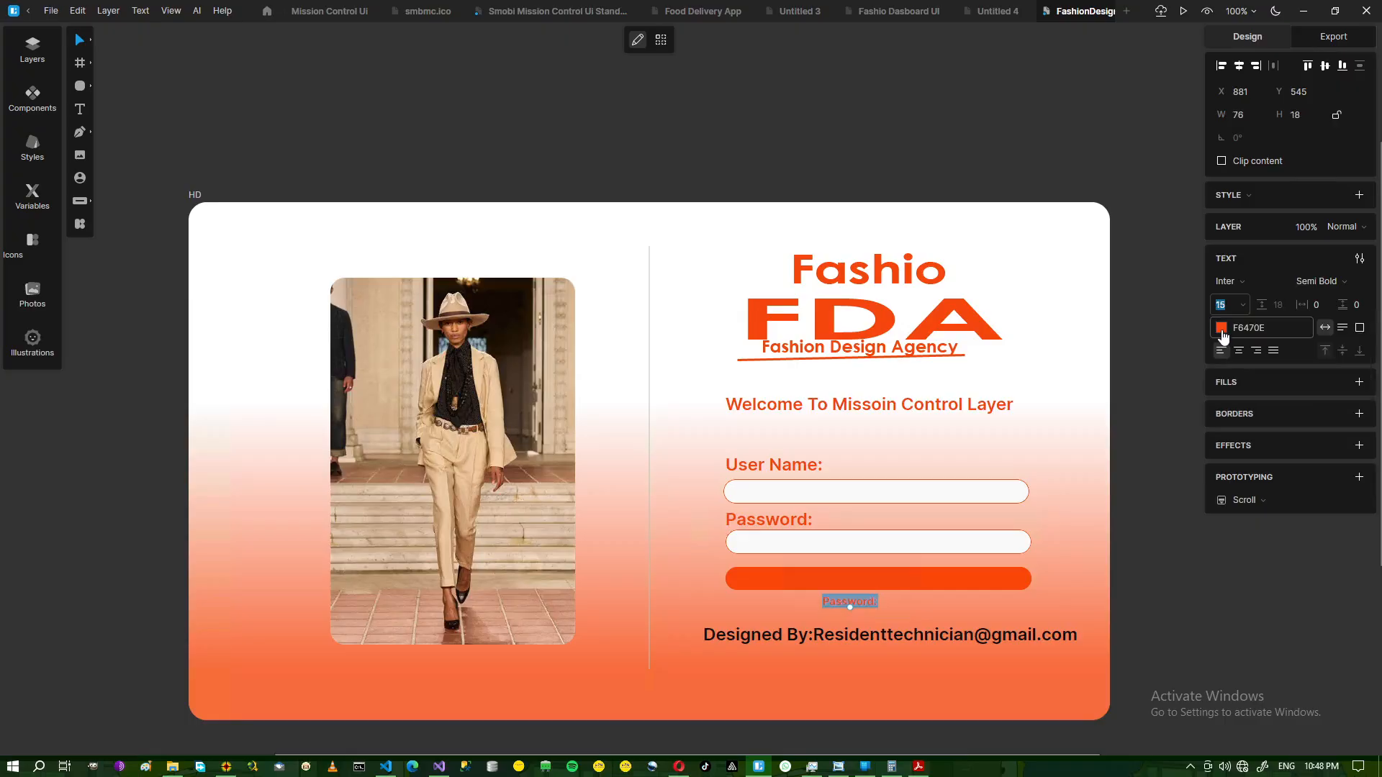
pyautogui.click(1177, 470)
# Change the copy to 'Login...' in near-black 0D0D0C and move it onto the button.
pyautogui.doubleClick(863, 602)
pyautogui.write('Login...')
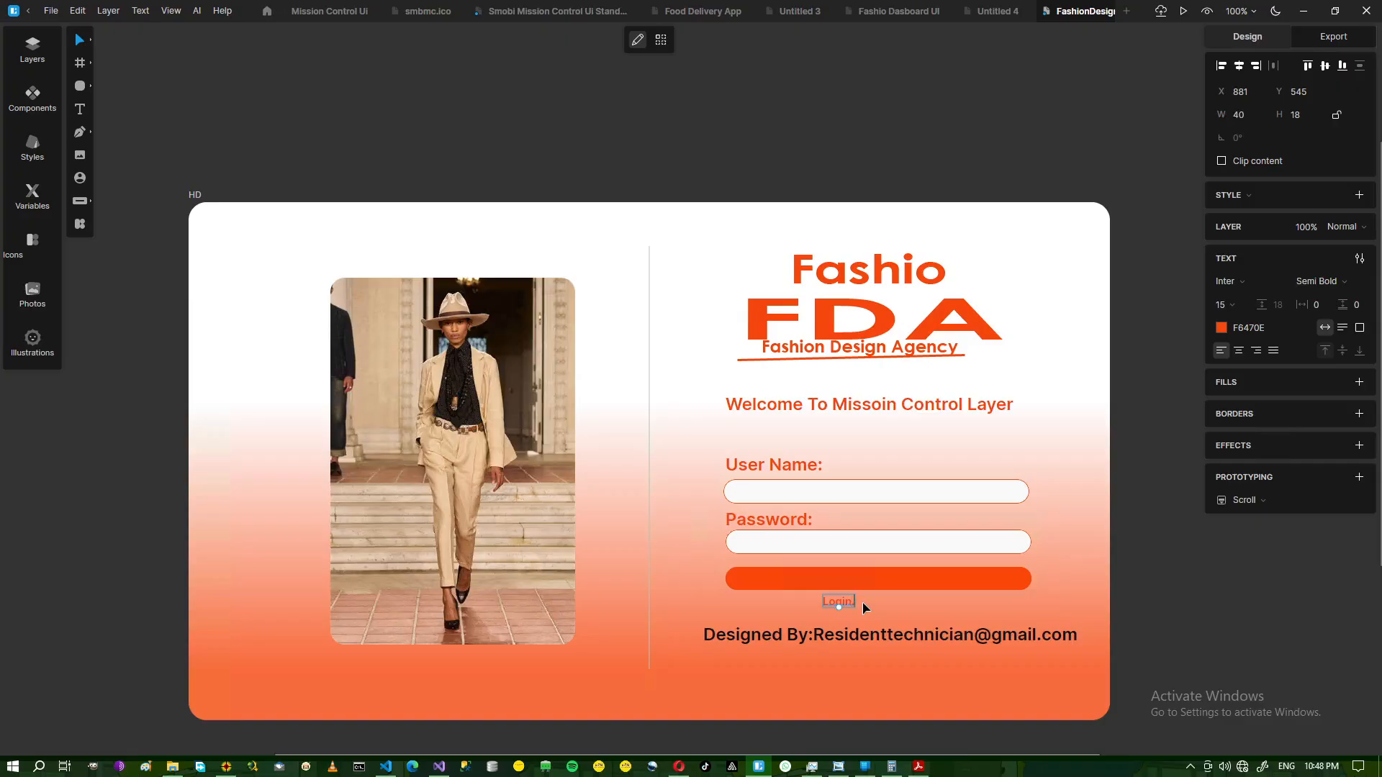
pyautogui.hotkey('ctrl', 'a')
pyautogui.click(1249, 330)
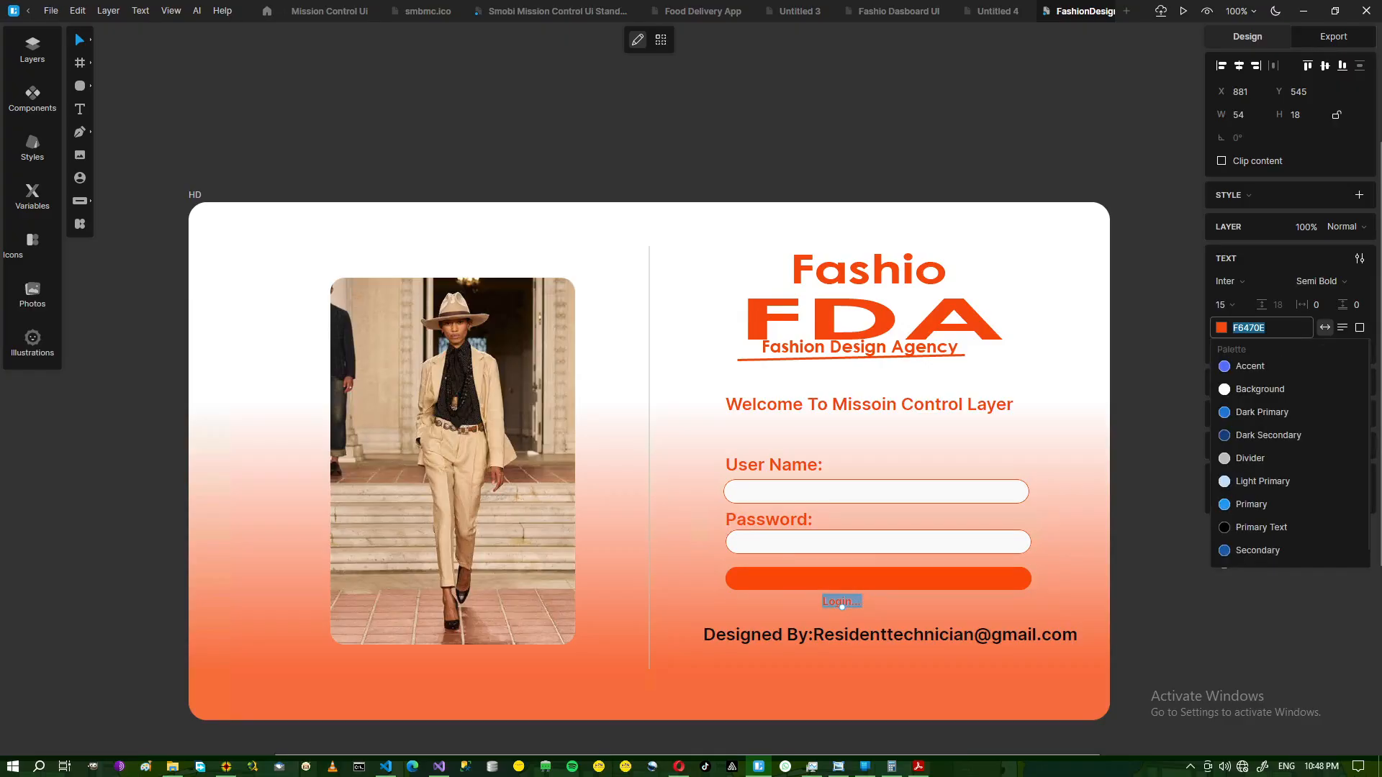
pyautogui.click(1222, 332)
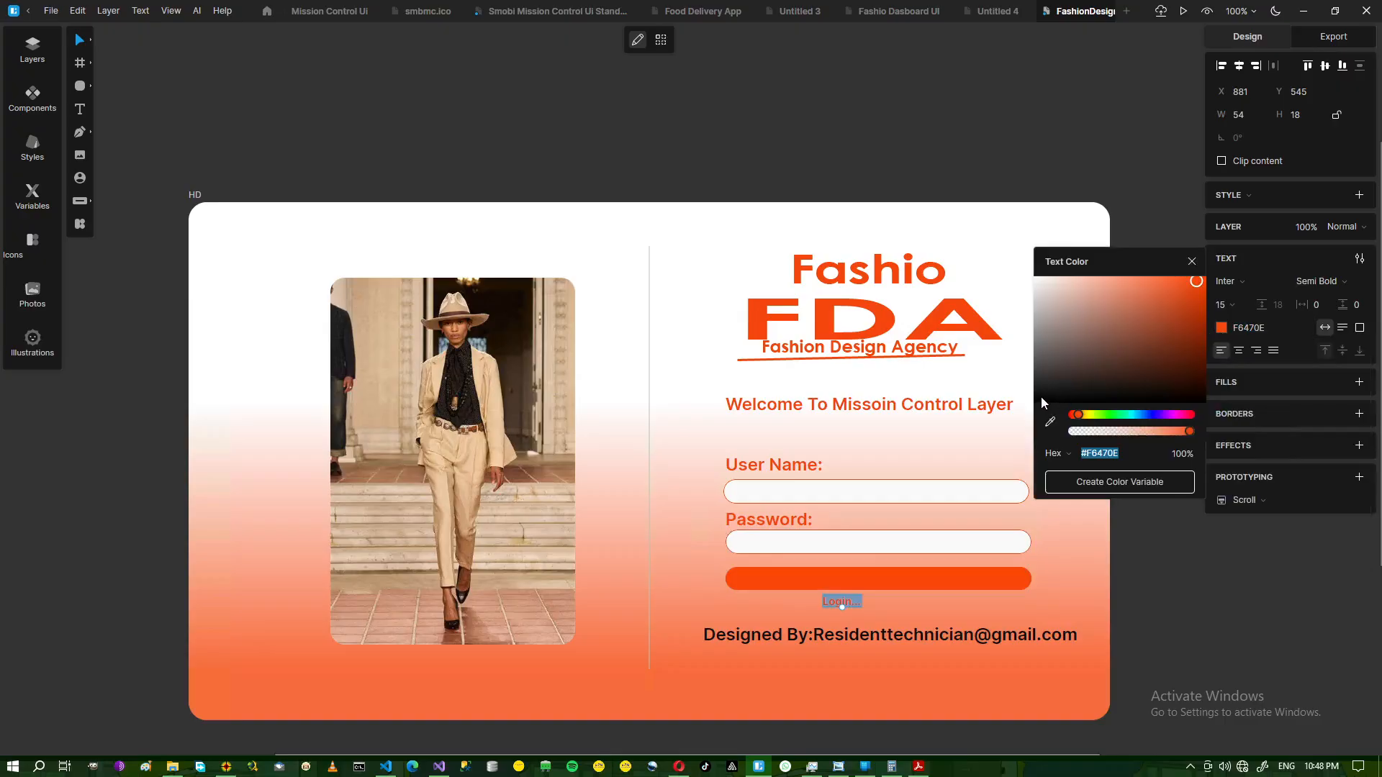
pyautogui.click(1041, 398)
pyautogui.click(874, 608)
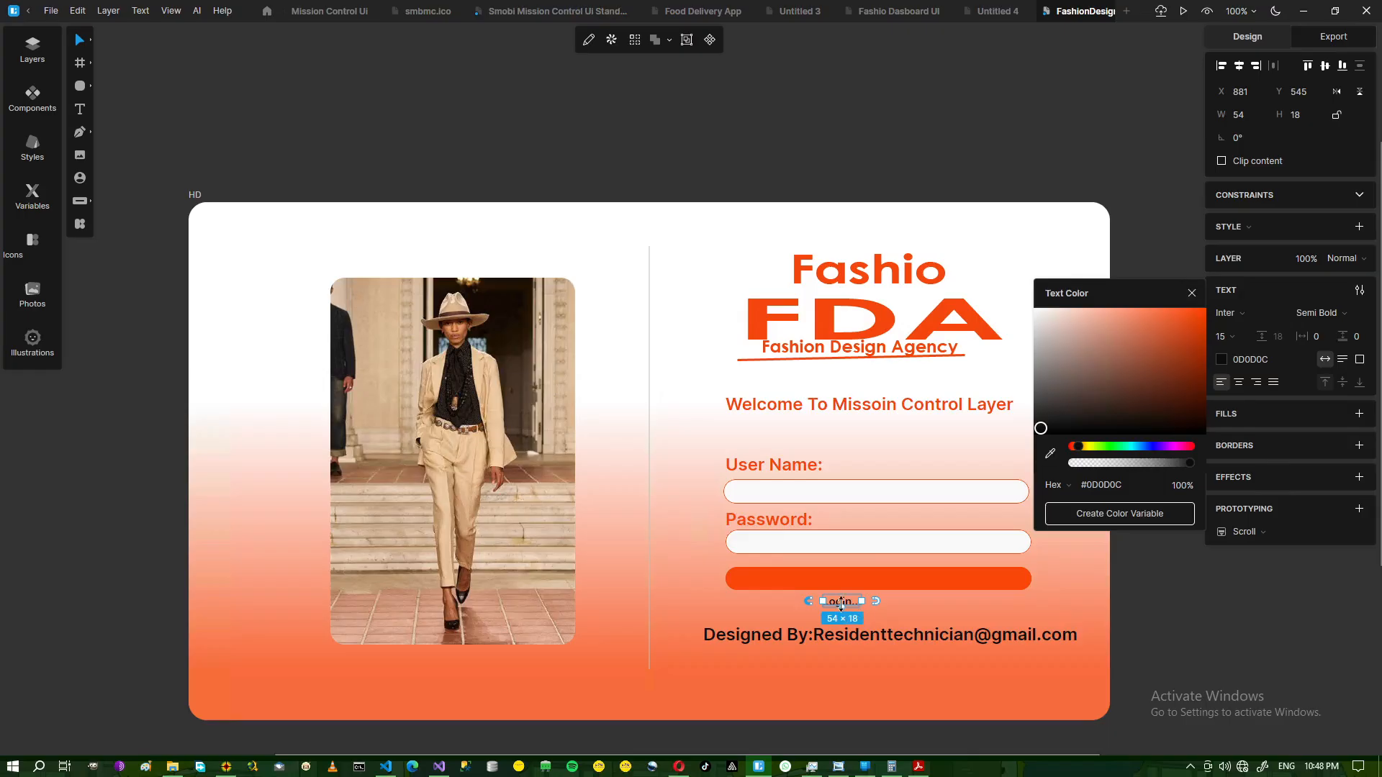
pyautogui.click(878, 617)
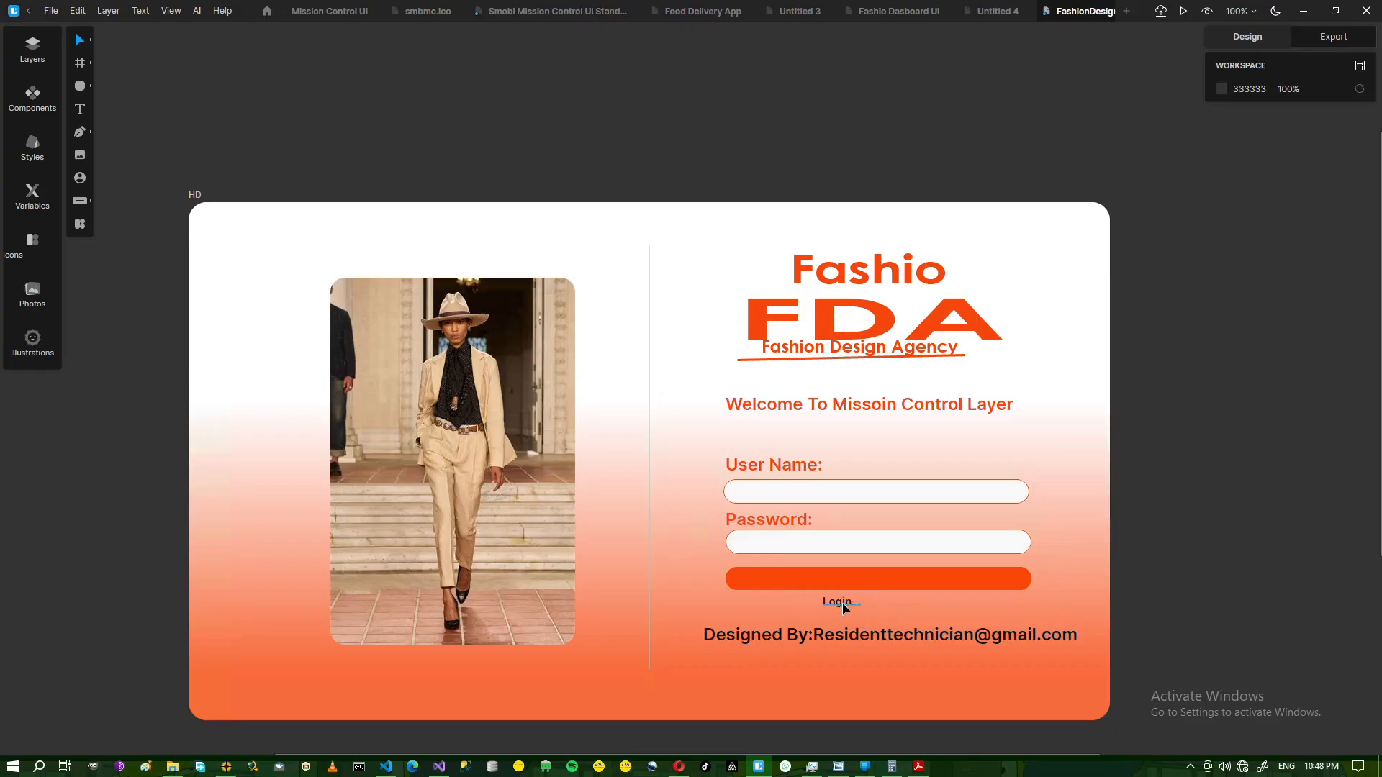
pyautogui.moveTo(845, 609); pyautogui.dragTo(876, 588)
# Centre the Login... label on the orange button and check it against the reference mockup.
pyautogui.click(907, 595)
pyautogui.click(923, 610)
pyautogui.click(840, 768)
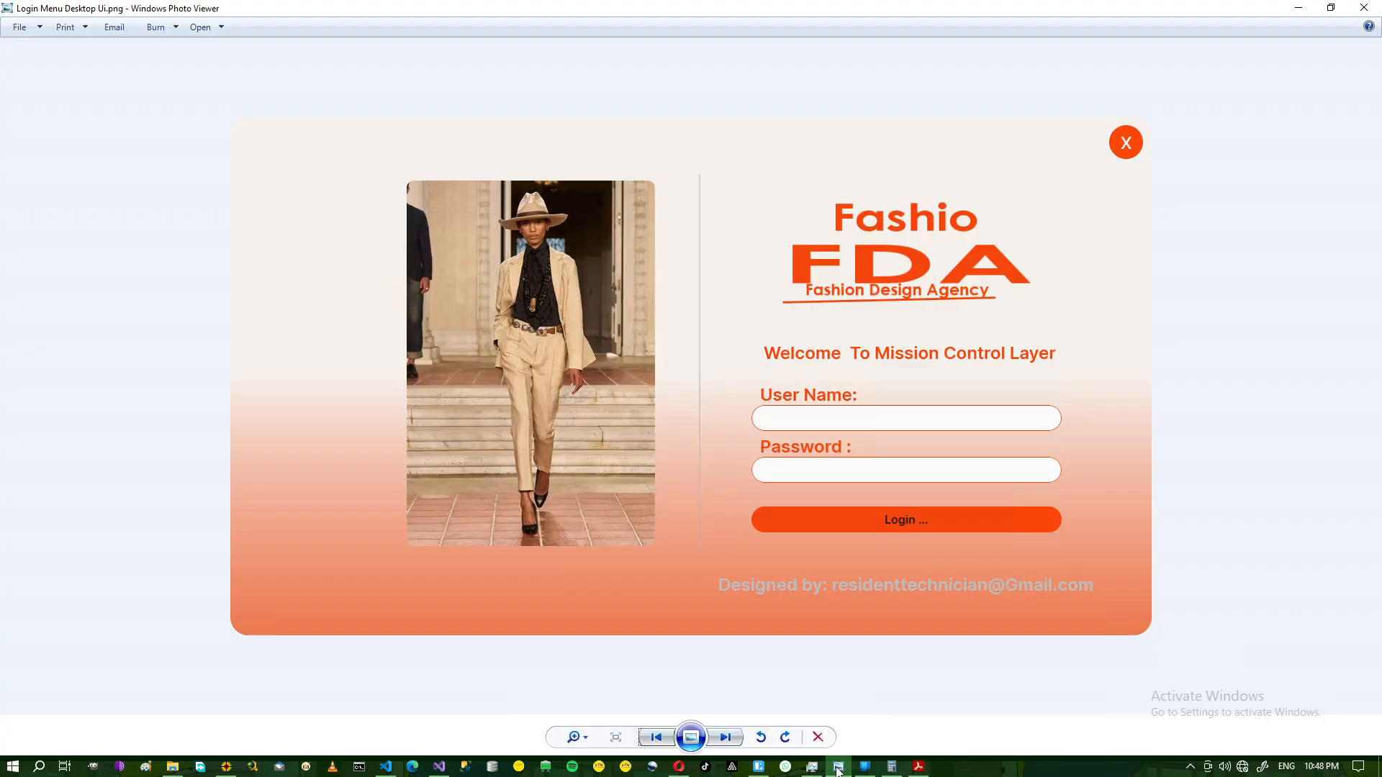
pyautogui.click(839, 768)
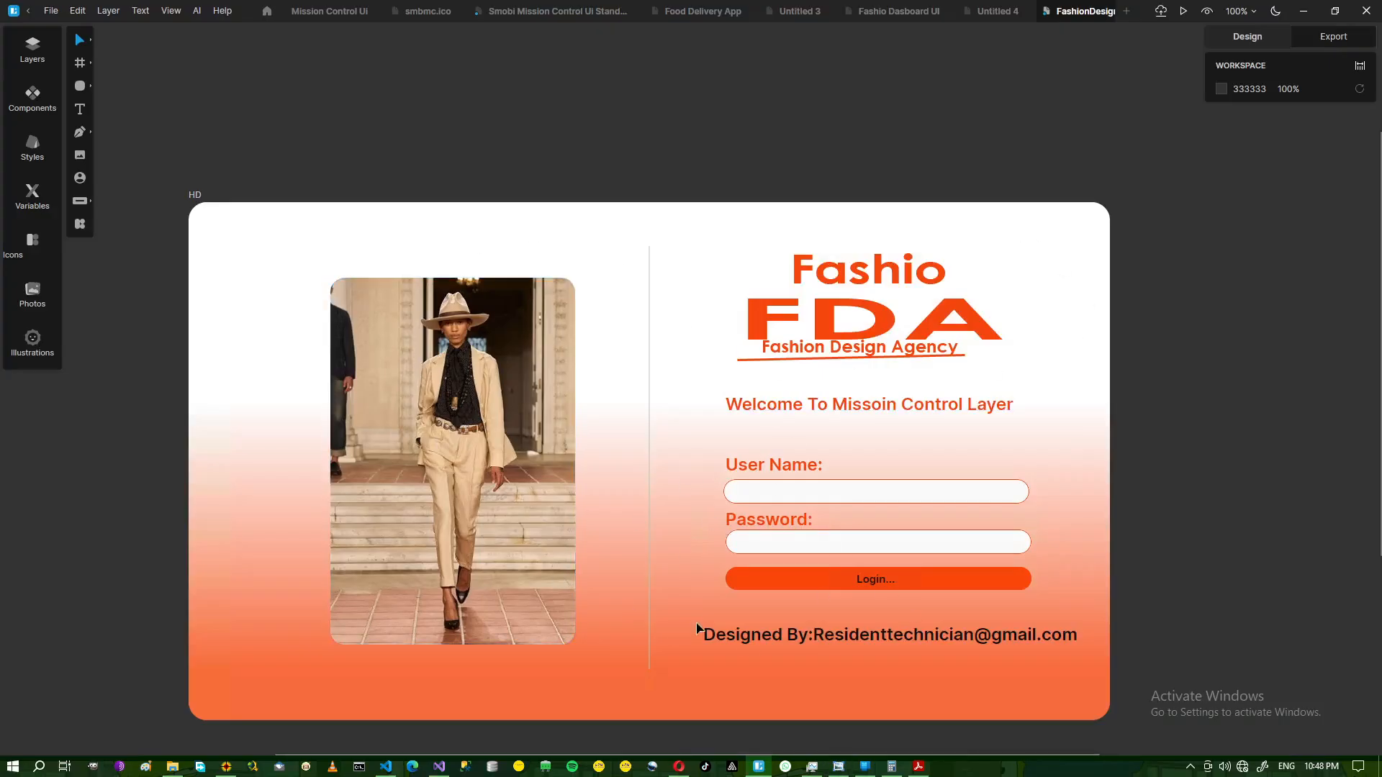
pyautogui.click(752, 586)
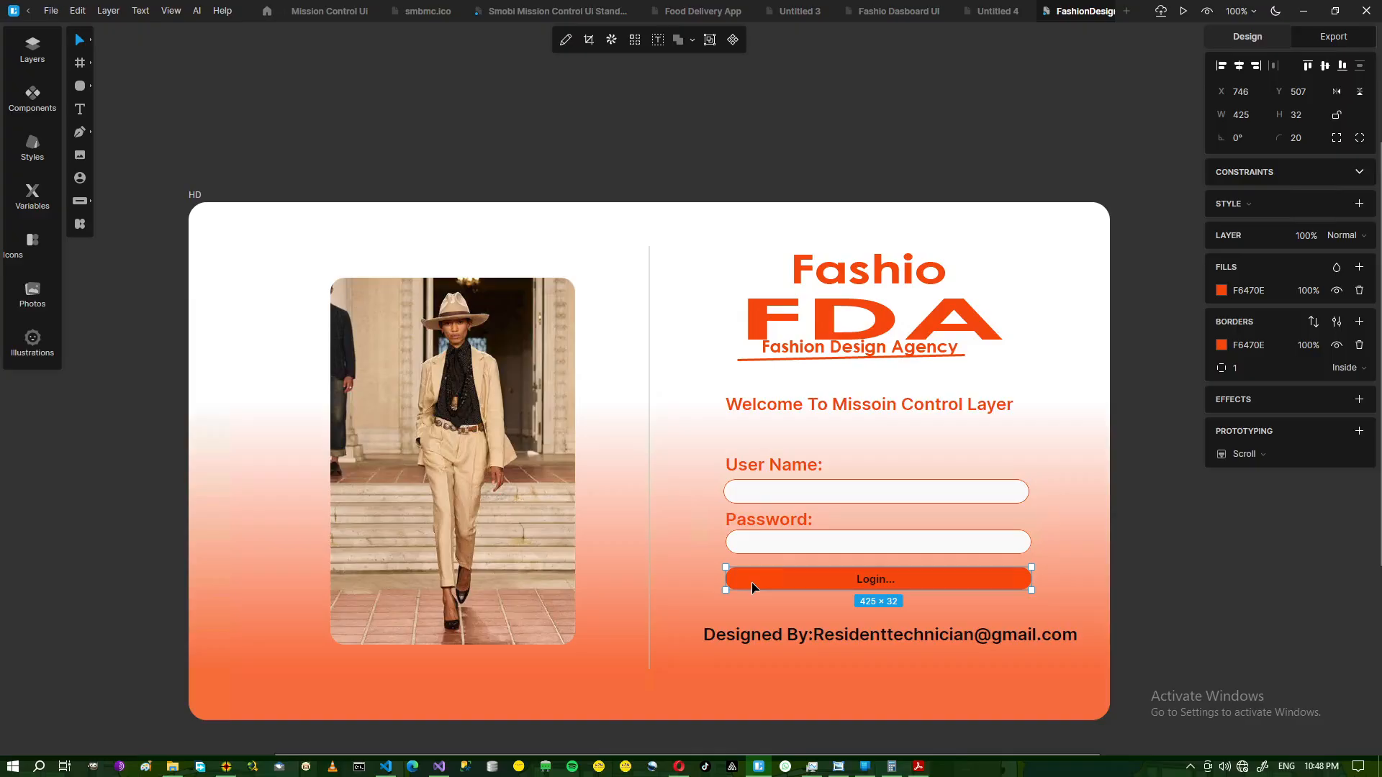
# Duplicate the Login button to the frame's top edge and round it with corner radius 25.
pyautogui.hotkey('ctrl', 'd')
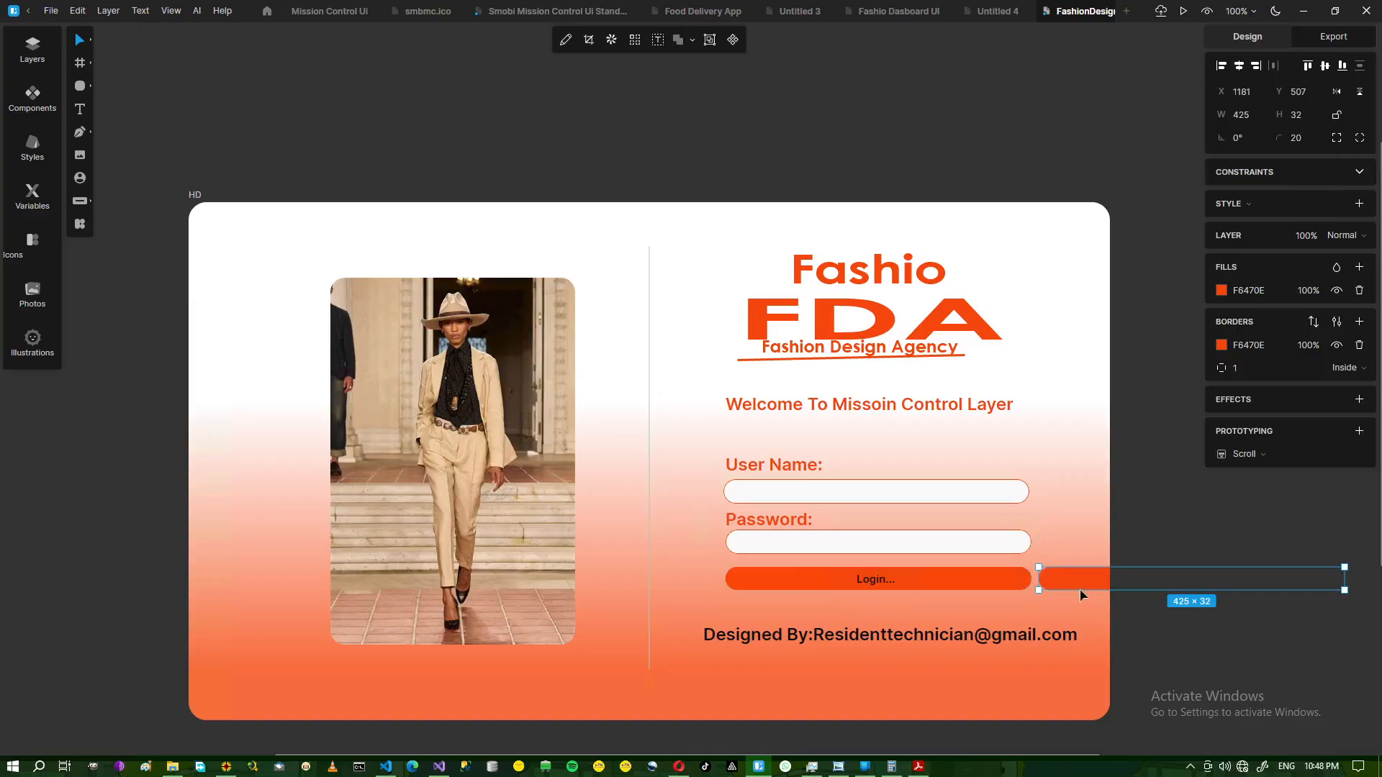
pyautogui.moveTo(1078, 582); pyautogui.dragTo(1056, 247)
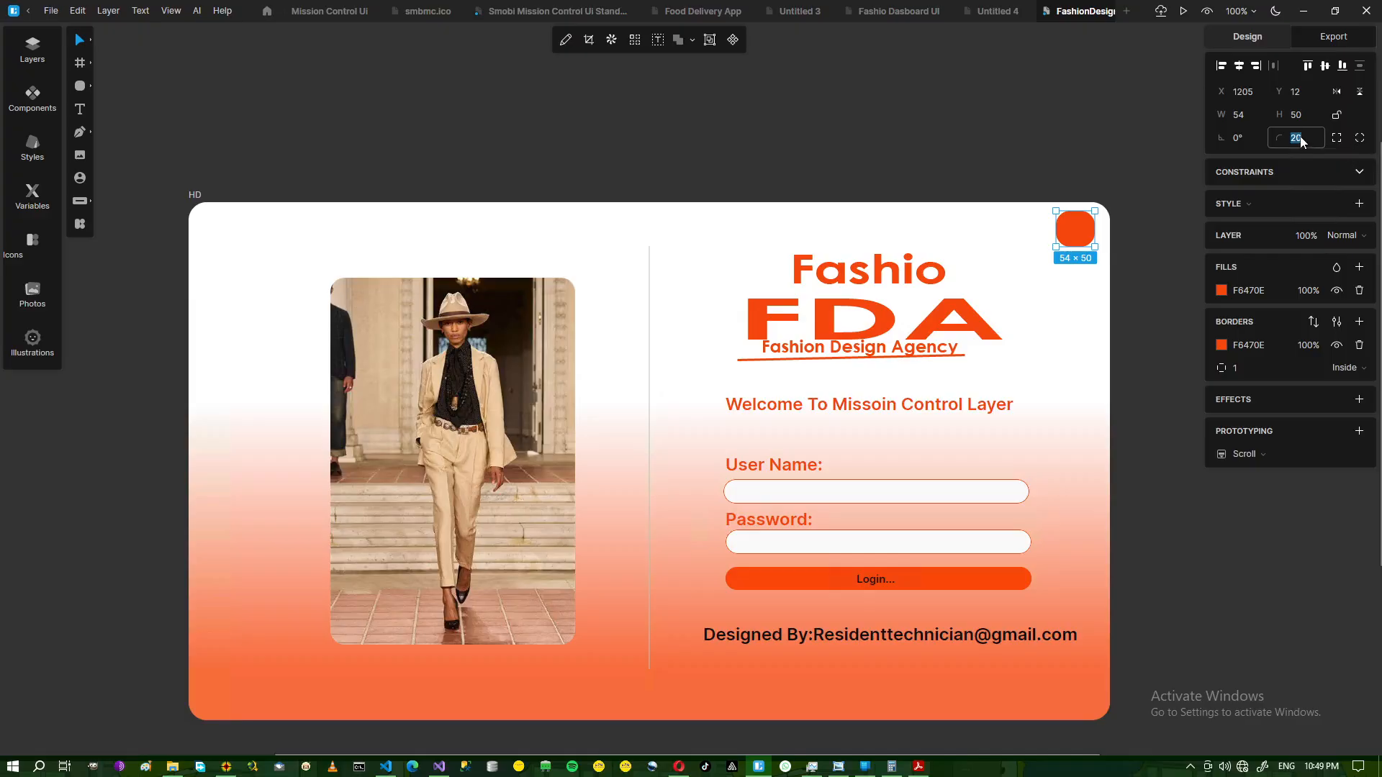
pyautogui.press('Return')
pyautogui.click(1146, 266)
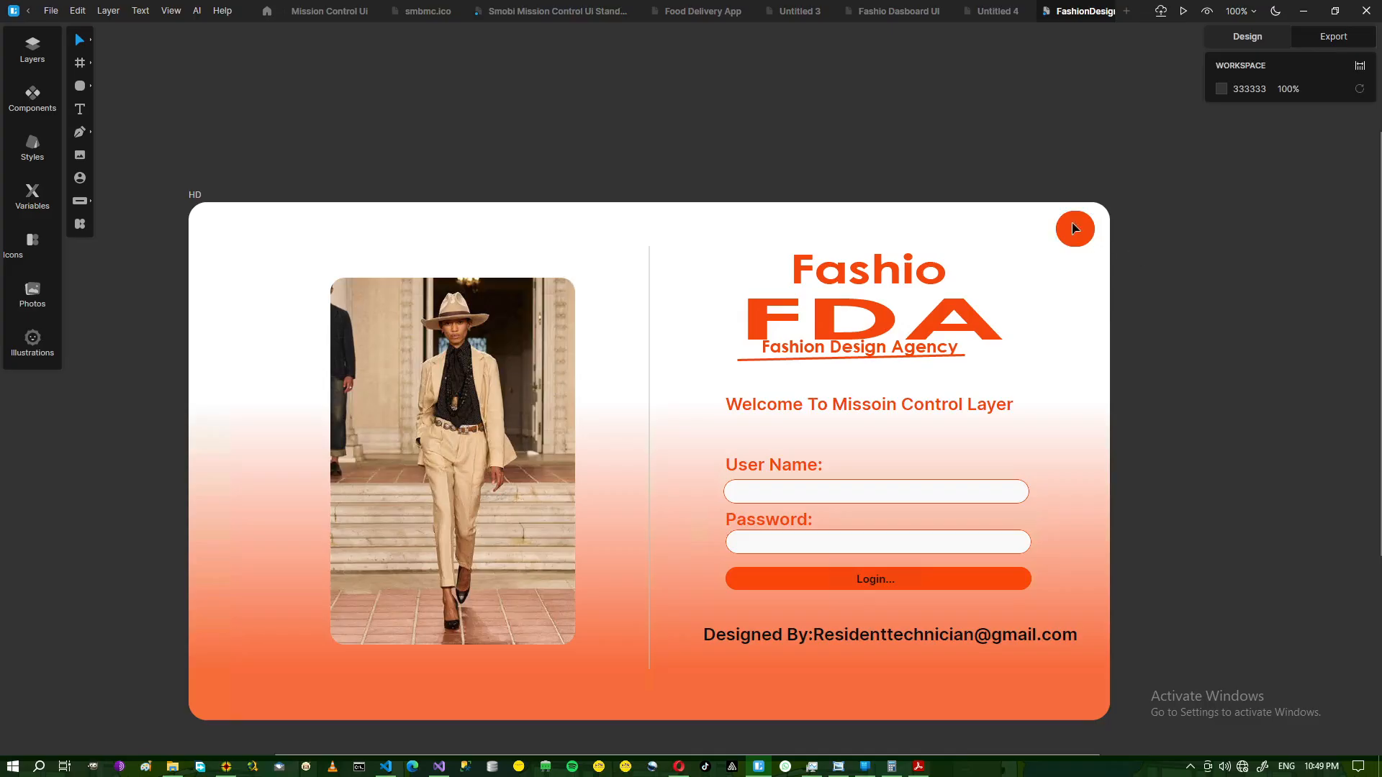
# Resize the orange circle to 46×45 and nudge it into the frame's top-right corner.
pyautogui.click(1075, 229)
pyautogui.moveTo(1057, 232); pyautogui.dragTo(1078, 214)
pyautogui.click(1127, 256)
pyautogui.click(1082, 237)
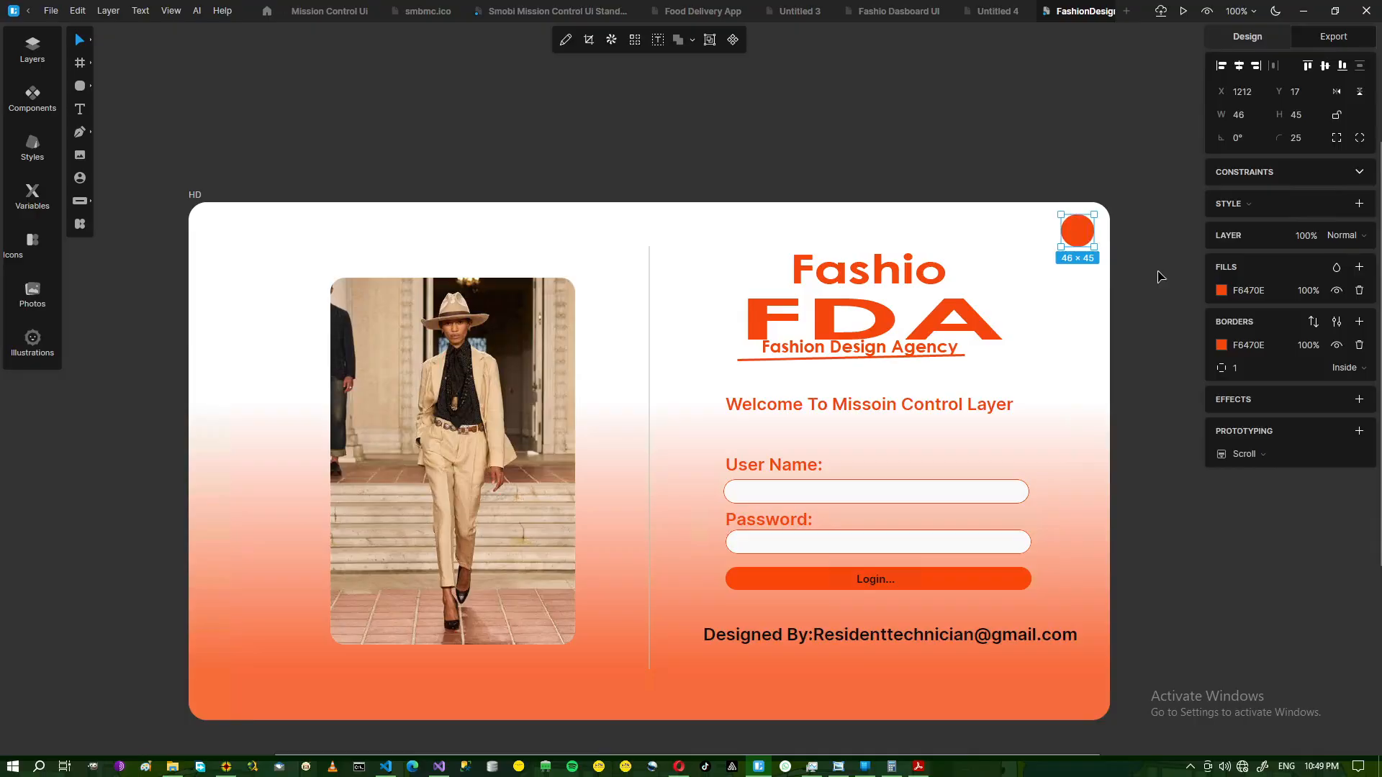
pyautogui.press('Up')
pyautogui.press('Up')
pyautogui.press('Up')
pyautogui.press('Right')
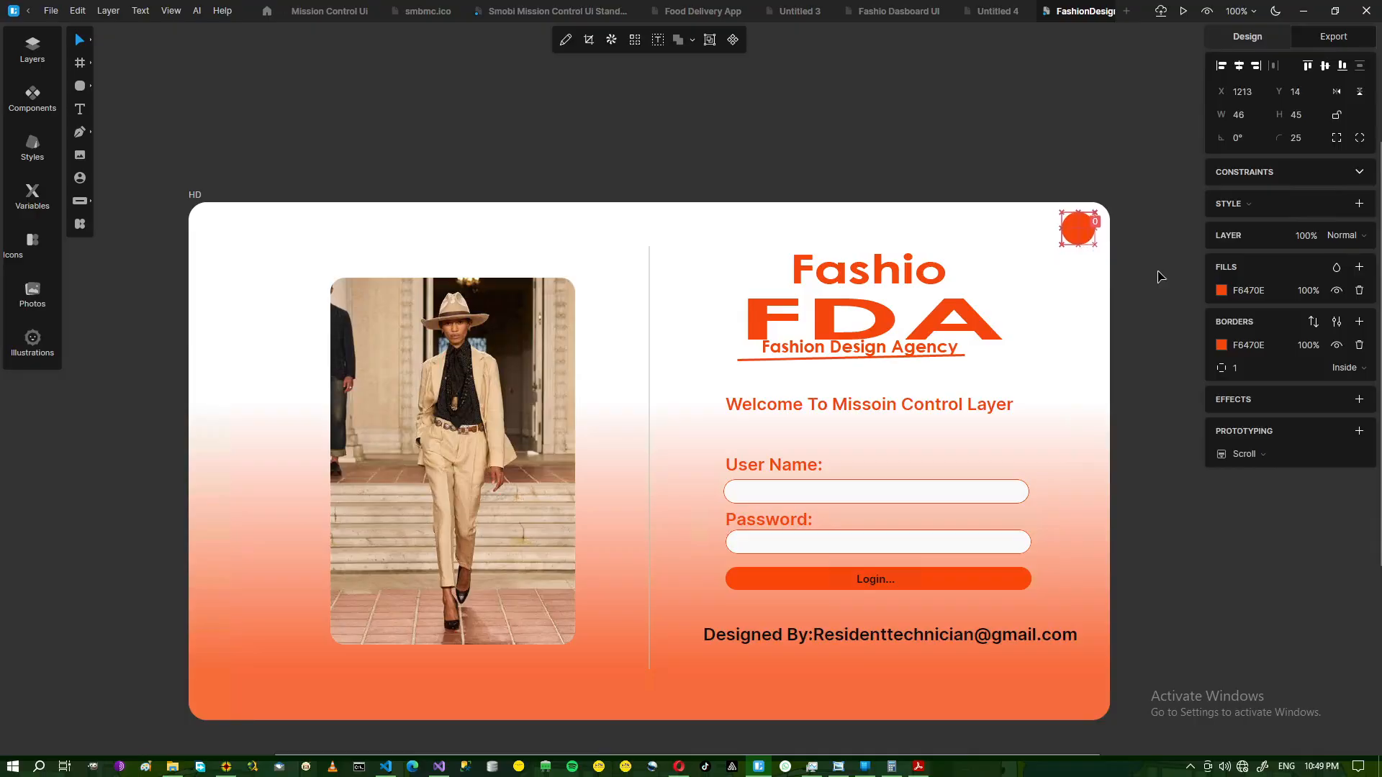
pyautogui.press('Right')
pyautogui.press('Right')
pyautogui.press('Right')
pyautogui.press('Right')
pyautogui.press('Right')
pyautogui.click(1142, 265)
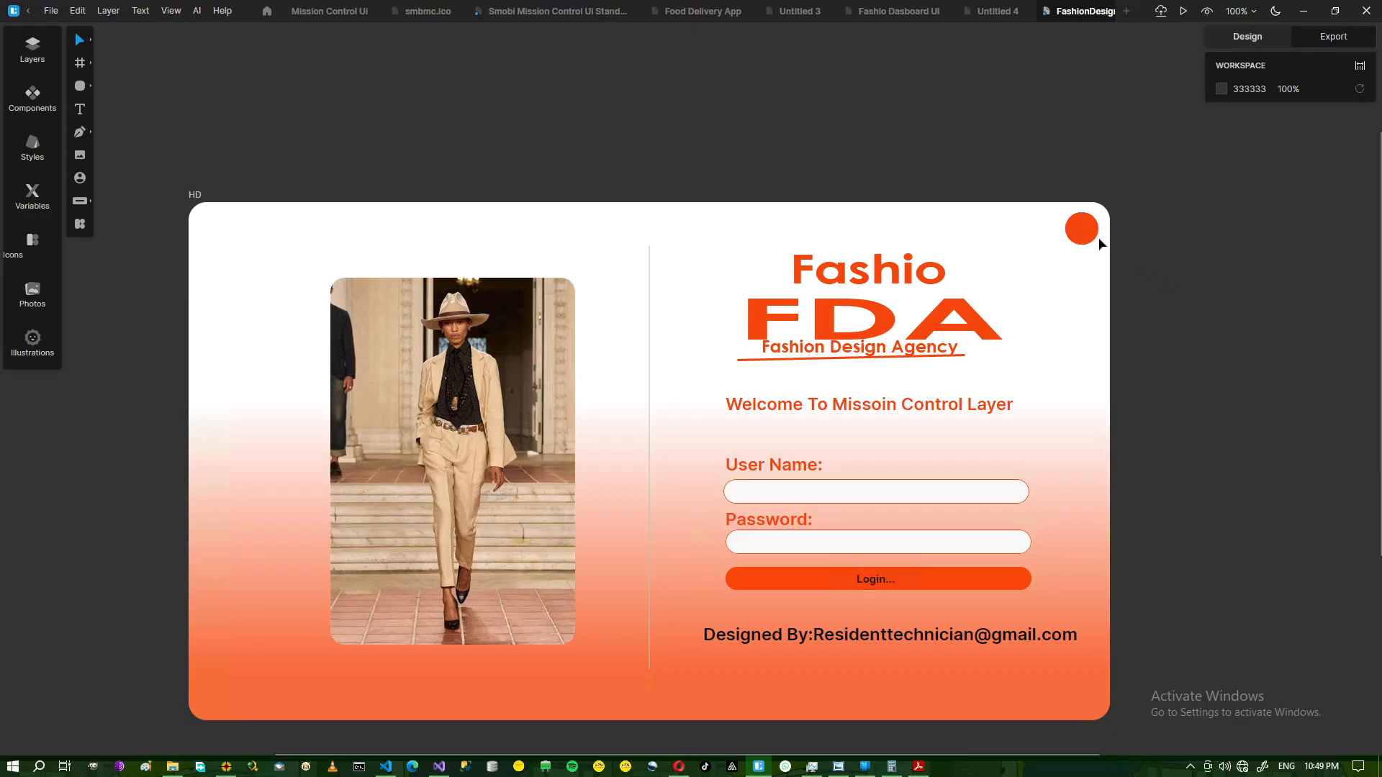
pyautogui.click(880, 581)
pyautogui.doubleClick(879, 583)
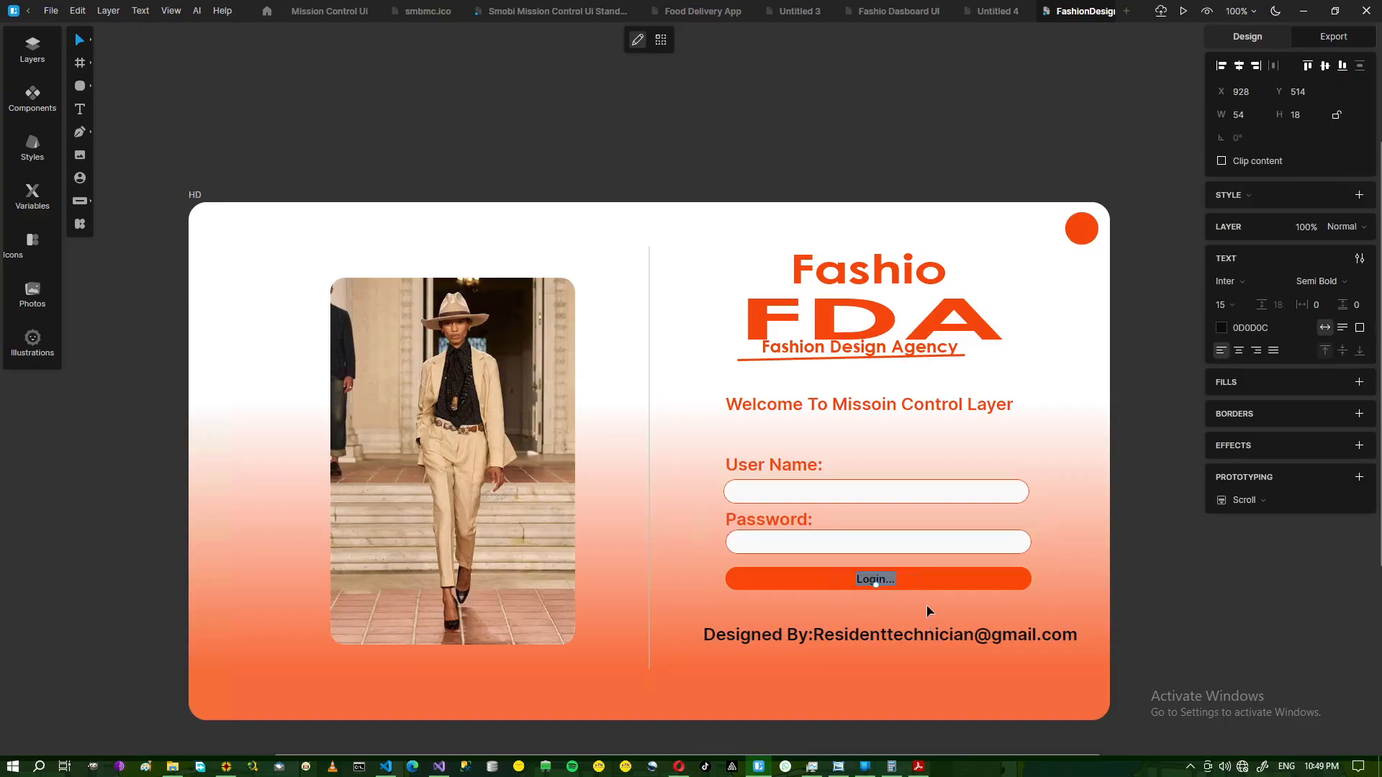
# Duplicate the Login label and change the copy's text to 'X'.
pyautogui.press('Escape')
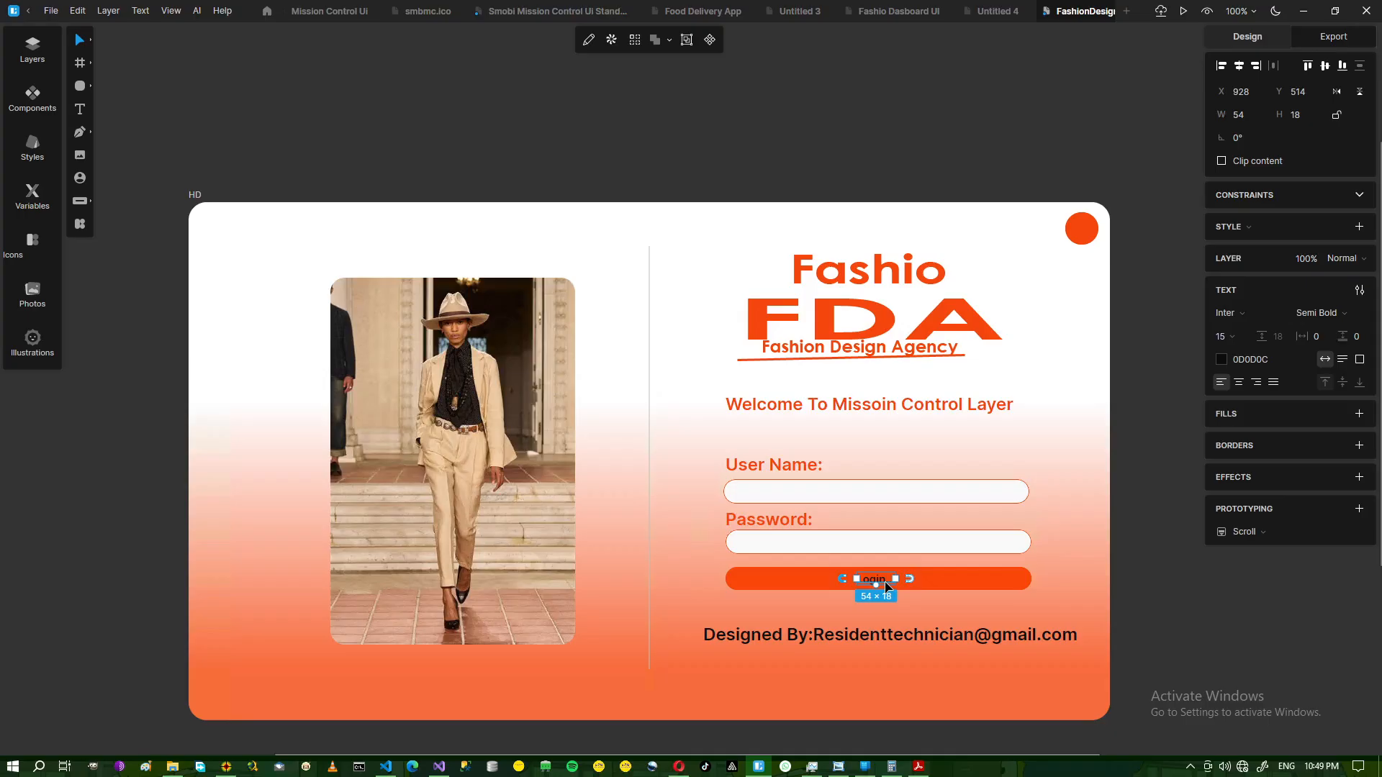
pyautogui.moveTo(886, 587); pyautogui.dragTo(1025, 248)
pyautogui.doubleClick(1021, 246)
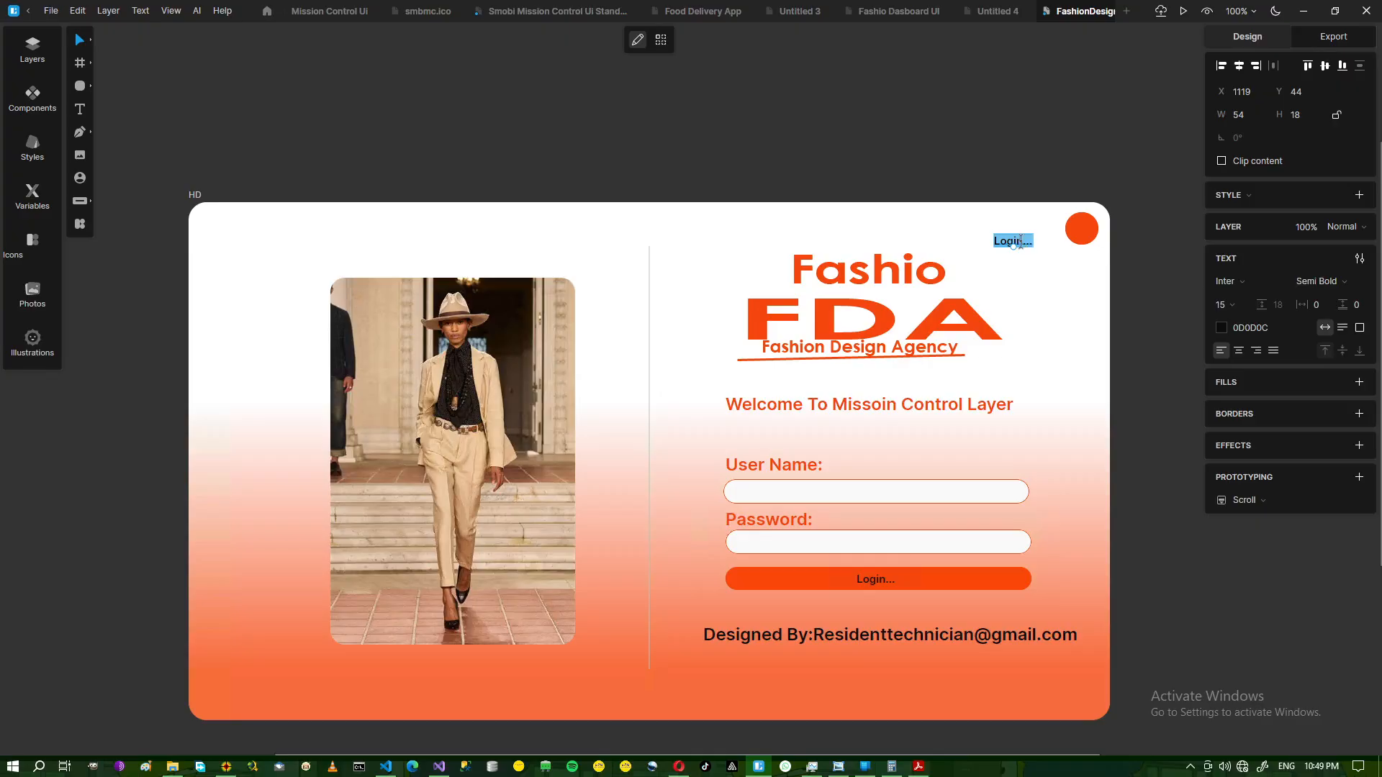
pyautogui.write('X')
# Style the X with font size 24 and off-white colour F5F5EF.
pyautogui.click(1239, 304)
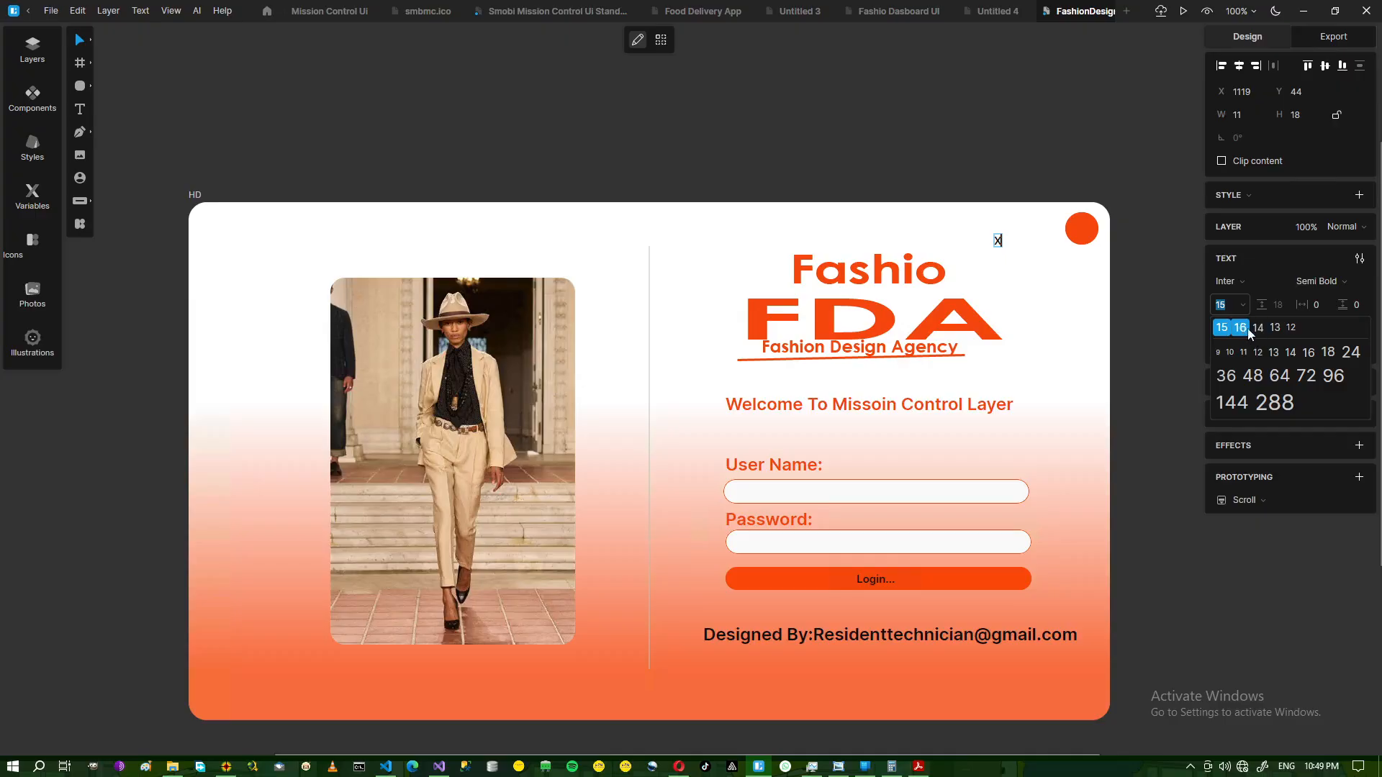
pyautogui.click(1313, 356)
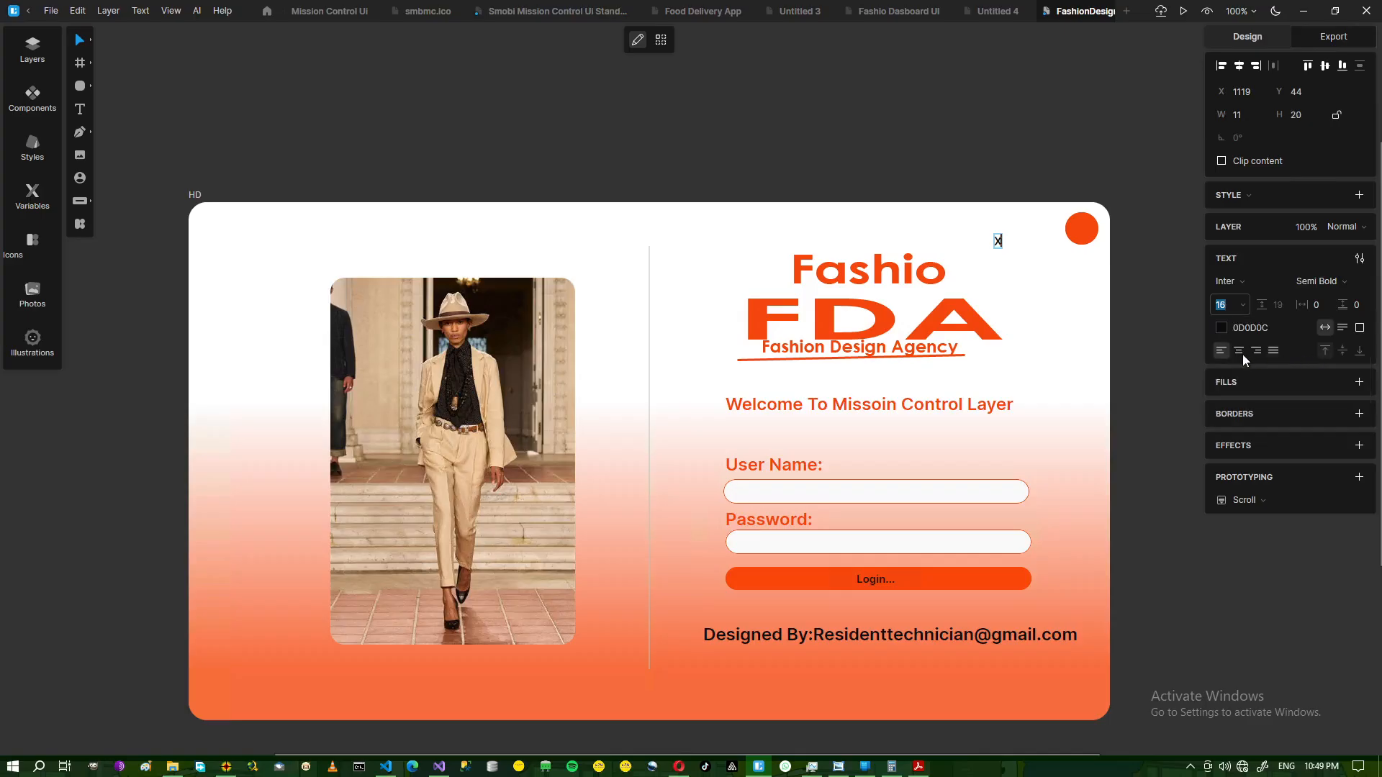
pyautogui.doubleClick(1002, 242)
pyautogui.click(1242, 306)
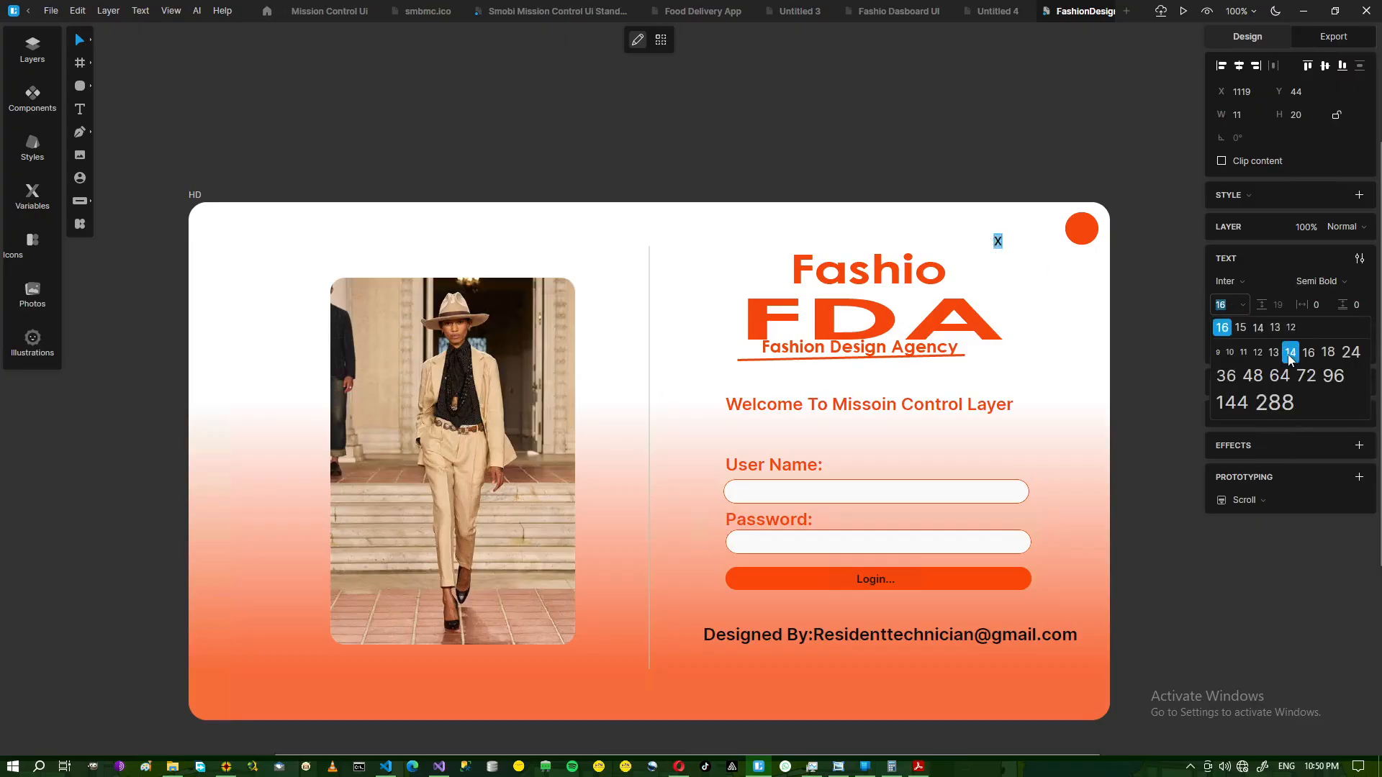
pyautogui.click(1328, 352)
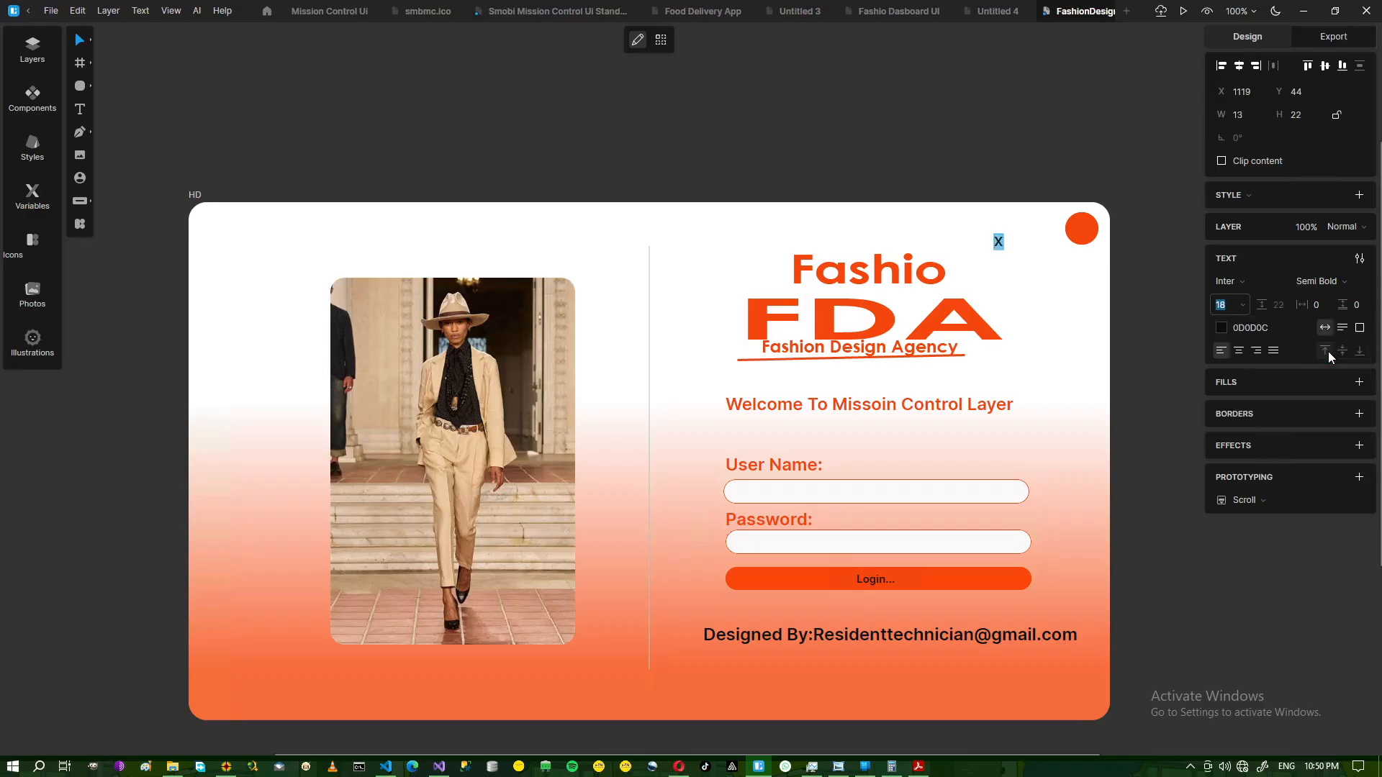
pyautogui.click(1242, 303)
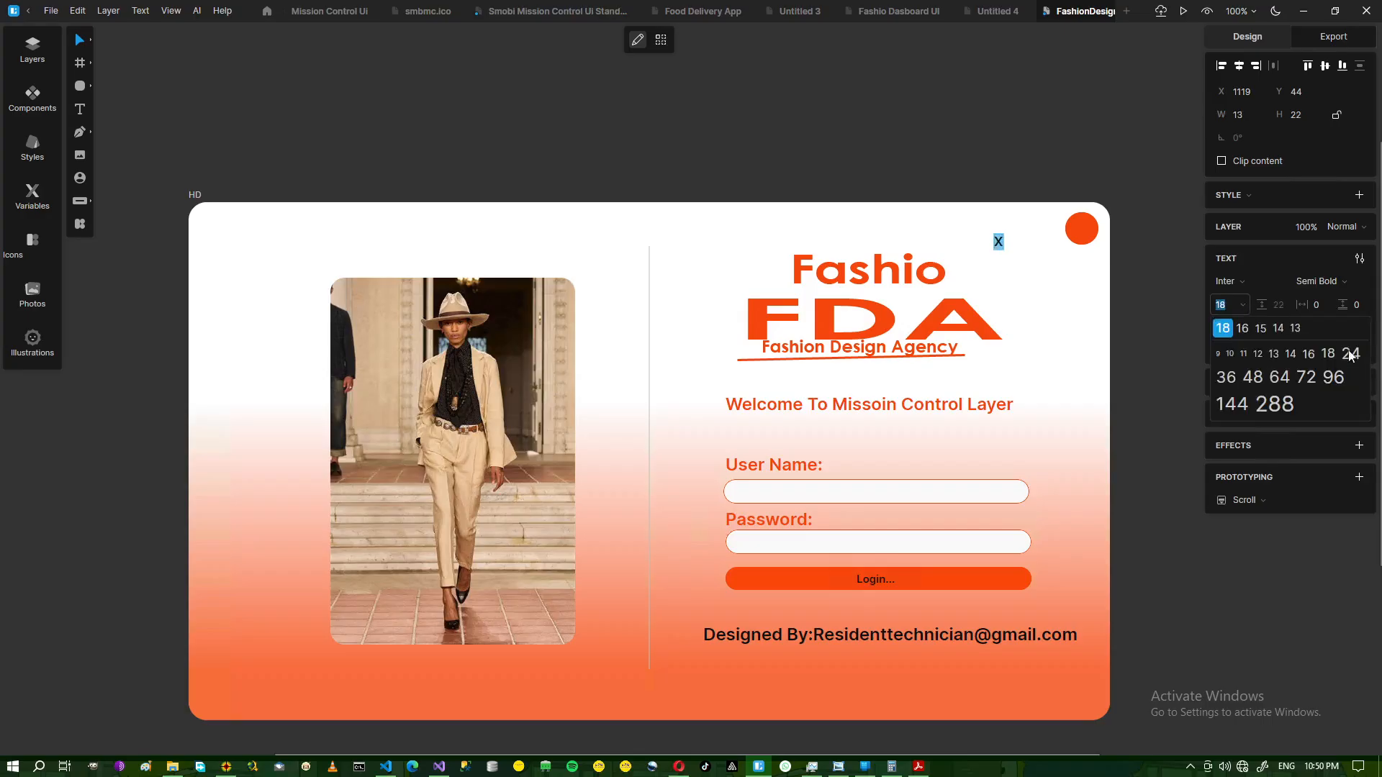
pyautogui.click(1352, 360)
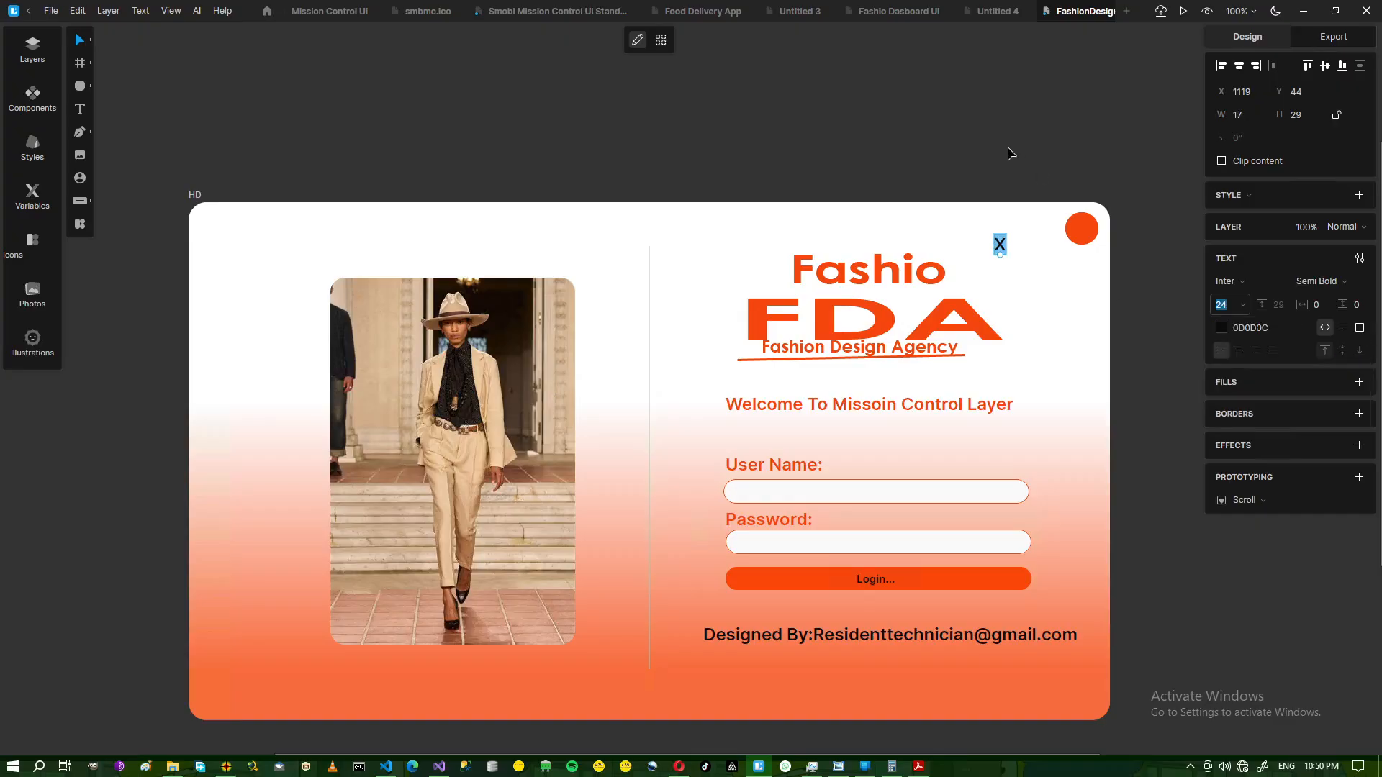
pyautogui.click(1250, 328)
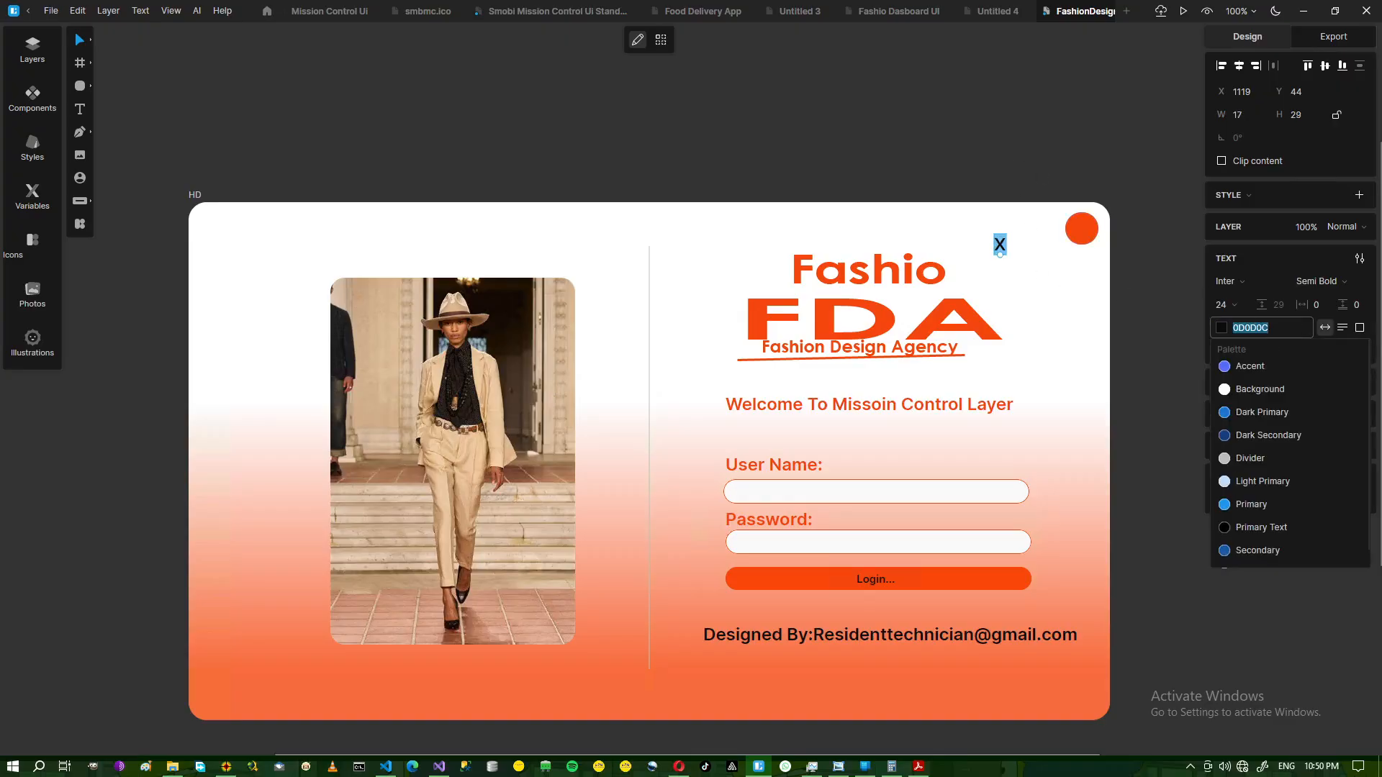
pyautogui.click(1222, 329)
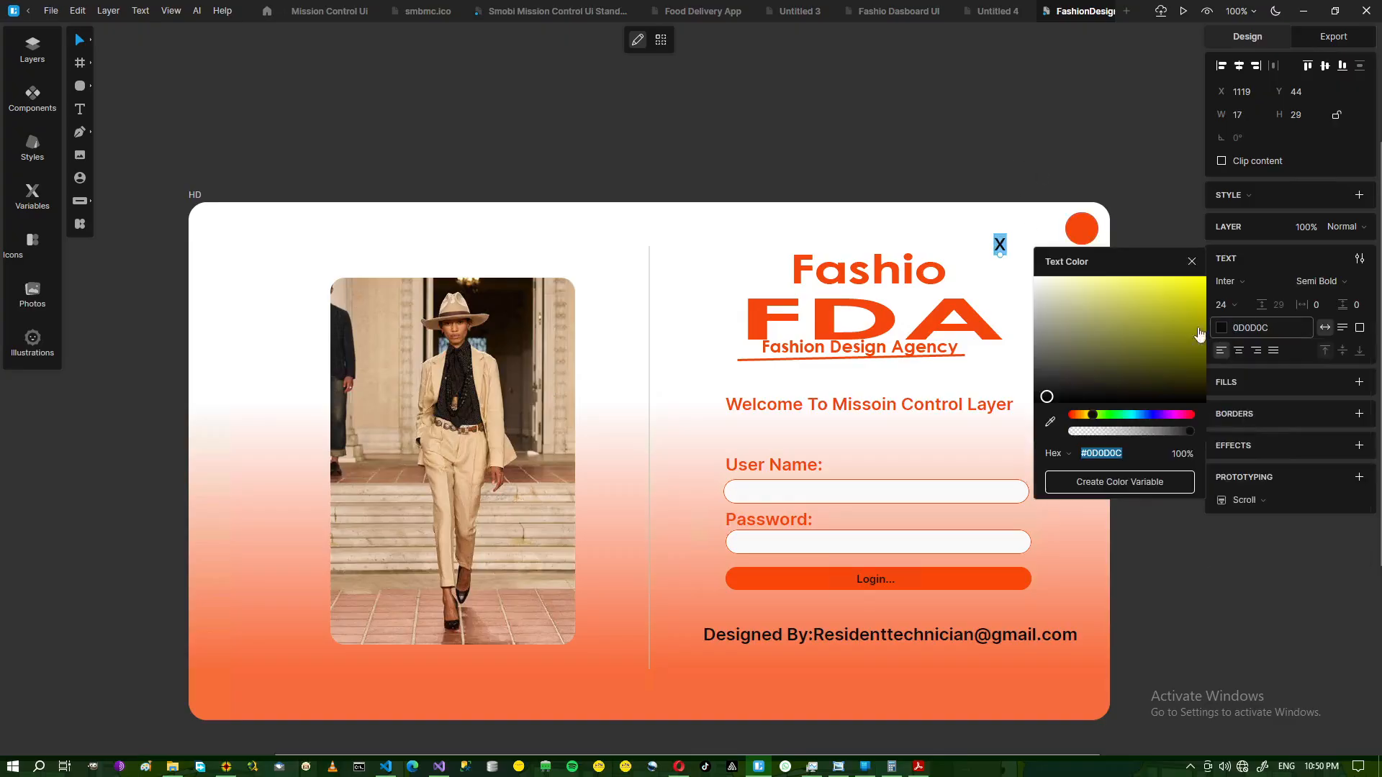
pyautogui.click(1038, 282)
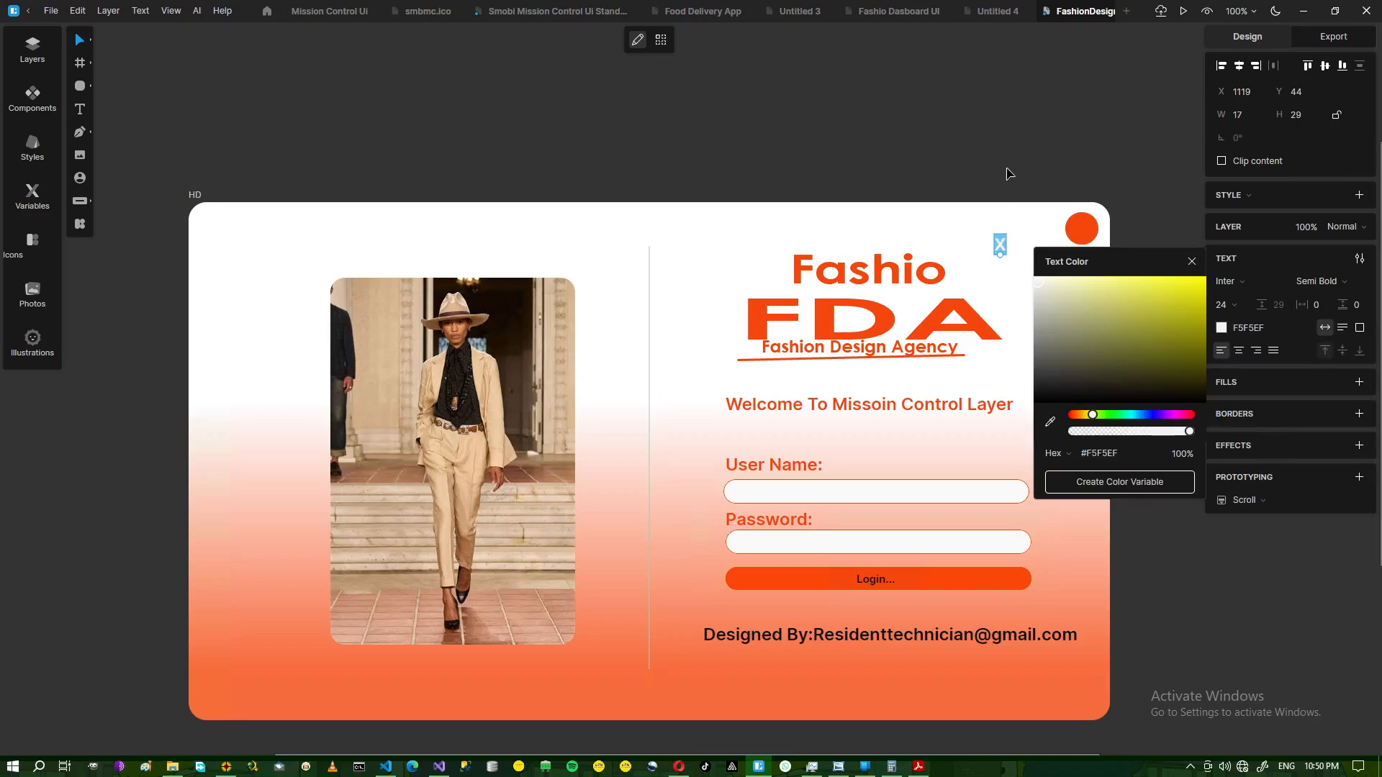
# Place the X centred on the orange corner circle.
pyautogui.moveTo(1000, 249); pyautogui.dragTo(1081, 233)
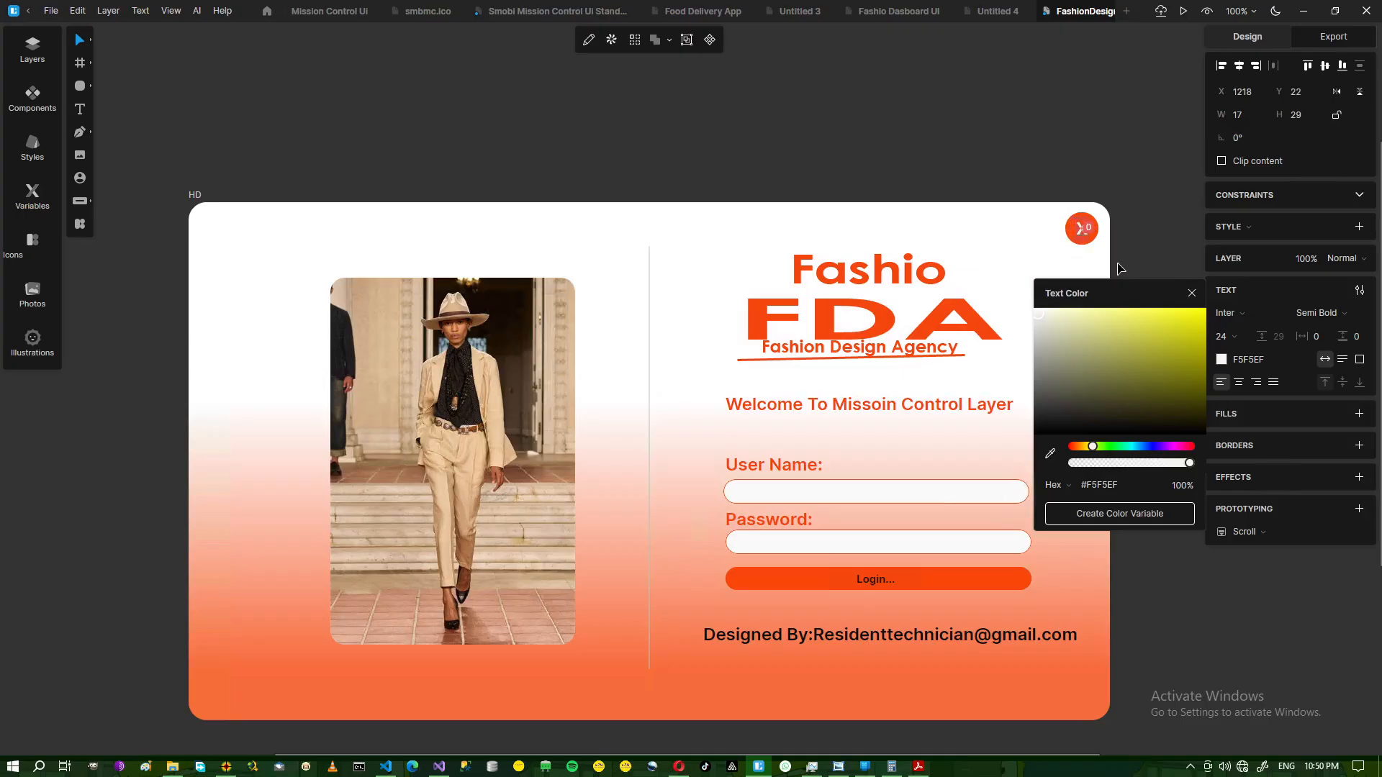
pyautogui.press('Right')
pyautogui.press('Right')
pyautogui.press('Right')
pyautogui.press('Right')
pyautogui.press('Right')
pyautogui.press('Right')
pyautogui.press('Right')
pyautogui.press('Right')
pyautogui.press('Right')
pyautogui.press('Right')
pyautogui.press('Right')
pyautogui.press('Right')
pyautogui.press('Right')
pyautogui.press('Right')
pyautogui.press('Left')
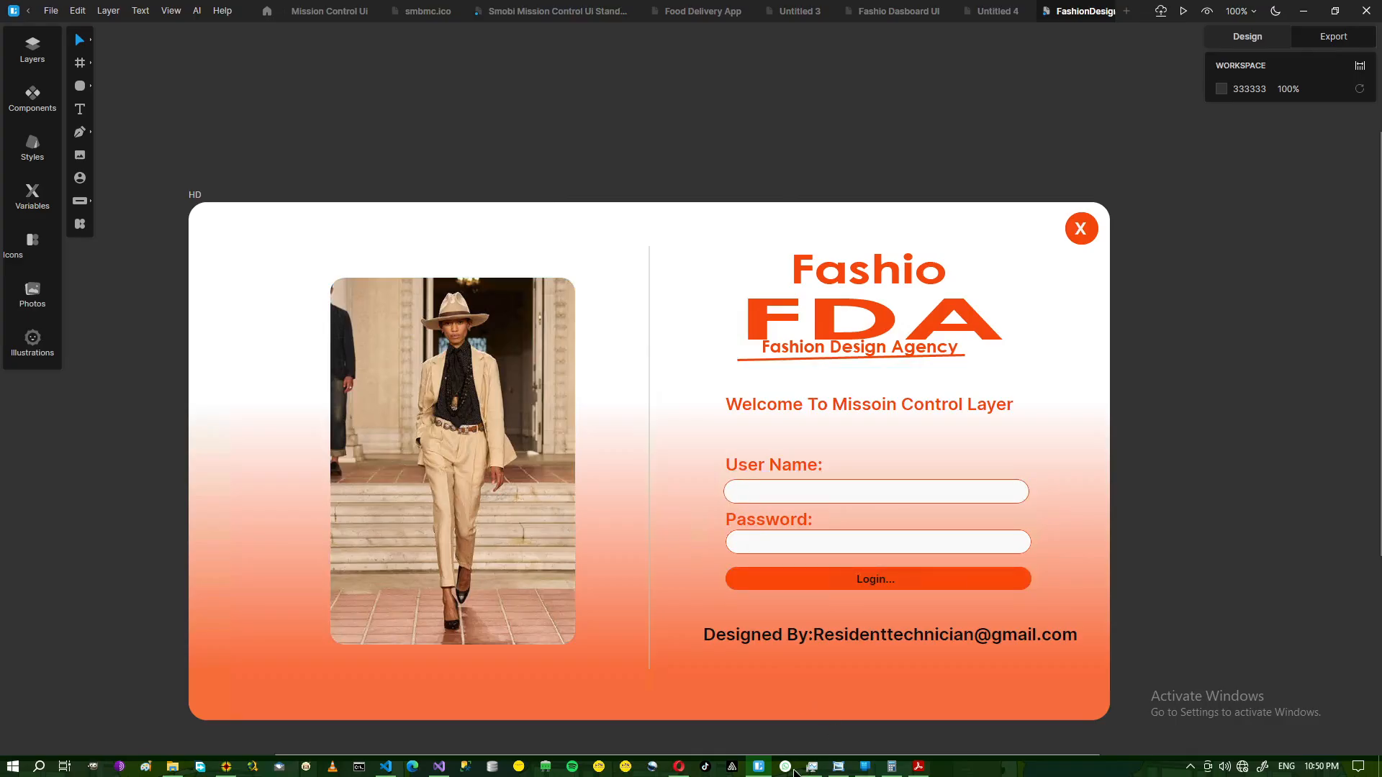
pyautogui.click(838, 769)
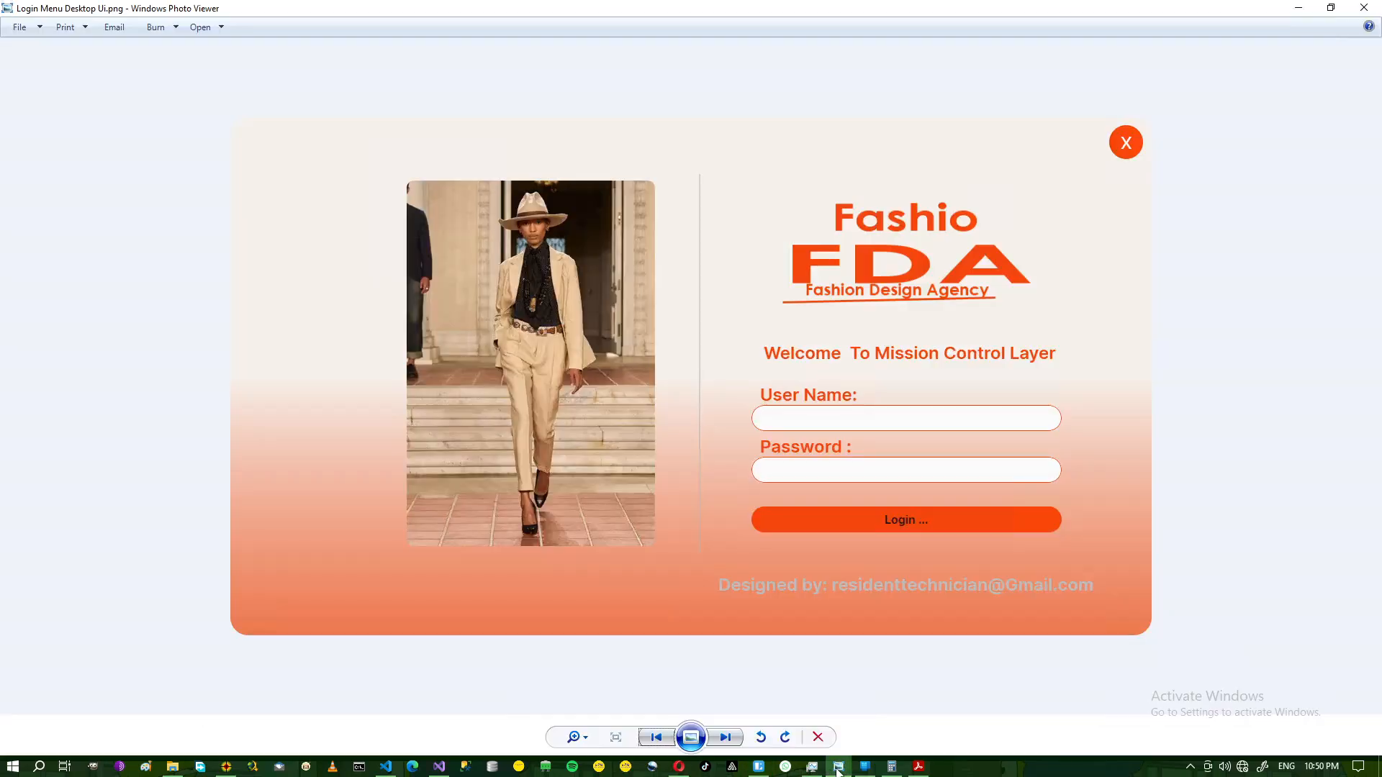
pyautogui.click(839, 769)
pyautogui.click(839, 769)
pyautogui.click(839, 769)
pyautogui.moveTo(790, 13)
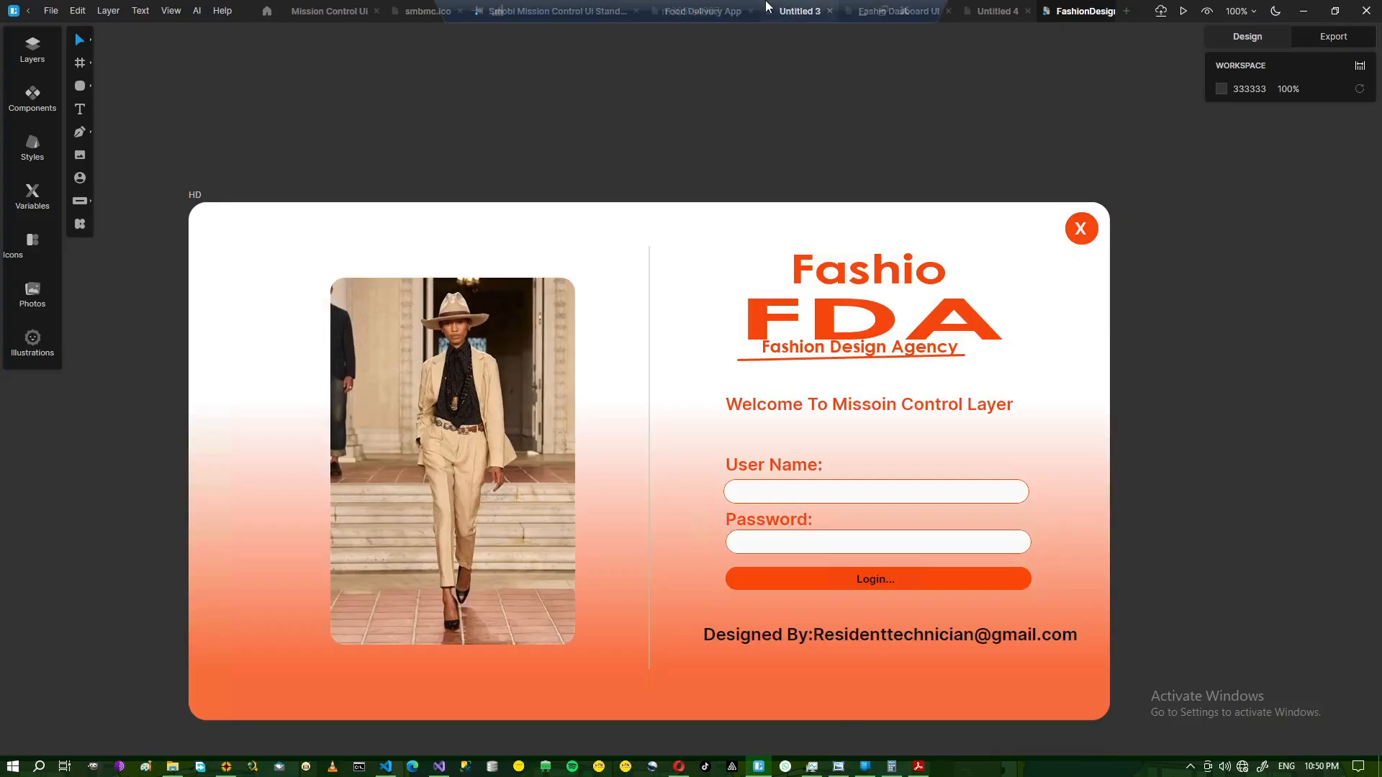